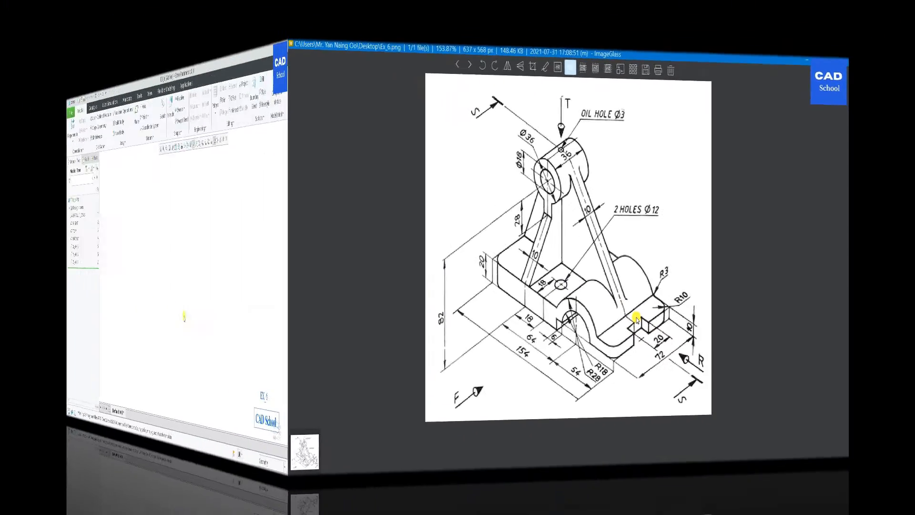
- Start a sketch on the FRONT datum plane
click(441, 133)
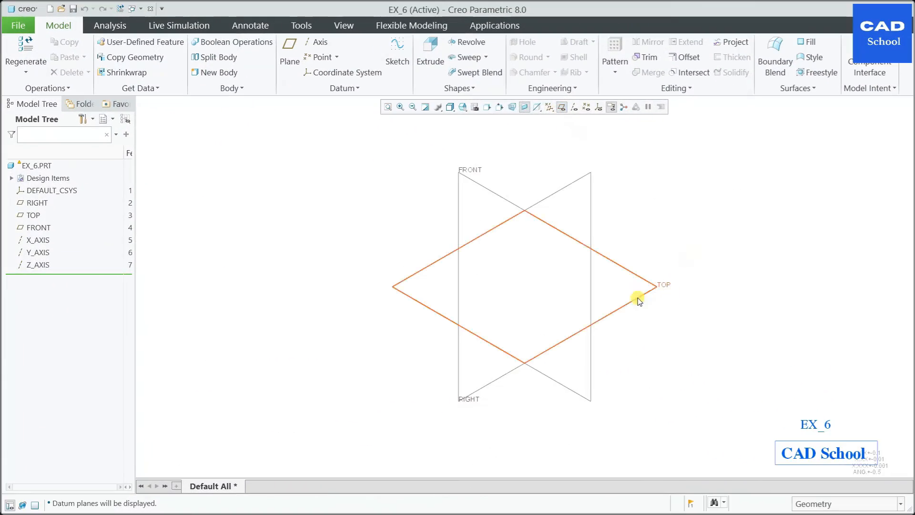
click(496, 191)
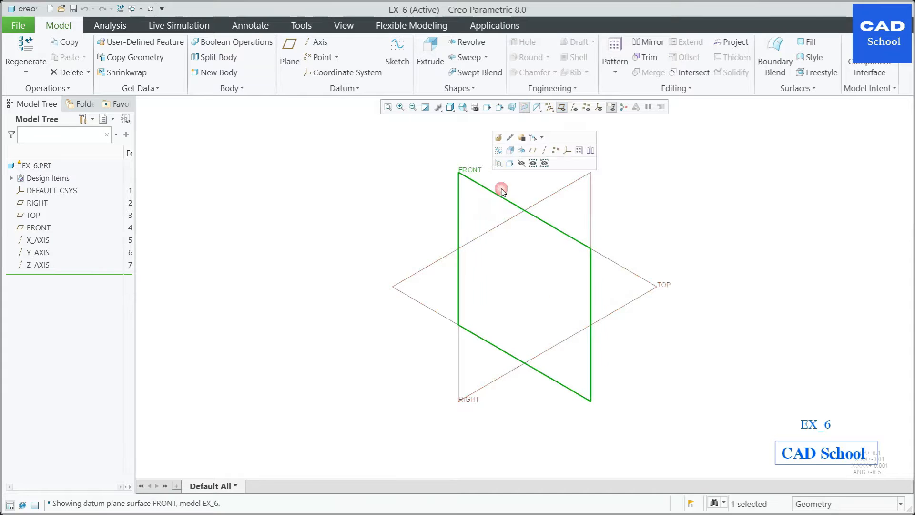
middle_drag(498, 199, 494, 197)
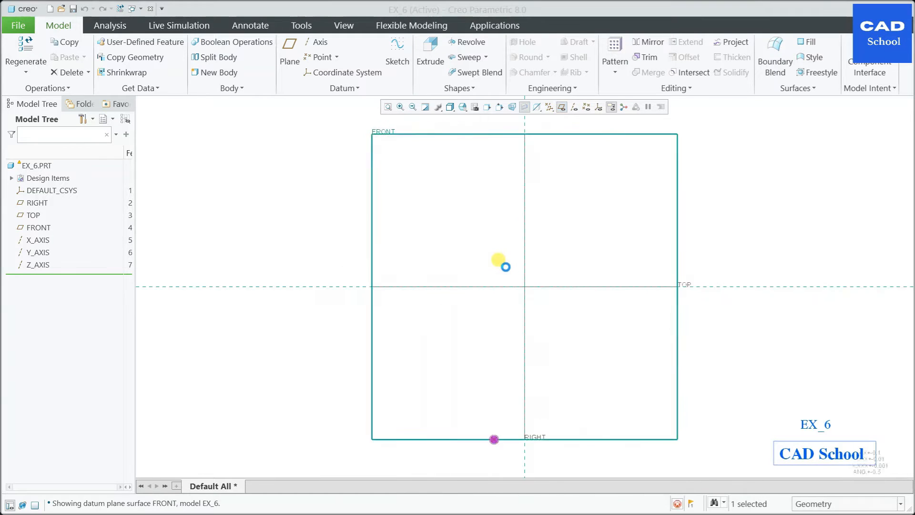
- Sketch a stepped line chain on the TOP reference: about 169 long horizontally, about 30 up, ending in a short horizontal ledge
right_click(305, 201)
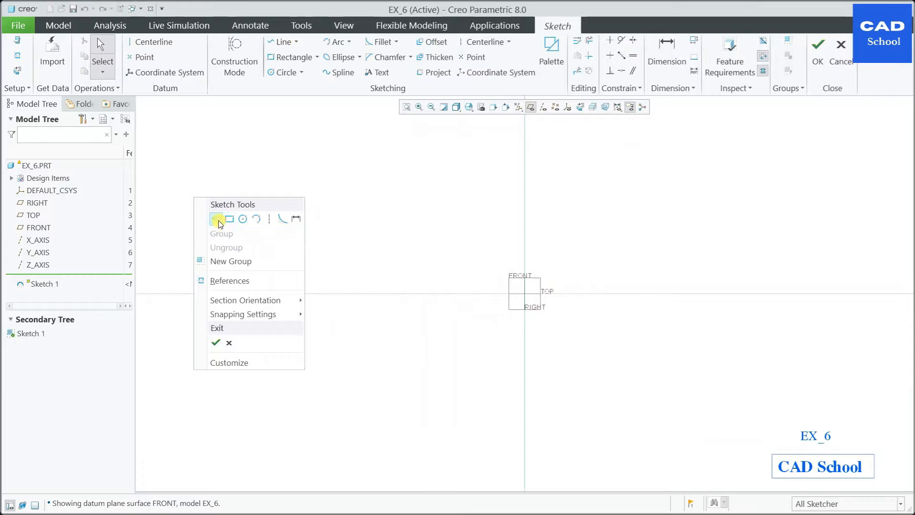
click(217, 221)
click(575, 293)
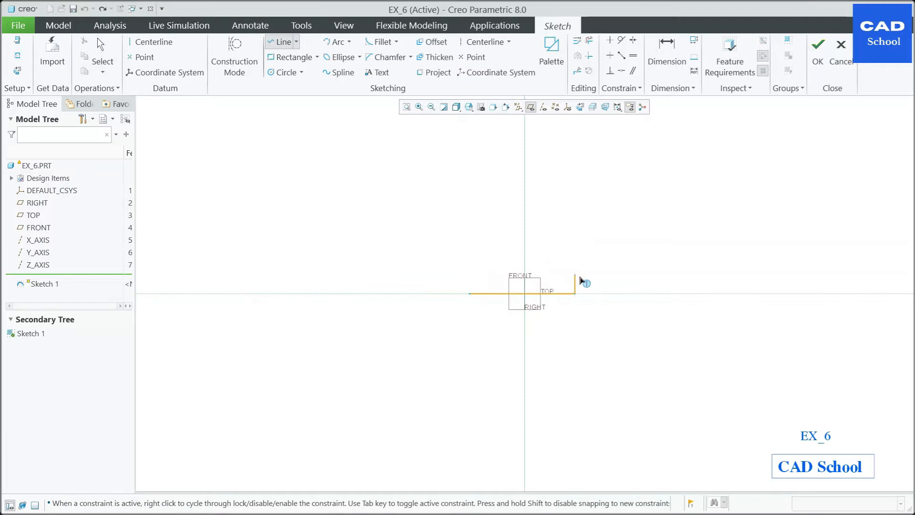
middle_click(589, 276)
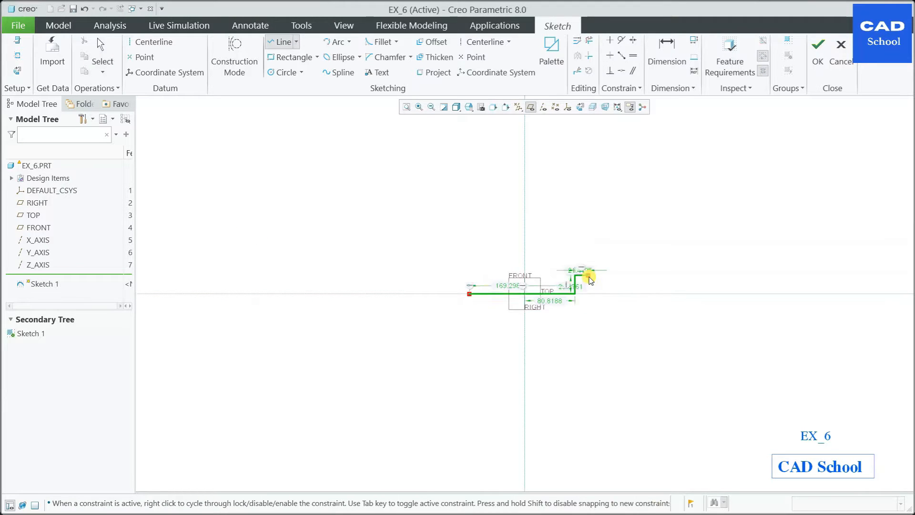
middle_click(589, 277)
- Add an upward semicircular arc of about 35 radius starting from the free end of the short ledge
scroll(591, 277, down, 2)
right_click(611, 247)
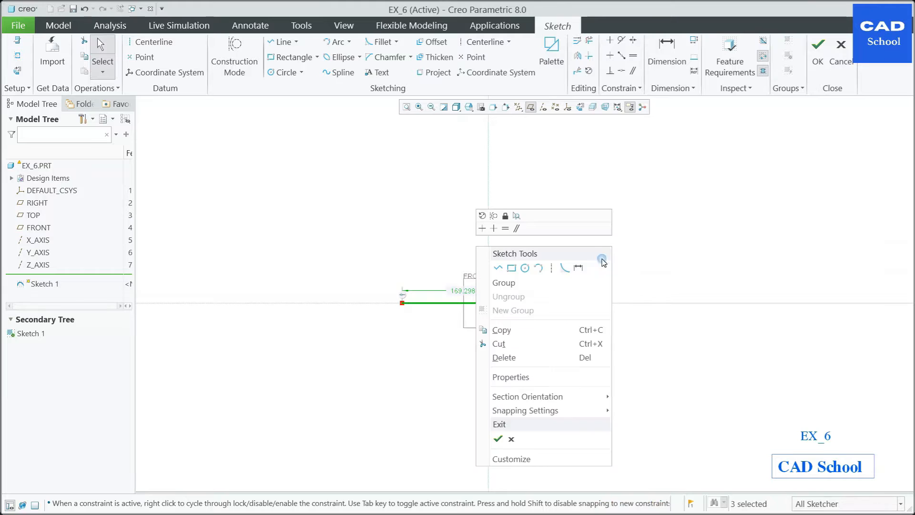
click(538, 267)
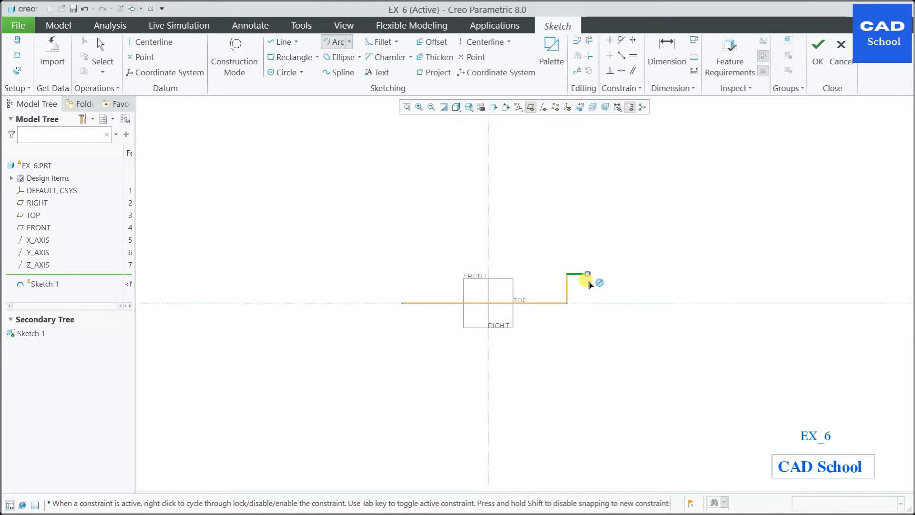
click(658, 272)
middle_click(657, 272)
- Draw a horizontal line about 36 long outward from the free end of the arc
right_click(698, 262)
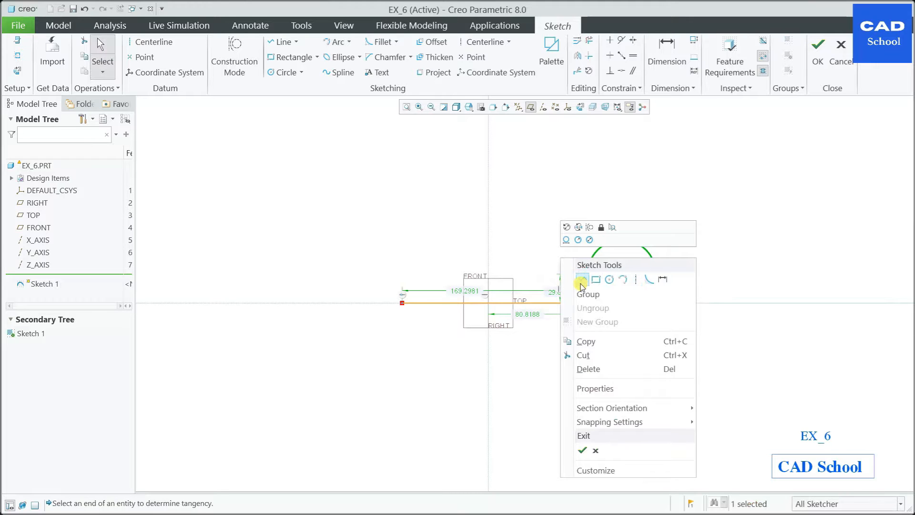
click(579, 222)
click(659, 281)
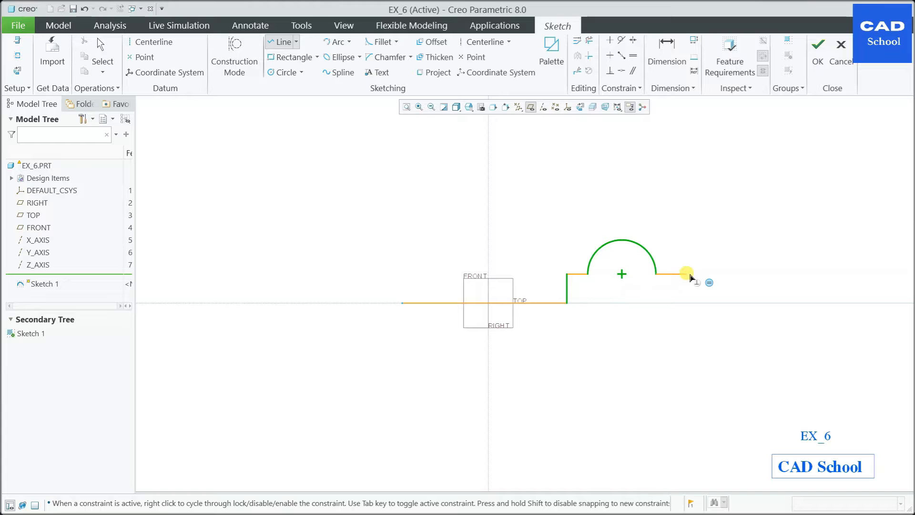
click(689, 276)
middle_click(690, 276)
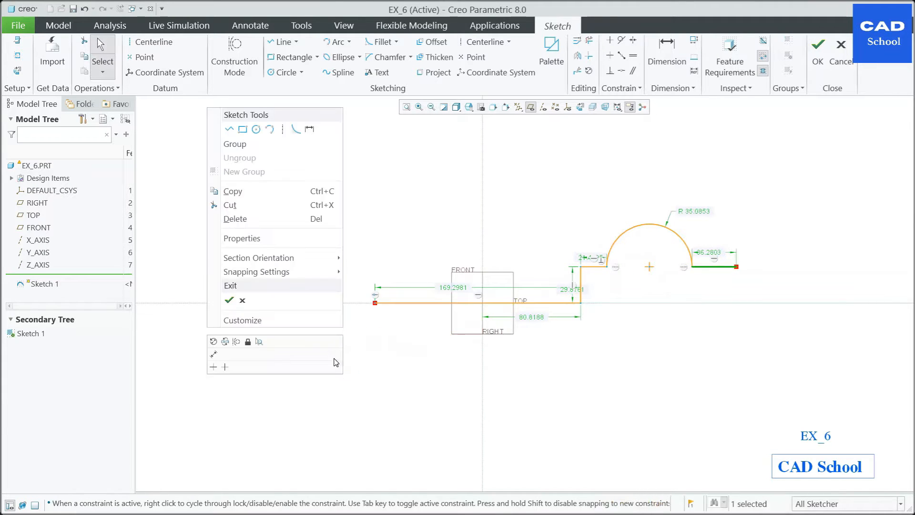
- Dimension the base line's free end from the RIGHT reference as 154-(64+54)
right_click(208, 109)
click(310, 129)
click(375, 303)
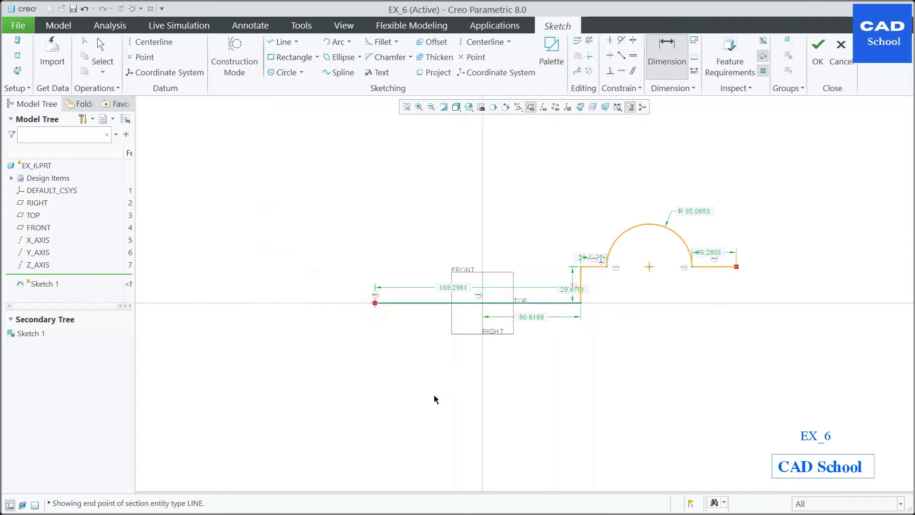
click(482, 392)
middle_click(424, 369)
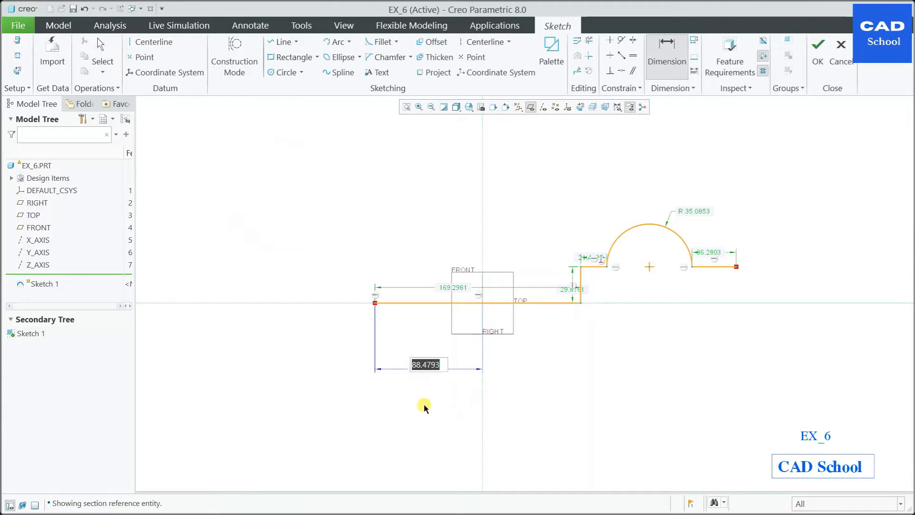
text(154-(64+54)
key(Return)
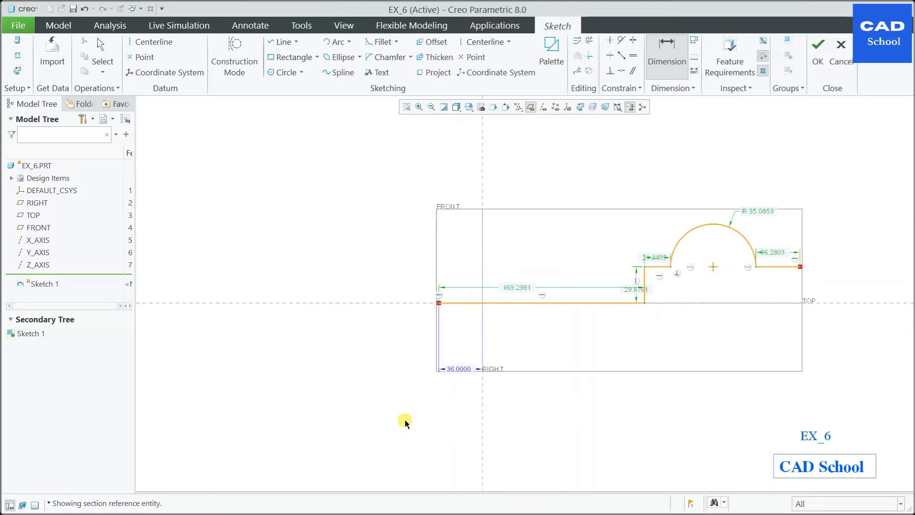
- Shift the vertical step line closer to the RIGHT reference and set its height to 10
scroll(596, 326, down, 3)
middle_click(599, 326)
drag(592, 317, 492, 312)
double_click(493, 313)
text(10)
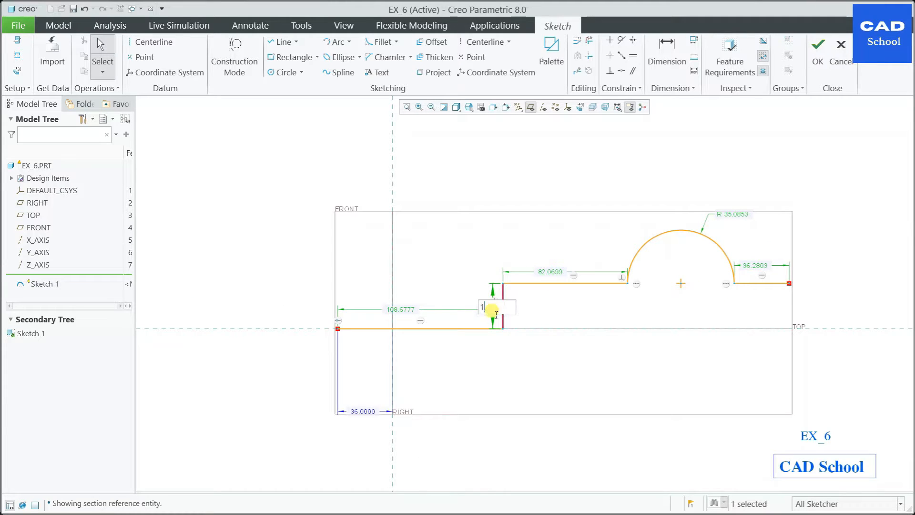
key(Return)
- Set the short ledge's length to 6 and the arc's radius to 18
double_click(551, 303)
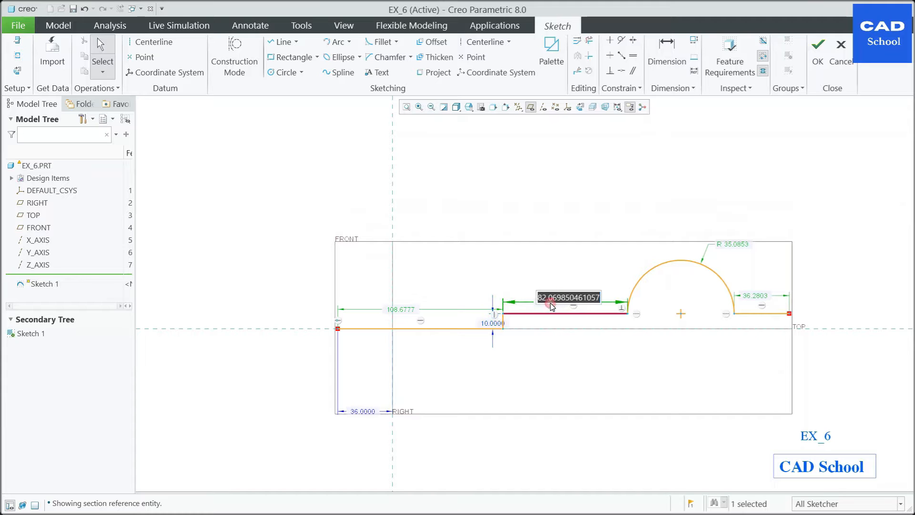
text(6)
key(Return)
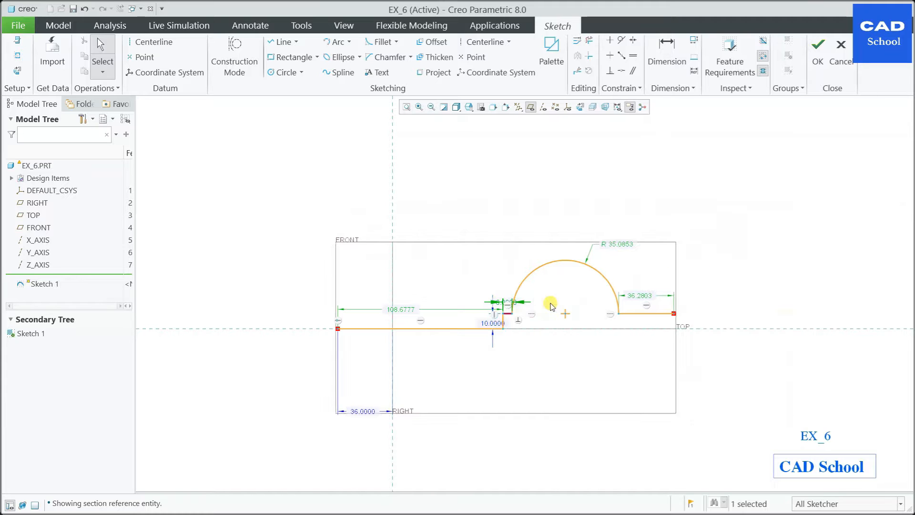
double_click(618, 248)
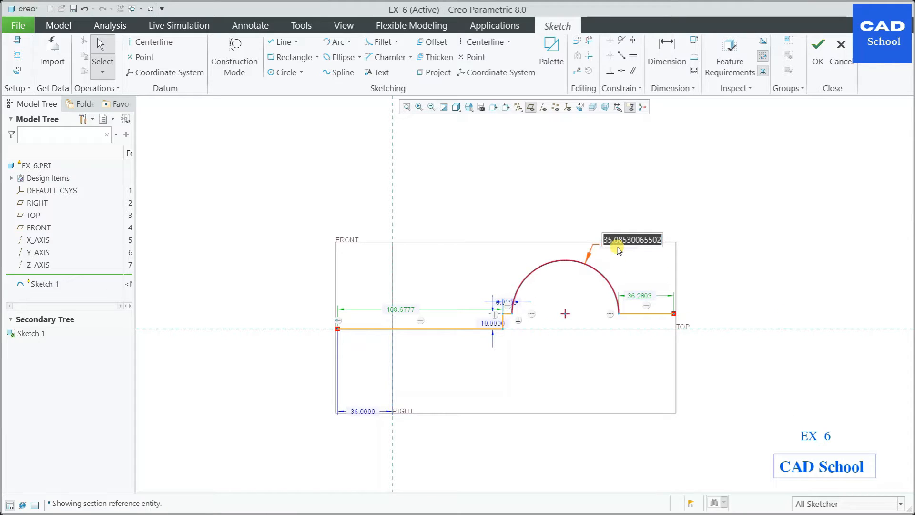
text(18)
key(Return)
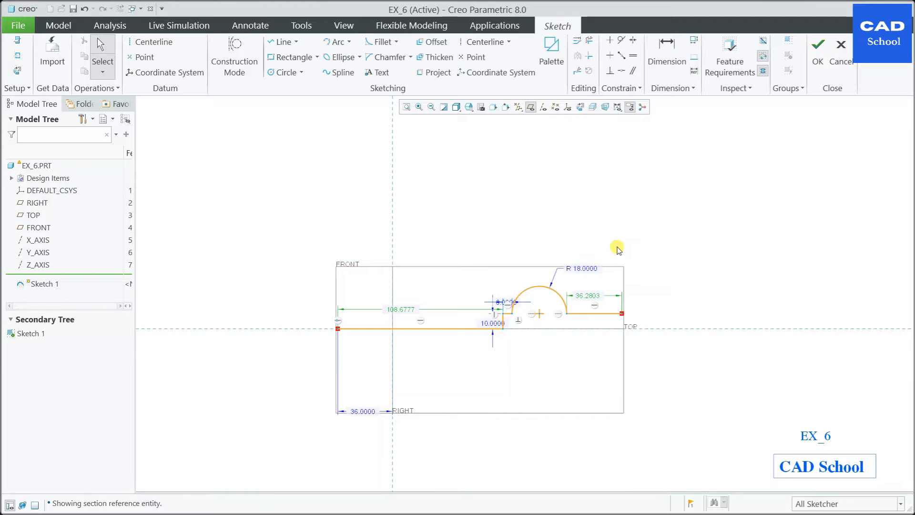
- Dimension the arc's centre from the RIGHT reference as 64
scroll(620, 248, down, 2)
right_click(742, 261)
click(729, 284)
scroll(671, 309, up, 1)
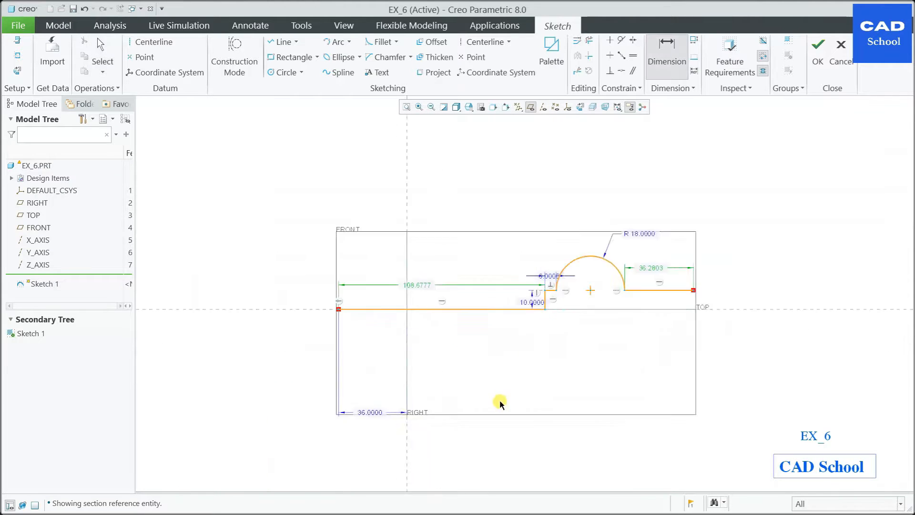
scroll(500, 403, down, 1)
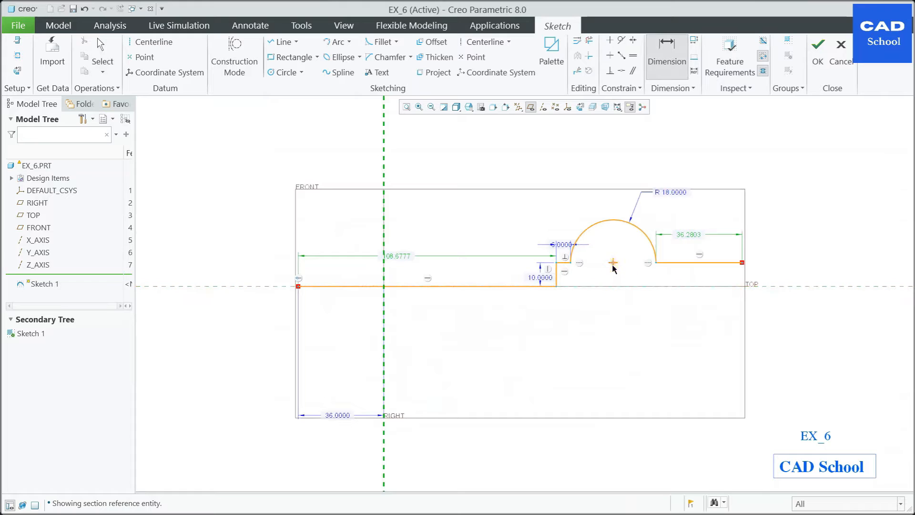
click(613, 262)
middle_click(512, 408)
text(64)
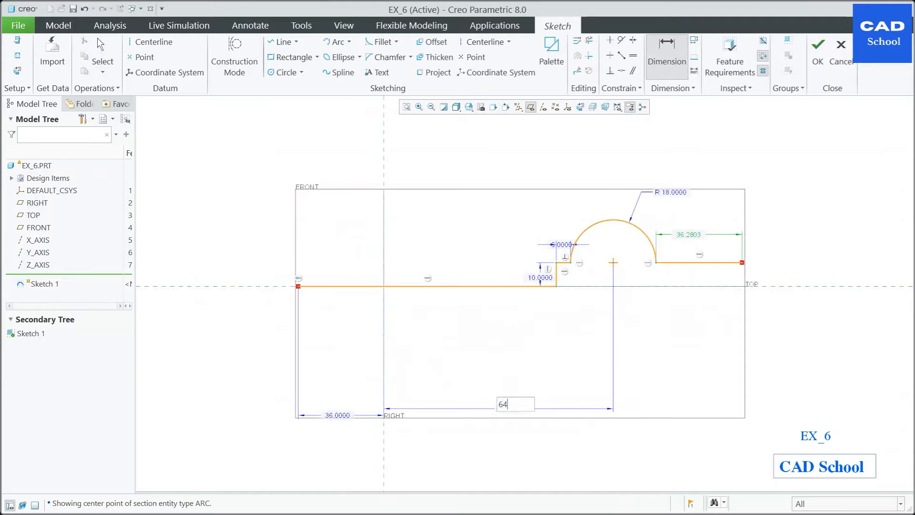
key(Return)
- Dimension the distance from the arc's centre to the free end of the outer horizontal line as 54
right_click(590, 344)
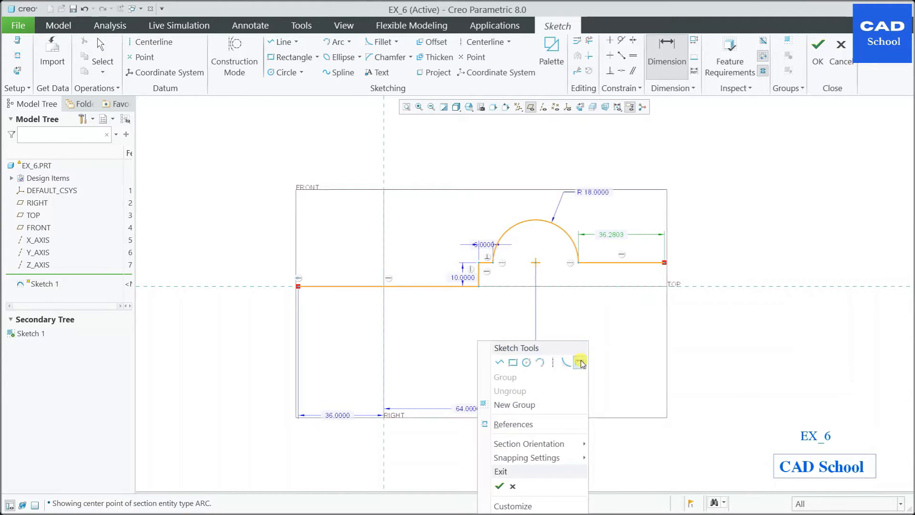
click(579, 362)
click(535, 264)
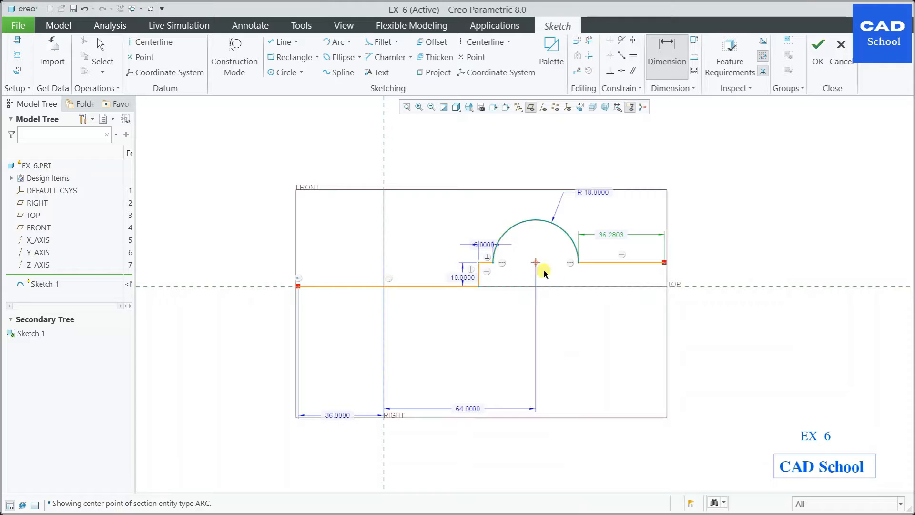
click(664, 263)
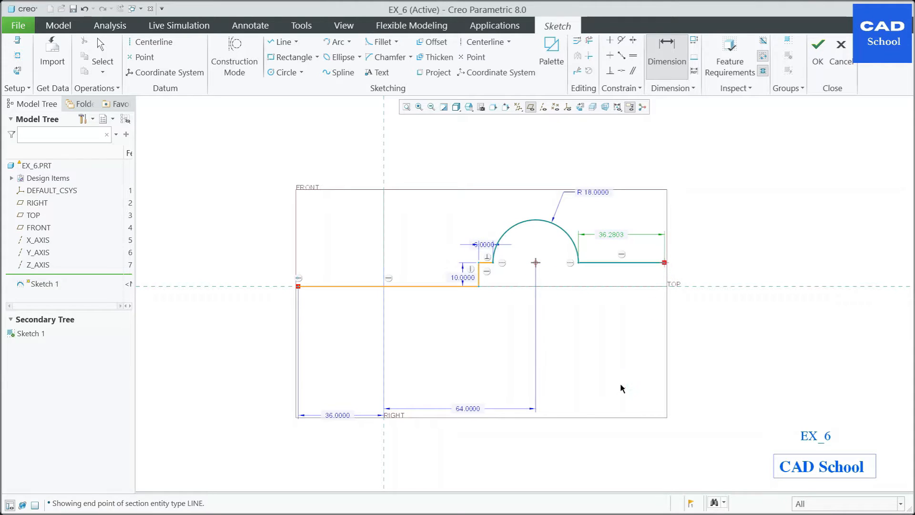
middle_click(612, 404)
text(54)
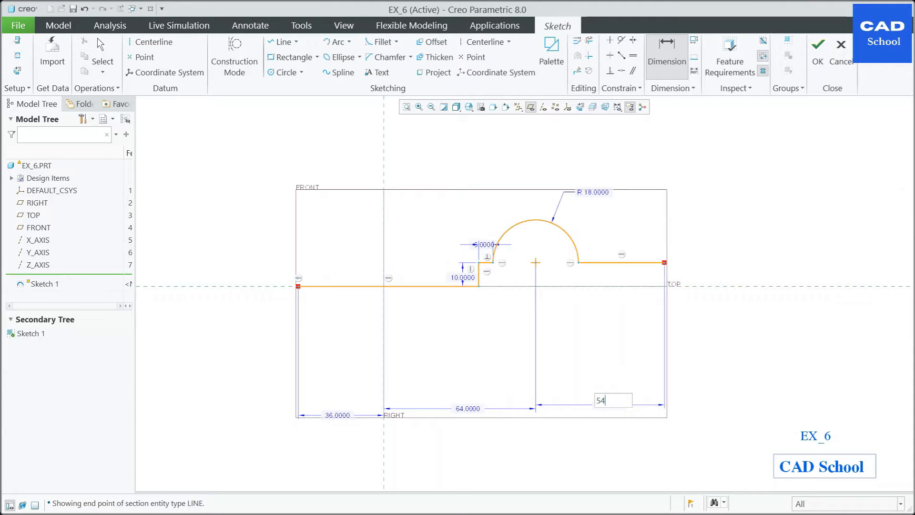
key(Return)
- Add an overall length dimension between the profile's two free ends and convert it to a reference dimension
right_click(595, 344)
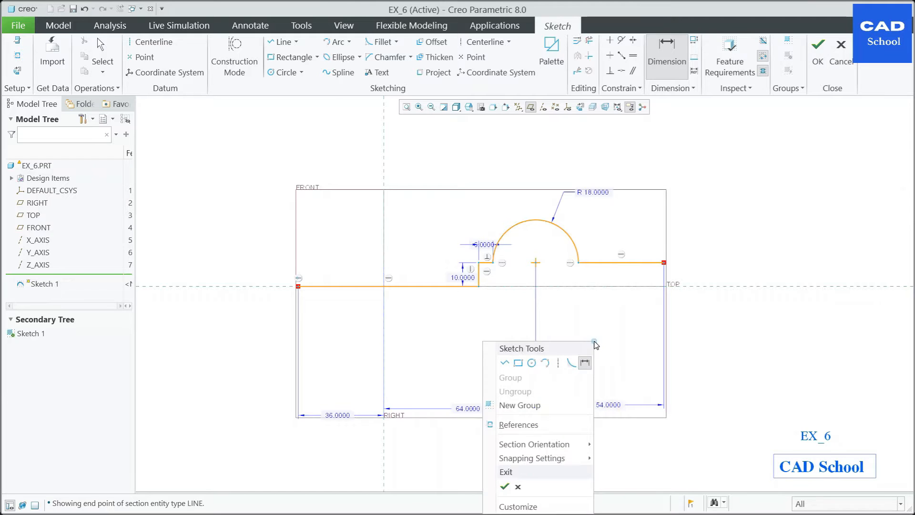
click(584, 364)
click(299, 287)
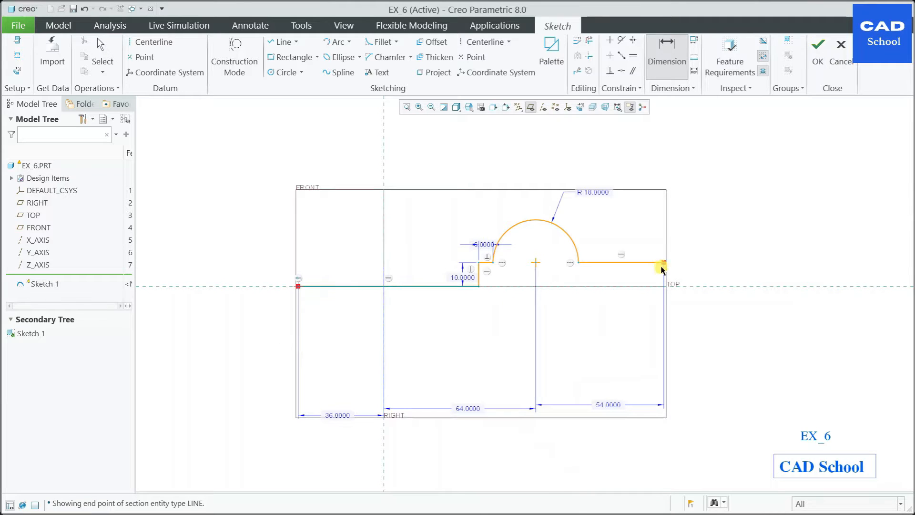
middle_click(477, 445)
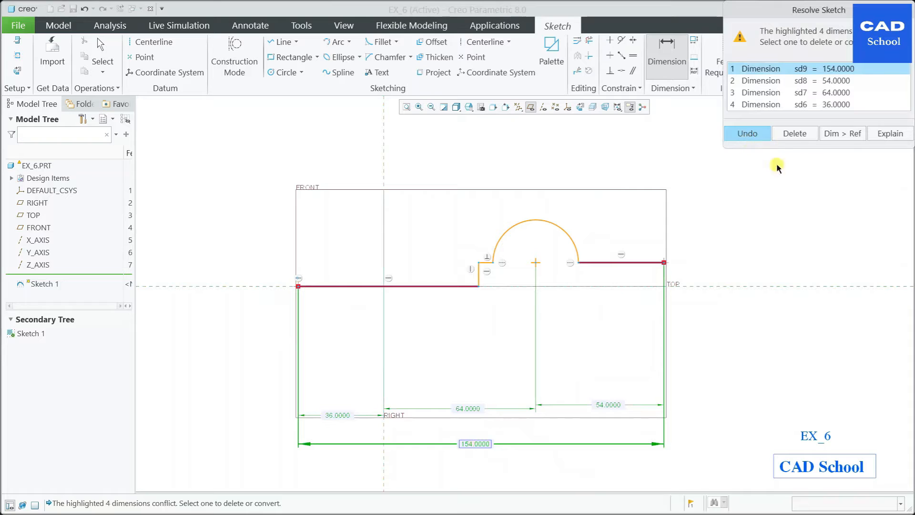
click(852, 133)
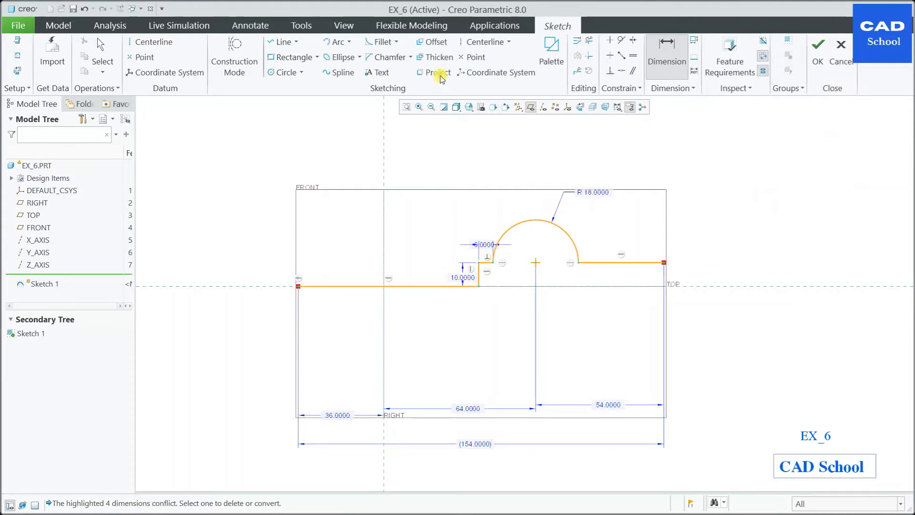
- Offset the chain of the arc and its adjoining outer horizontal line outward by 10
click(443, 44)
click(845, 51)
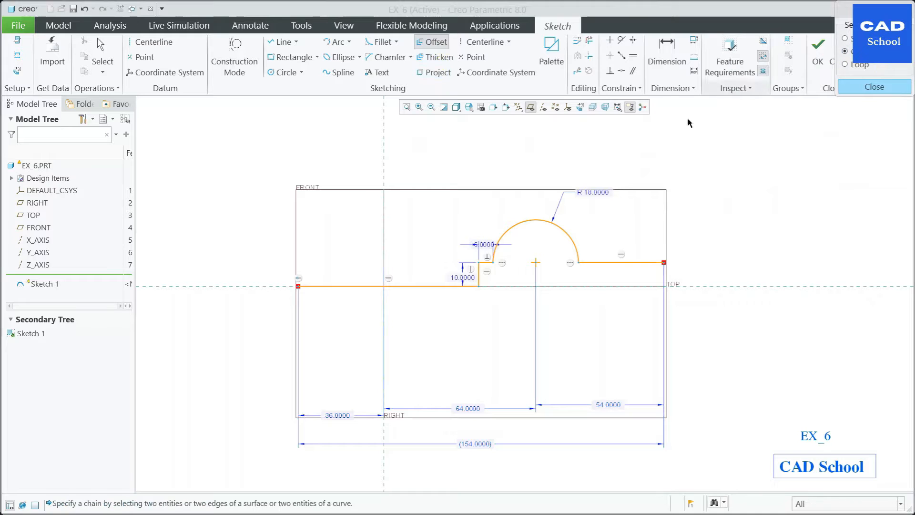
click(573, 241)
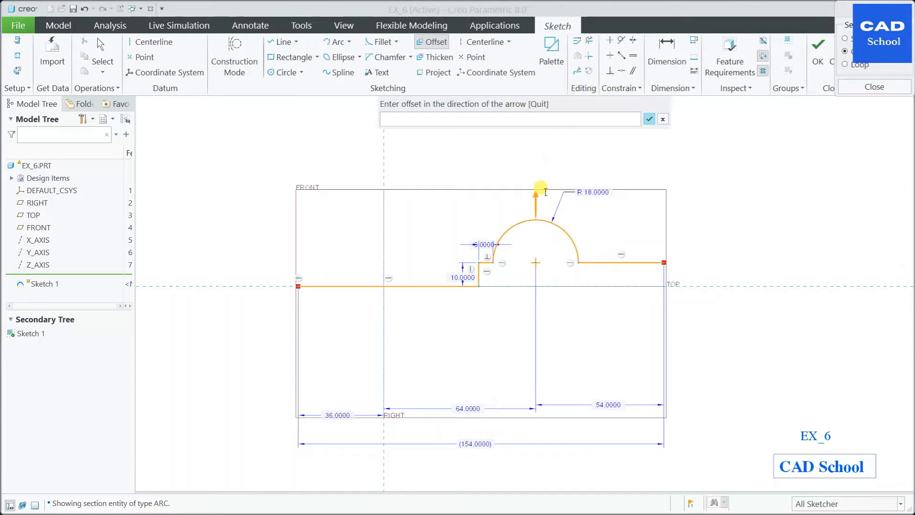
text(10)
key(Return)
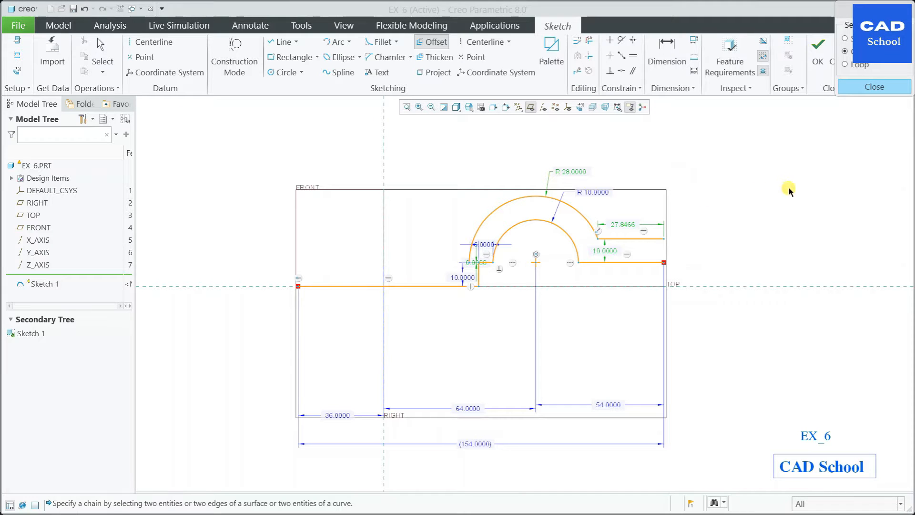
- Draw a line about 15 straight up from the base line's free end, and a horizontal line from there to the outer arc
right_click(789, 190)
click(700, 209)
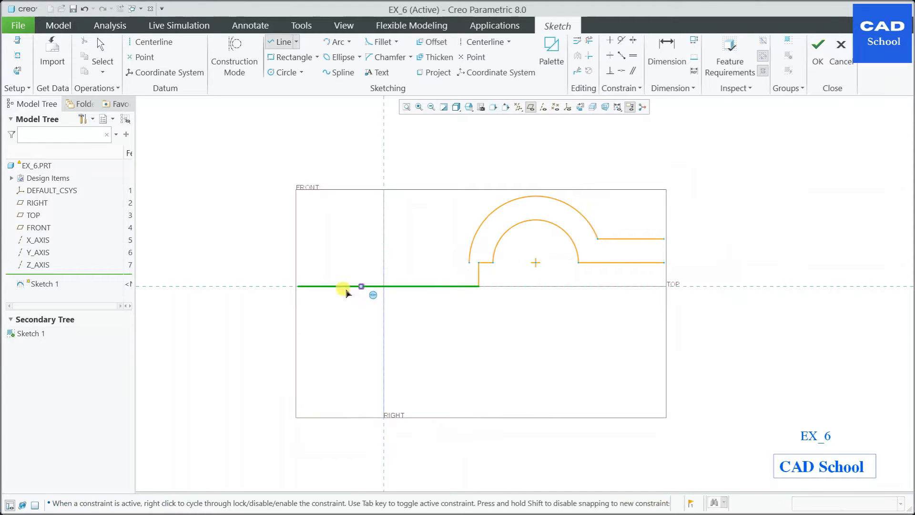
click(298, 286)
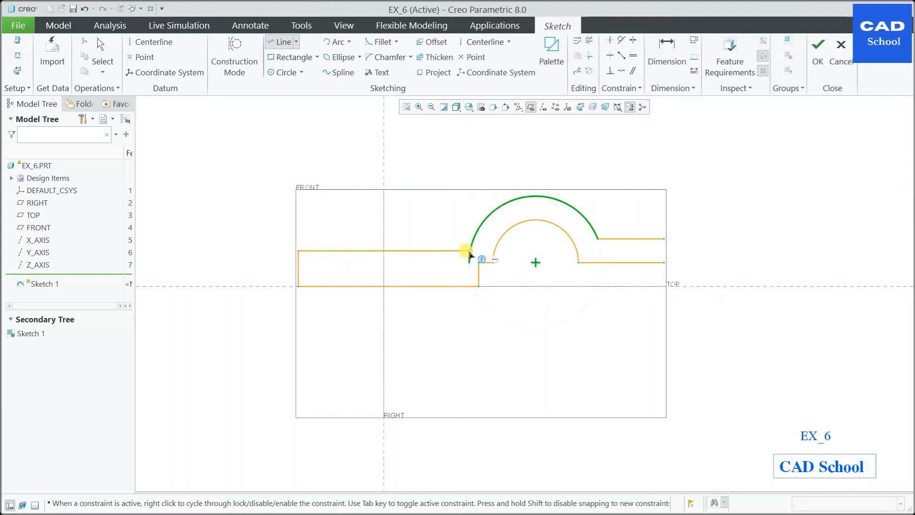
click(469, 250)
middle_click(453, 257)
middle_click(452, 258)
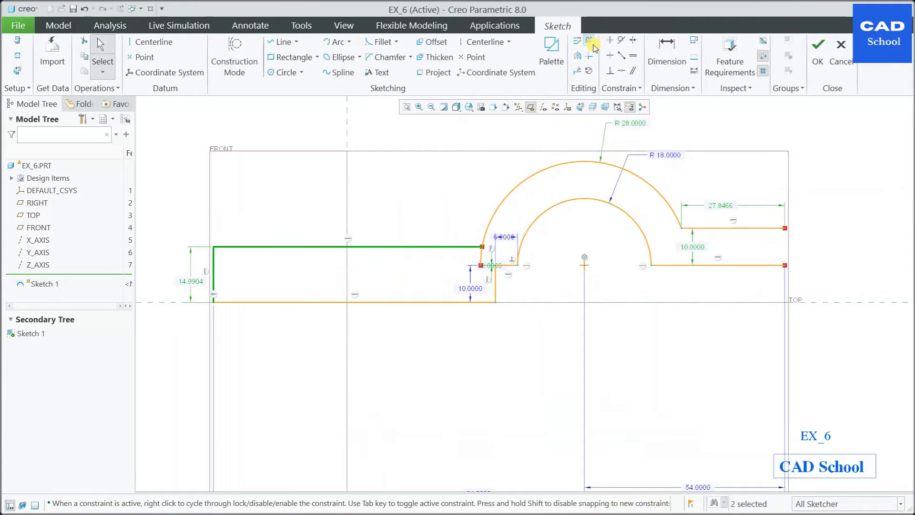
- Trim the short tail of the outer arc that extends below the new horizontal line
click(588, 40)
scroll(466, 257, up, 3)
click(473, 261)
middle_click(435, 190)
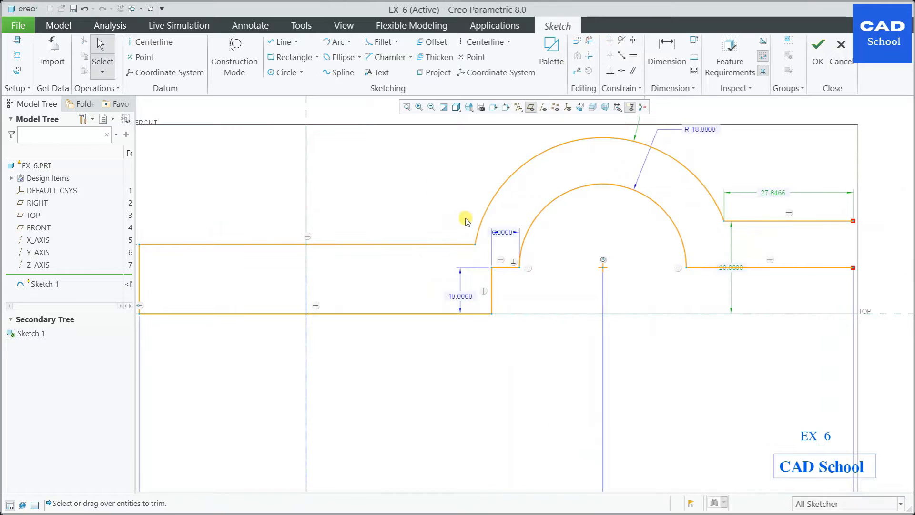
- Set the height of the block's vertical end line to 20
scroll(327, 256, down, 2)
double_click(255, 265)
text(20)
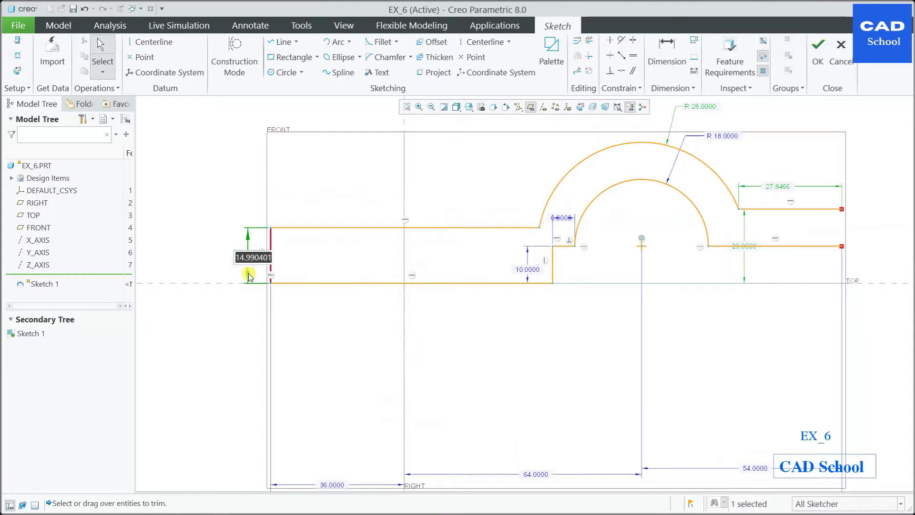
key(Return)
scroll(252, 265, down, 2)
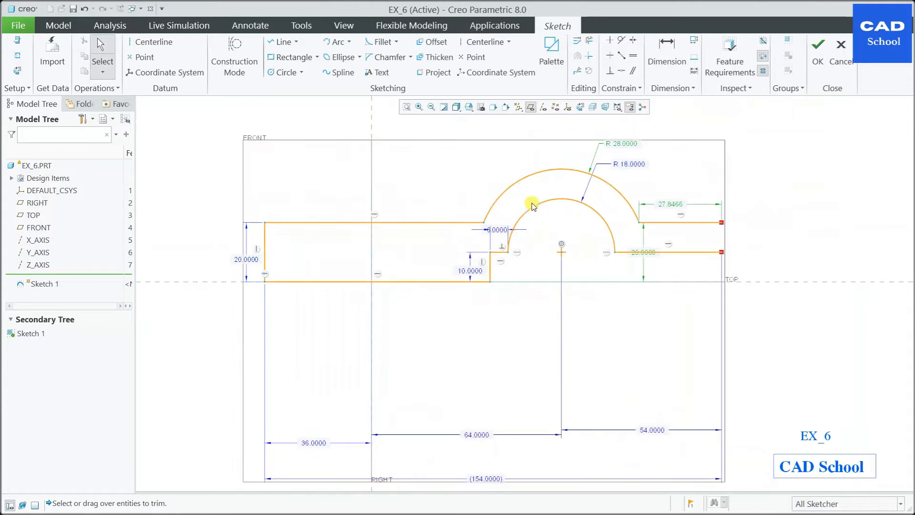
- Set the outer arc's radius to 28 and lock that dimension
double_click(626, 144)
text(2)
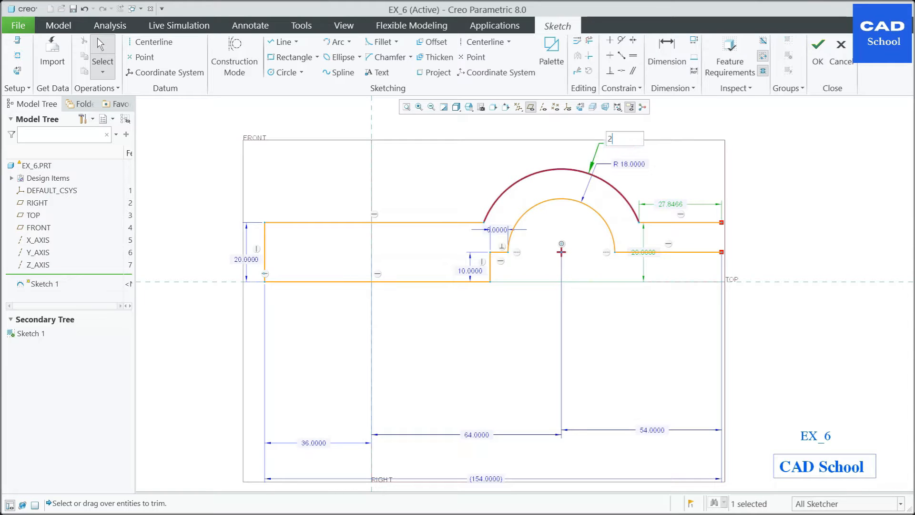
text(8)
key(Return)
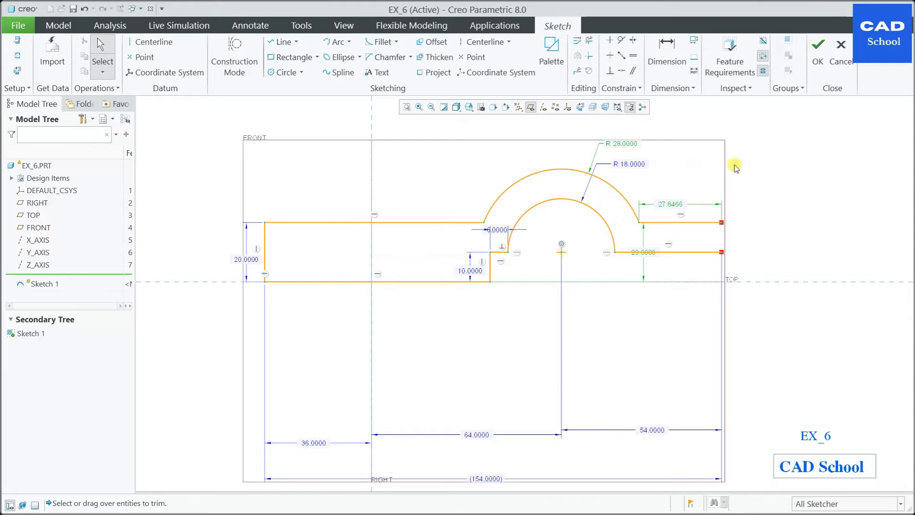
scroll(680, 161, up, 2)
scroll(737, 143, down, 2)
drag(588, 156, 660, 150)
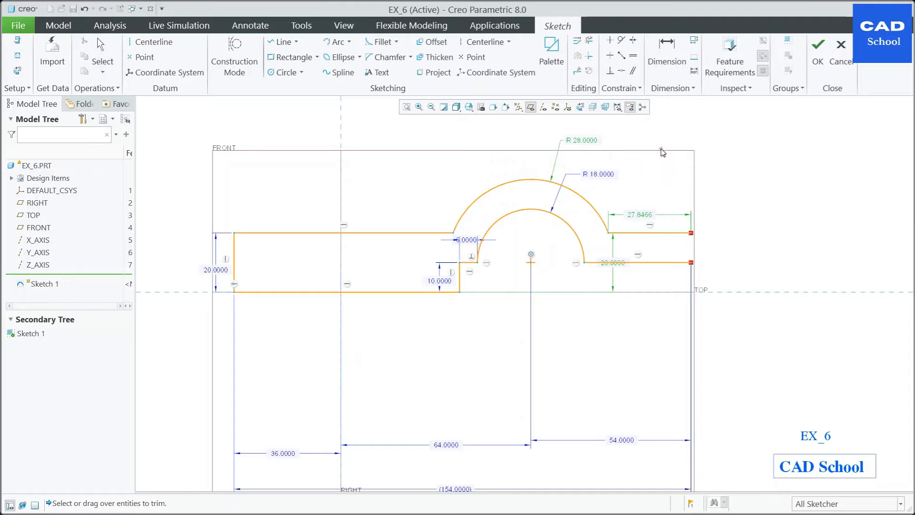
click(590, 142)
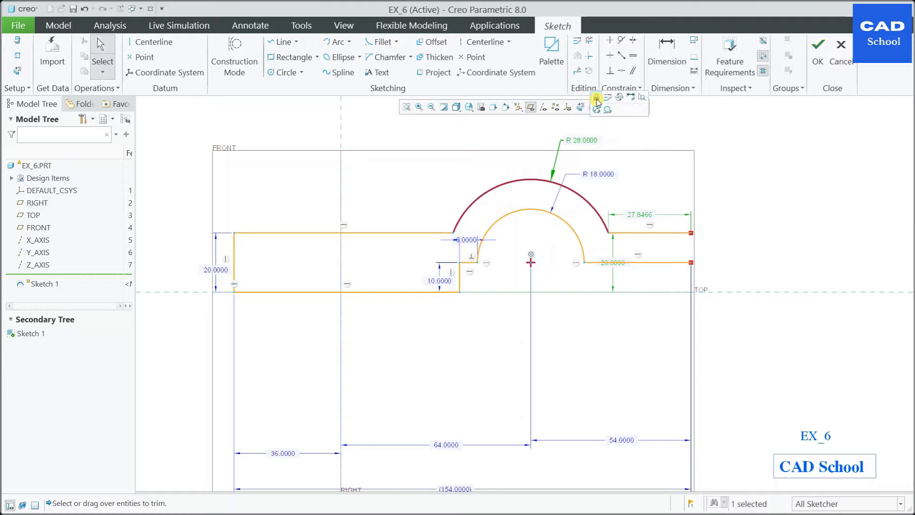
click(596, 99)
click(727, 144)
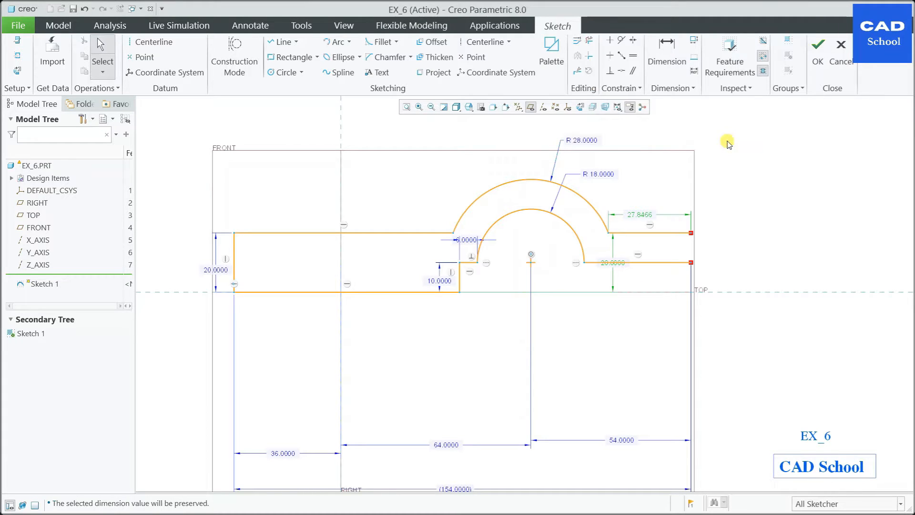
- Close the profile's open end with a line joining the free ends of the two outer horizontal lines
right_click(735, 247)
click(646, 265)
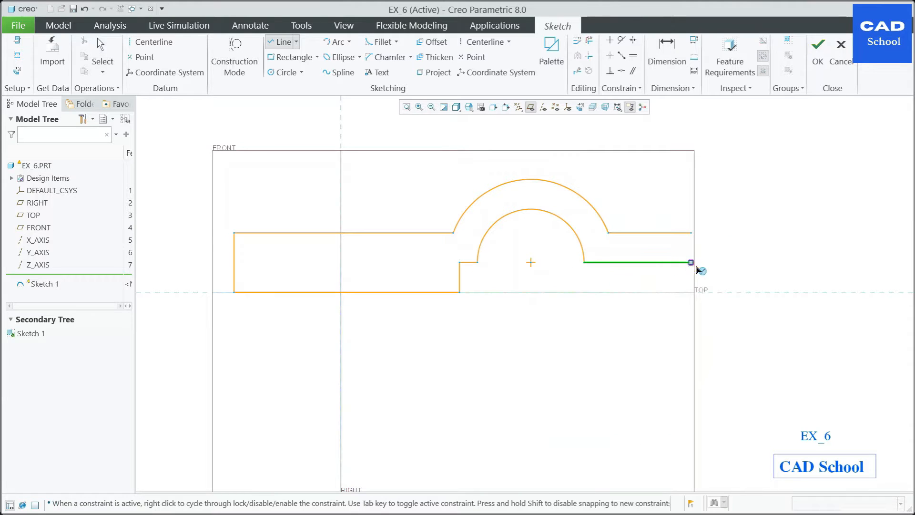
click(690, 262)
click(691, 232)
middle_click(693, 233)
- Dimension the distance between the two outer horizontal lines as 10
right_click(749, 232)
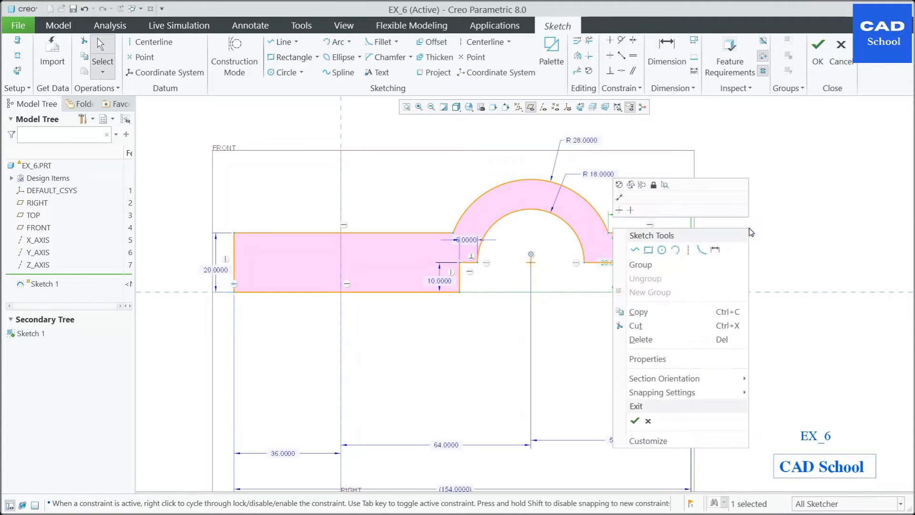
click(714, 249)
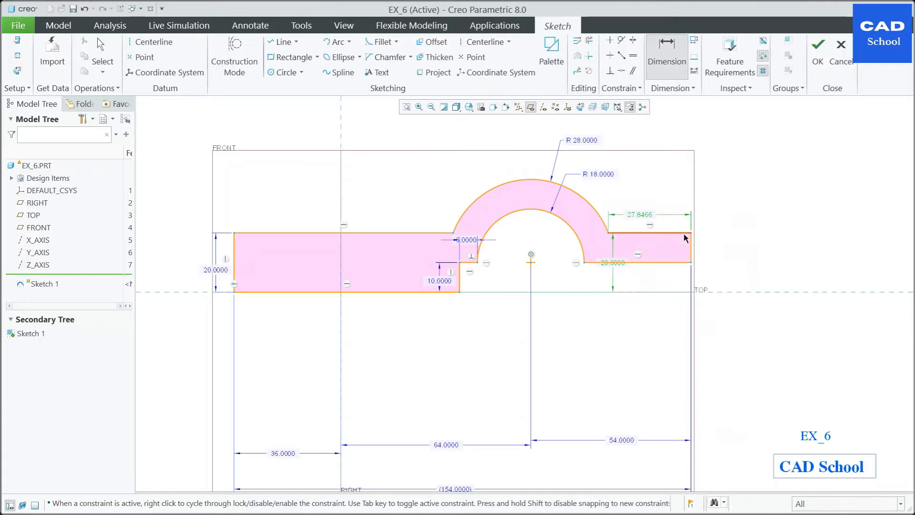
click(684, 234)
click(683, 264)
middle_click(710, 251)
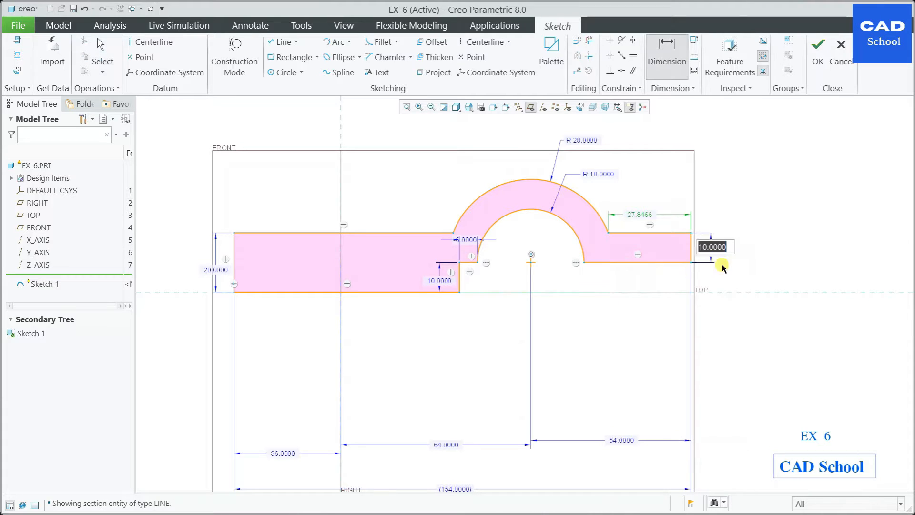
text(10)
key(Return)
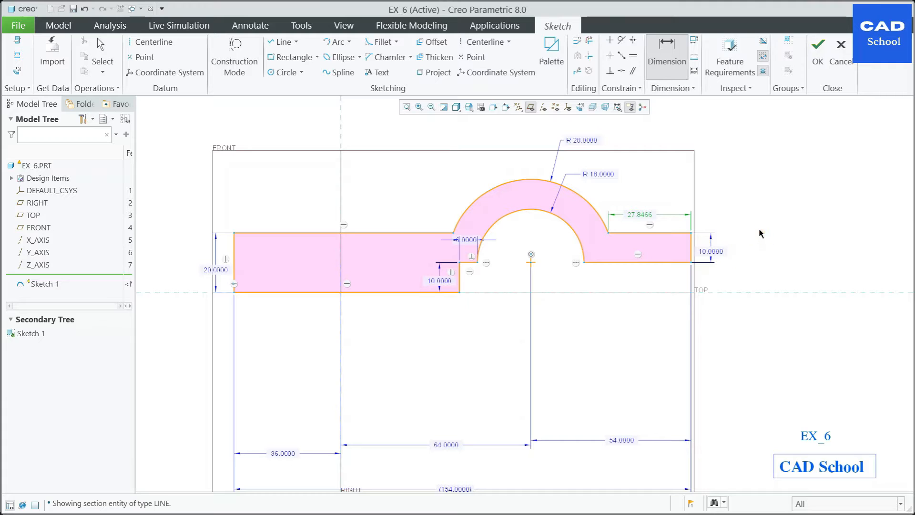
- Test the freedom of the closing end line by moving its upper endpoint, and constrain the line to be vertical
right_click(759, 229)
click(828, 237)
middle_click(722, 286)
click(645, 270)
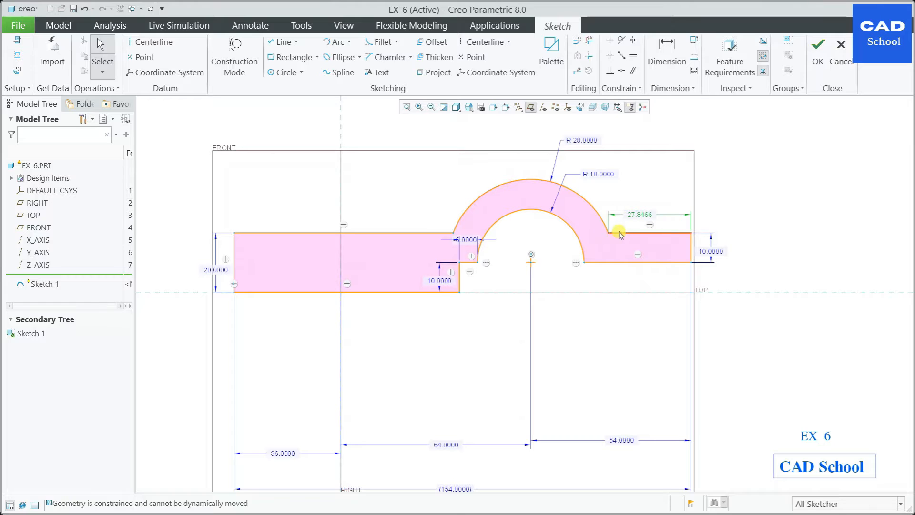
drag(686, 235, 687, 233)
click(740, 230)
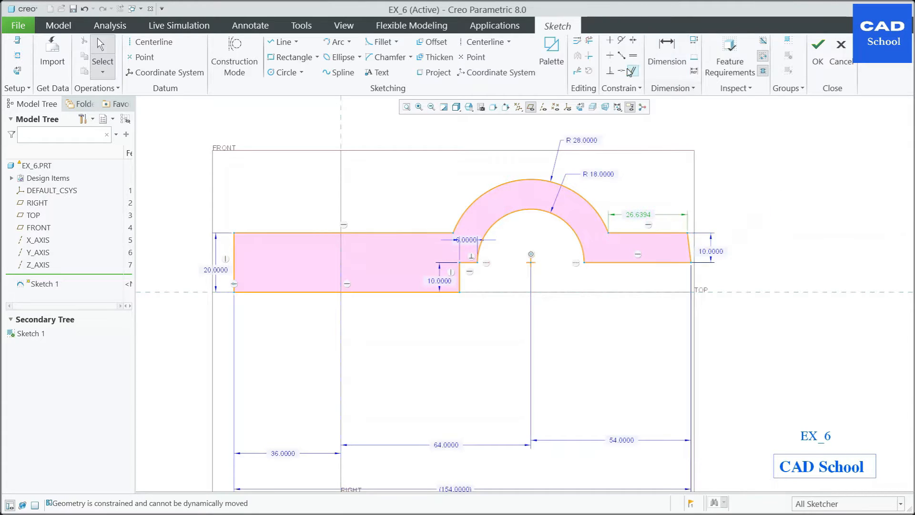
click(609, 40)
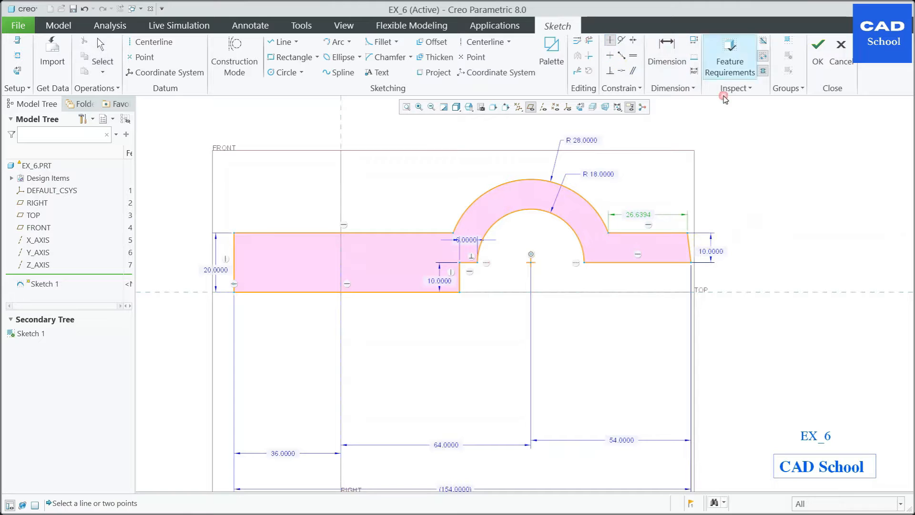
click(688, 243)
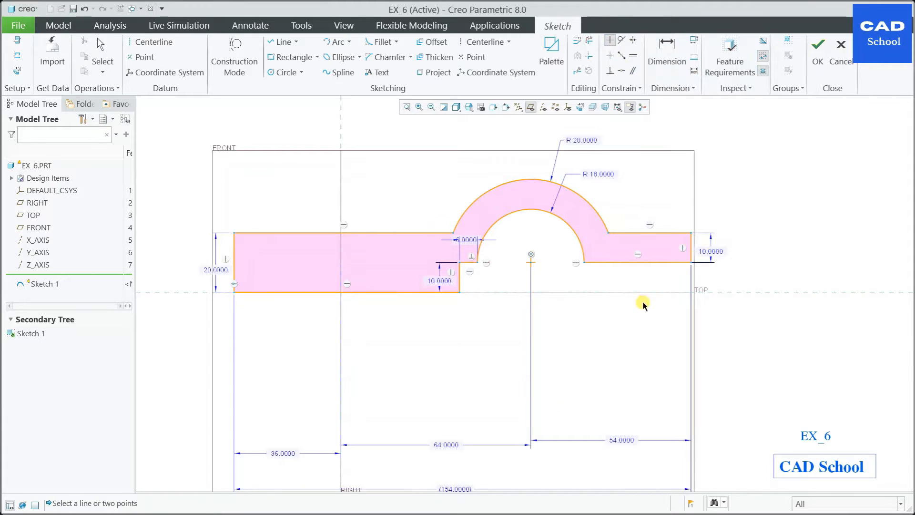
- Finish the base's side profile sketch
scroll(631, 307, up, 1)
scroll(606, 315, down, 1)
scroll(529, 345, up, 1)
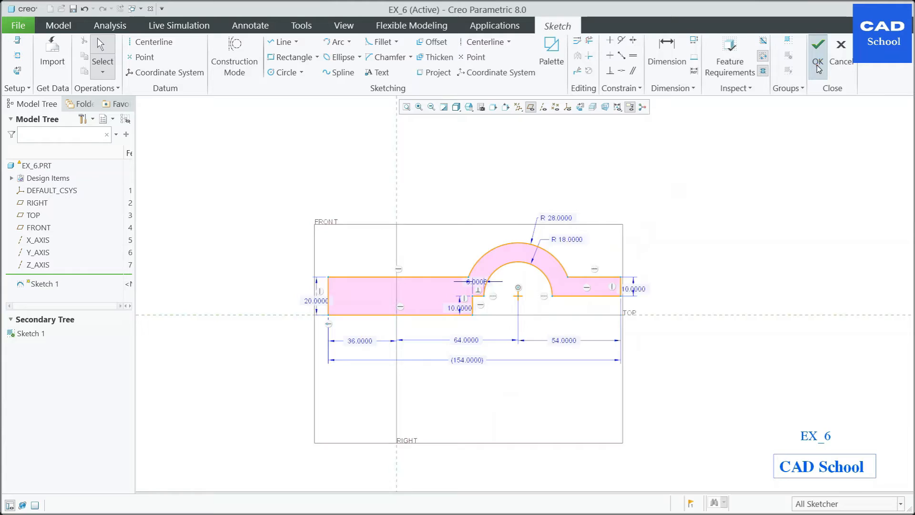
click(818, 69)
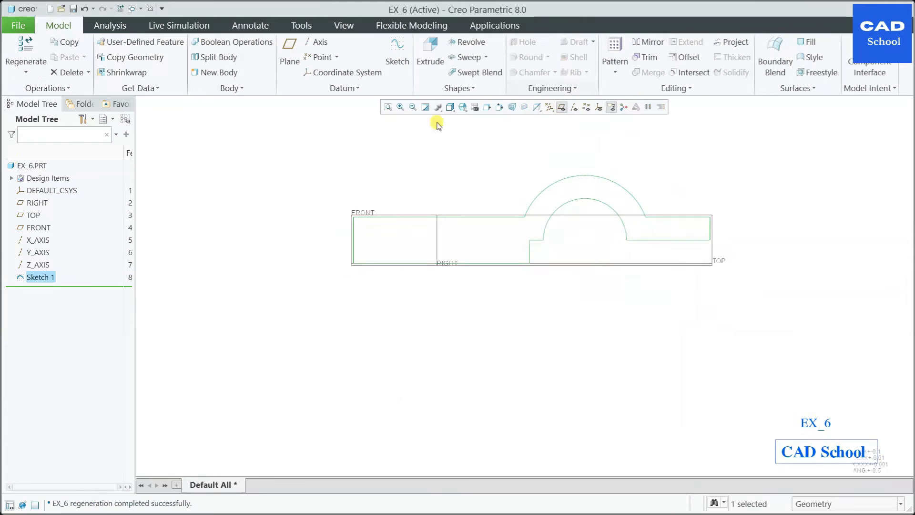
- Extrude the base profile as a solid, symmetrically about the FRONT plane, to a total depth of 72
click(431, 58)
key(ctrl+d)
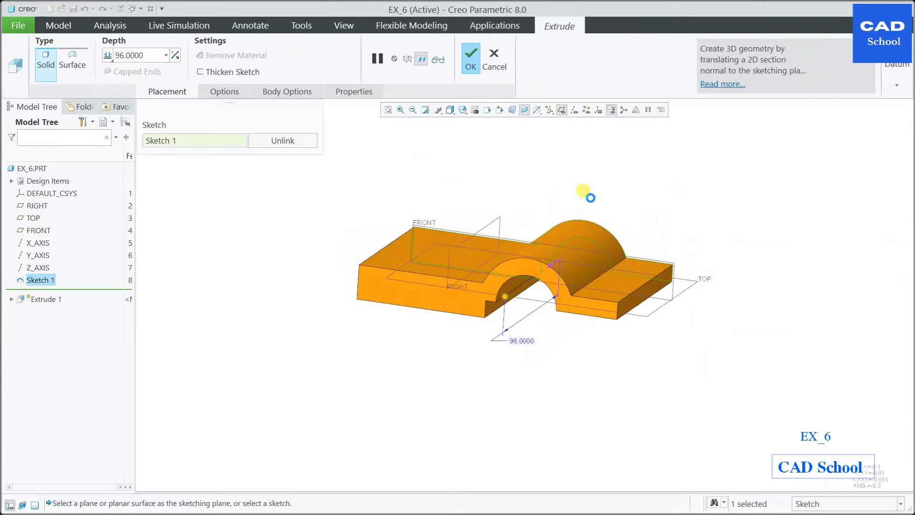
click(109, 56)
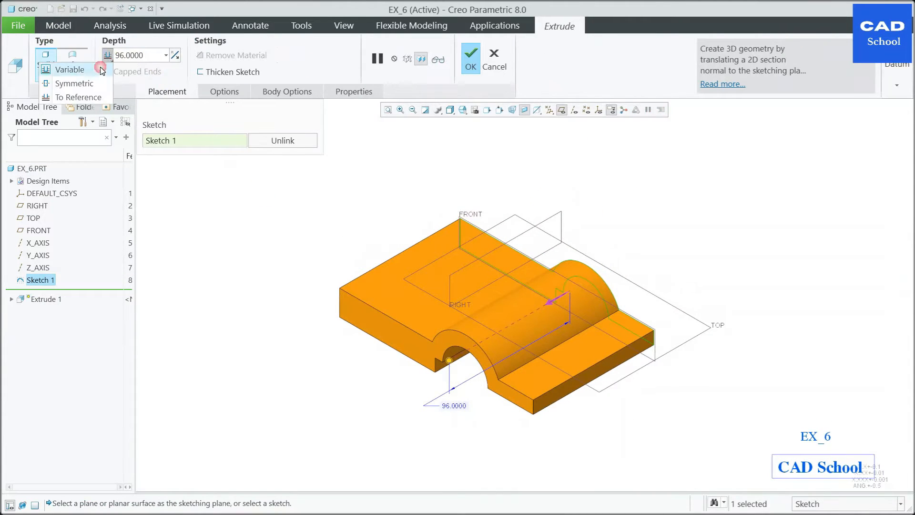
click(66, 81)
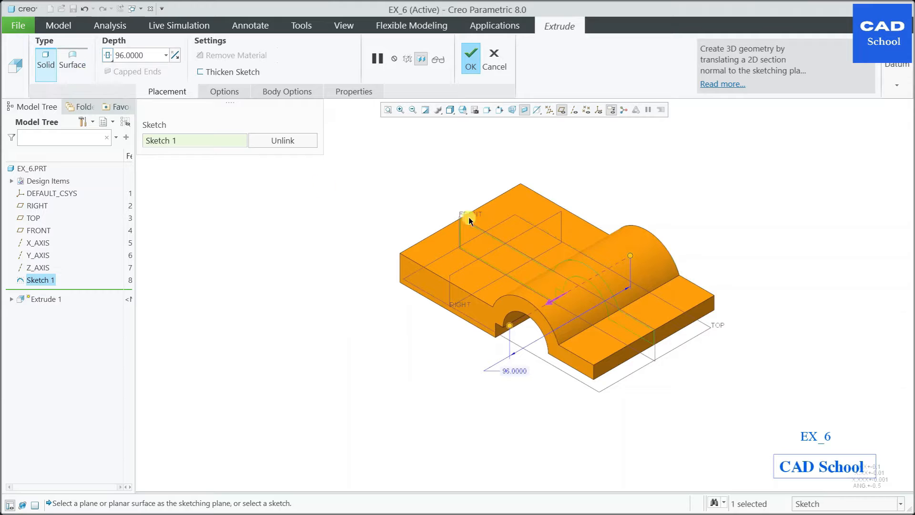
double_click(514, 371)
text(7)
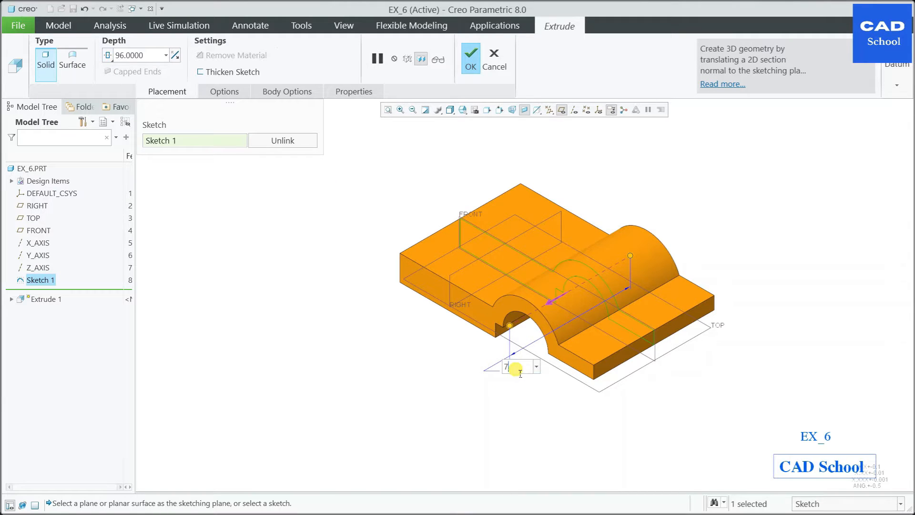
text(2)
key(Return)
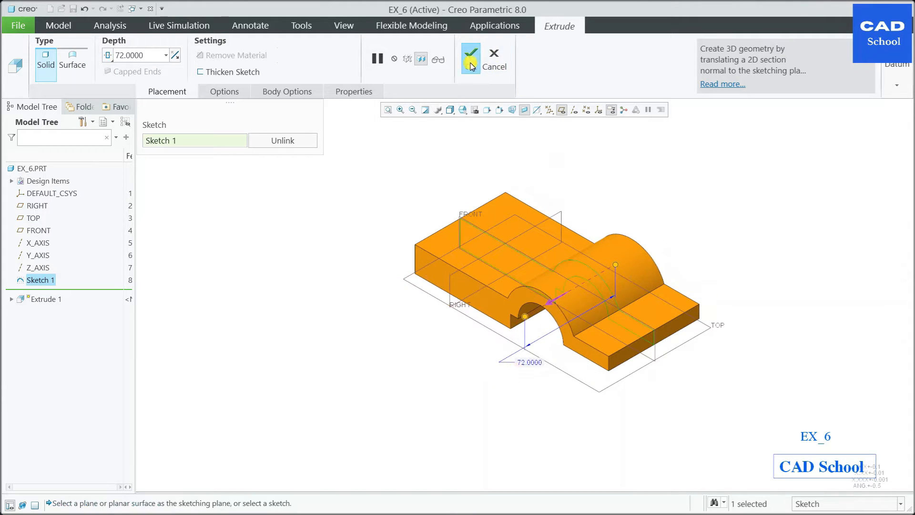
click(470, 60)
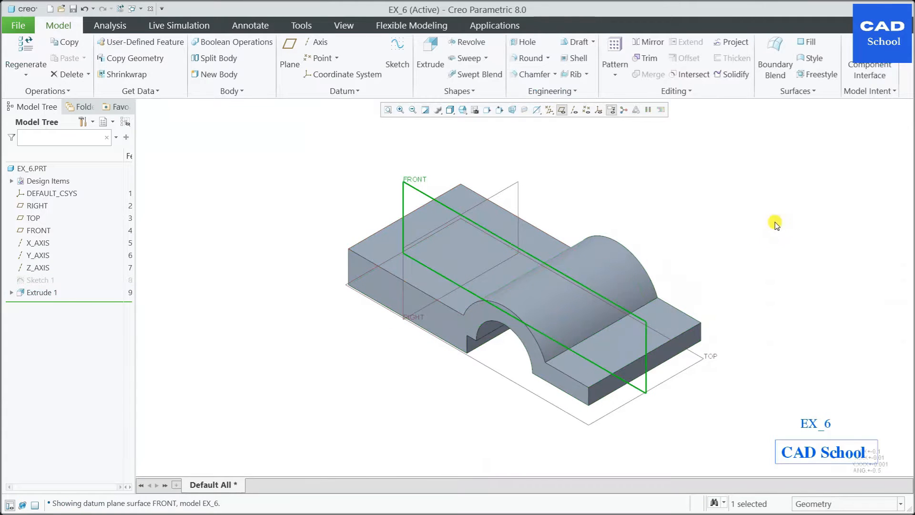
- On the FRONT plane, sketch a circle about 25 in diameter, centred on the RIGHT reference about 81 above TOP
click(425, 192)
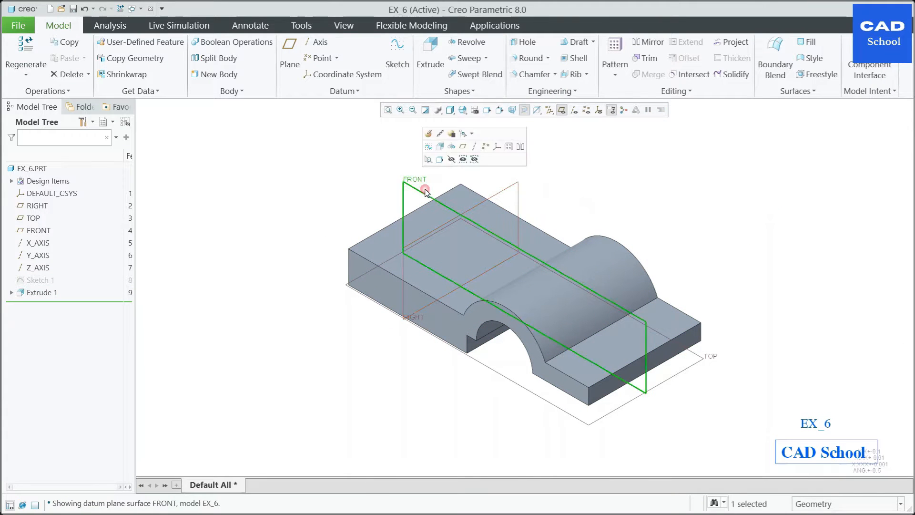
click(448, 146)
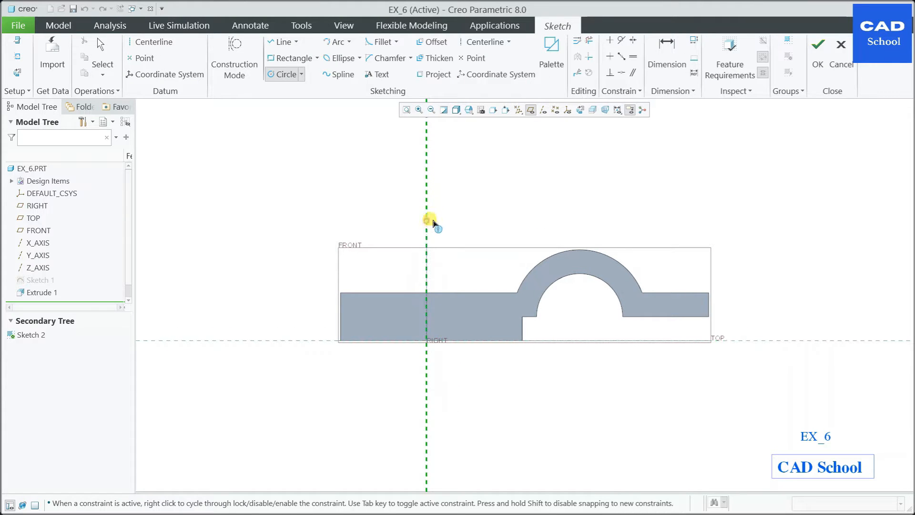
click(426, 147)
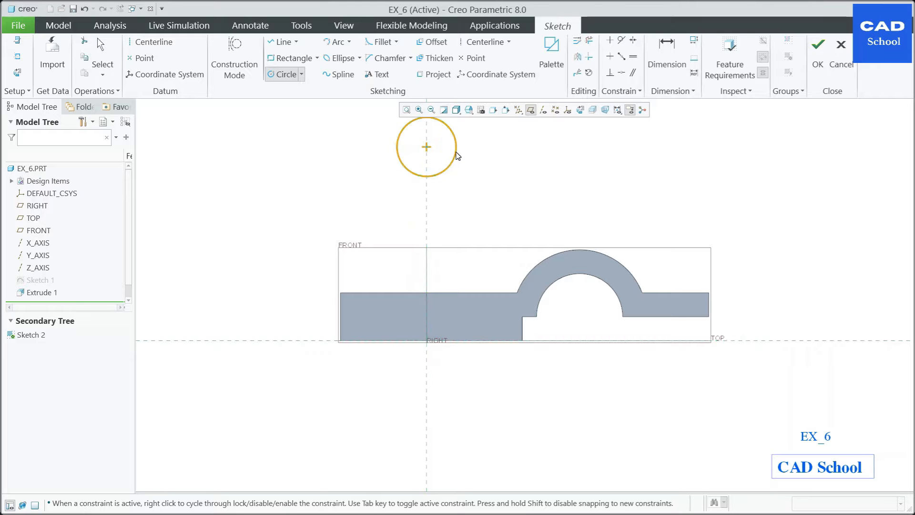
click(457, 155)
middle_click(406, 159)
- Set the circle's diameter to 36 and its centre height above TOP to 82, and finish the sketch
double_click(377, 119)
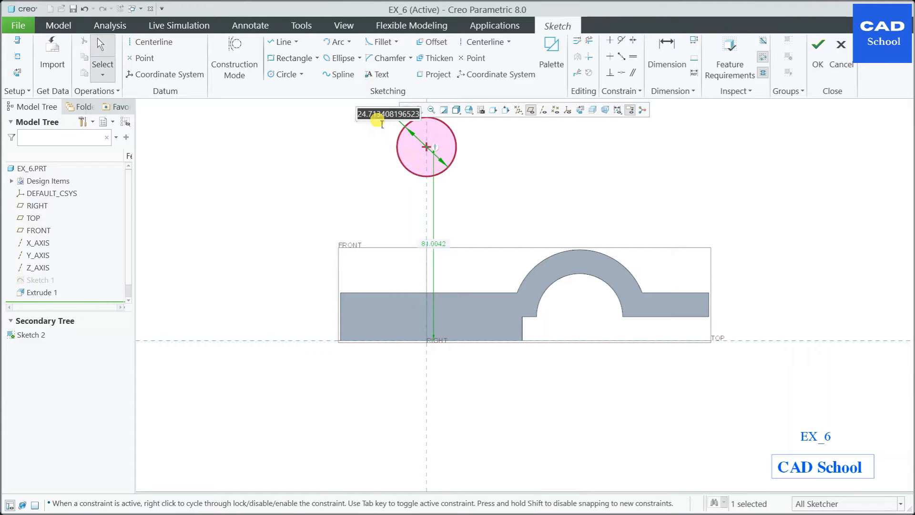
text(36)
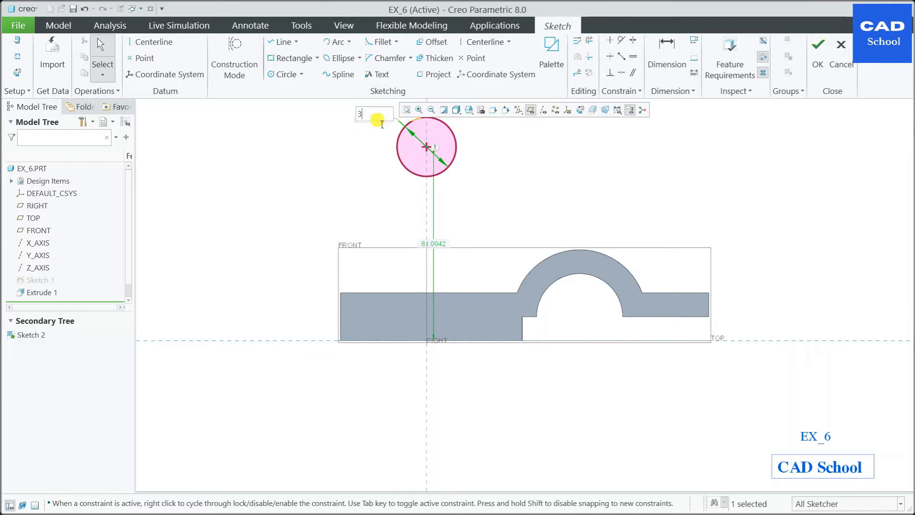
key(Return)
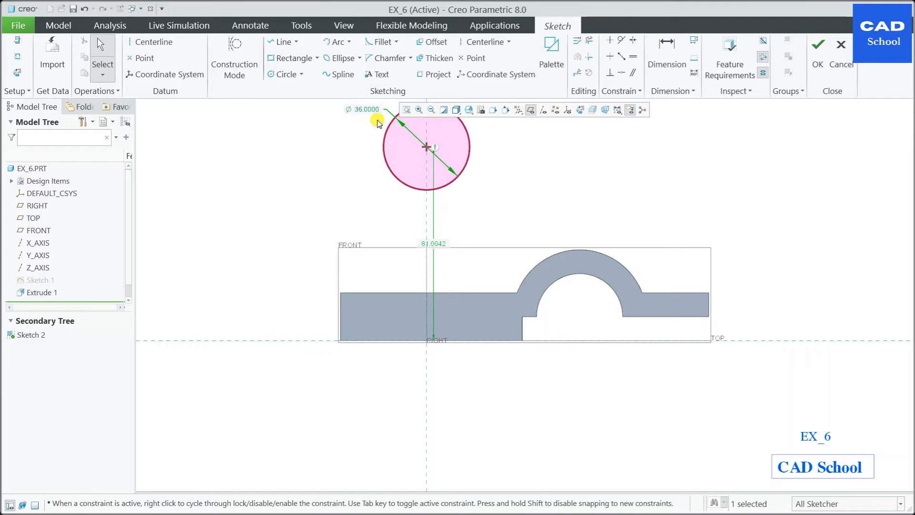
double_click(435, 244)
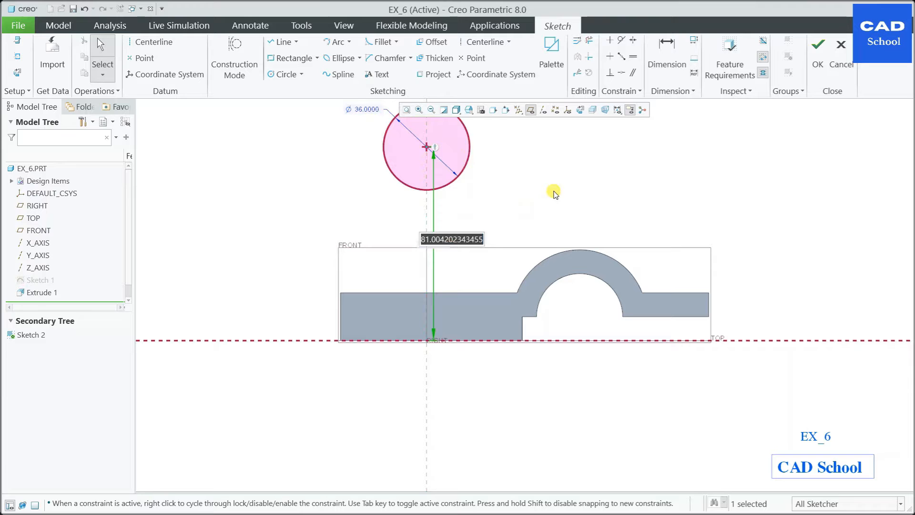
text(82)
key(Return)
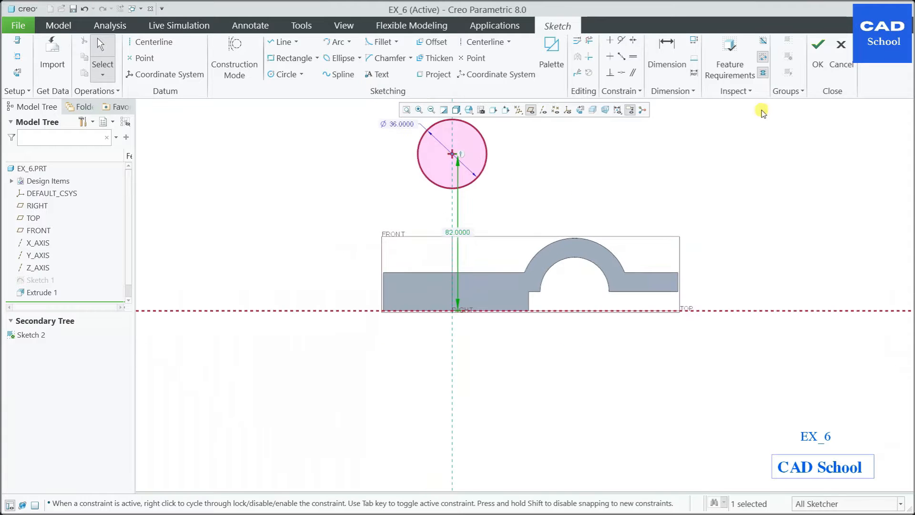
click(817, 48)
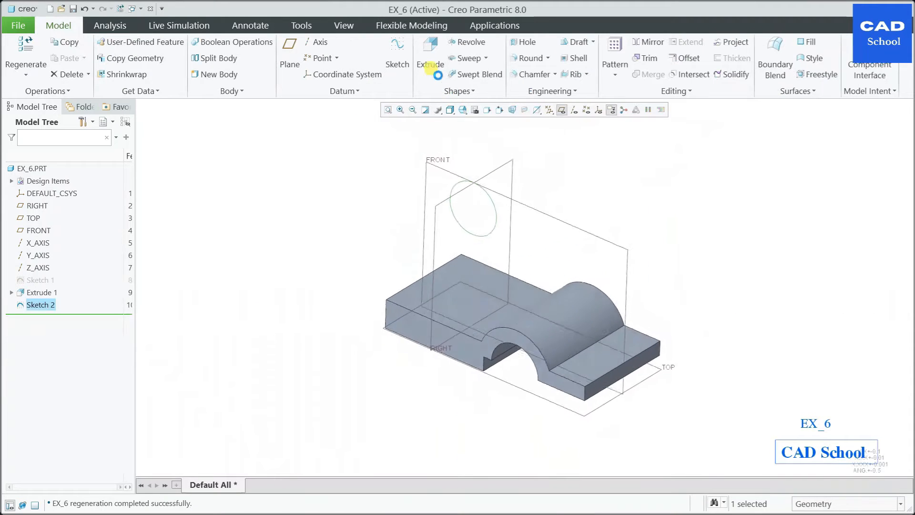
- Extrude the circle as a solid, symmetrically about the FRONT plane, to a total depth of 36
click(430, 68)
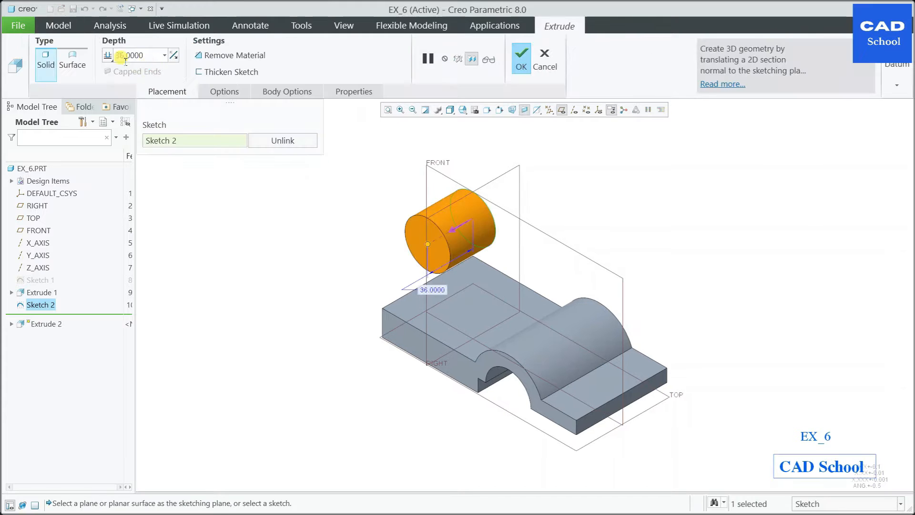
click(110, 57)
click(78, 84)
click(154, 61)
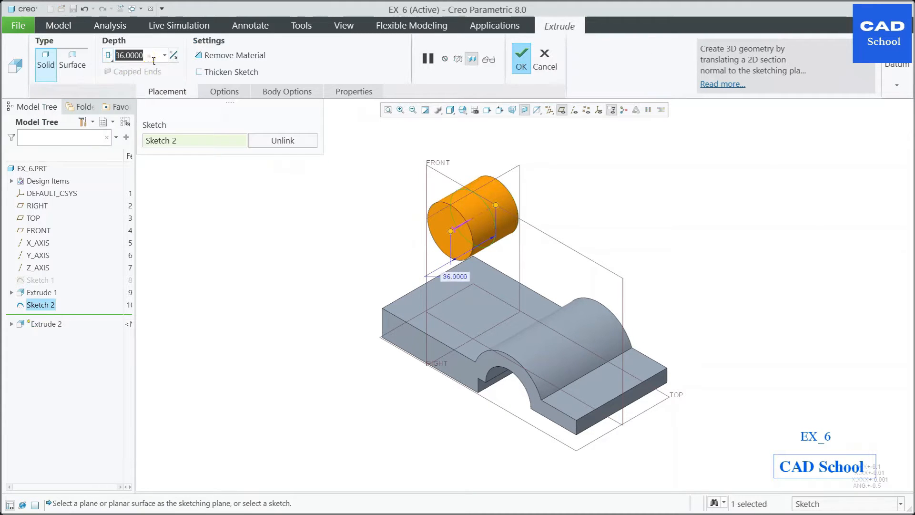
text(36)
key(Return)
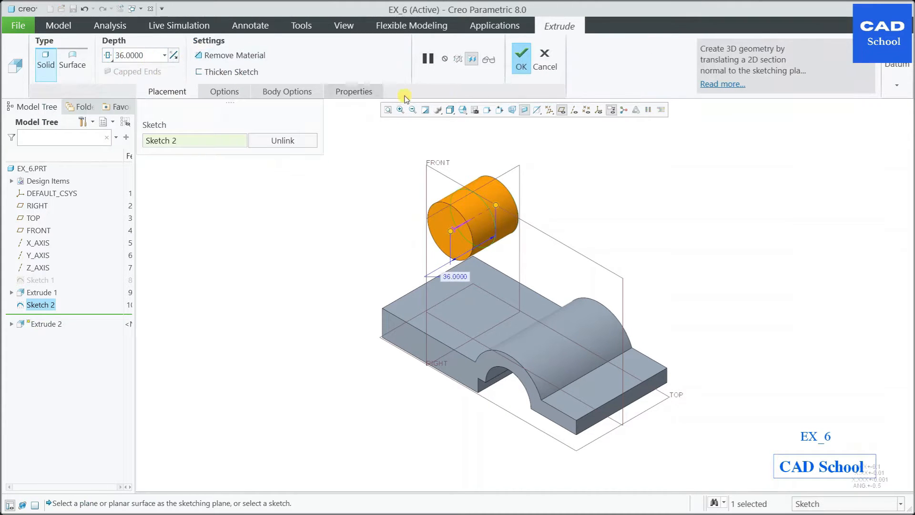
click(521, 60)
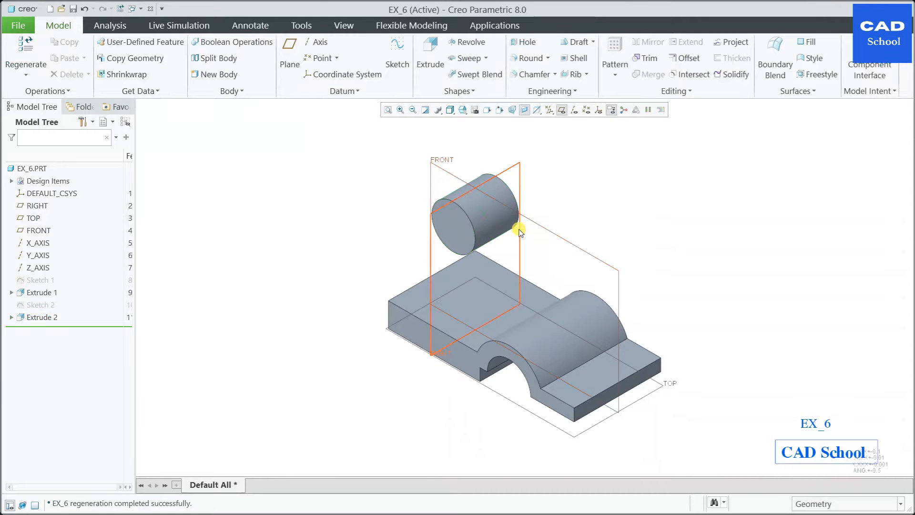
- In a new sketch on the FRONT plane, draw a line from the cylinder's outer side down to the base's upper end corner
click(541, 227)
click(547, 183)
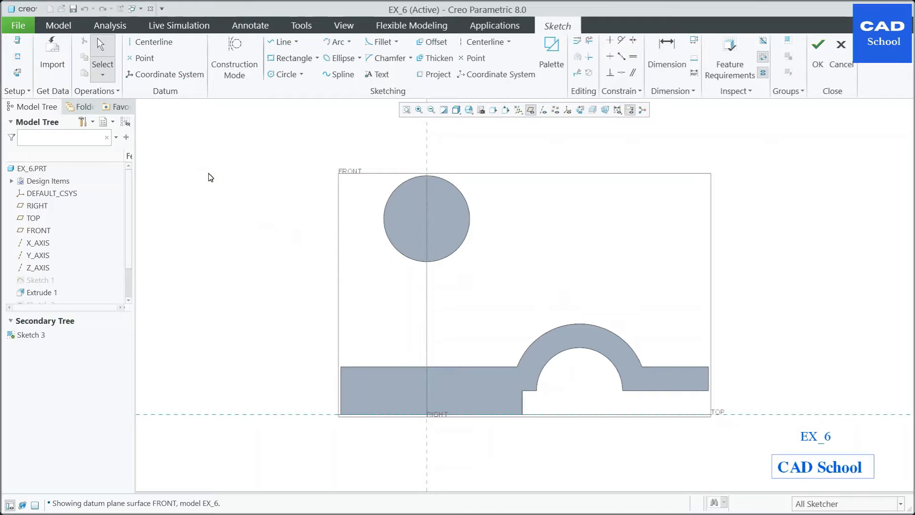
right_click(208, 177)
click(118, 190)
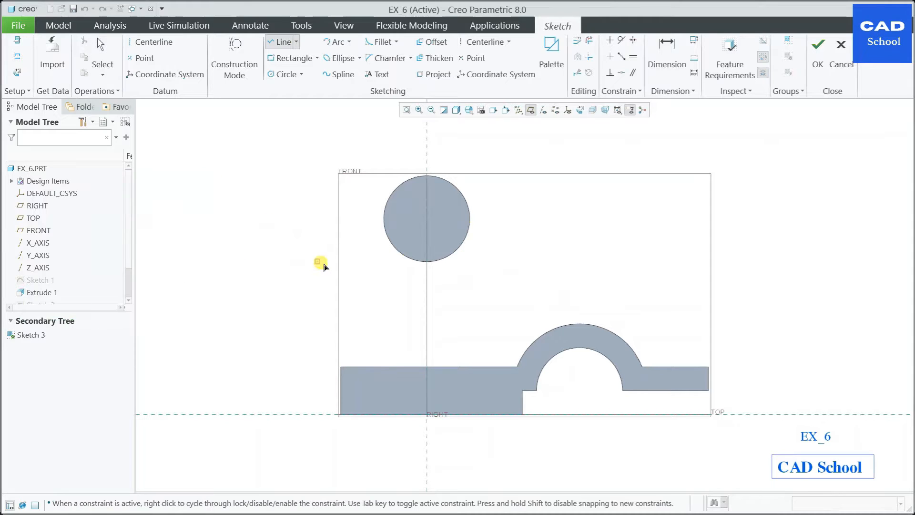
click(386, 206)
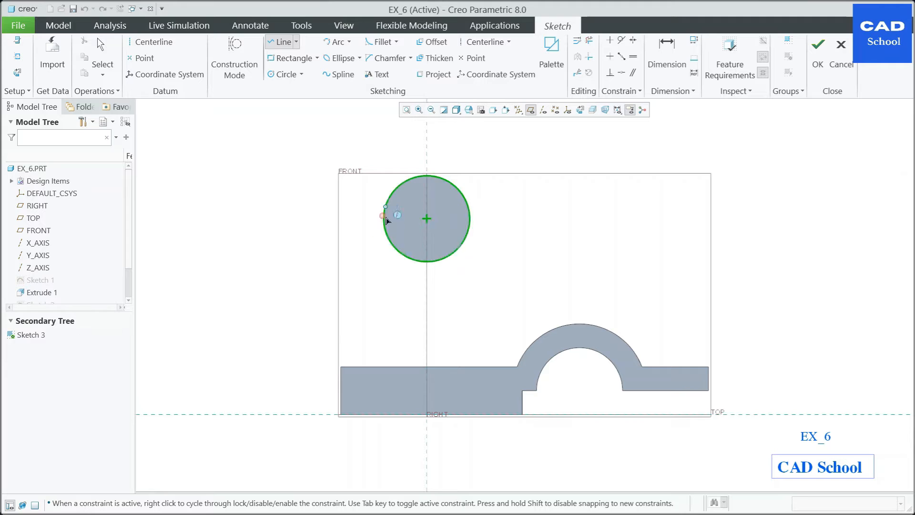
click(342, 366)
middle_click(341, 366)
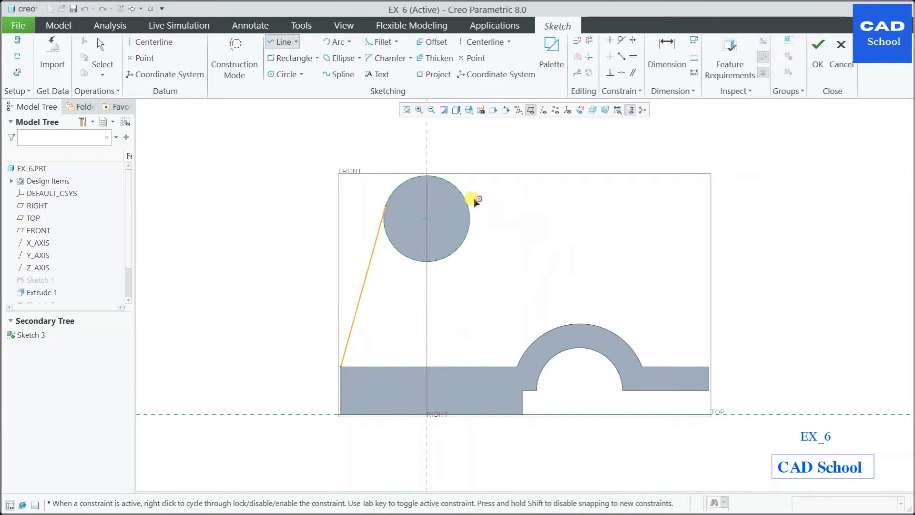
- Draw a sloping line from the cylinder's upper edge down to the outer arc of the base's arch
click(462, 191)
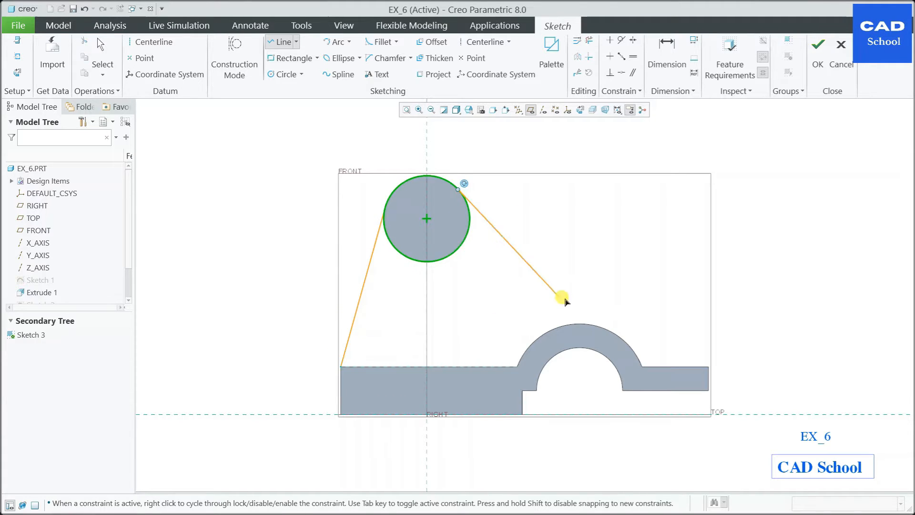
click(631, 335)
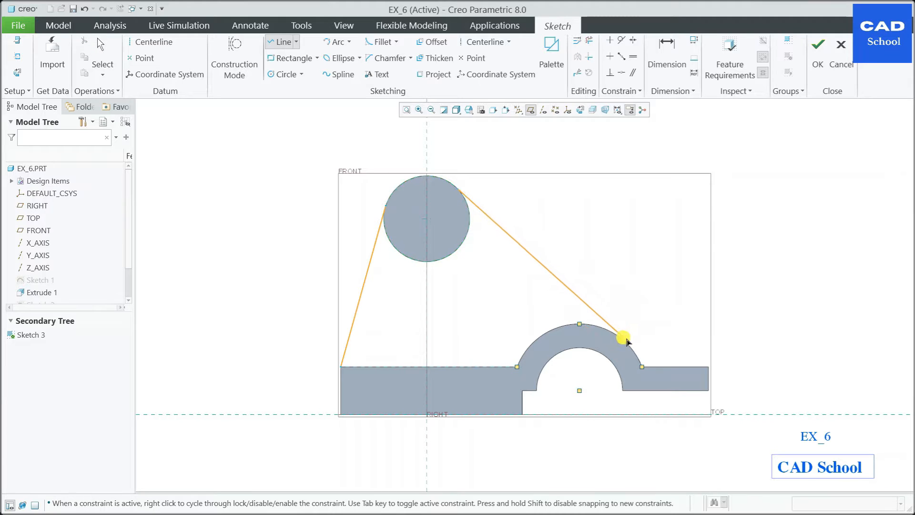
click(621, 339)
middle_click(628, 346)
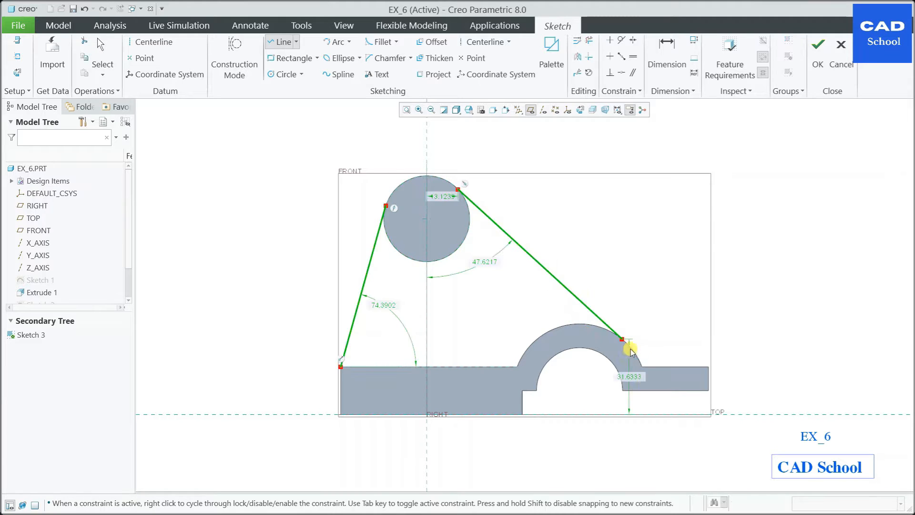
middle_click(662, 413)
- Make both lines tangent to the cylinder's circle, and the long sloping line also tangent to the arch's outer arc
click(621, 41)
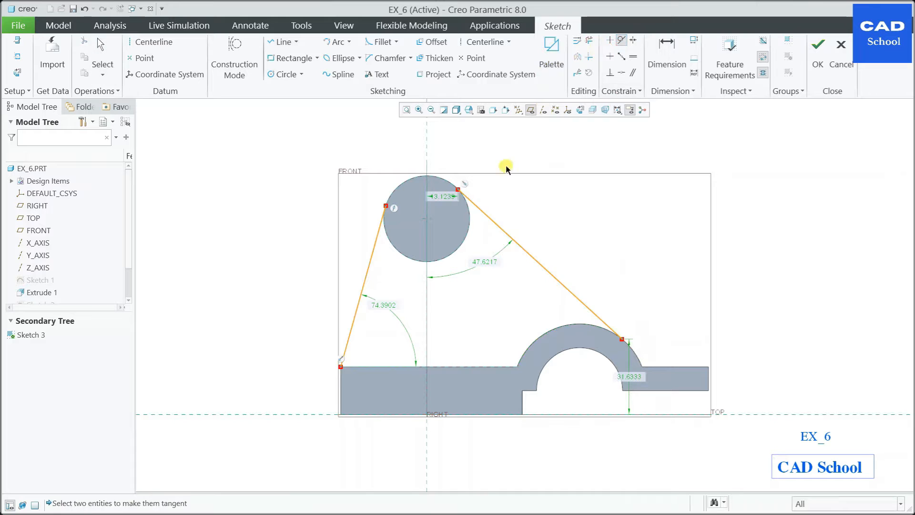
click(470, 211)
click(472, 213)
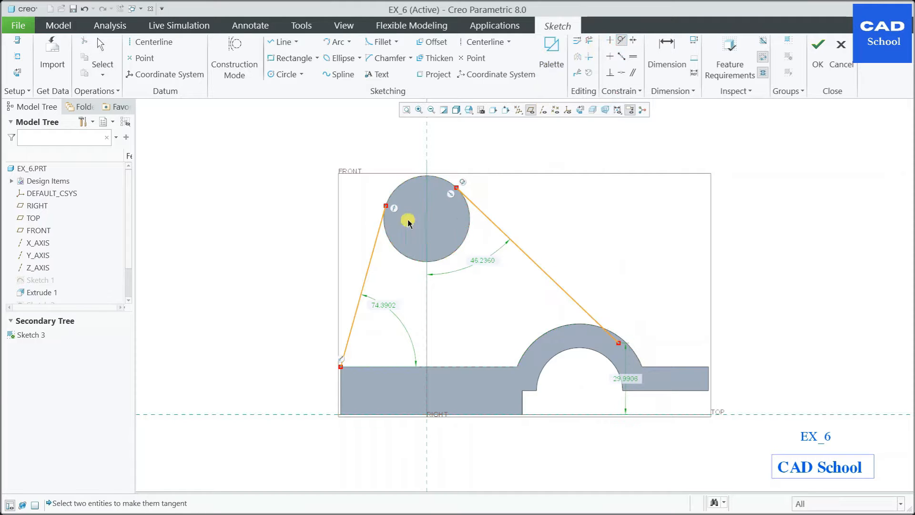
click(384, 251)
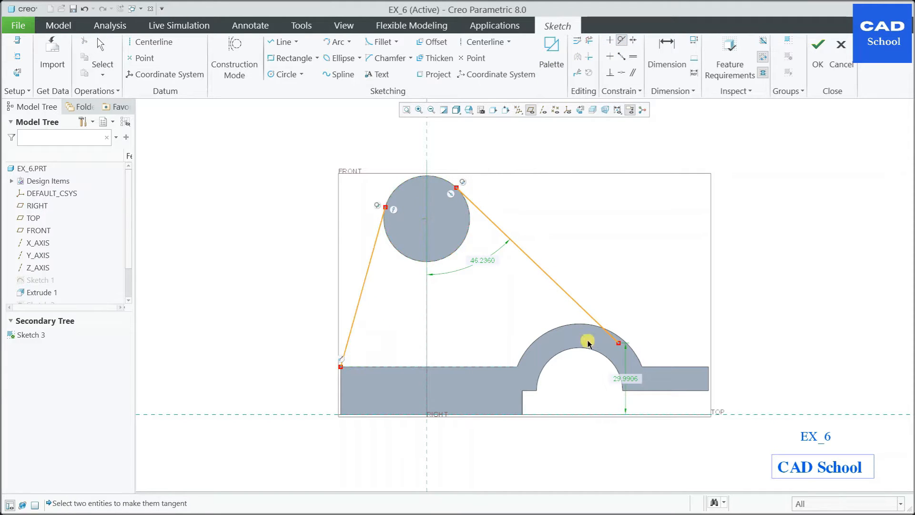
click(586, 314)
click(589, 325)
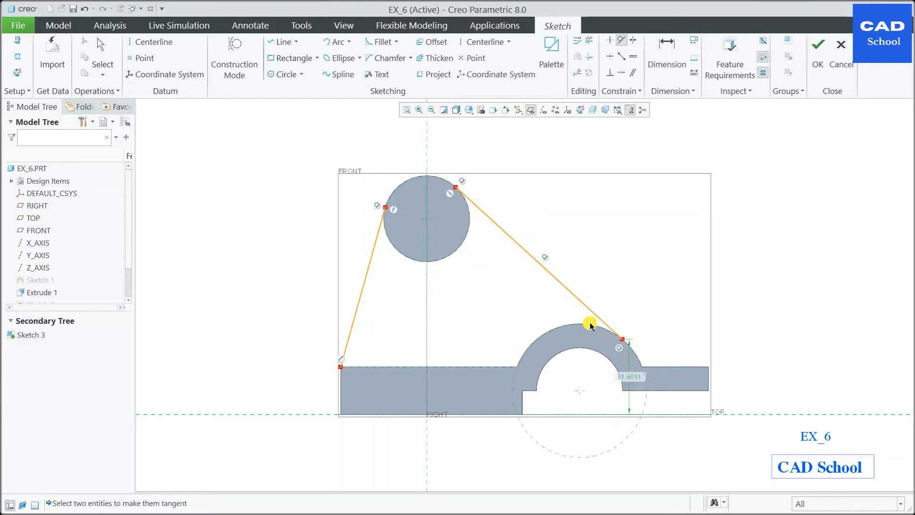
middle_click(590, 325)
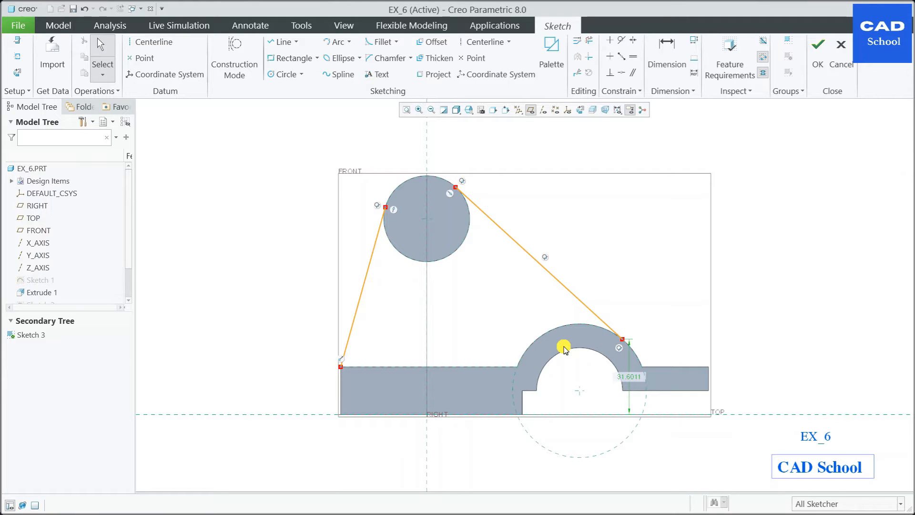
- Draw a line along the base's upper edge from the end corner to the start of the arch
right_click(275, 308)
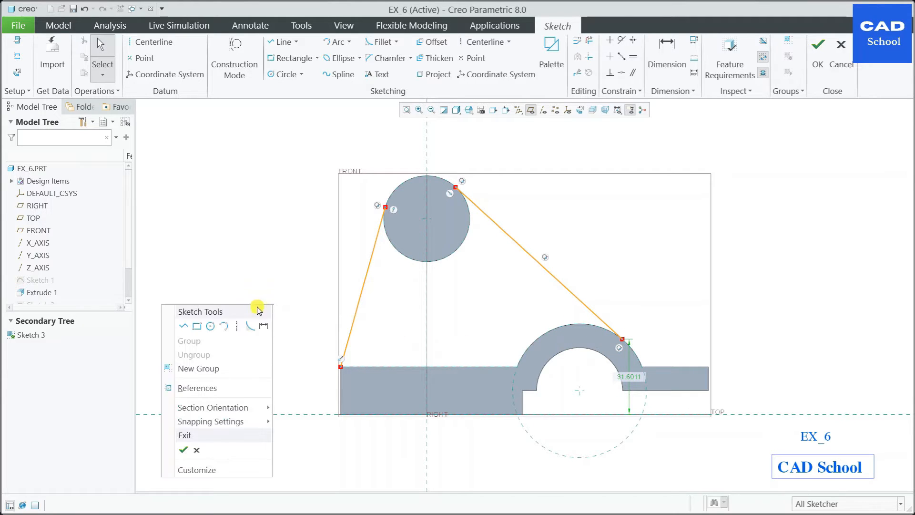
click(188, 328)
click(344, 370)
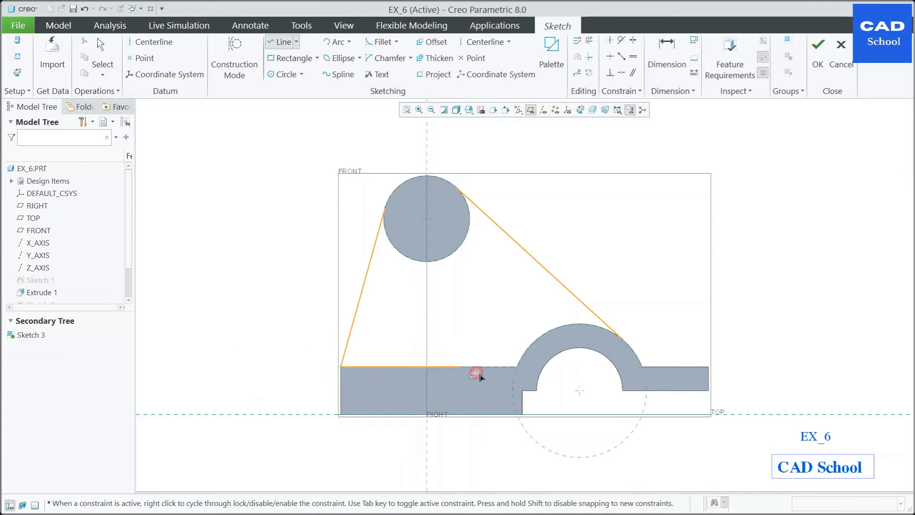
click(517, 366)
middle_click(478, 243)
- Project both halves of the cylinder's circular edge and the arch's outer arc into the sketch
click(435, 75)
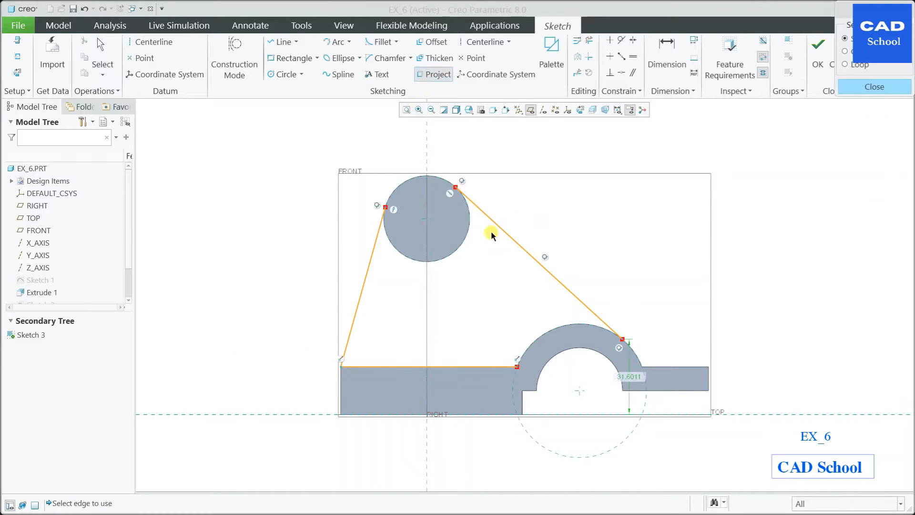
click(470, 238)
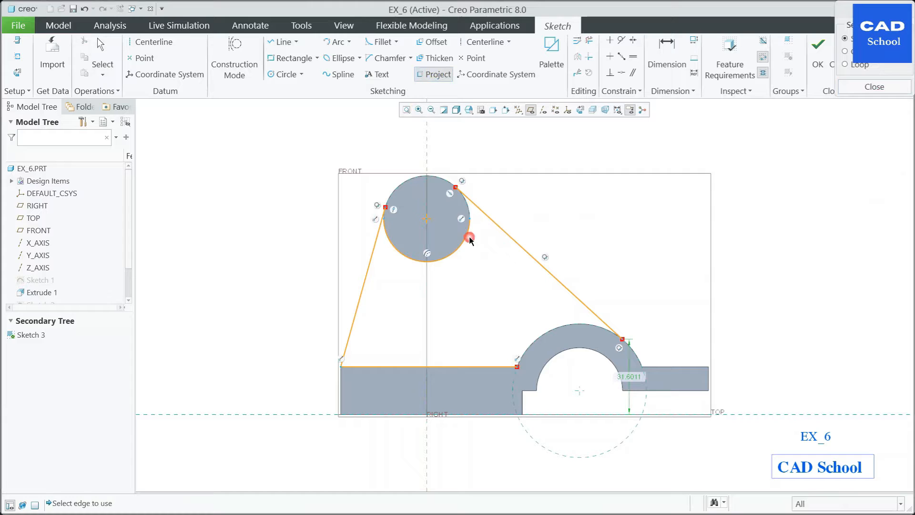
click(468, 205)
click(550, 331)
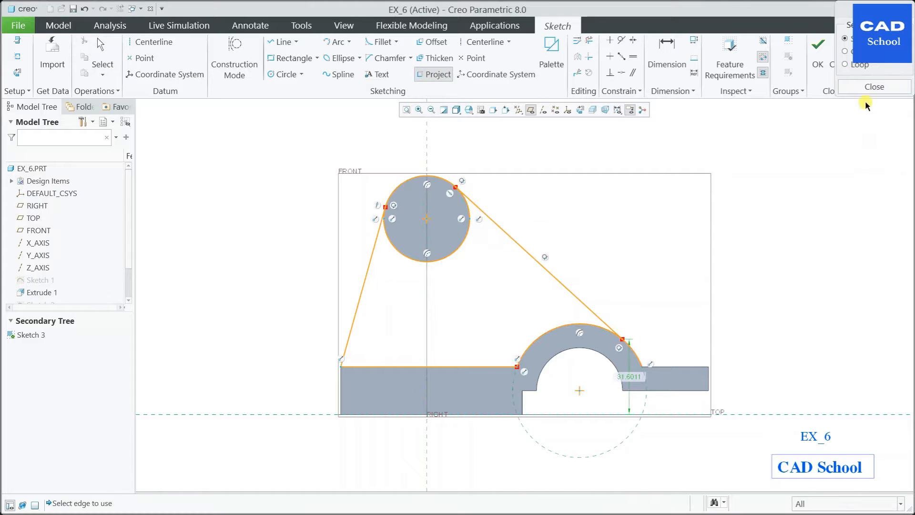
click(868, 87)
- Trim away the projected circle's upper arc between the two lines and the arch's arc beyond the sloping line
click(589, 40)
scroll(476, 229, up, 2)
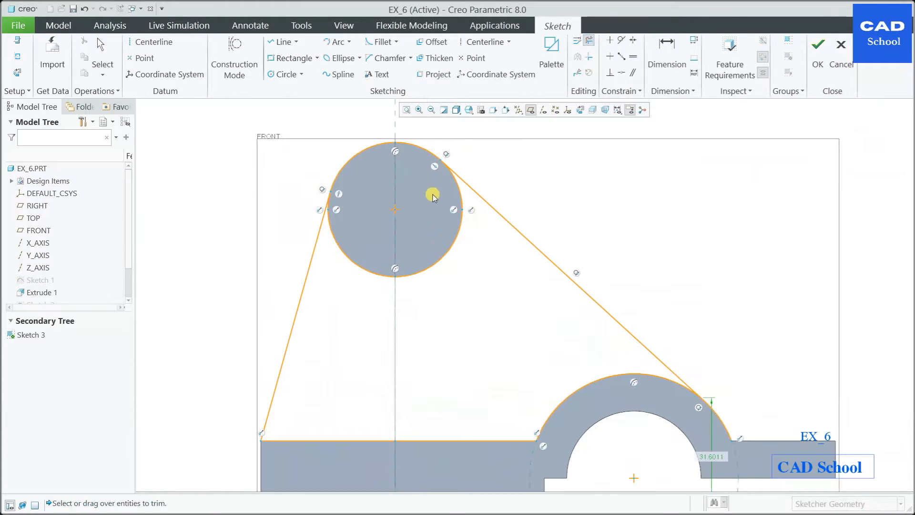
click(401, 143)
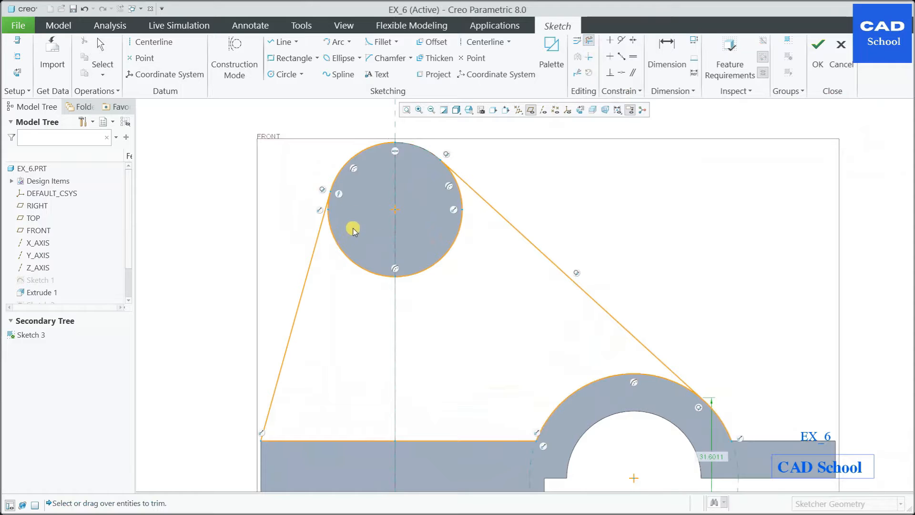
scroll(361, 210, down, 1)
scroll(644, 395, up, 2)
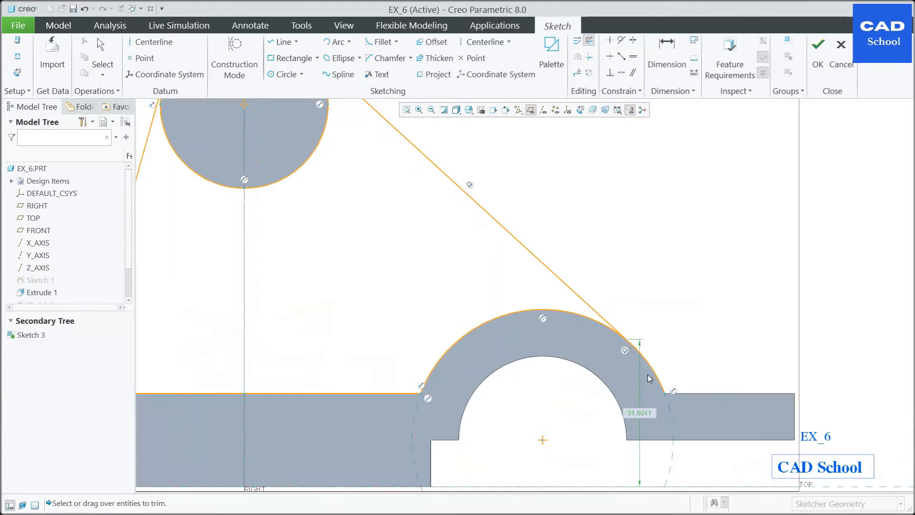
scroll(696, 298, down, 2)
middle_click(778, 284)
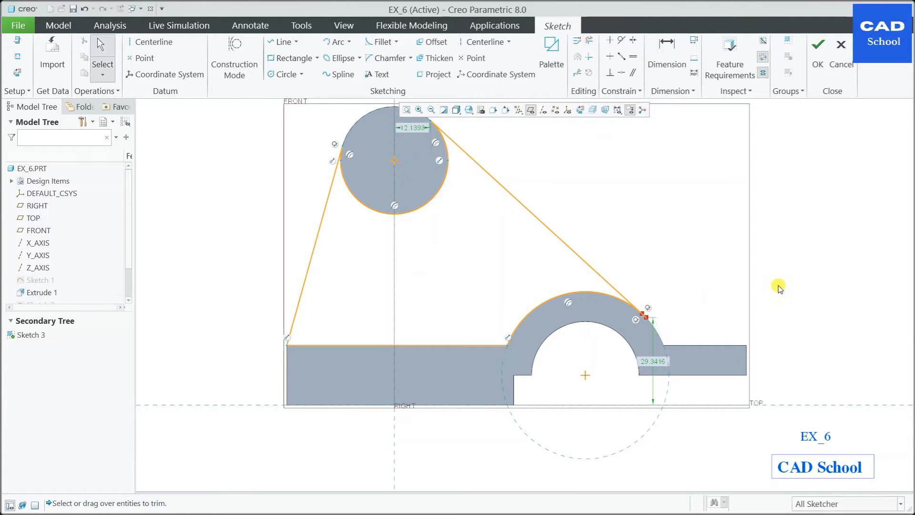
- Trim the leftover stub past the tangent point on the arch to close the web profile
scroll(641, 319, up, 4)
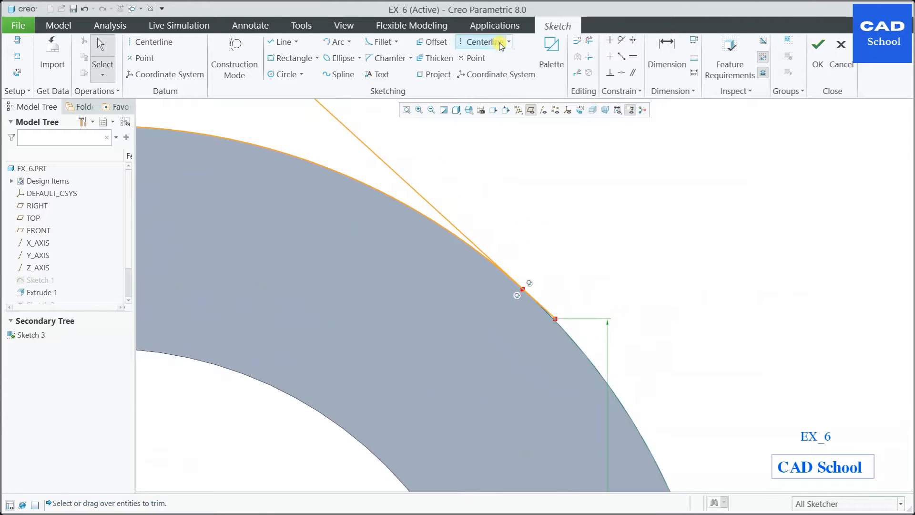
click(589, 40)
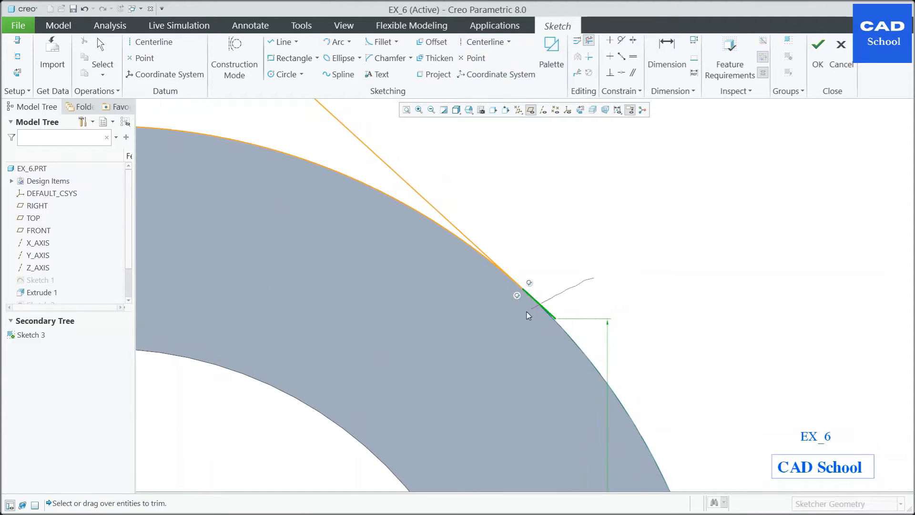
click(543, 306)
middle_click(685, 272)
scroll(684, 272, down, 5)
scroll(508, 271, down, 3)
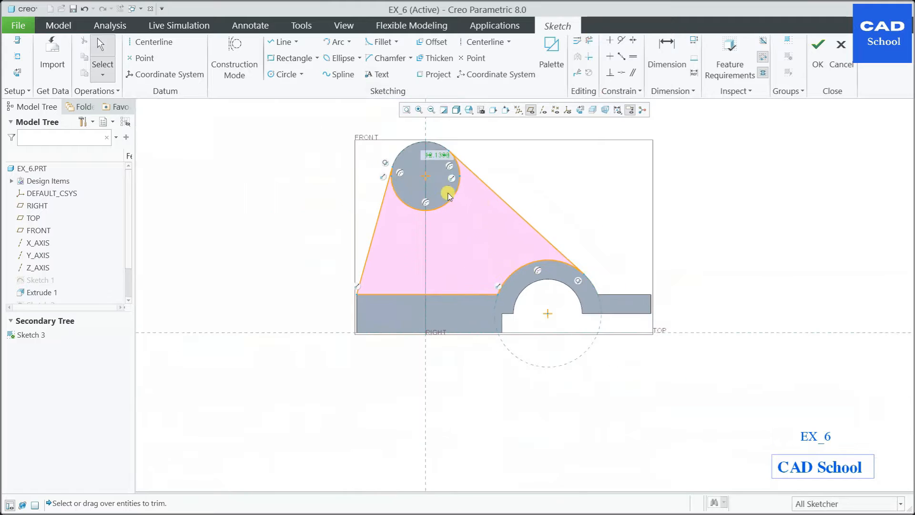
scroll(470, 162, up, 4)
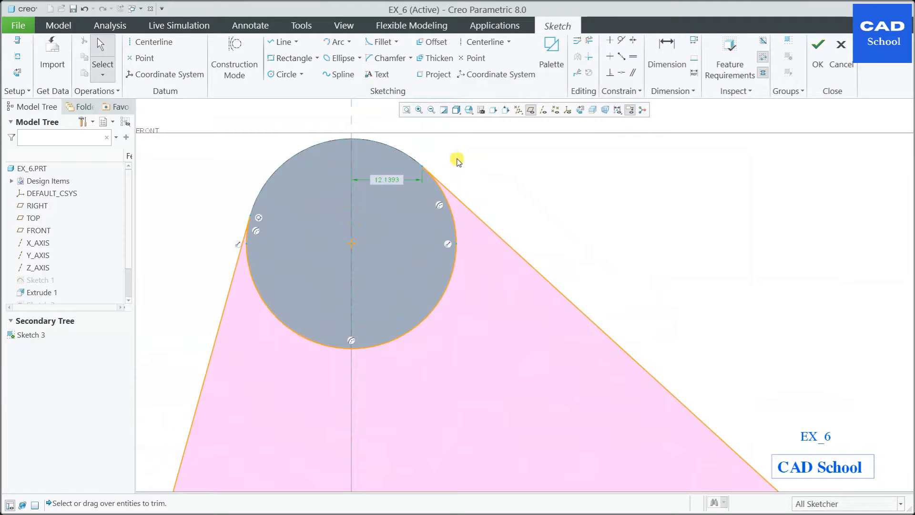
- Make the long sloping line tangent to the projected boss circle and finish the web sketch
click(621, 40)
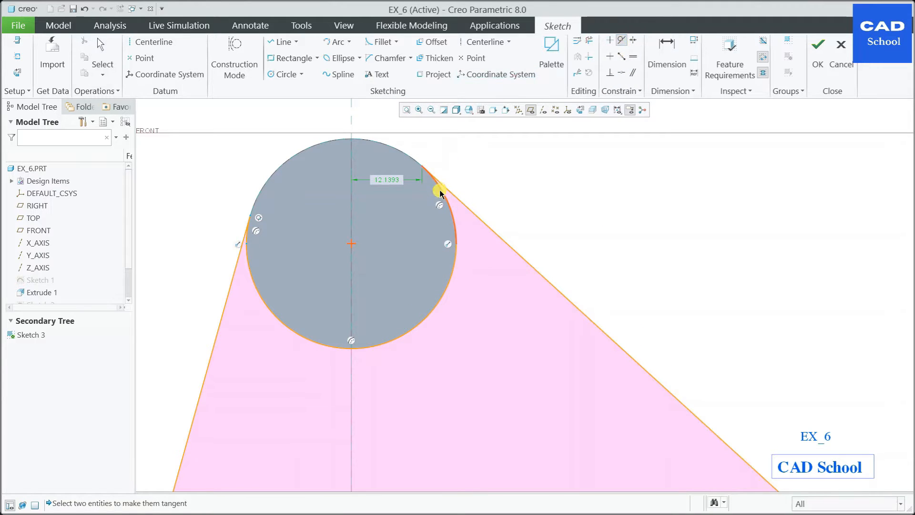
scroll(455, 207, down, 3)
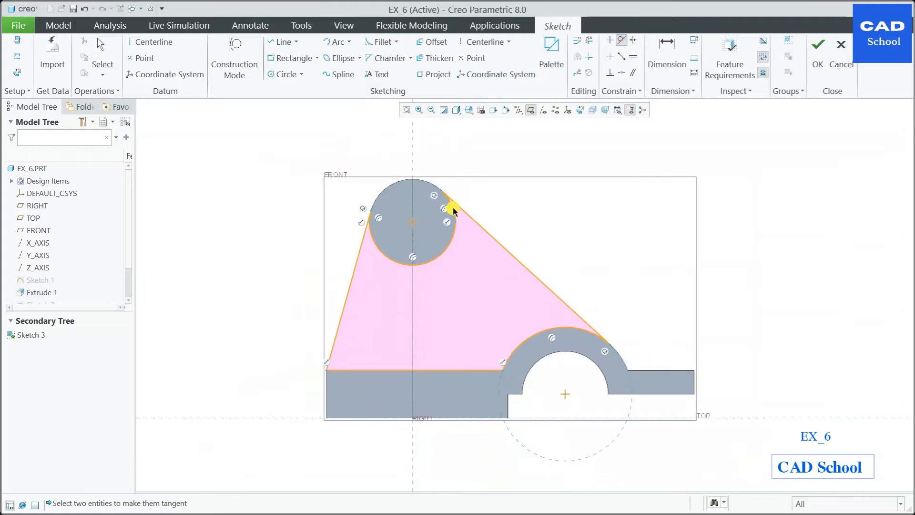
scroll(783, 245, up, 2)
middle_click(781, 248)
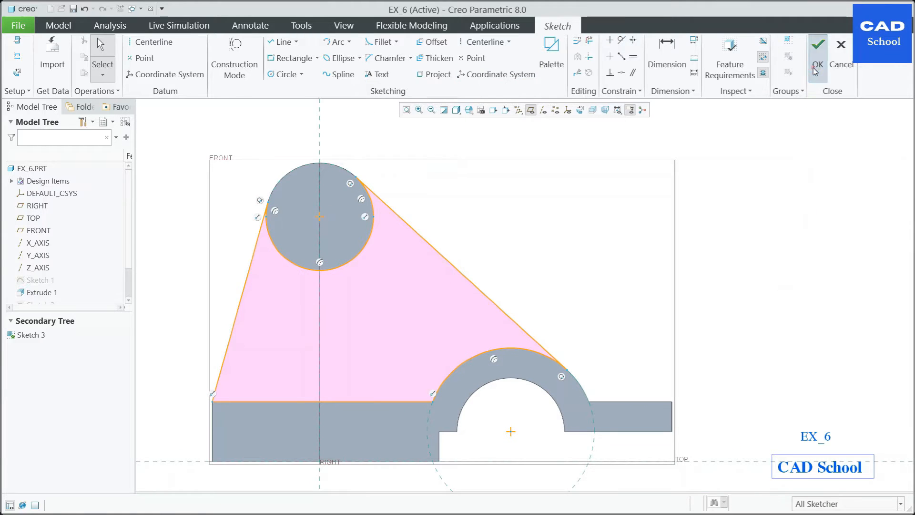
click(818, 44)
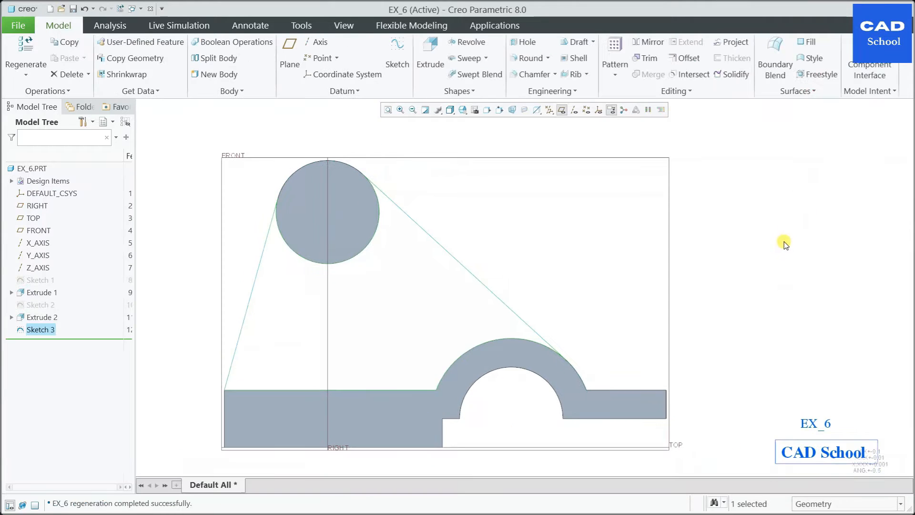
- Extrude the web profile symmetrically about the FRONT plane to a depth of 10
click(430, 57)
click(107, 54)
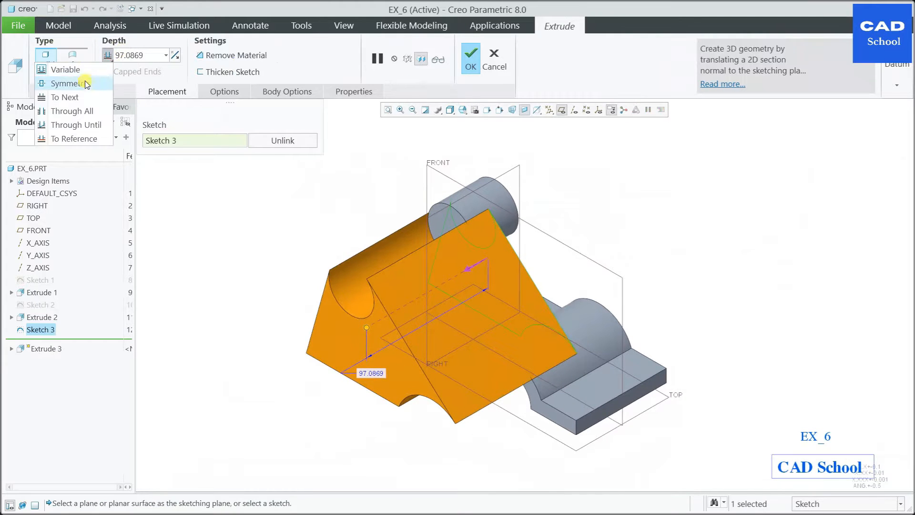
click(72, 84)
click(154, 59)
text(10)
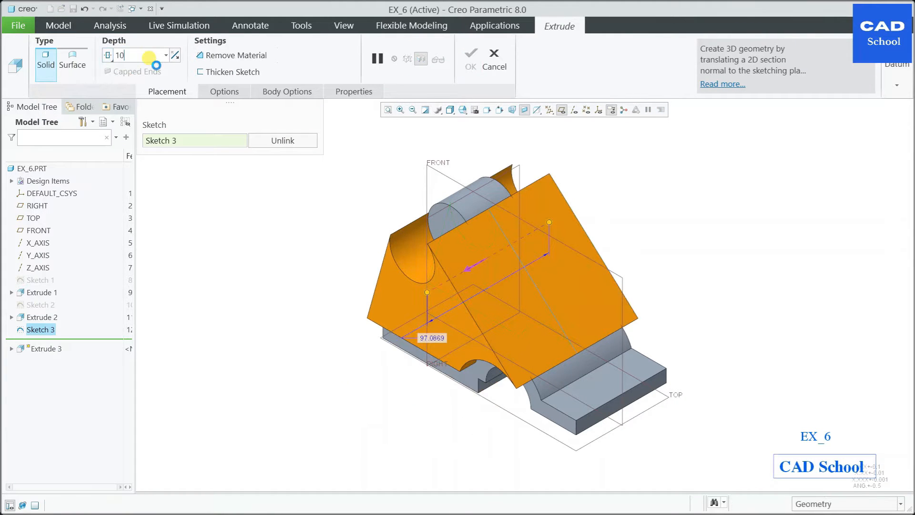
key(Return)
click(480, 60)
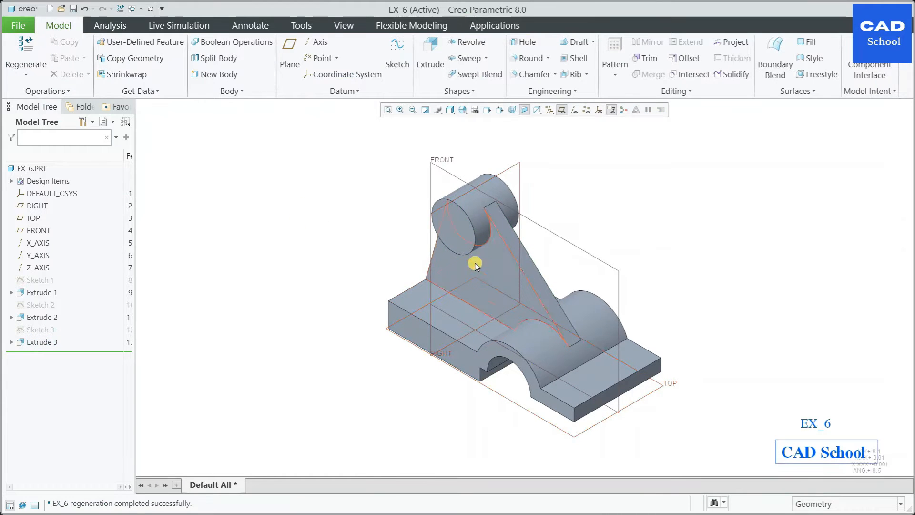
- Start a sketch on the RIGHT plane, display the datum axes and leave the flat view
click(430, 287)
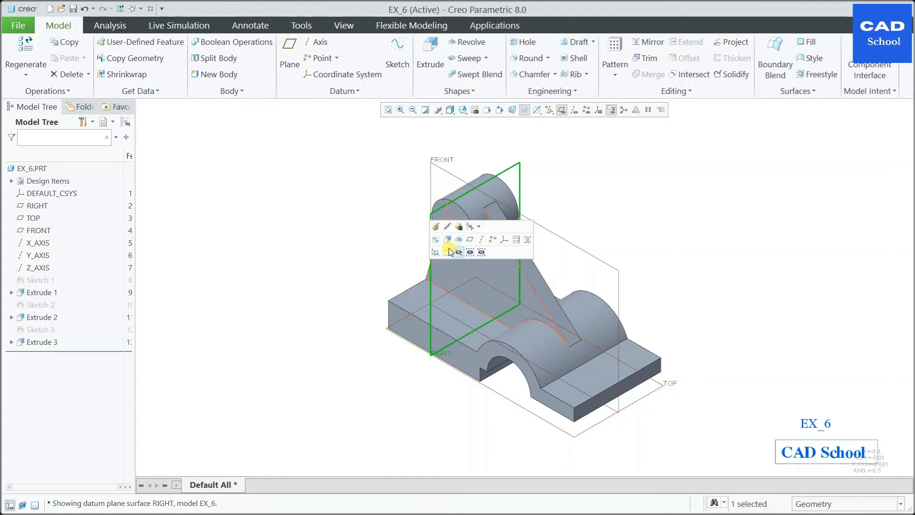
click(434, 241)
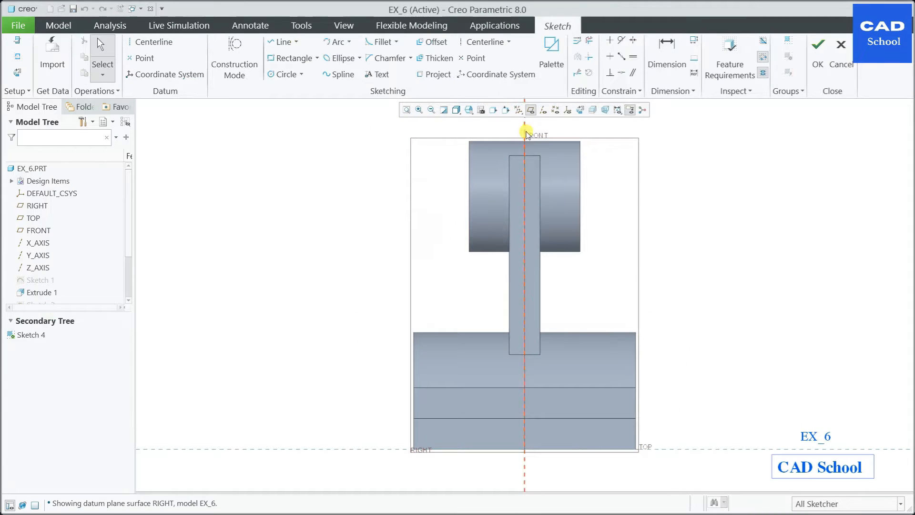
click(543, 110)
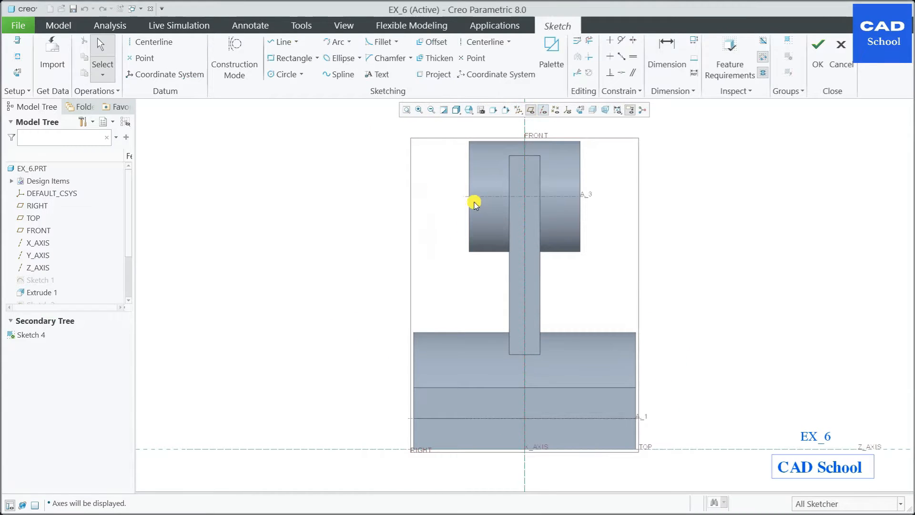
scroll(383, 274, down, 2)
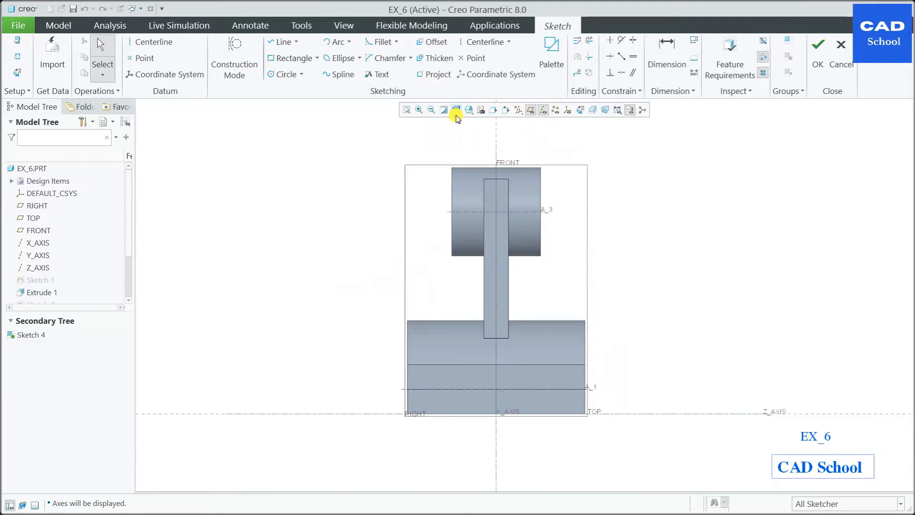
key(ctrl+d)
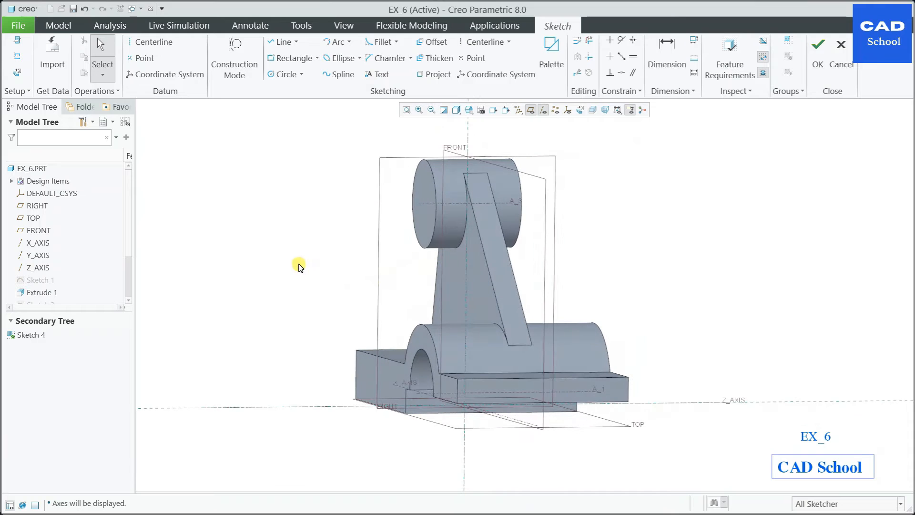
- Add the base block's side face and its upper face as sketch references
right_click(299, 265)
click(227, 348)
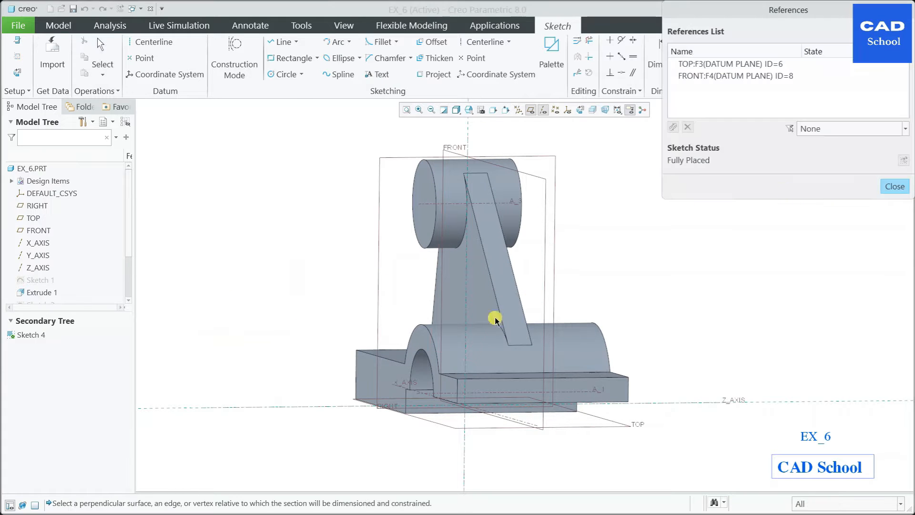
click(383, 362)
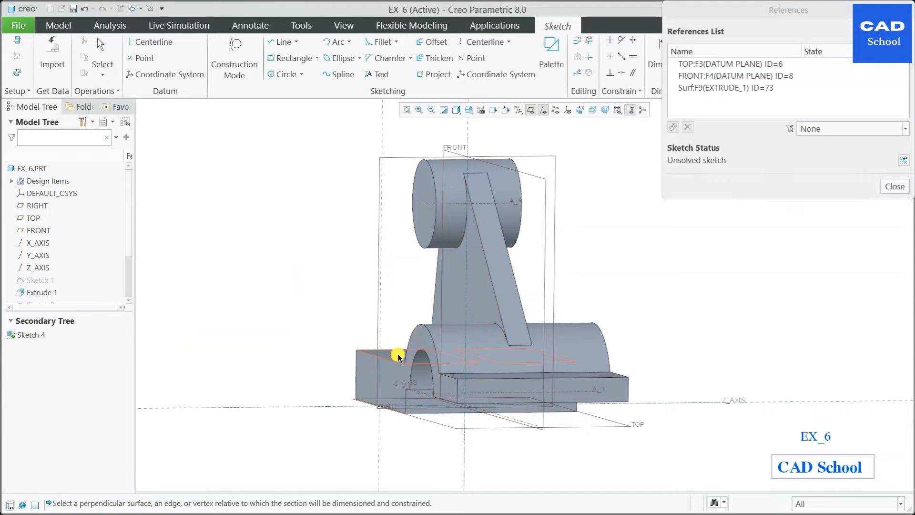
click(398, 356)
click(888, 187)
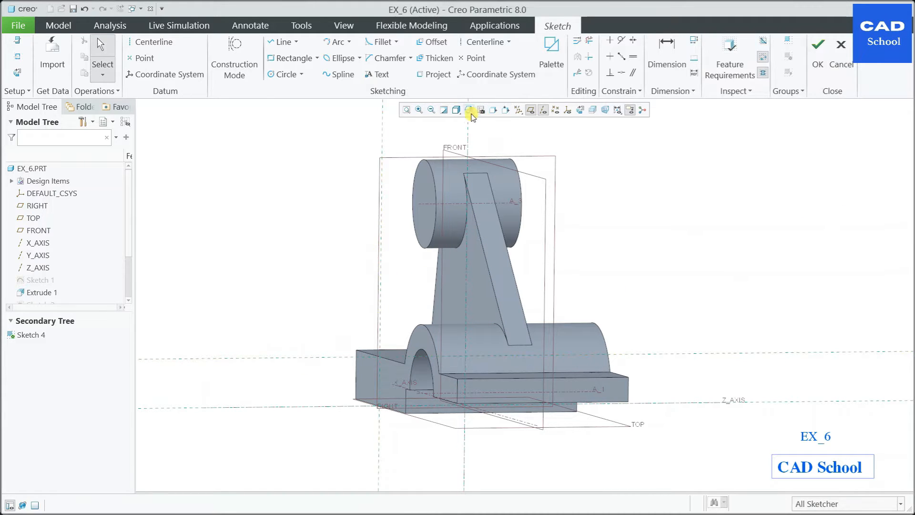
- Show the model with hidden lines in grey and reorient the view square to the sketch plane
click(456, 110)
click(352, 183)
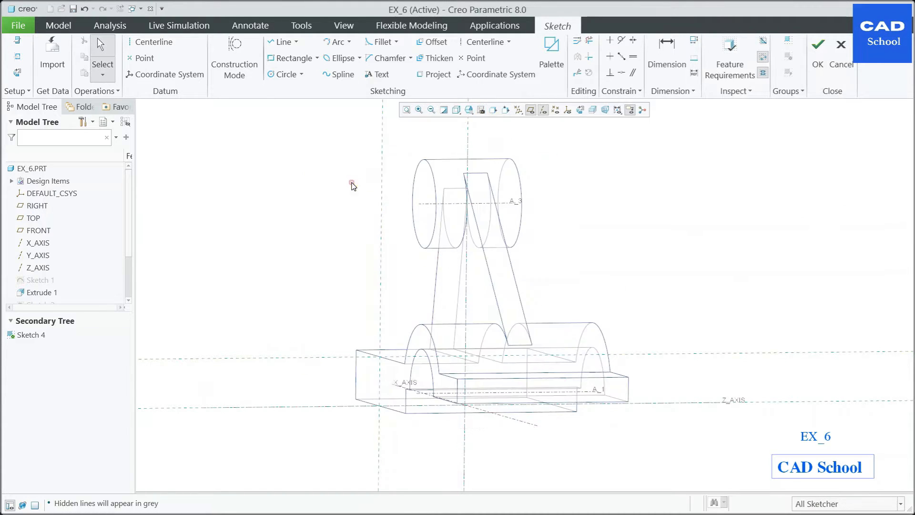
scroll(537, 284, down, 1)
middle_drag(537, 284, 546, 180)
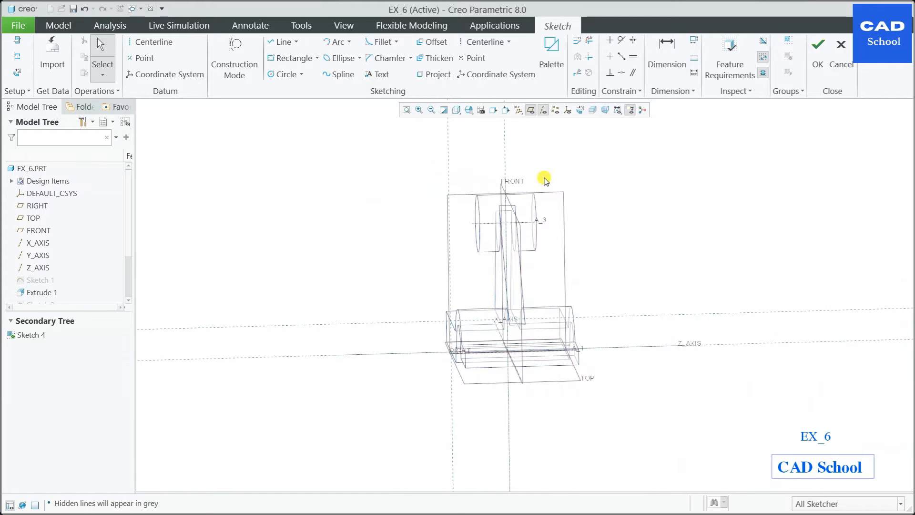
click(580, 110)
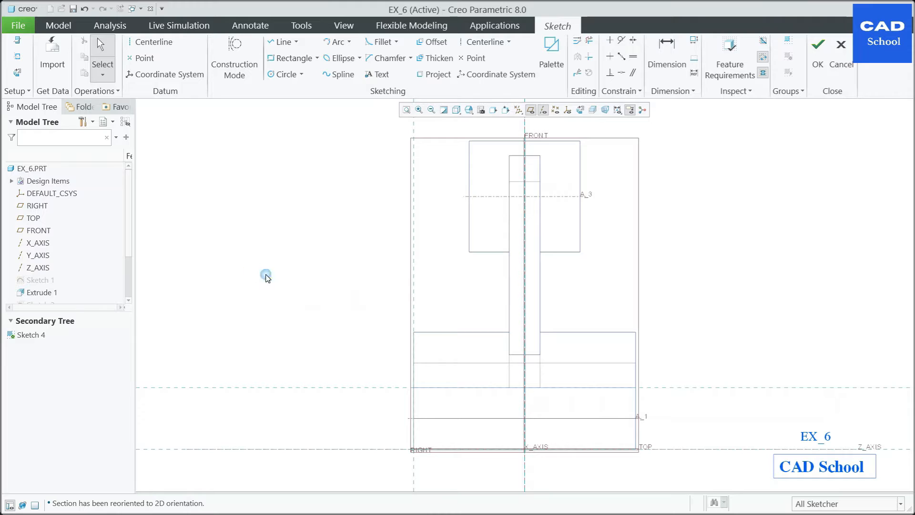
- Draw a closed line profile from the boss axis down about 25 at the side, flaring to the base's upper corners and back up to the axis
right_click(284, 257)
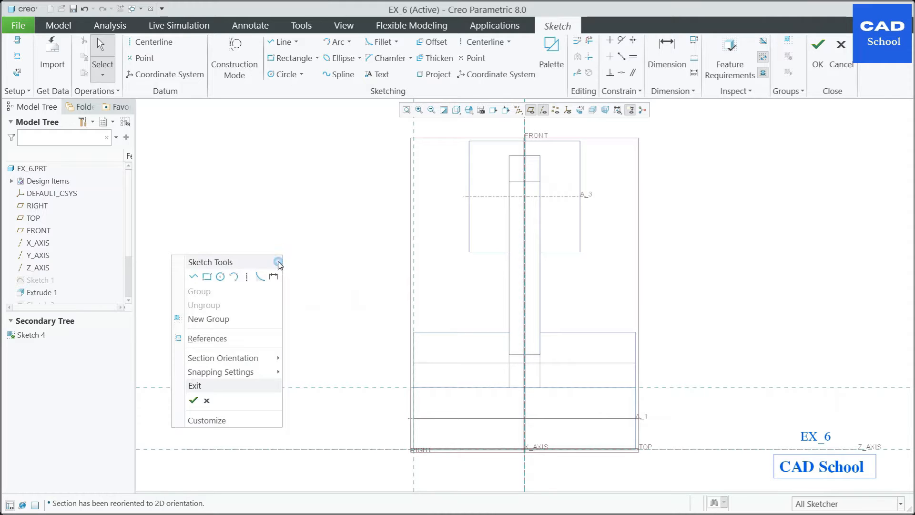
click(197, 277)
click(469, 203)
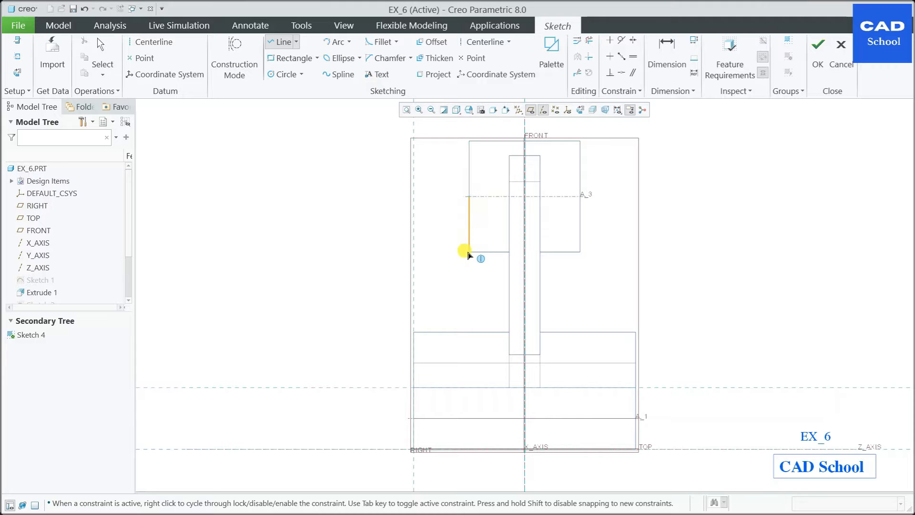
click(468, 274)
click(413, 387)
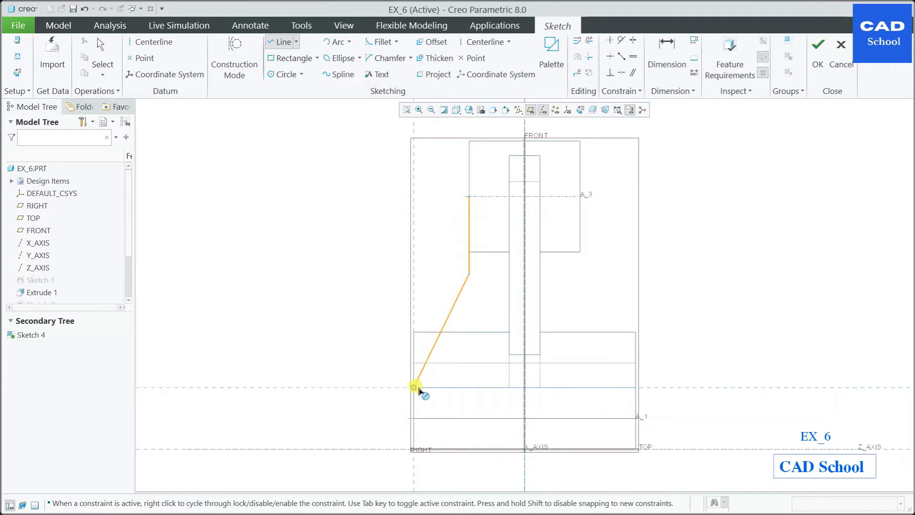
click(633, 386)
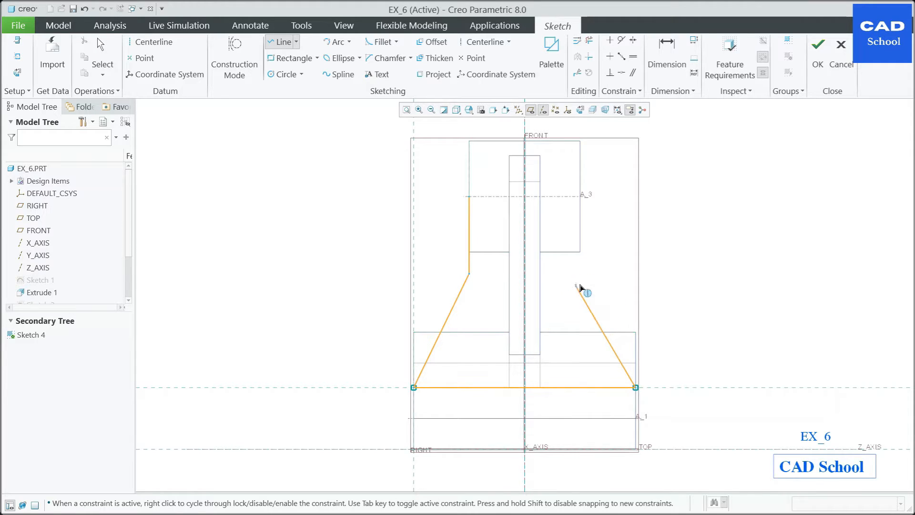
click(576, 286)
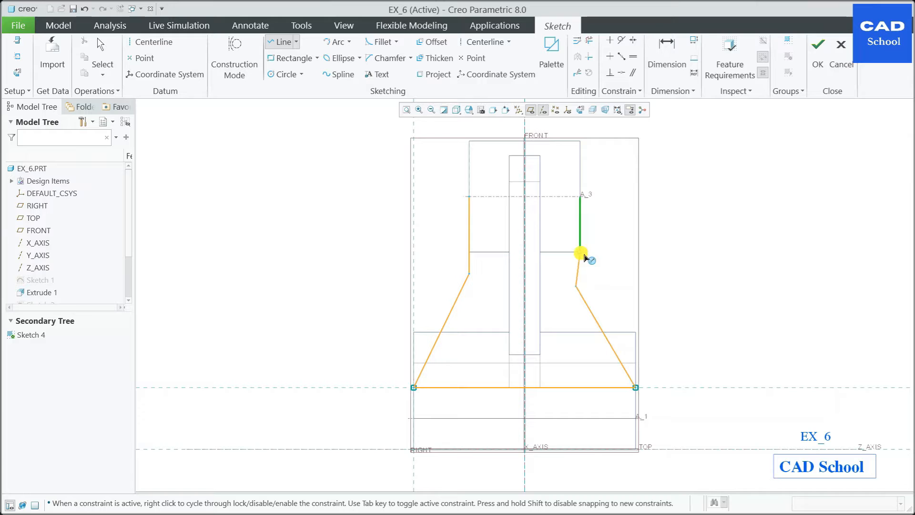
click(580, 198)
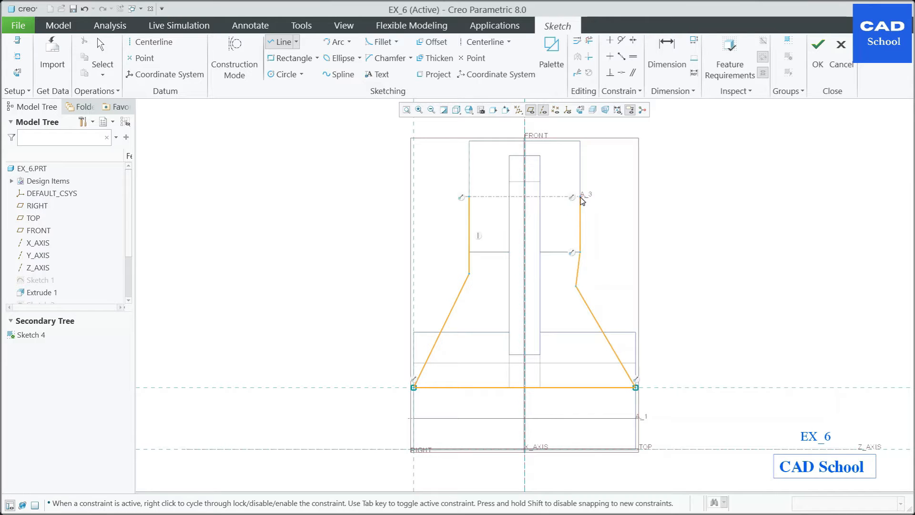
click(469, 196)
middle_click(490, 220)
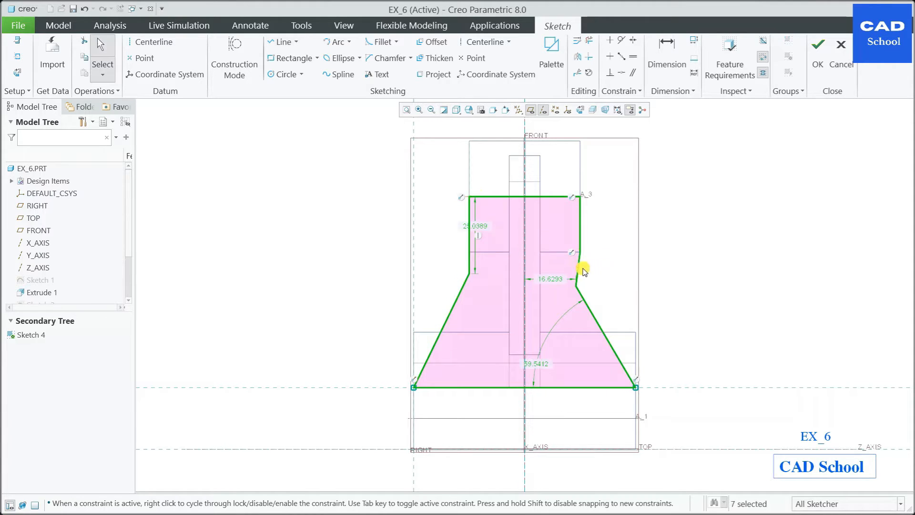
- Make the slanted short side segment vertical and align the profile's two side bend points horizontally
click(610, 43)
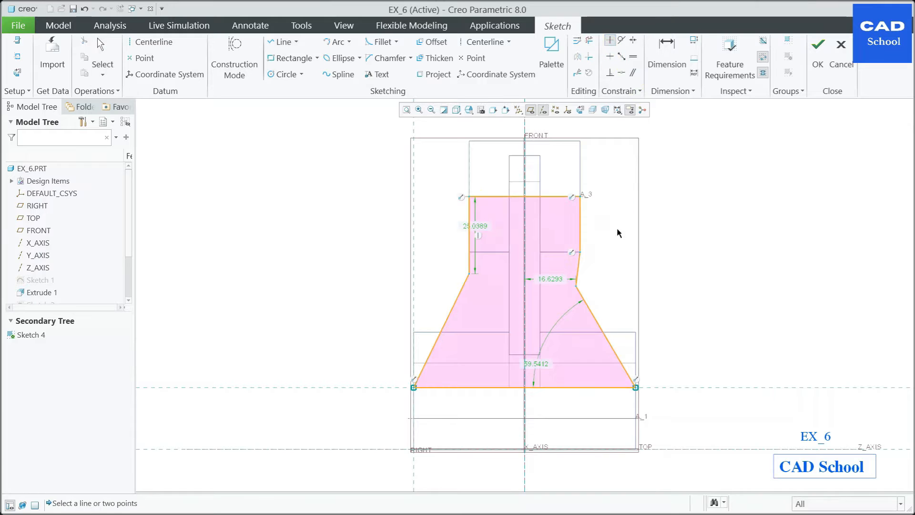
click(580, 270)
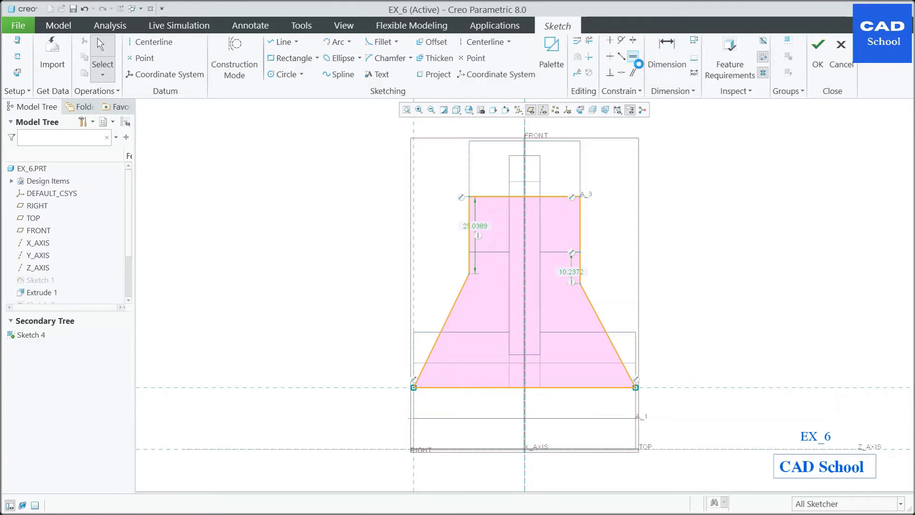
click(609, 56)
click(472, 276)
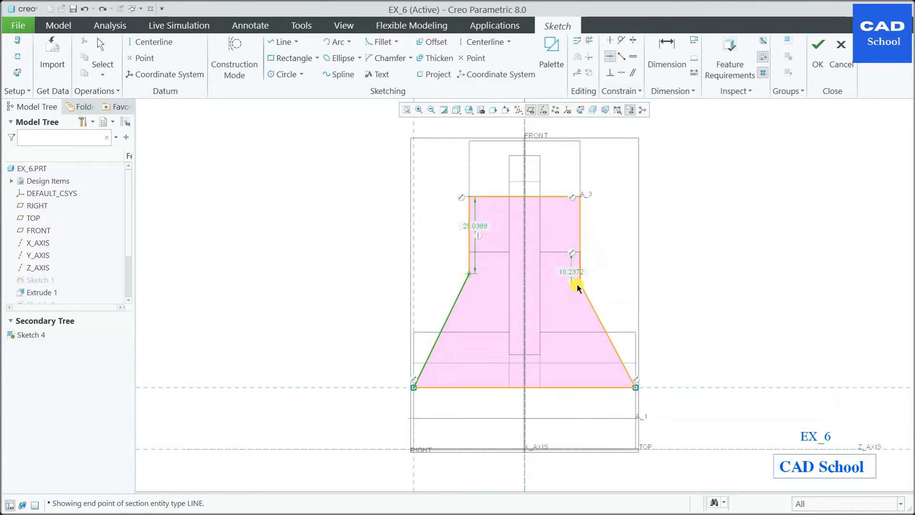
click(576, 285)
middle_click(732, 256)
- Place the vertical side's dimension outside the profile, set it to 28 and finish the sketch
scroll(506, 240, up, 2)
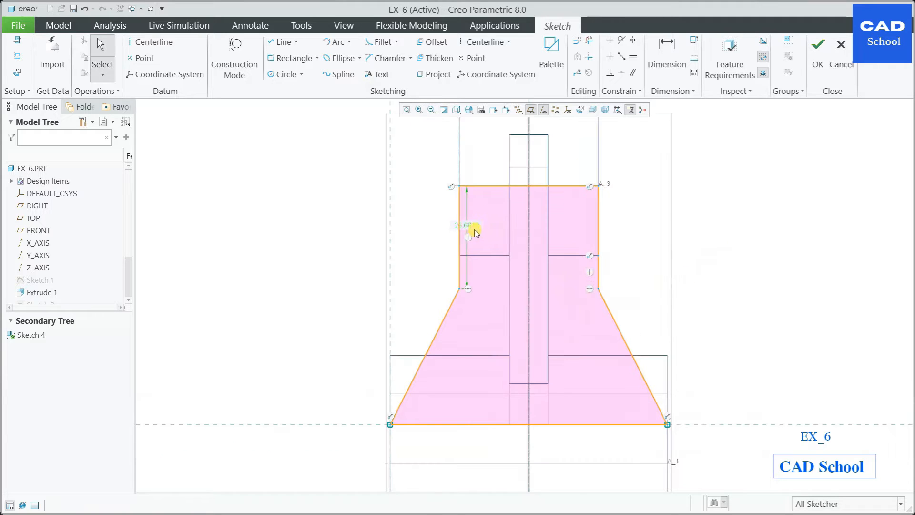
drag(473, 231, 432, 230)
double_click(432, 228)
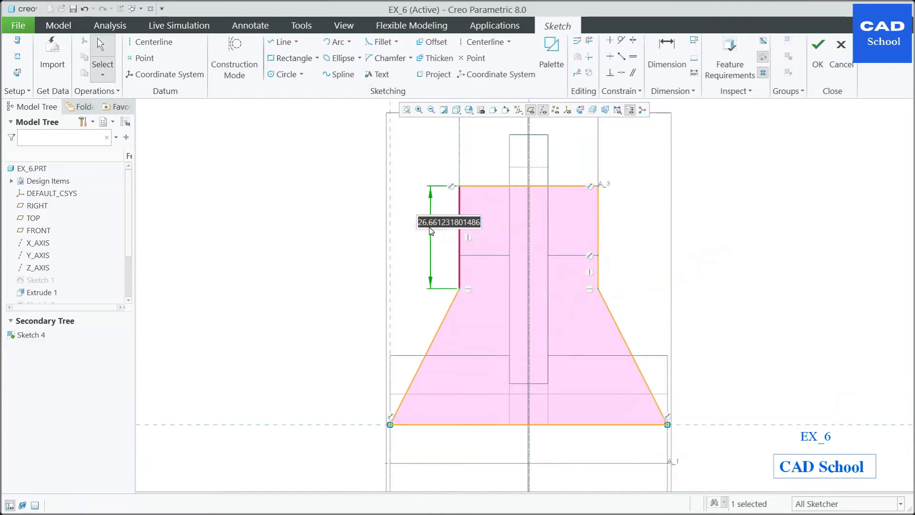
text(28)
key(Return)
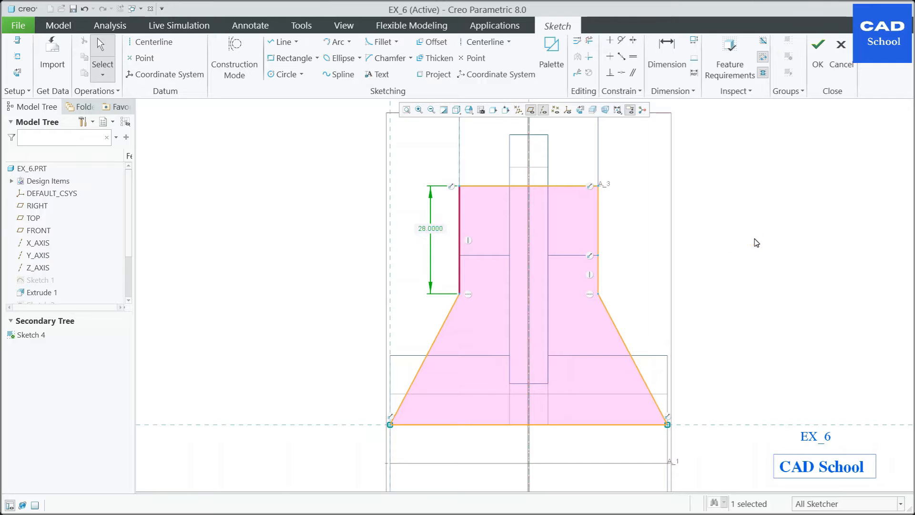
click(817, 48)
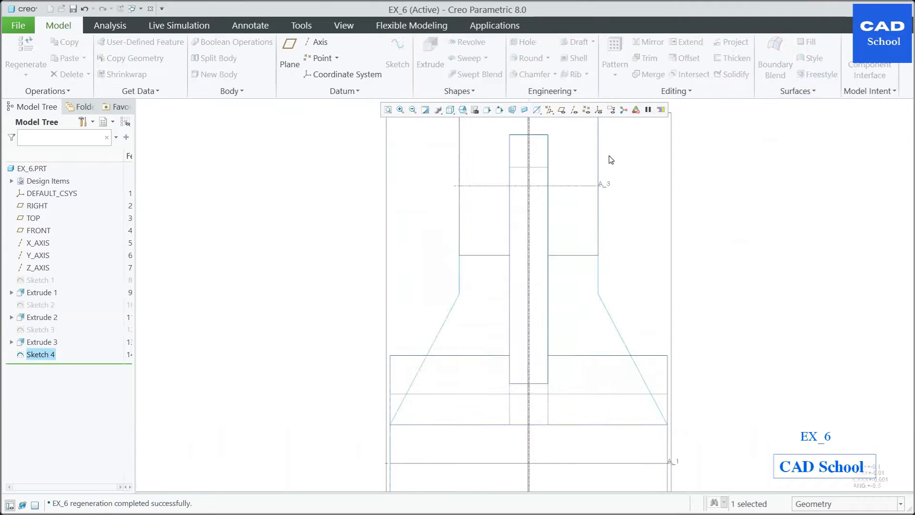
- Show the model shaded with edges and return it to the default orientation
click(449, 111)
click(379, 137)
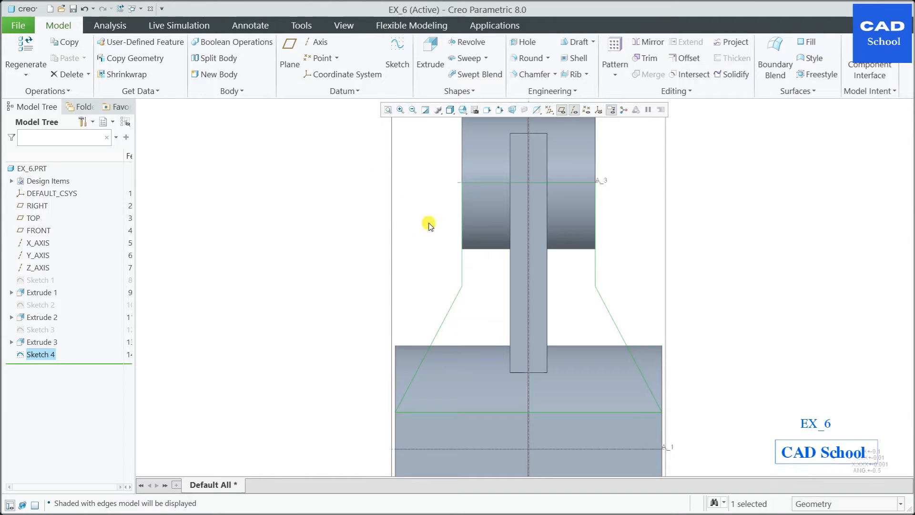
key(ctrl+d)
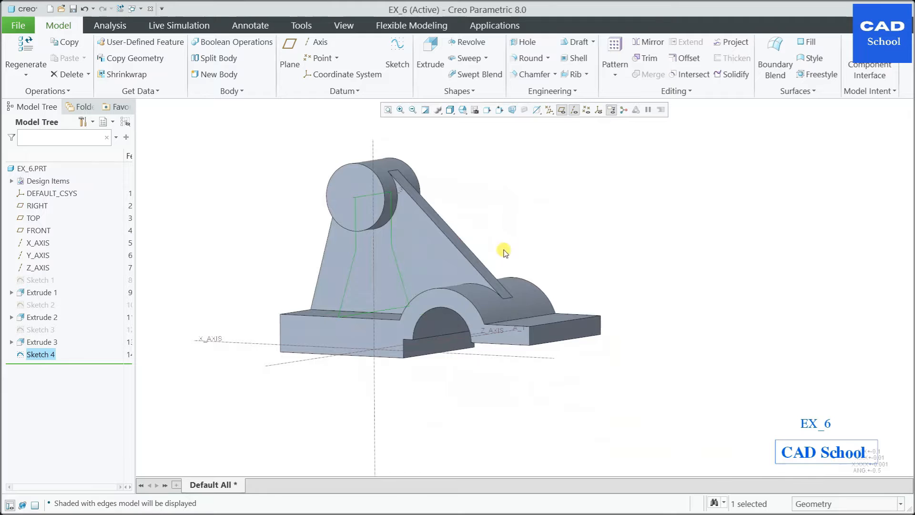
- Extrude the flared rib profile symmetrically about its sketch plane to a total depth of 10
click(430, 61)
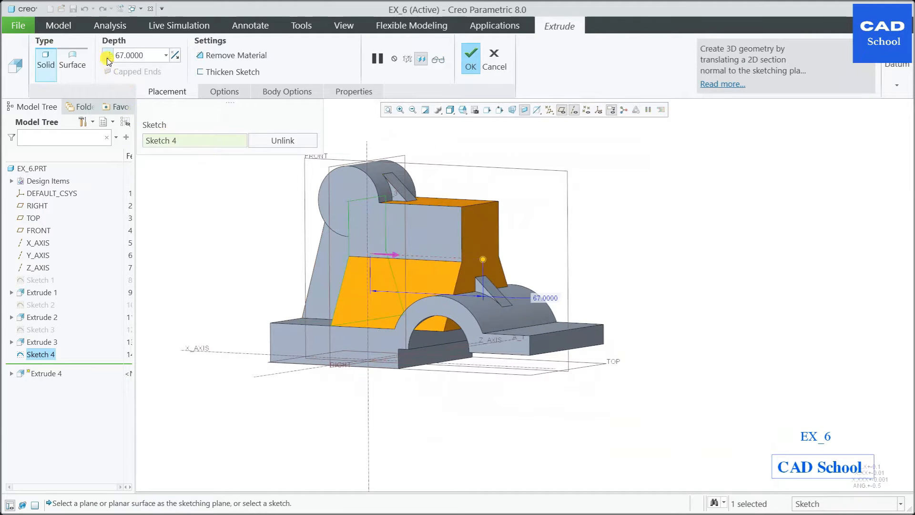
click(107, 55)
click(56, 81)
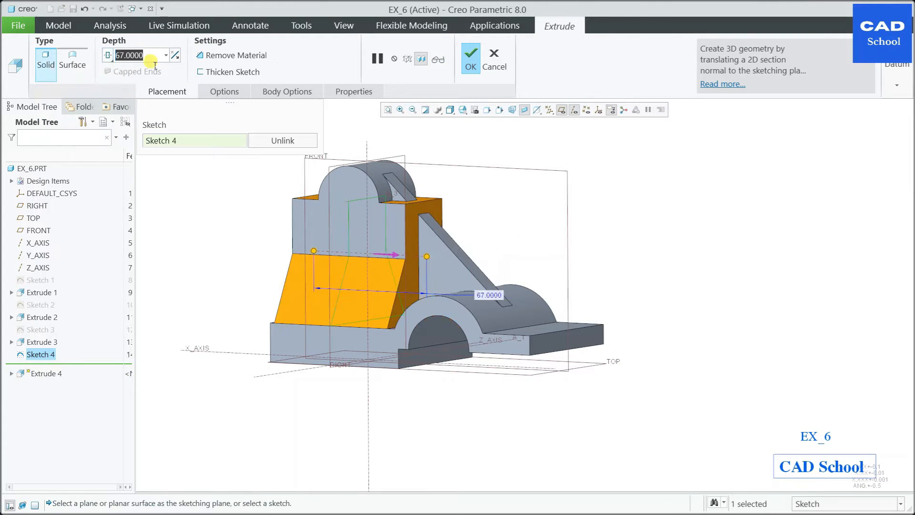
text(10)
key(Return)
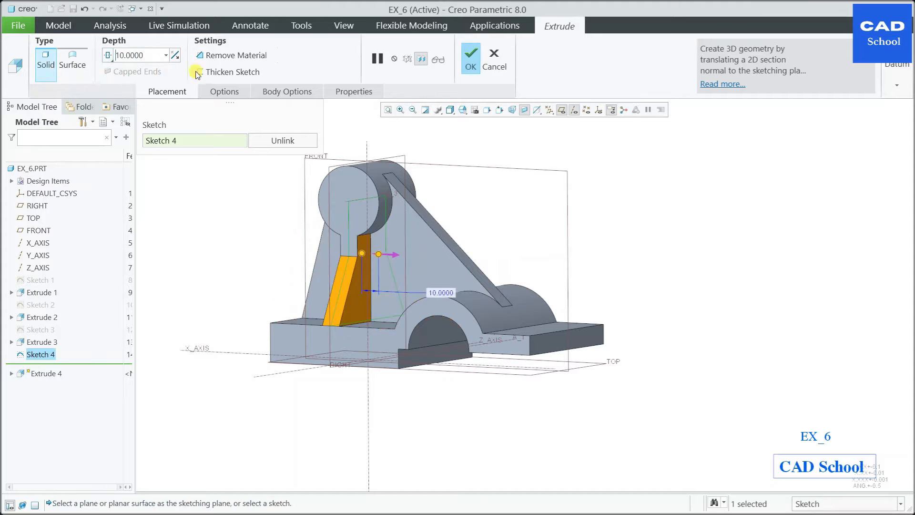
click(470, 59)
- Start a sketch on the boss's front end face and hide the datum axes and planes
click(355, 191)
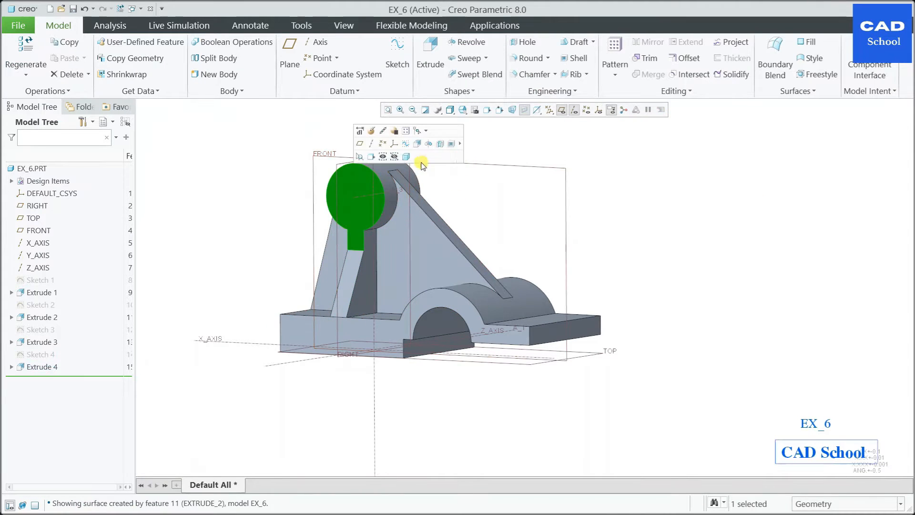
click(406, 143)
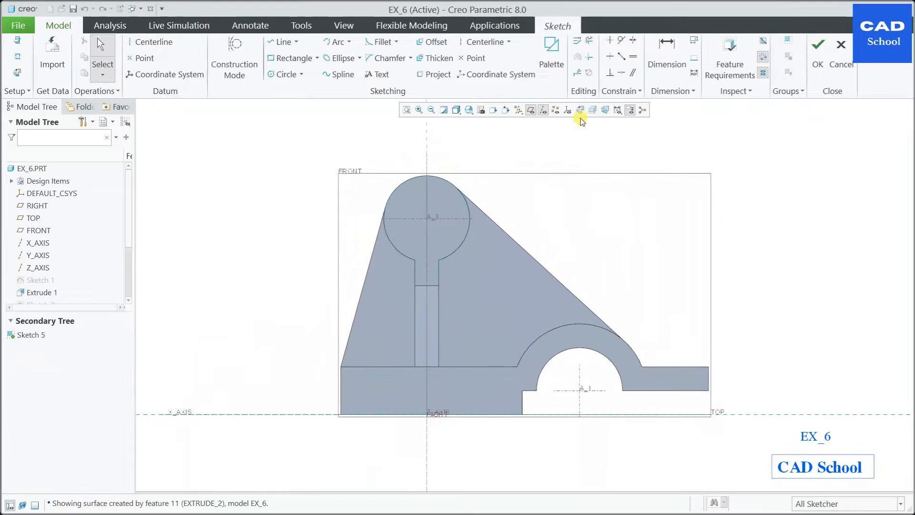
click(531, 109)
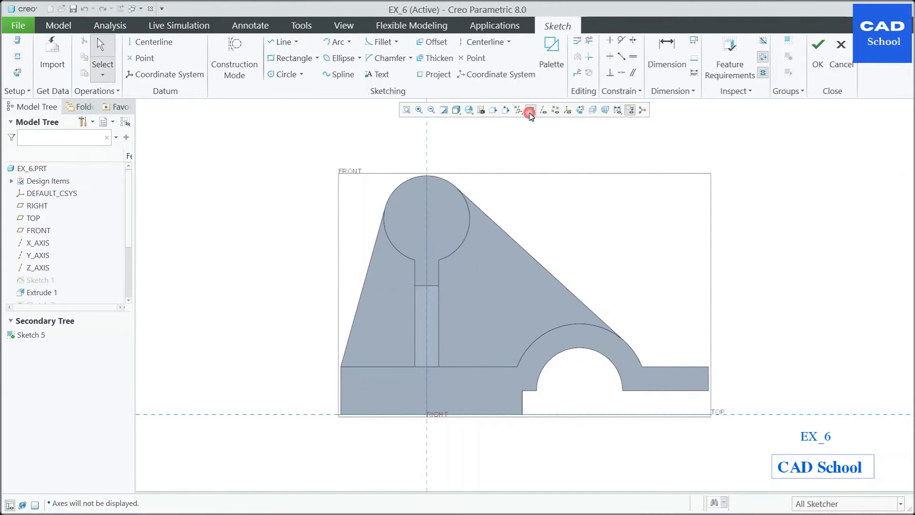
right_click(802, 178)
click(746, 196)
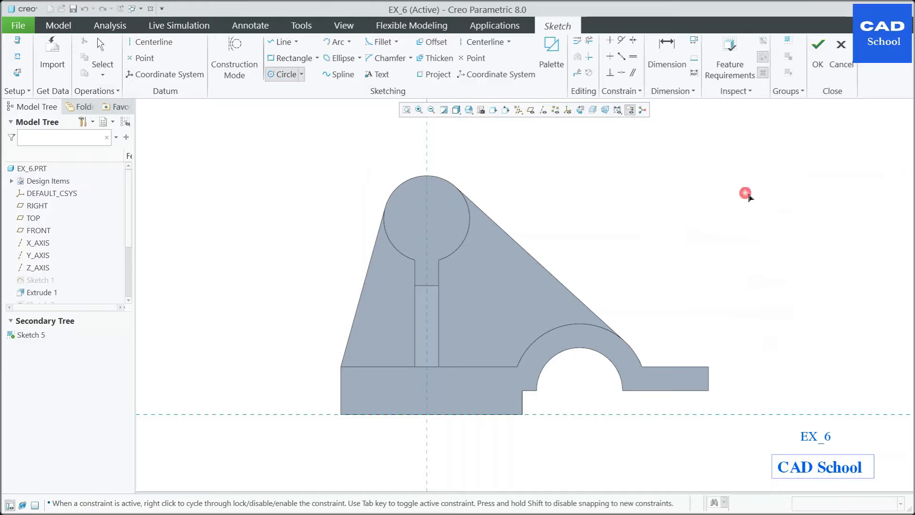
middle_click(431, 216)
- Add the boss's outer cylindrical surface as a reference for the sketch
right_click(622, 172)
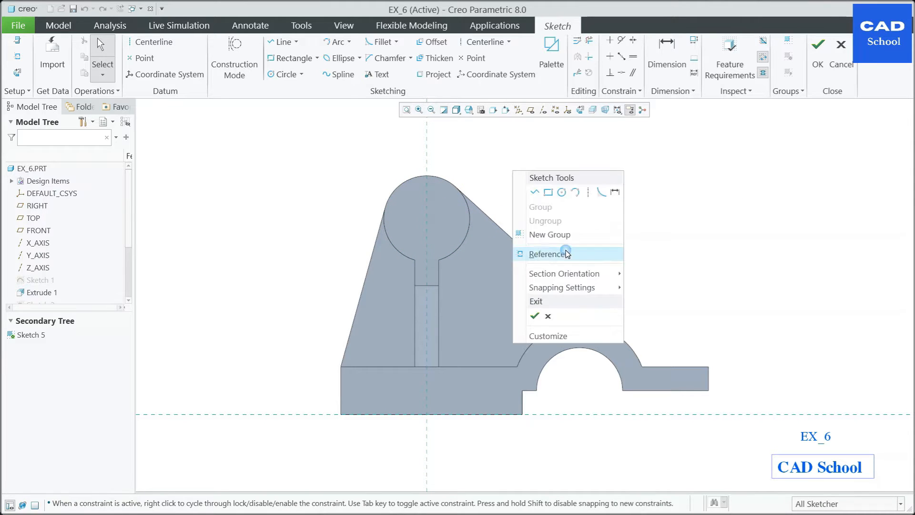
click(616, 253)
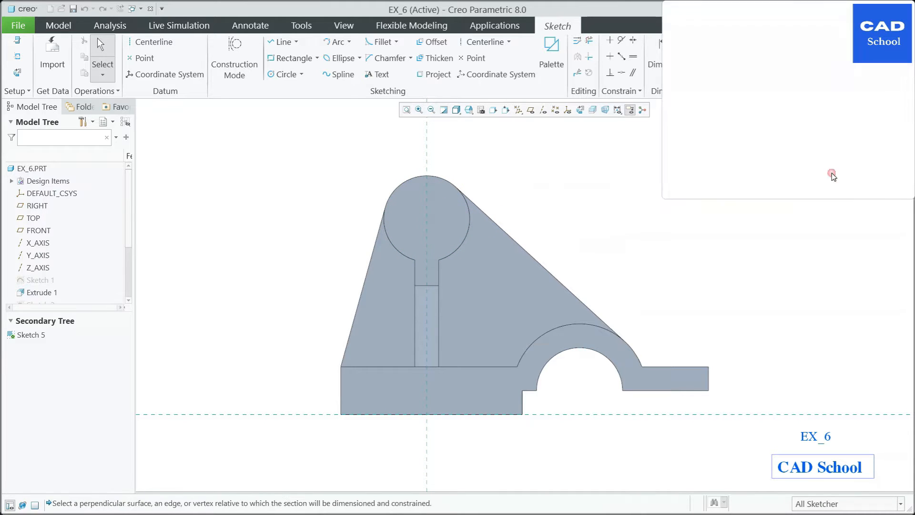
click(469, 225)
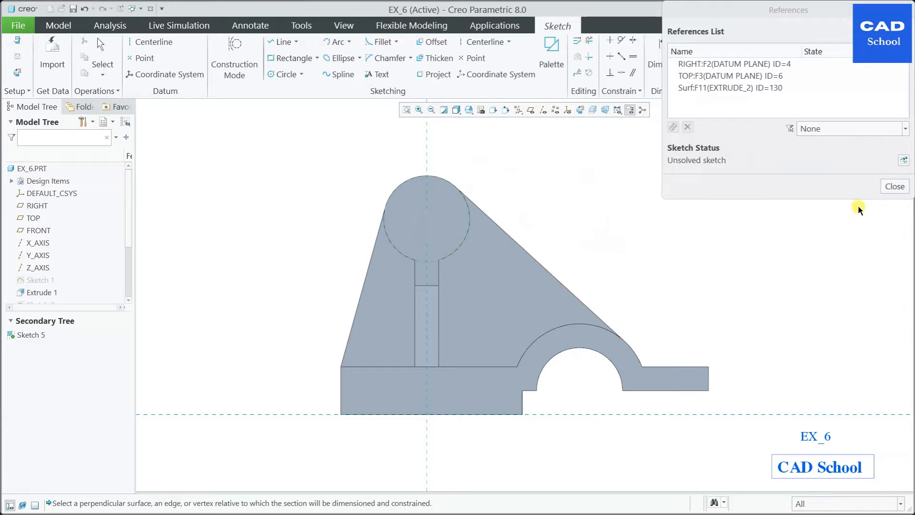
click(887, 186)
- Draw a circle concentric with the boss, set its diameter to 18 and finish the sketch
right_click(572, 190)
click(617, 209)
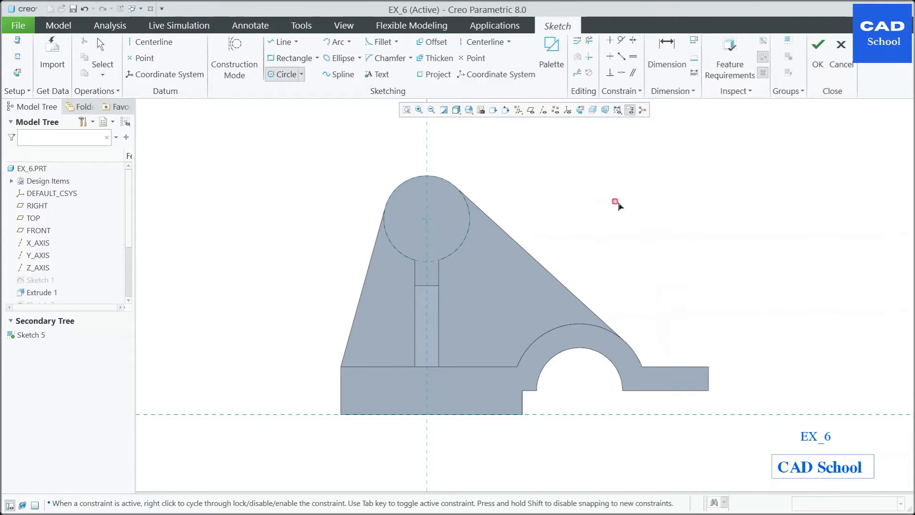
click(426, 218)
click(442, 203)
middle_click(408, 208)
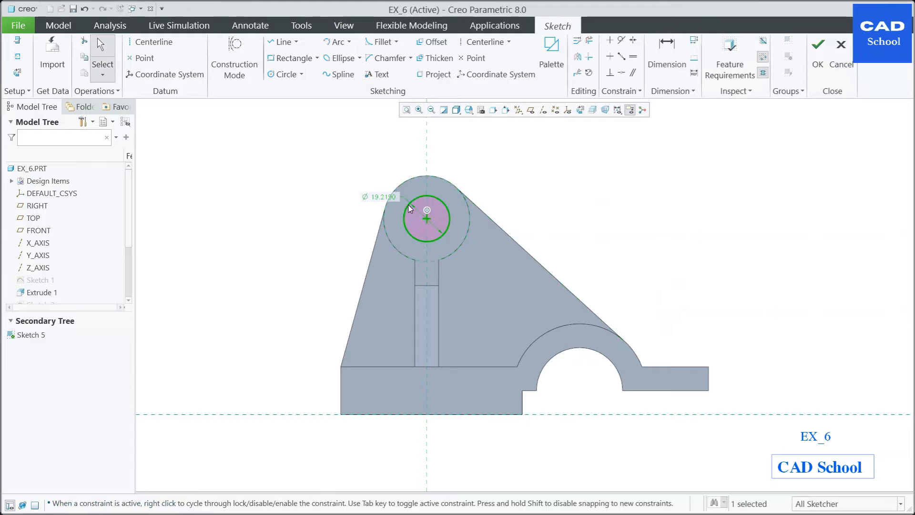
double_click(381, 197)
text(18)
key(Return)
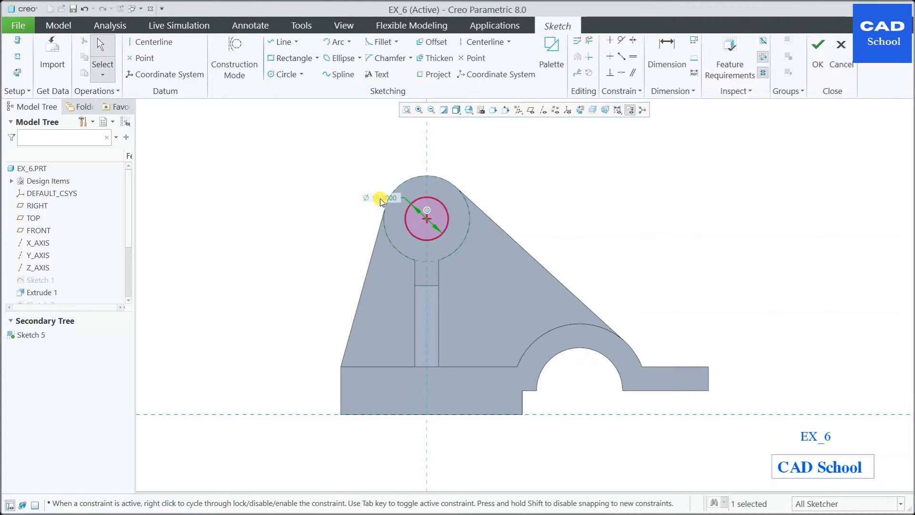
click(817, 53)
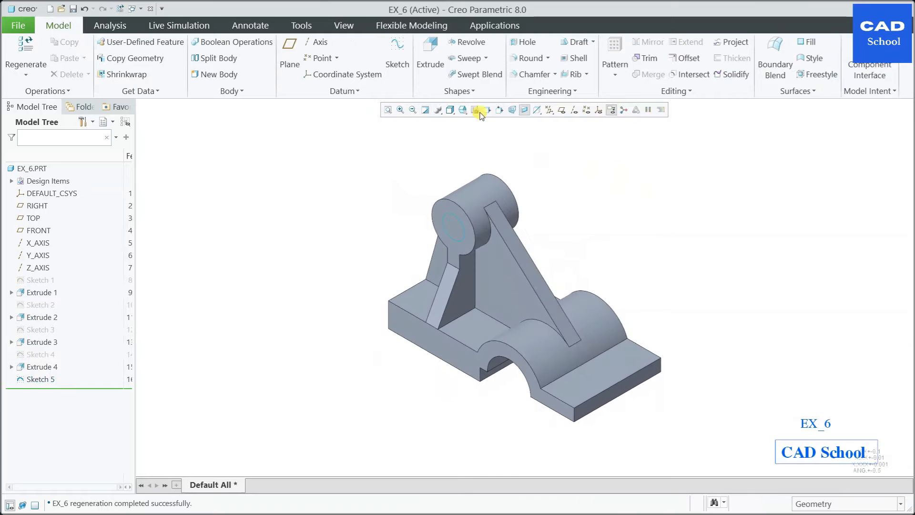
- Extrude the circle as a Remove Material cut with Through All depth to bore the boss
click(430, 57)
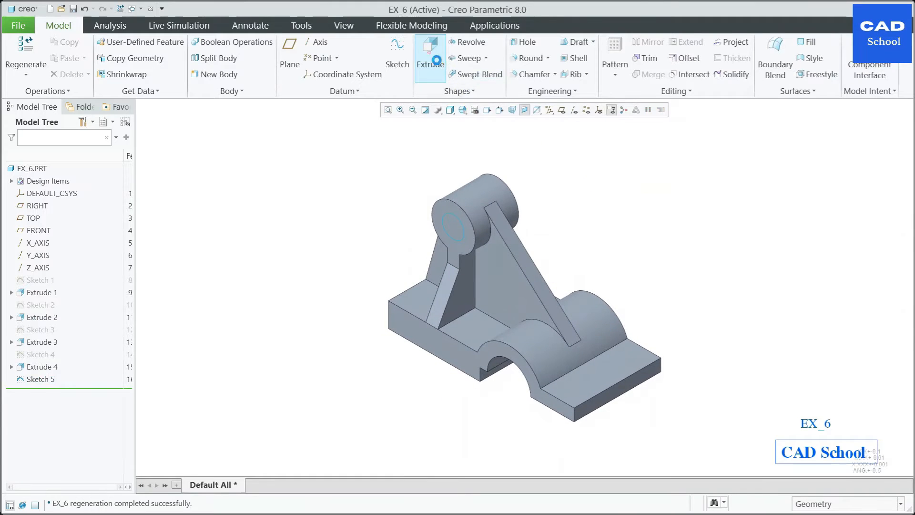
click(441, 221)
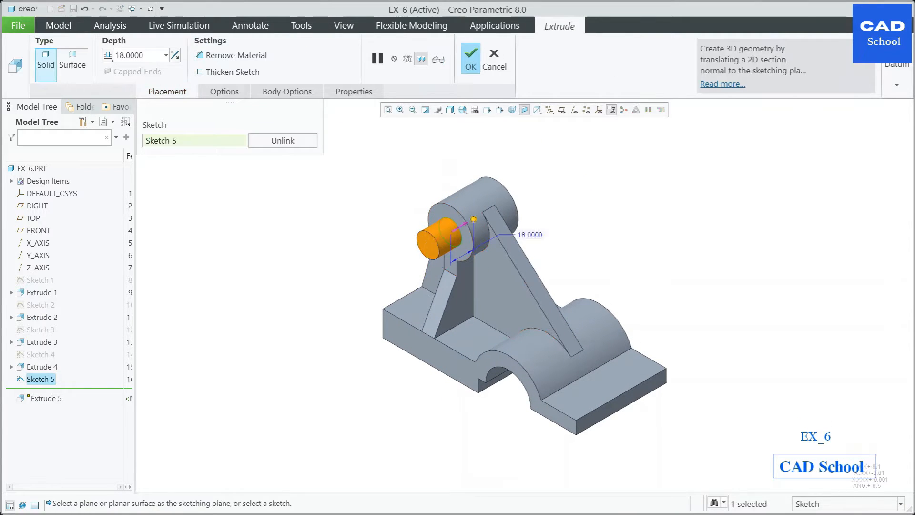
click(231, 55)
click(109, 58)
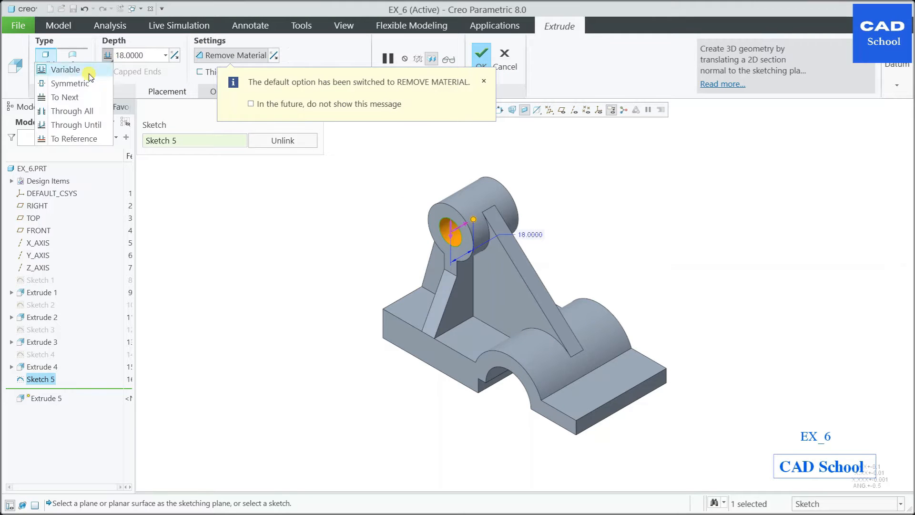
click(88, 111)
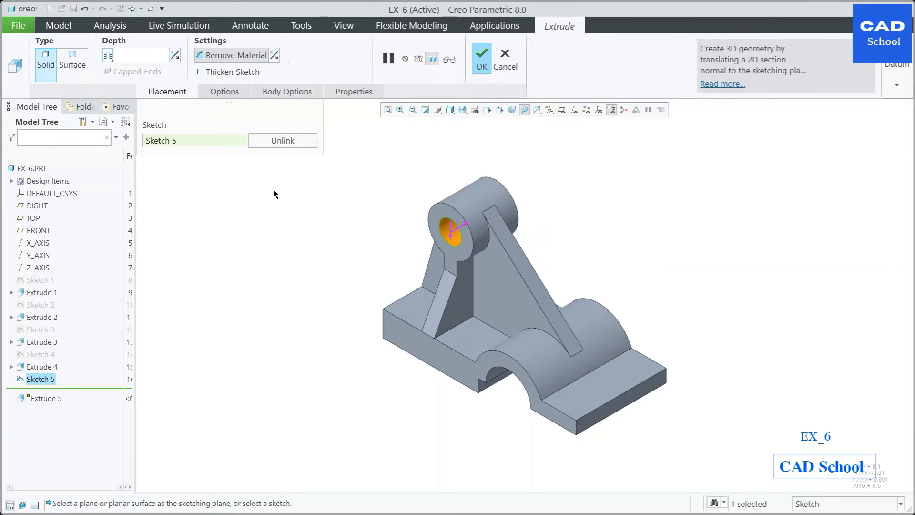
click(481, 64)
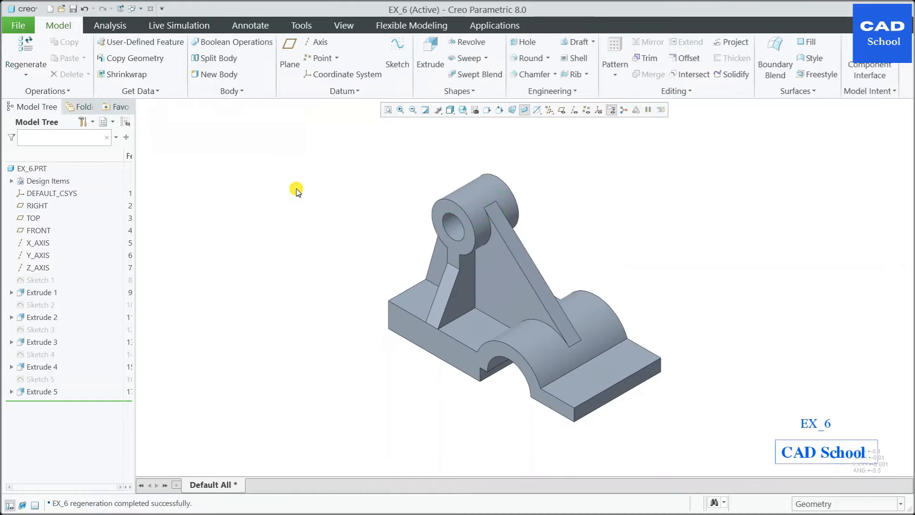
- Place a linear hole on the base's top face, offset about 21.3 from the cross rib's lower edge
click(474, 331)
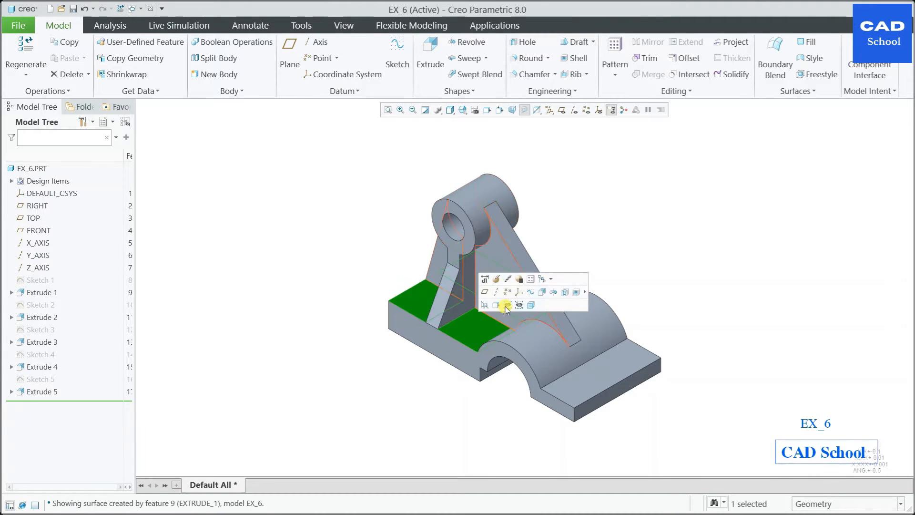
click(563, 293)
scroll(457, 330, up, 2)
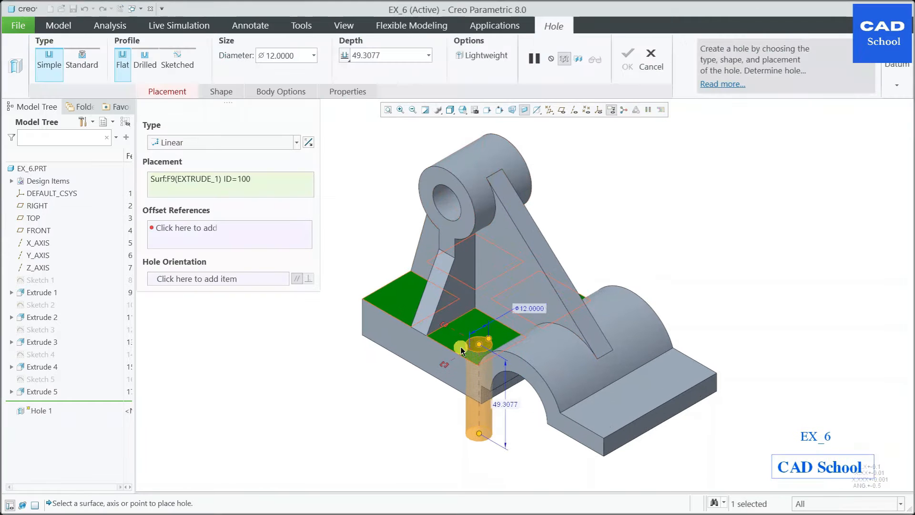
drag(448, 331, 448, 329)
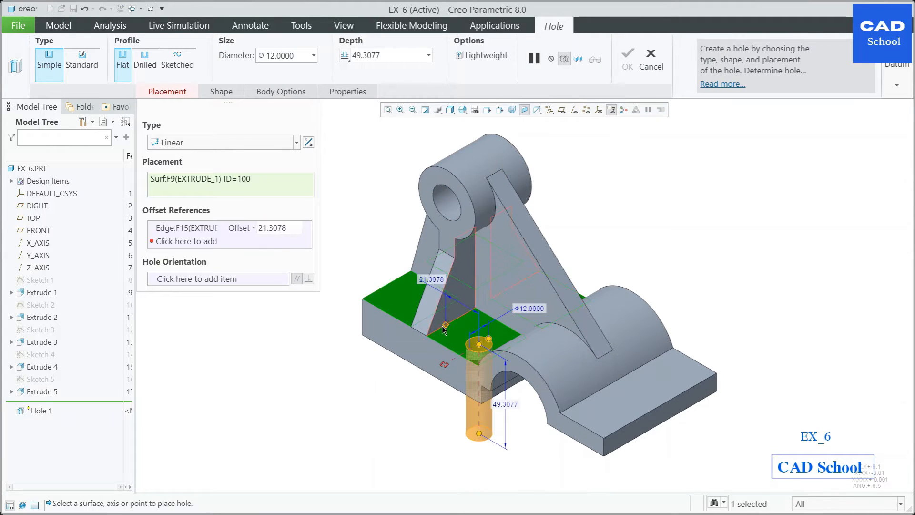
scroll(438, 321, up, 2)
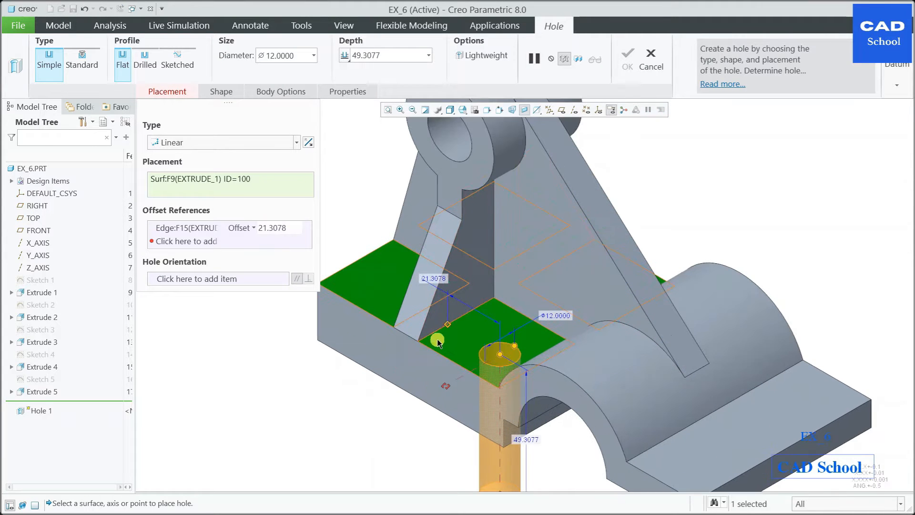
- Try an offset of 18 between the hole and the cross rib's edge
double_click(437, 279)
text(1.3078)
key(Return)
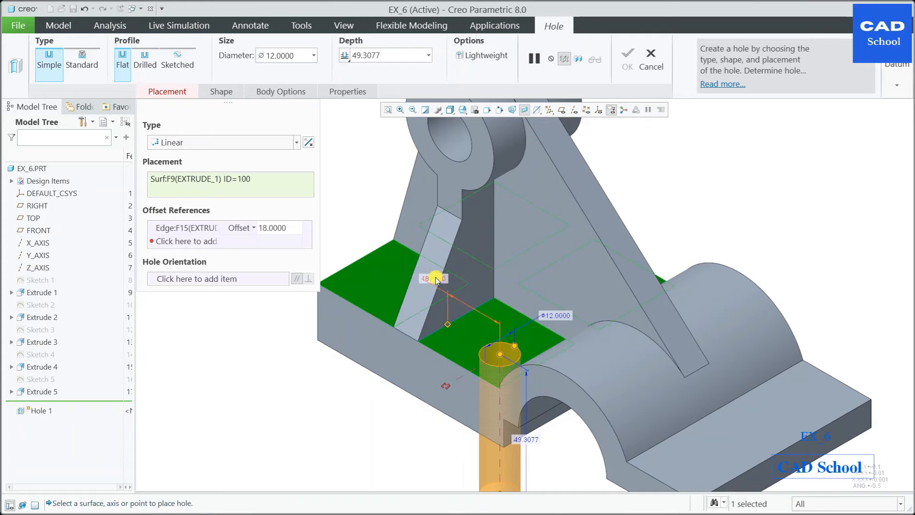
- Attach the hole's second offset reference to the base's front side face and set that offset to 18
drag(447, 384, 470, 371)
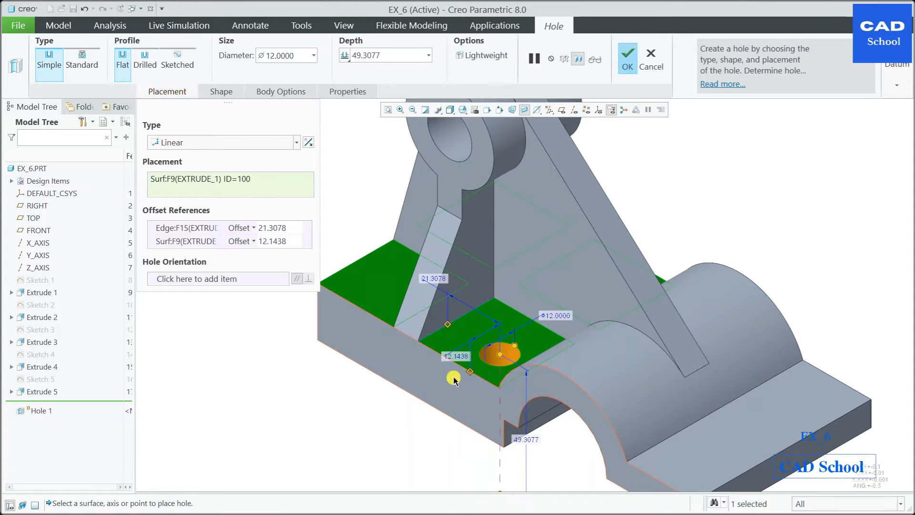
double_click(463, 354)
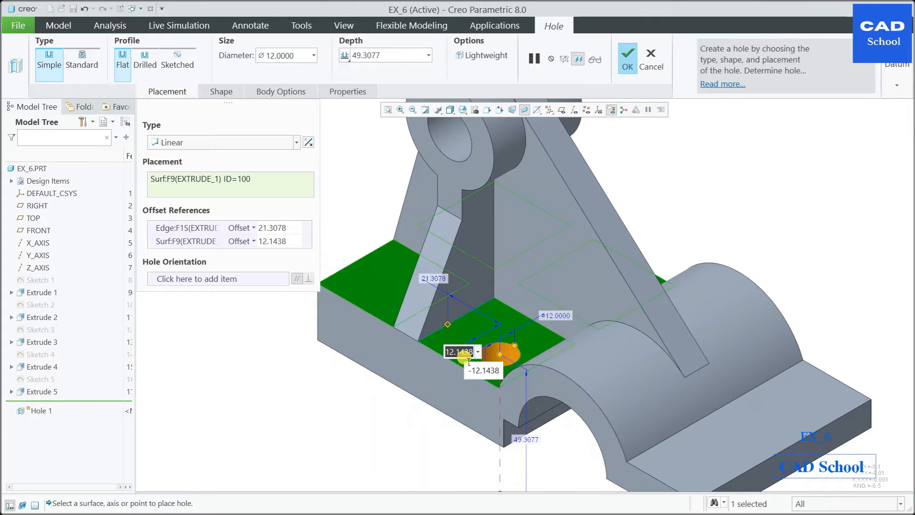
text(18)
key(Return)
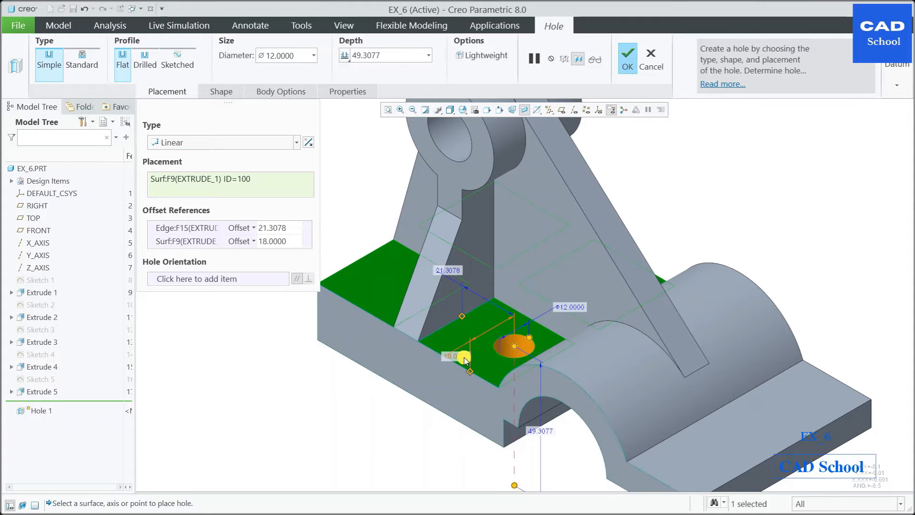
- Set the hole's diameter to 12 and its depth to Through All, and complete the hole
double_click(560, 308)
text(12)
key(Return)
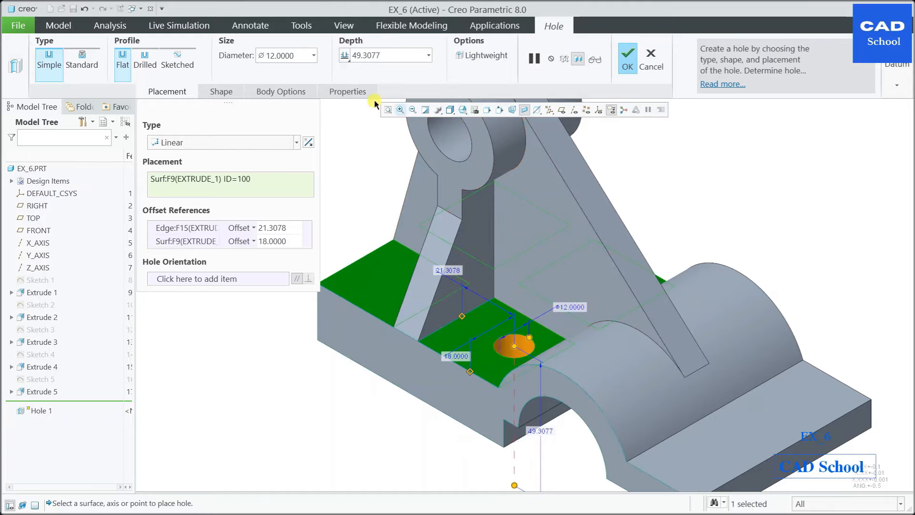
click(349, 57)
click(321, 109)
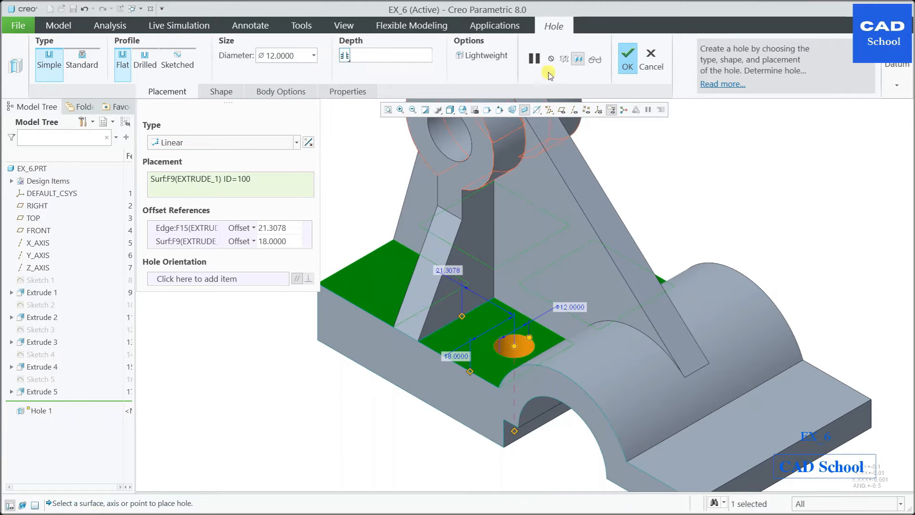
click(628, 66)
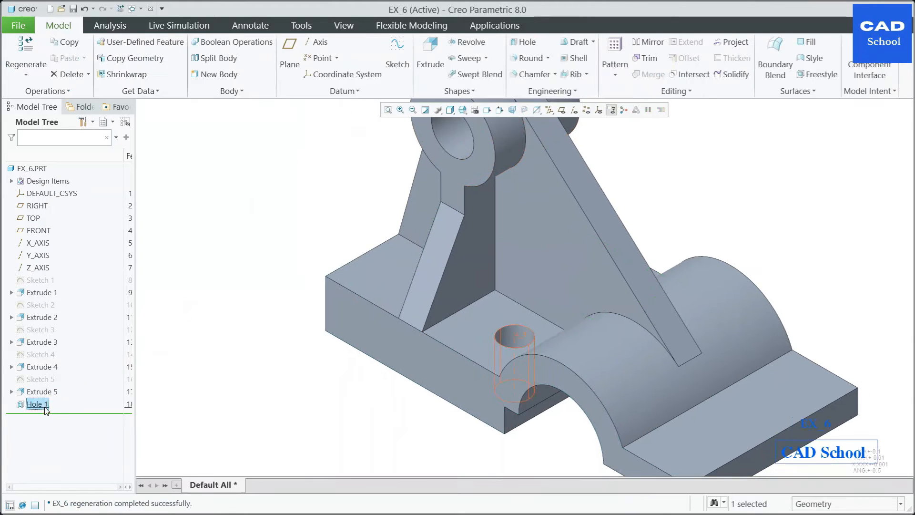
- Mirror the 12 mm base hole about the FRONT datum plane
click(67, 372)
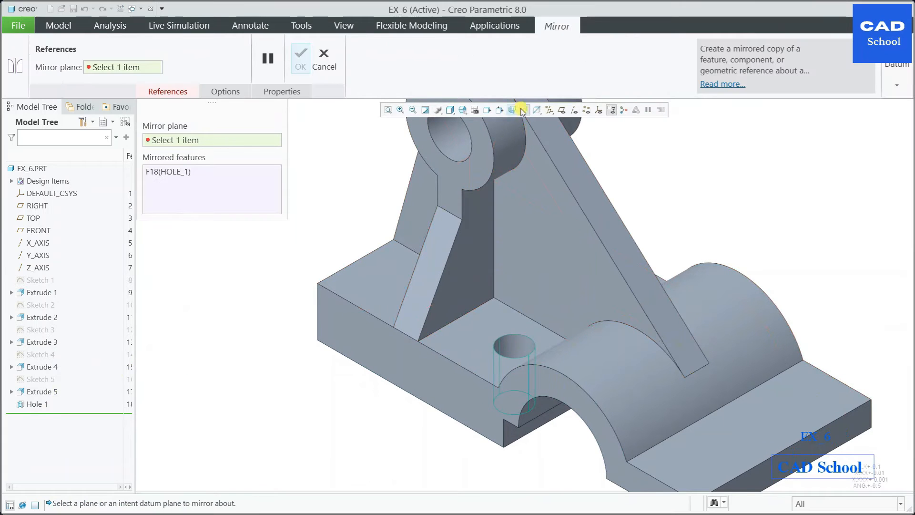
scroll(534, 271, up, 4)
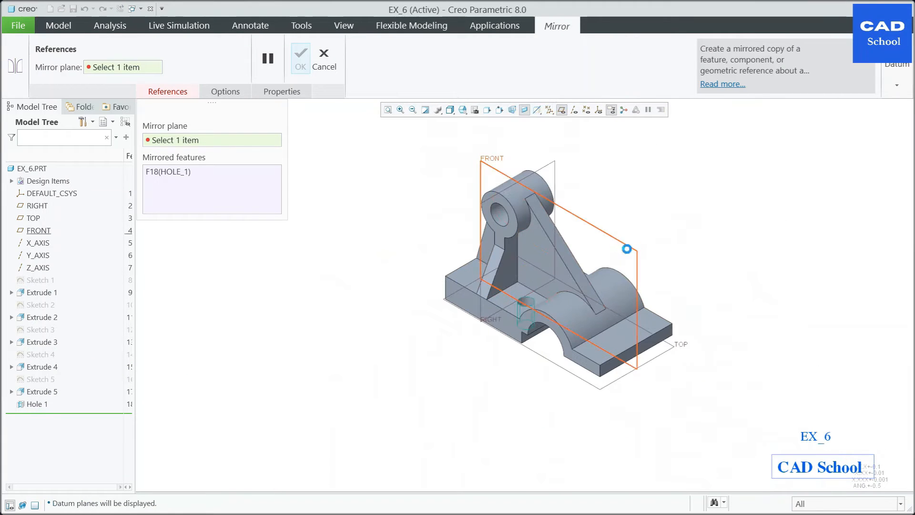
click(627, 250)
middle_drag(694, 229, 657, 259)
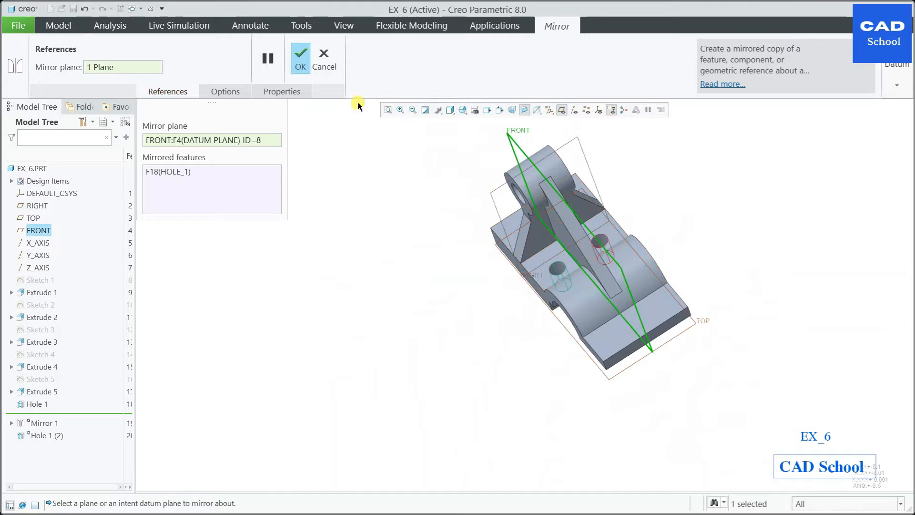
click(292, 59)
middle_drag(332, 188, 484, 204)
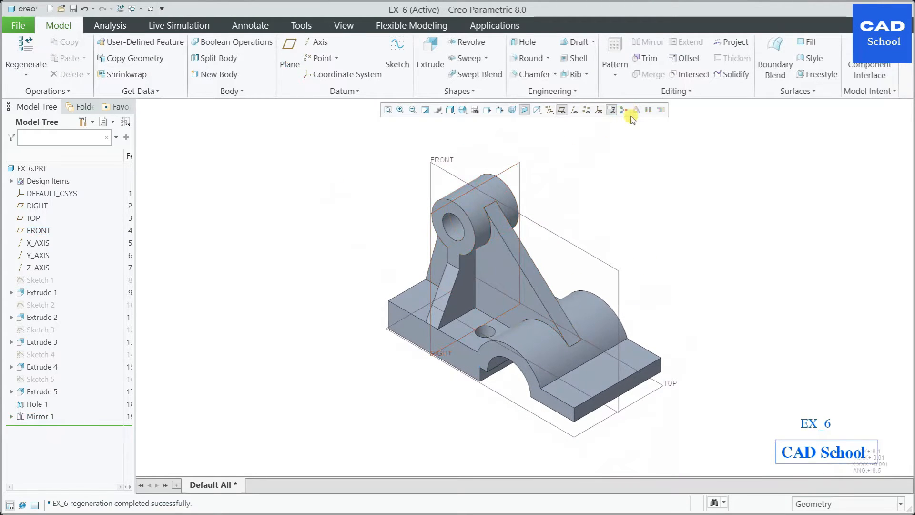
- Place a radial hole on the boss's outer cylindrical surface with an axial offset of 0 from the FRONT plane
click(524, 41)
scroll(482, 214, up, 3)
click(444, 236)
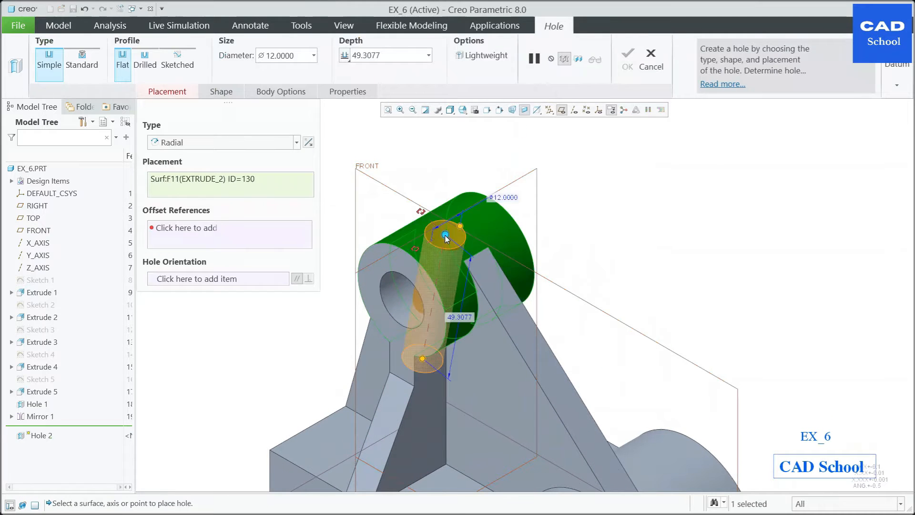
scroll(446, 254, up, 2)
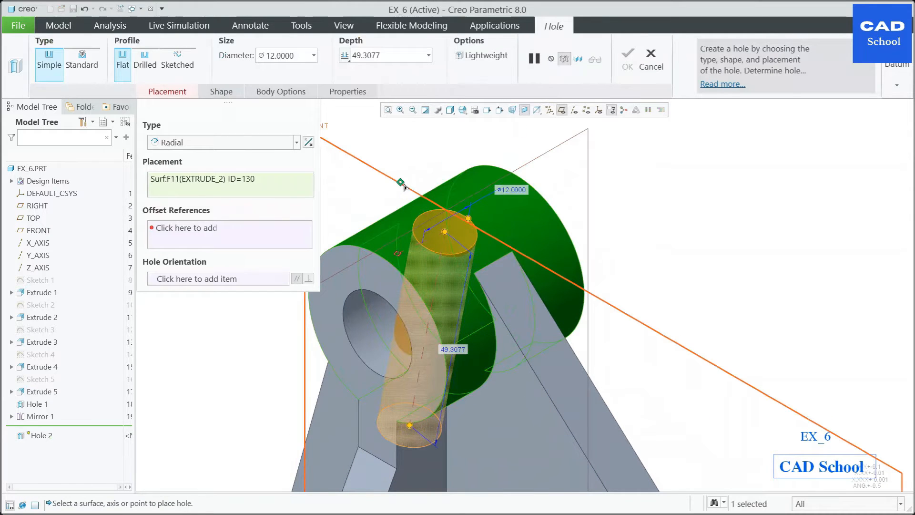
click(404, 186)
click(287, 229)
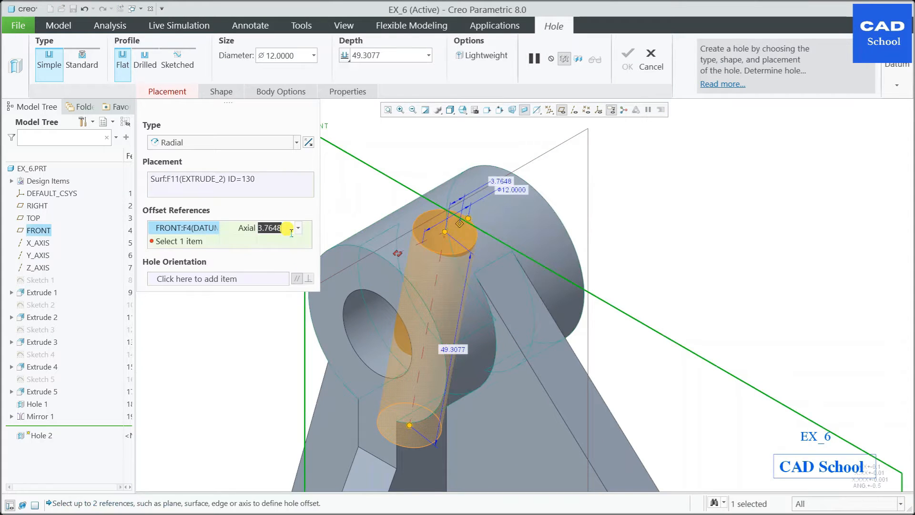
text(0)
key(Return)
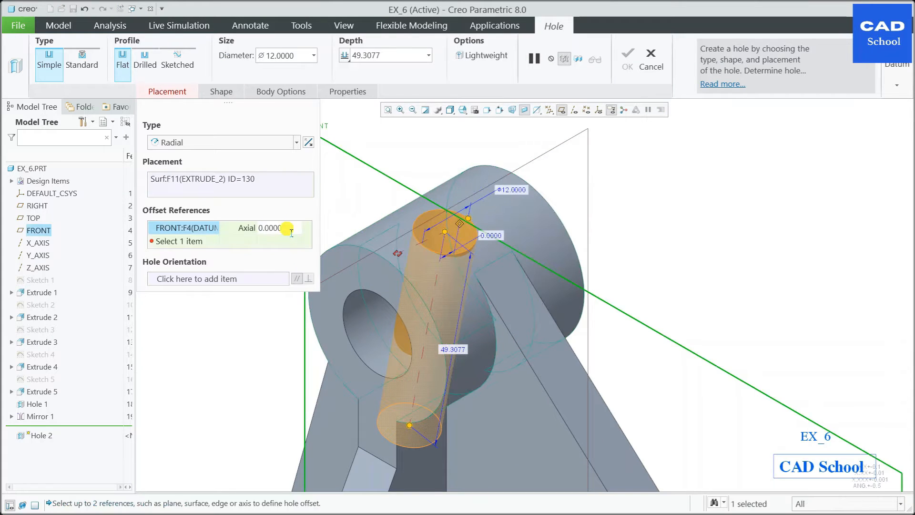
- Add the RIGHT plane as the radial hole's angular reference and set its angle to 0
click(396, 256)
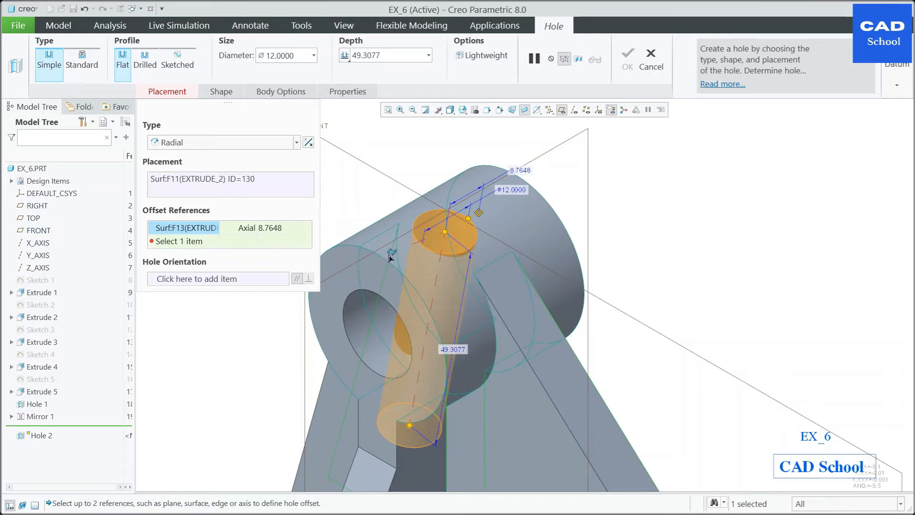
click(373, 258)
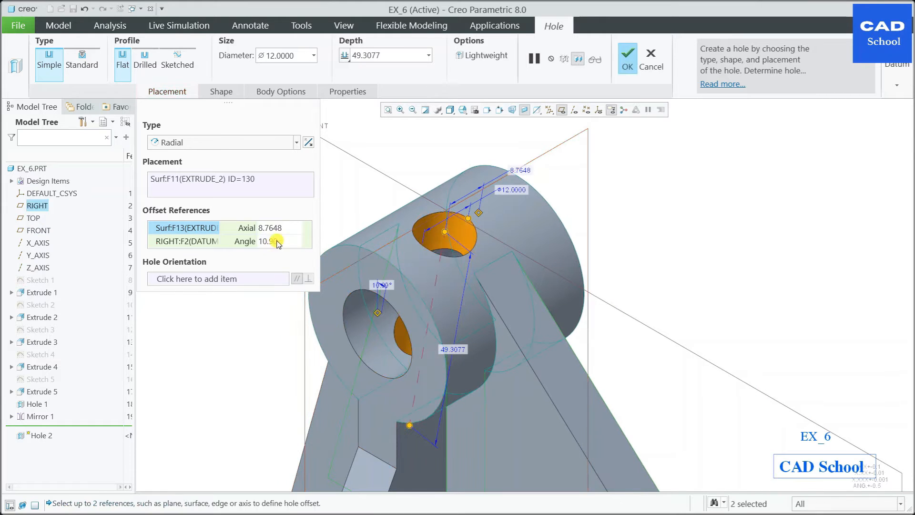
click(286, 243)
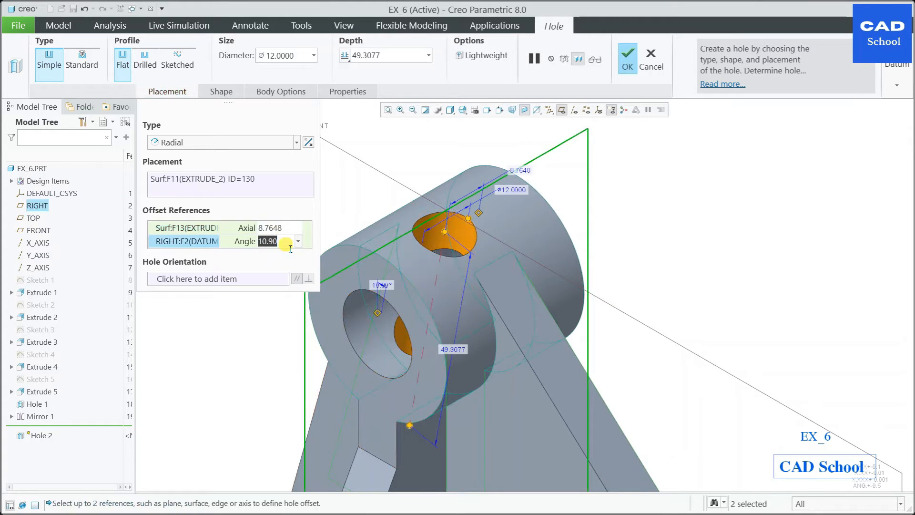
text(0)
key(Return)
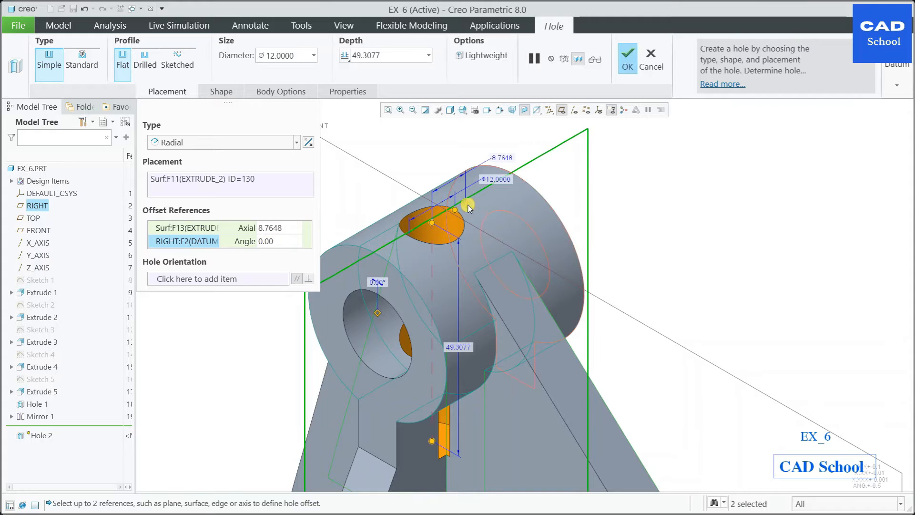
- Reattach the radial hole's axial reference to the FRONT plane and set that offset to 0
click(401, 184)
click(285, 228)
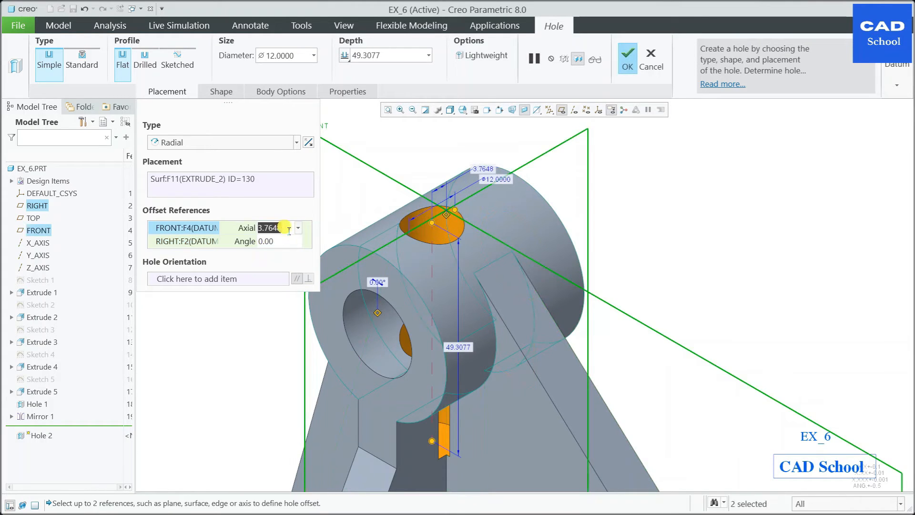
text(0)
key(Return)
scroll(494, 233, up, 3)
scroll(491, 231, down, 2)
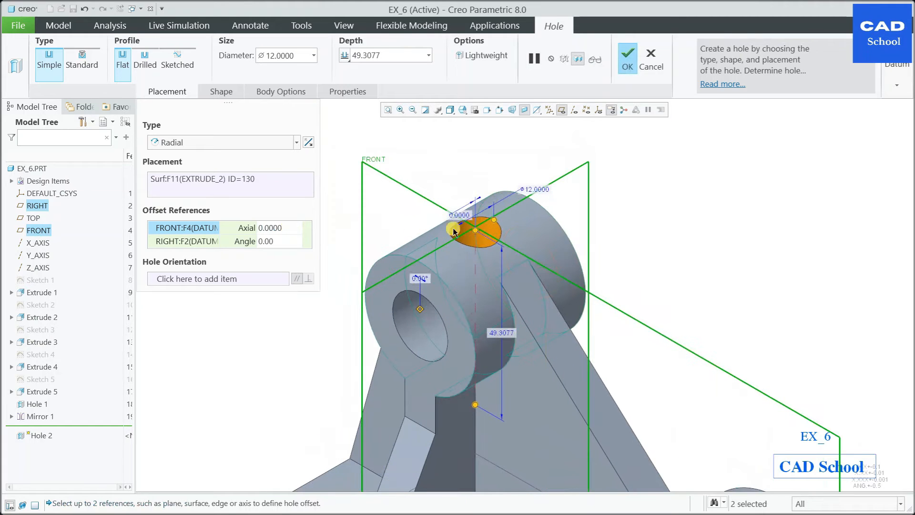
- Set the radial hole's diameter to 3 and complete the hole
double_click(536, 189)
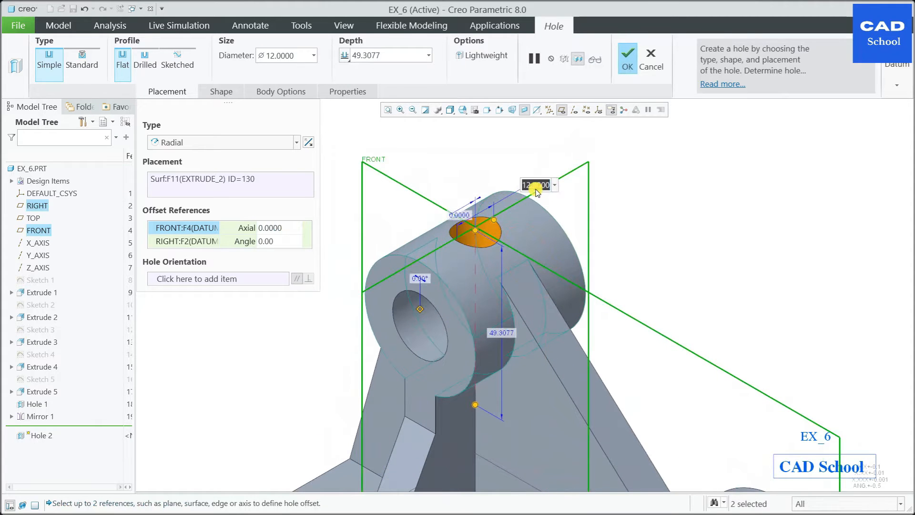
text(3)
key(Return)
click(627, 58)
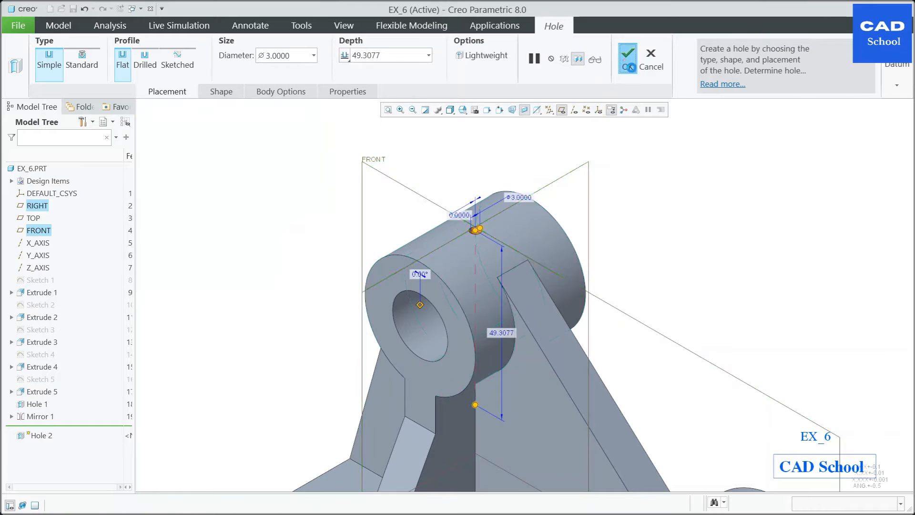
click(582, 226)
- Start a round of radius 10 on the two vertical corner edges at the thin flange end of the base
click(529, 57)
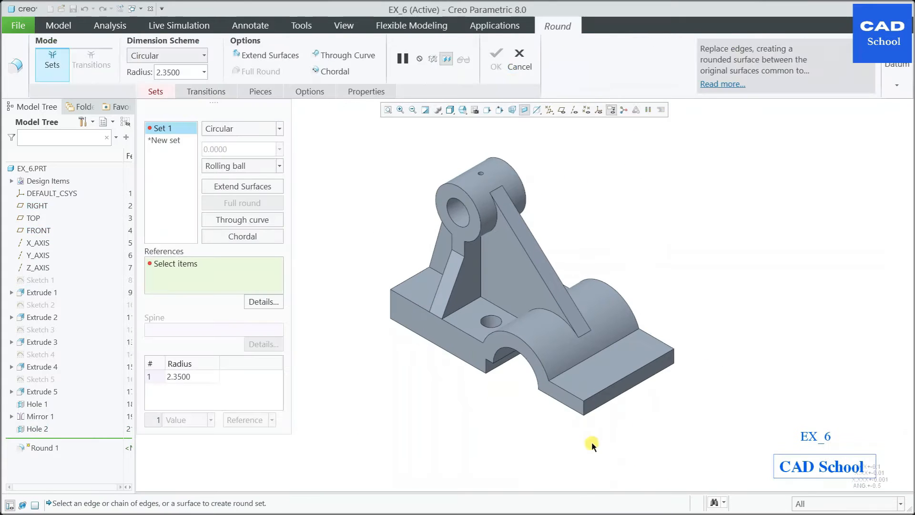
click(590, 414)
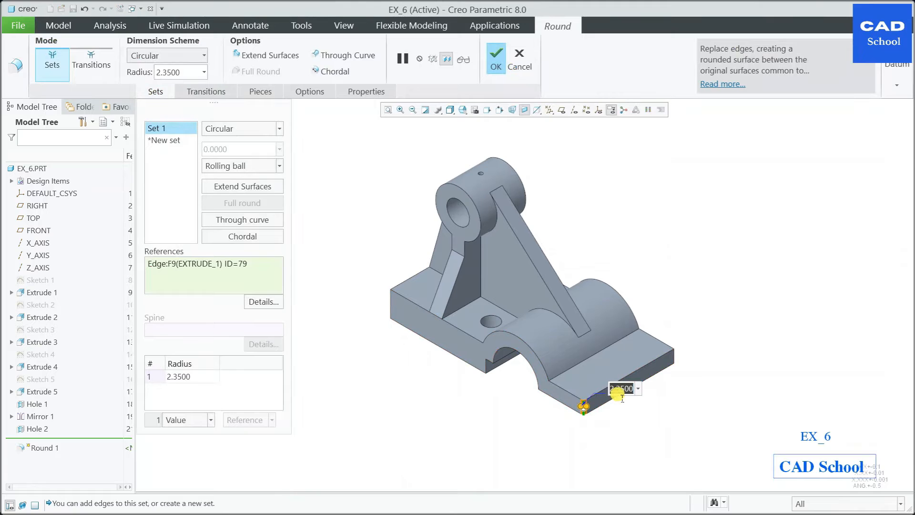
key(Return)
scroll(641, 403, up, 3)
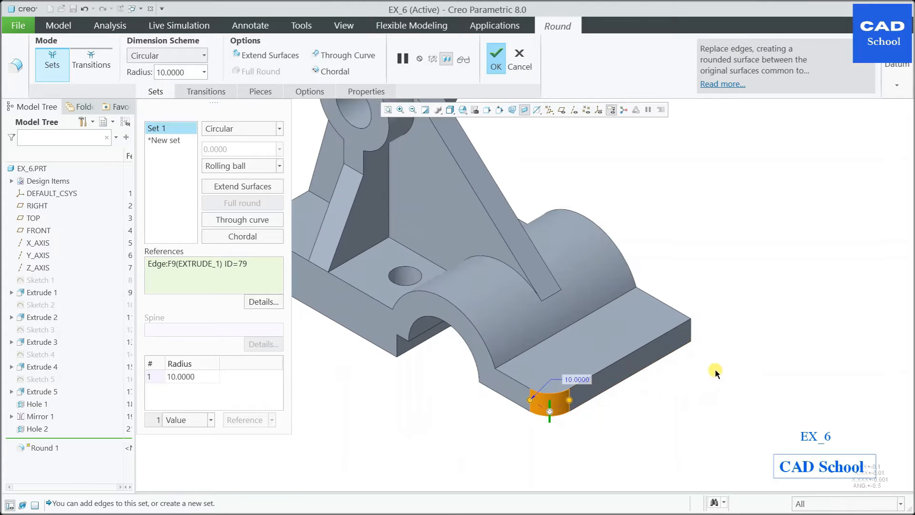
right_click(693, 336)
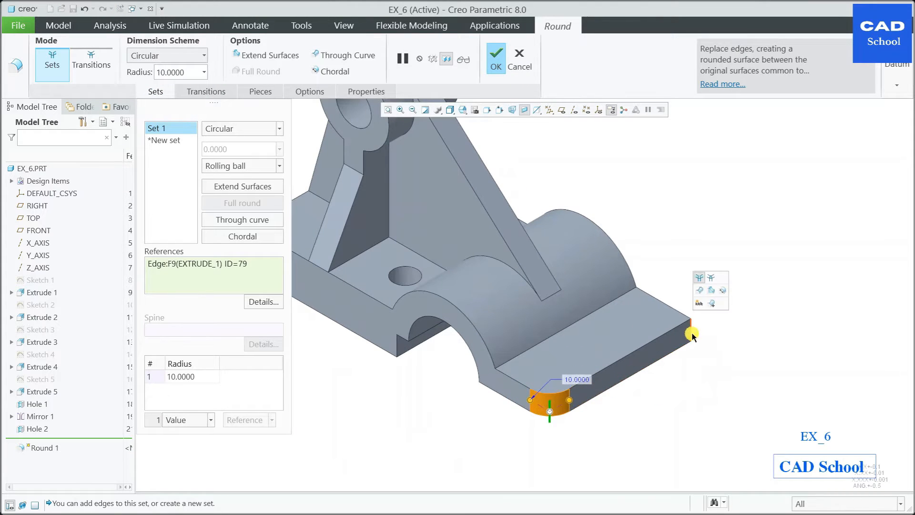
ctrl+click(691, 333)
scroll(719, 341, up, 3)
scroll(559, 334, down, 3)
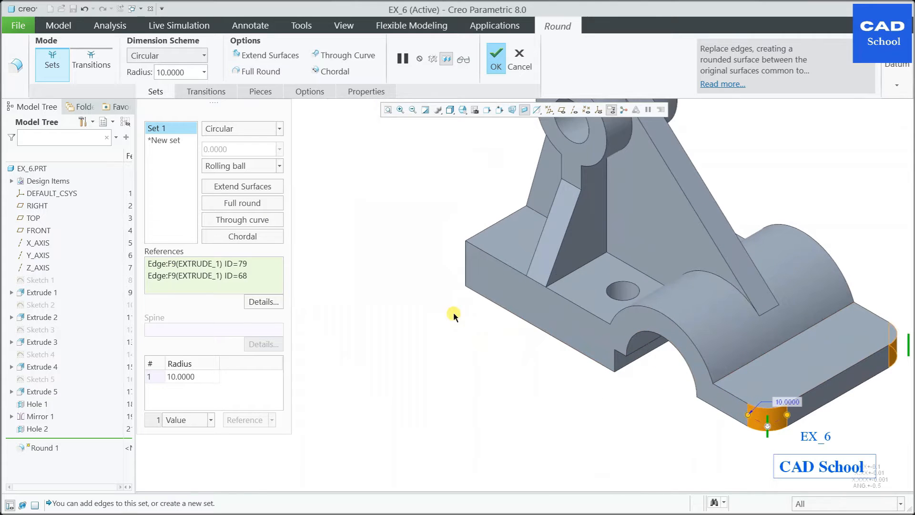
- Add the two vertical corner edges at the base's boss end to the round set and complete the round
ctrl+click(466, 263)
scroll(450, 310, up, 3)
middle_drag(576, 251, 537, 278)
scroll(629, 166, down, 3)
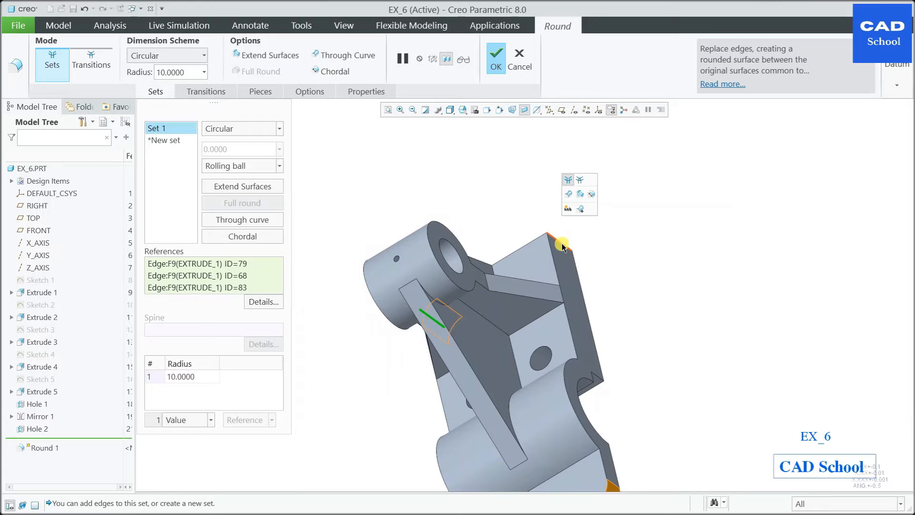
ctrl+click(561, 244)
click(496, 66)
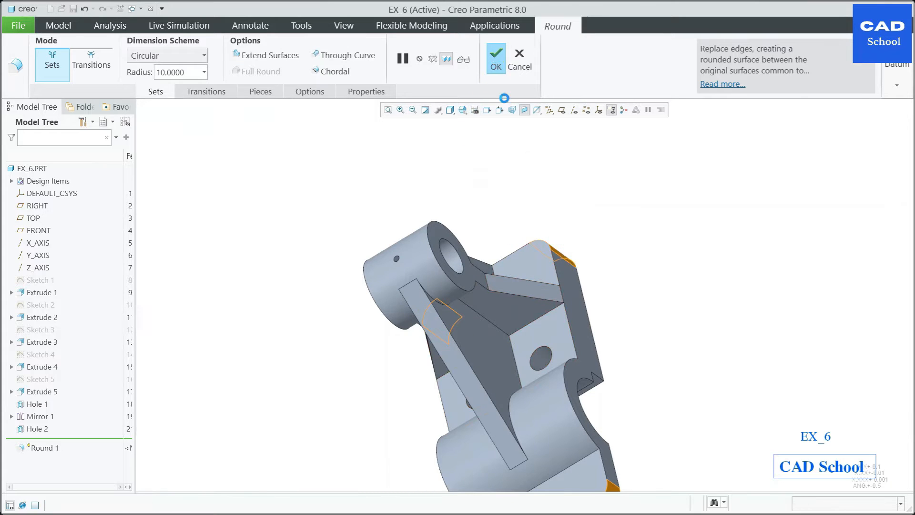
key(ctrl+d)
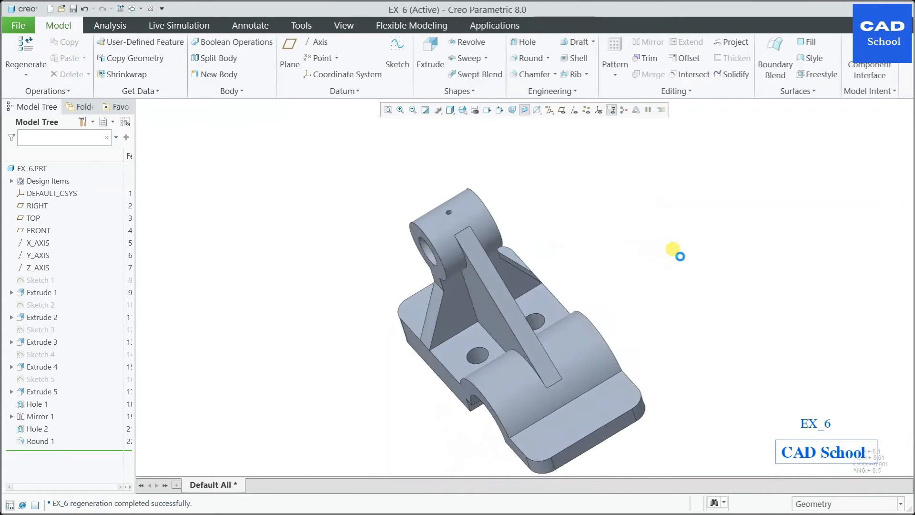
- Apply the blue metallic paint appearance from the Paint-Metallic library to the whole EX_6 part
click(344, 25)
click(30, 168)
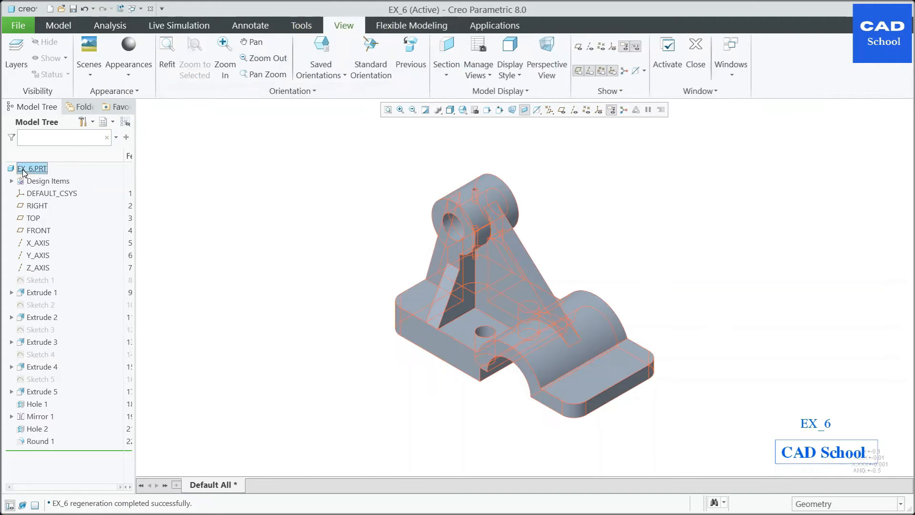
click(127, 72)
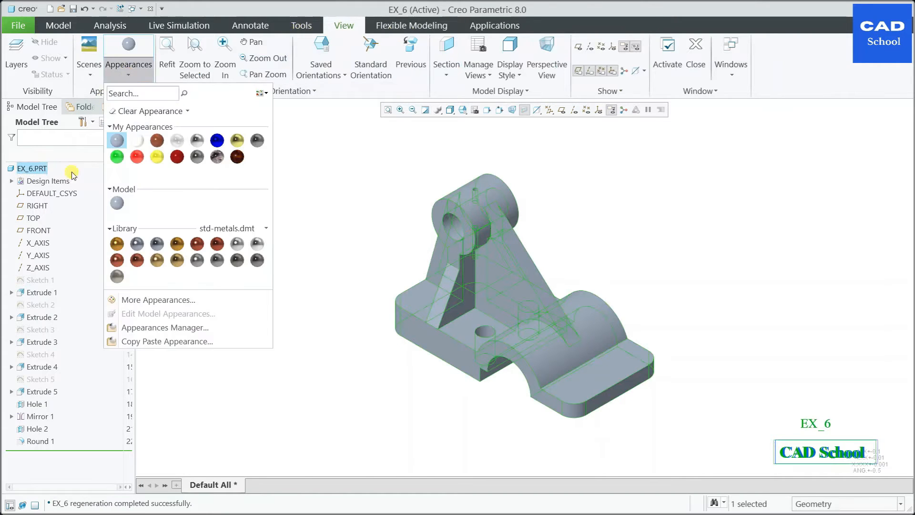
click(264, 228)
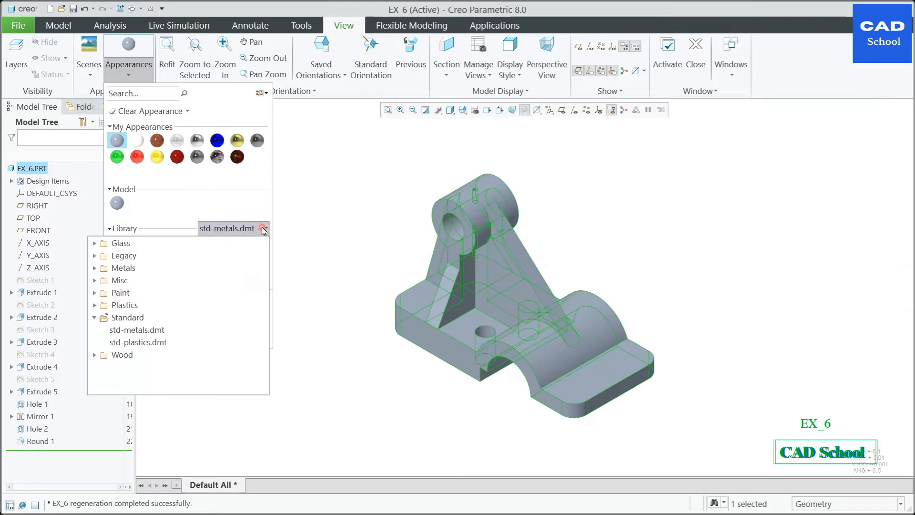
click(95, 293)
click(155, 306)
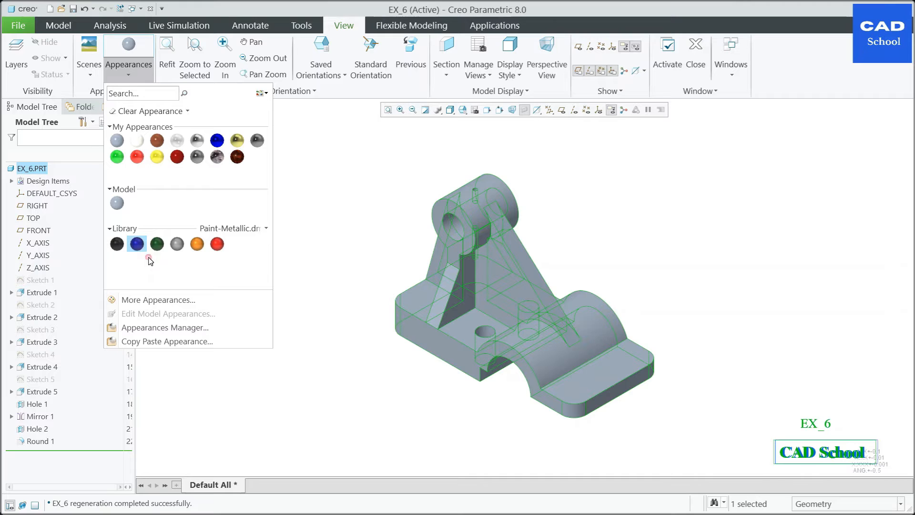
click(141, 245)
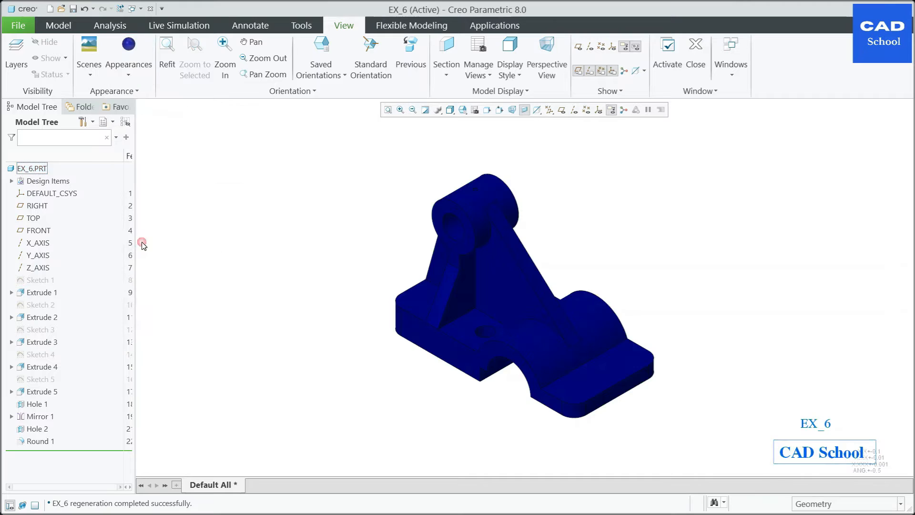
- Edit the part's paint-metallic-blue appearance, setting its base color to RGB 0.0, 147.9, 221.8
click(128, 71)
right_click(120, 209)
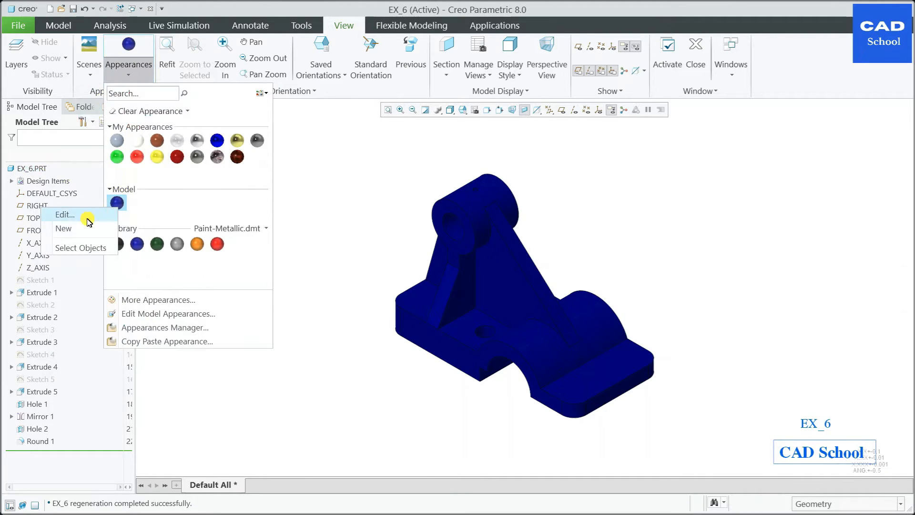
click(65, 214)
click(194, 269)
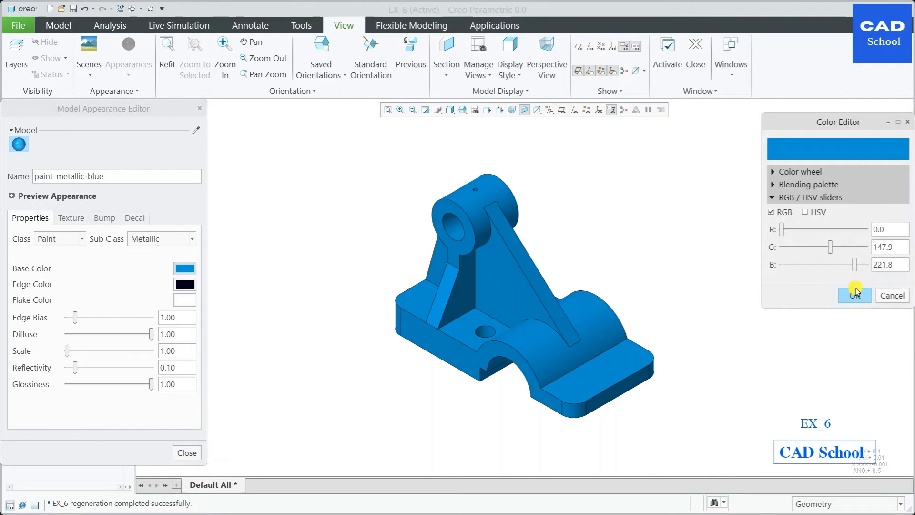
click(854, 295)
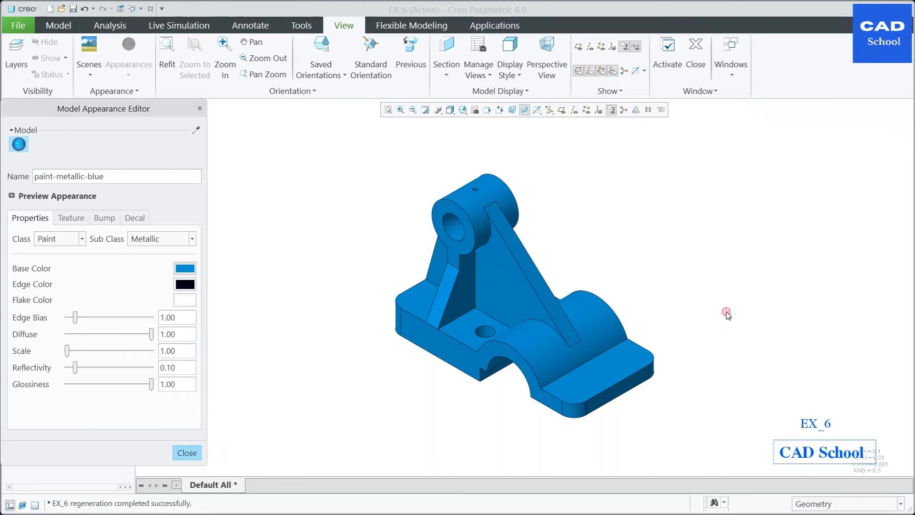
click(187, 452)
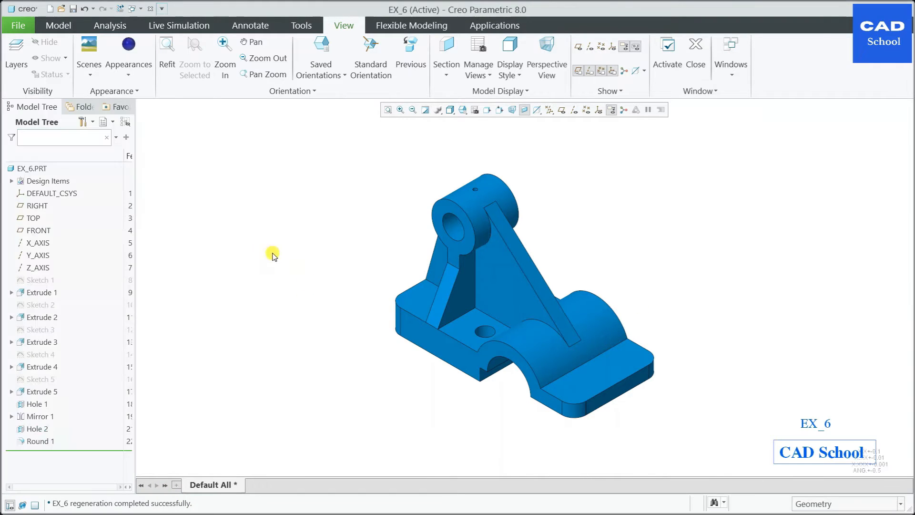
- Start applying the grey appearance from the Paint-Metallic library, restrict selection to surfaces, and select the wall of the visible base hole
click(128, 62)
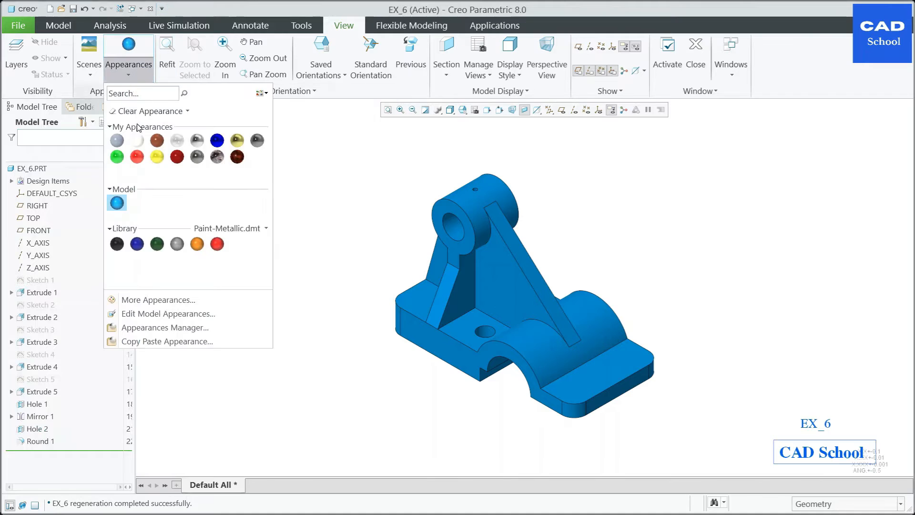
click(178, 244)
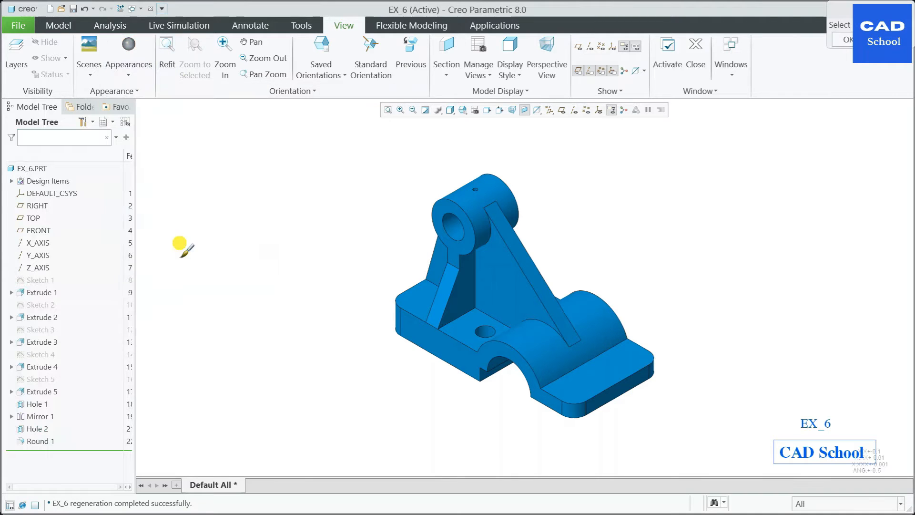
click(833, 508)
click(805, 457)
scroll(574, 402, down, 3)
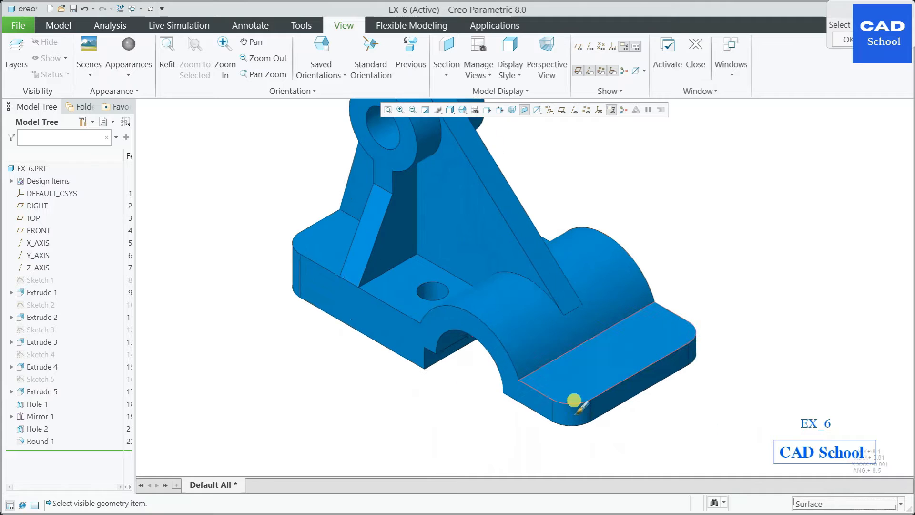
click(434, 295)
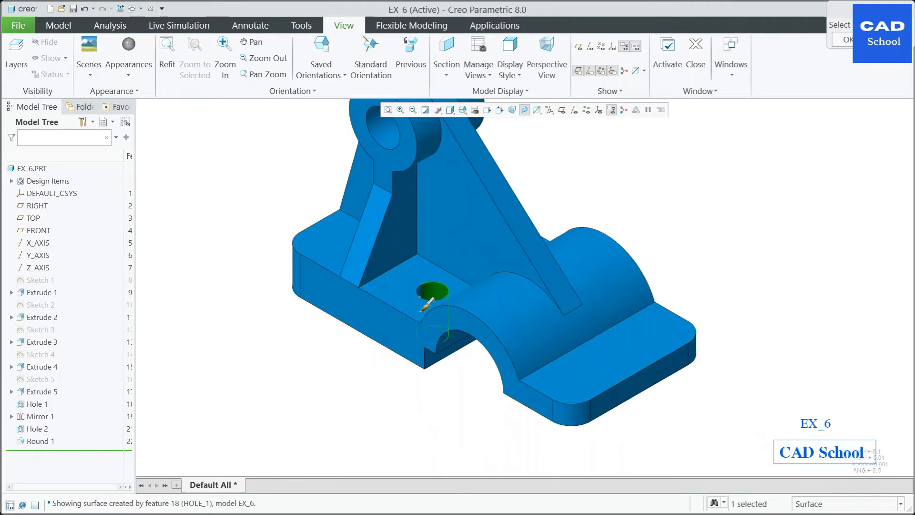
- Add the inner surface of the base's arch and the bore surfaces of the cylindrical boss to the appearance selection
middle_drag(461, 367, 482, 290)
ctrl+click(486, 298)
scroll(483, 288, up, 3)
ctrl+click(409, 203)
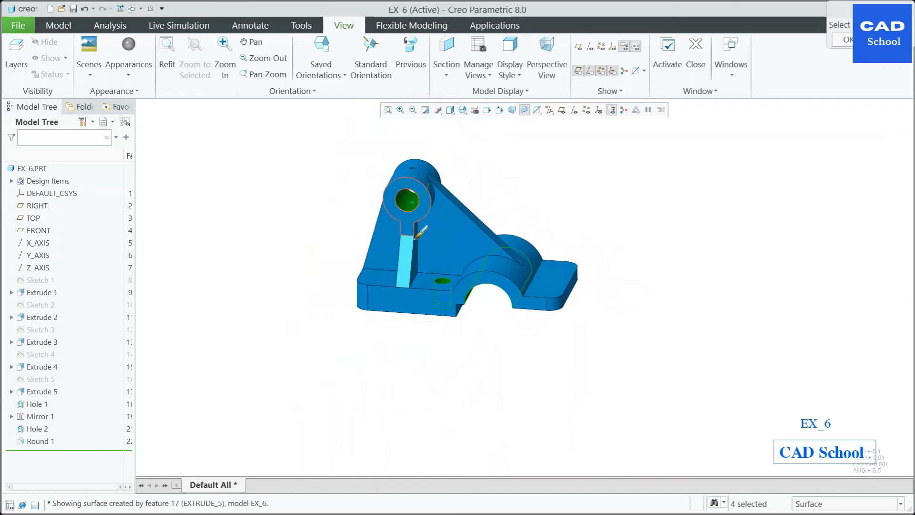
middle_drag(415, 238, 405, 210)
scroll(429, 209, down, 5)
ctrl+click(387, 174)
- Add both wall surfaces of the boss's oil hole and apply the grey metallic appearance to all selected surfaces
scroll(429, 219, up, 1)
scroll(445, 225, up, 2)
scroll(421, 171, down, 6)
scroll(373, 203, up, 3)
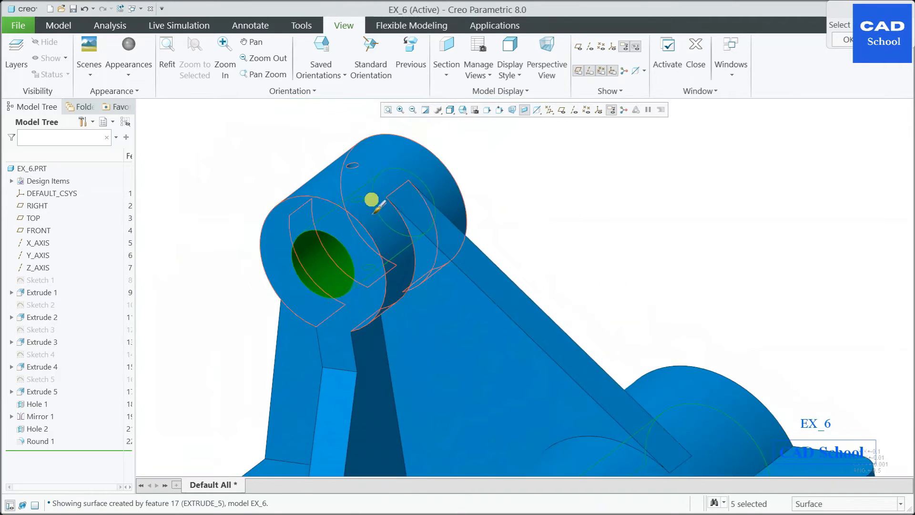
scroll(373, 202, down, 5)
ctrl+click(320, 152)
scroll(367, 187, up, 4)
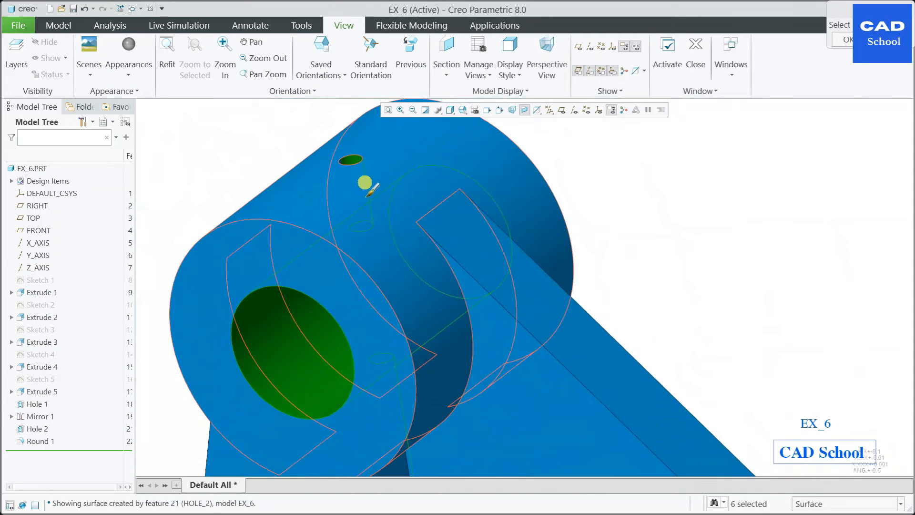
middle_drag(364, 182, 341, 186)
scroll(370, 143, down, 3)
ctrl+click(371, 145)
scroll(382, 253, up, 6)
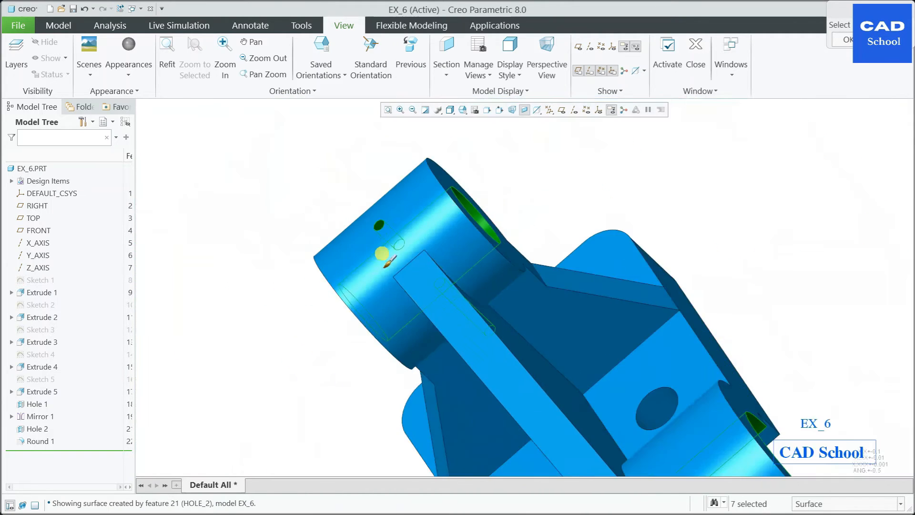
middle_drag(382, 253, 441, 194)
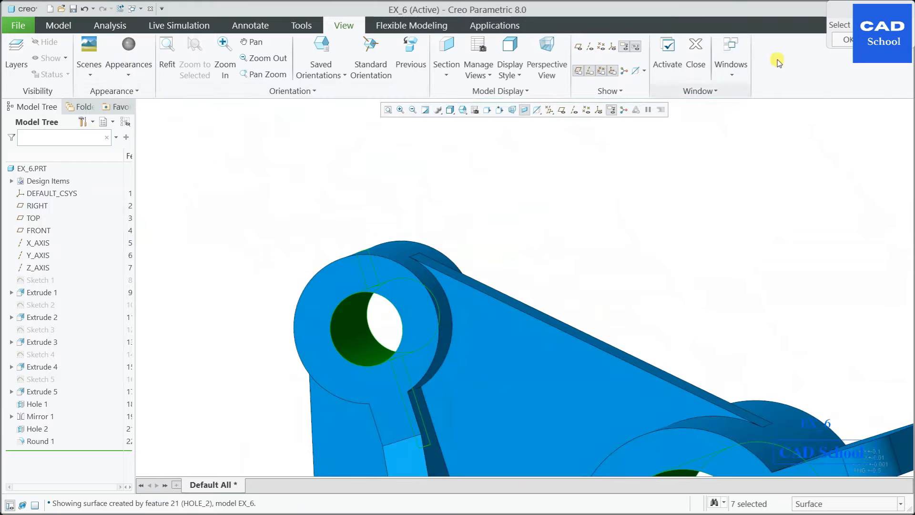
drag(842, 13, 735, 147)
click(752, 147)
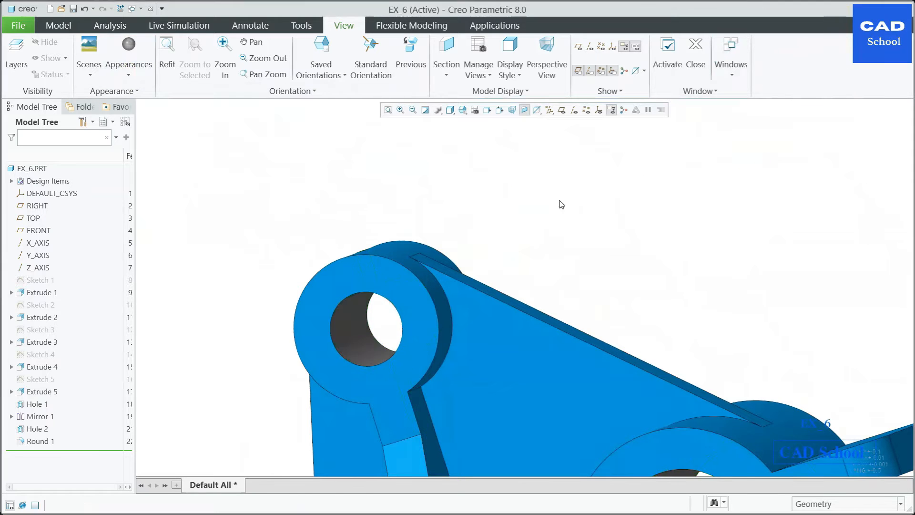
- Change the base color of the paint-metallic-grey model appearance to RGB 206.5, 214.2, 221.8
key(ctrl+d)
click(122, 76)
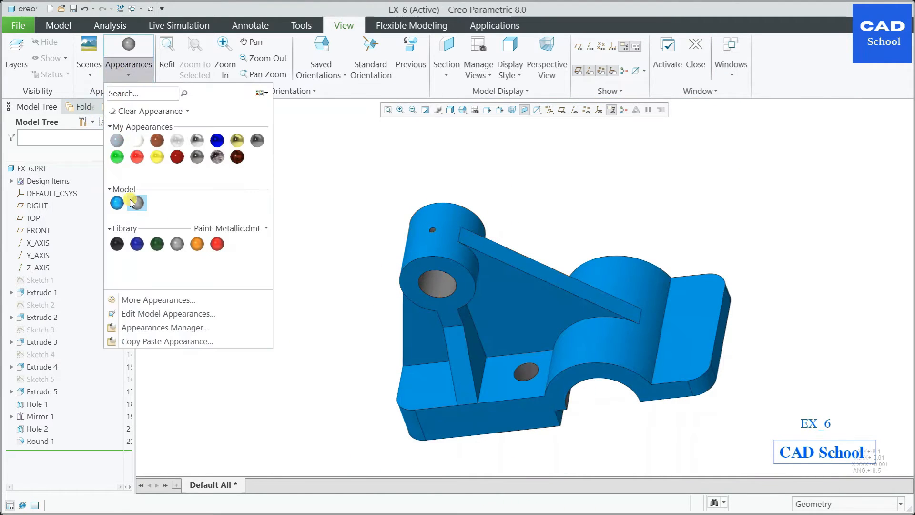
right_click(133, 199)
click(72, 223)
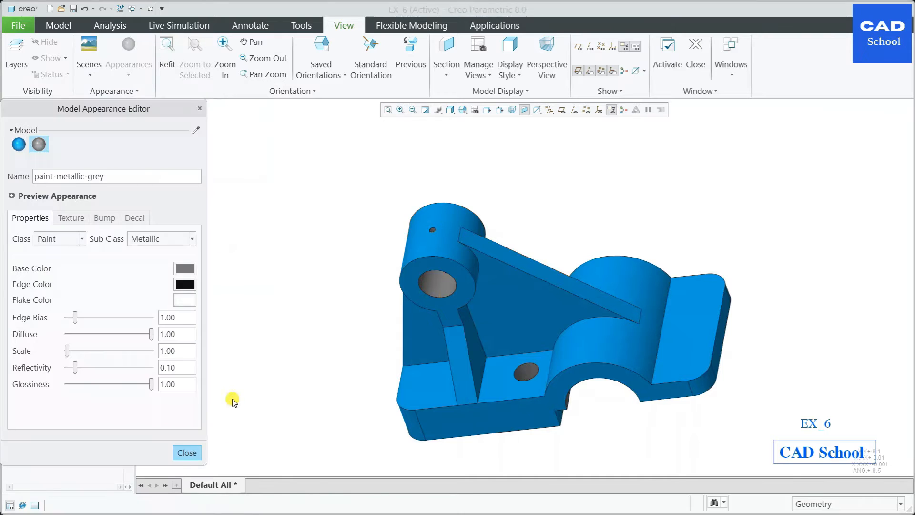
click(185, 269)
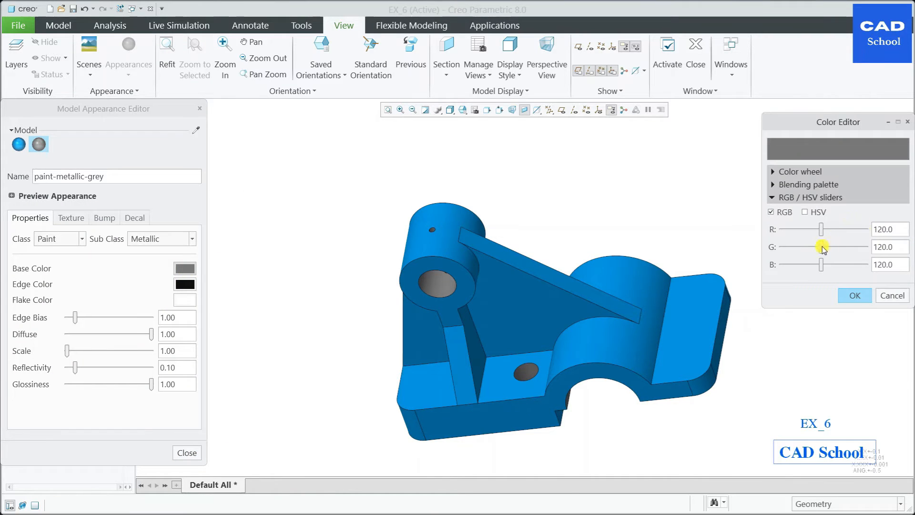
drag(821, 247, 849, 229)
drag(821, 265, 854, 265)
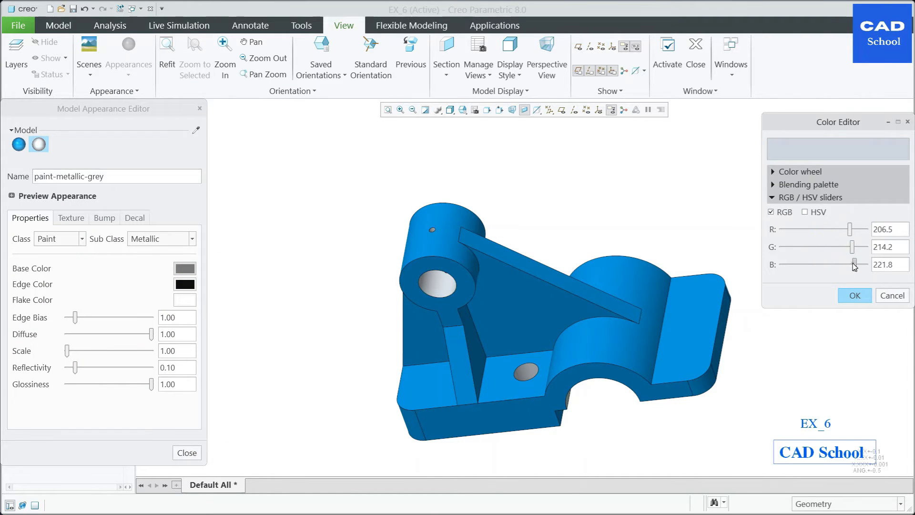
click(852, 296)
click(198, 453)
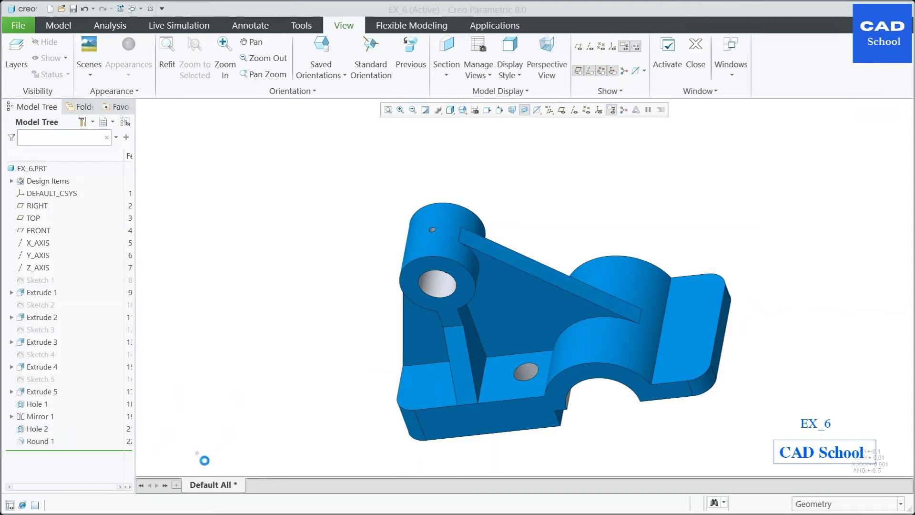
- Redefine Hole 2 in the upper boss so its depth extends up to the inner surface of the boss bore
scroll(416, 218, up, 5)
click(410, 222)
middle_drag(410, 222, 401, 196)
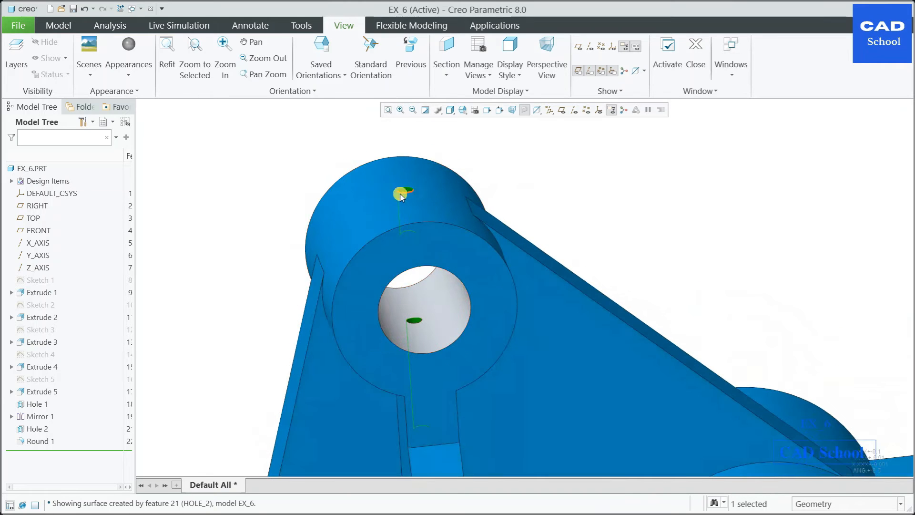
click(36, 432)
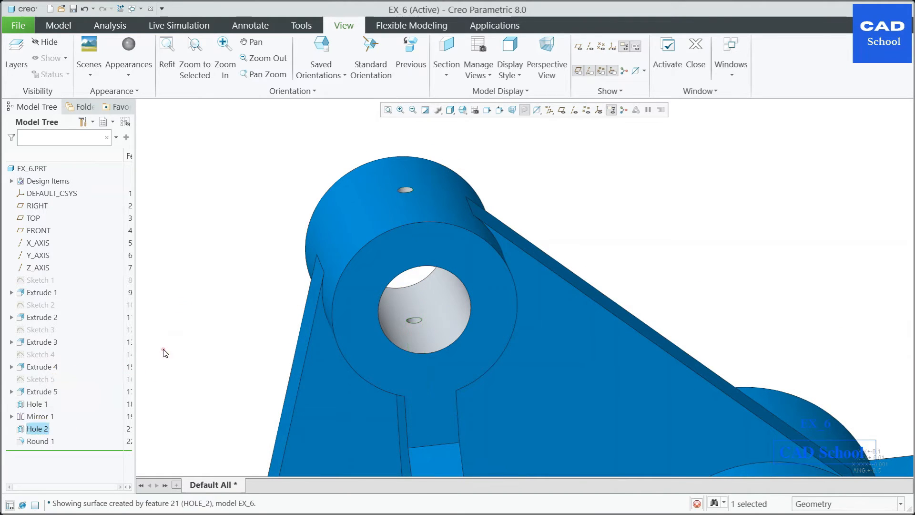
click(163, 350)
click(38, 431)
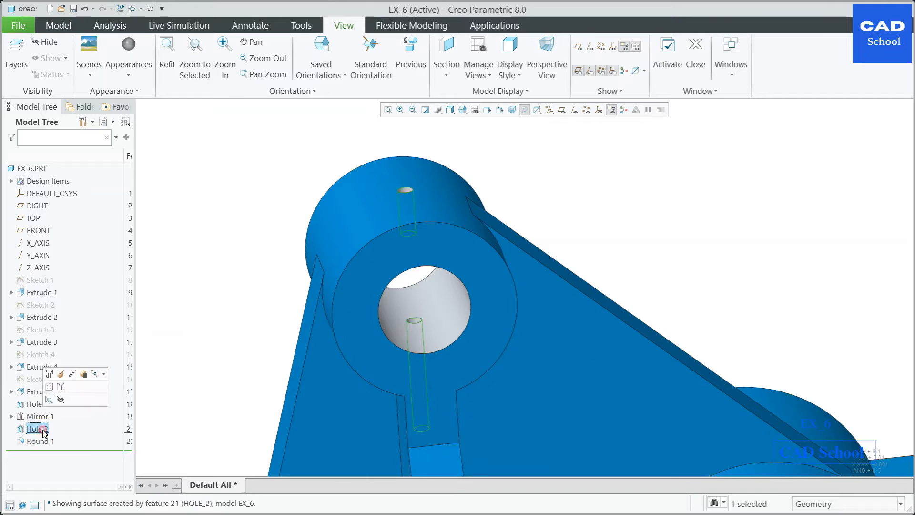
click(60, 375)
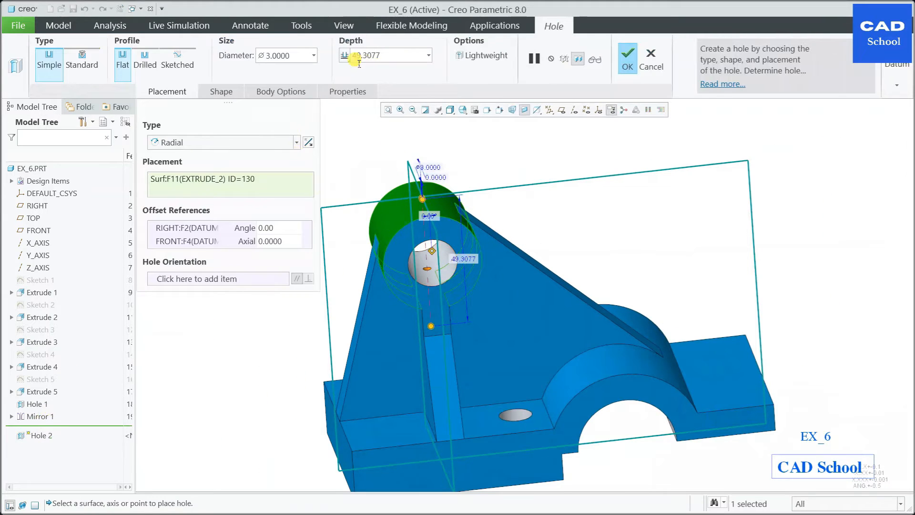
click(344, 55)
click(367, 139)
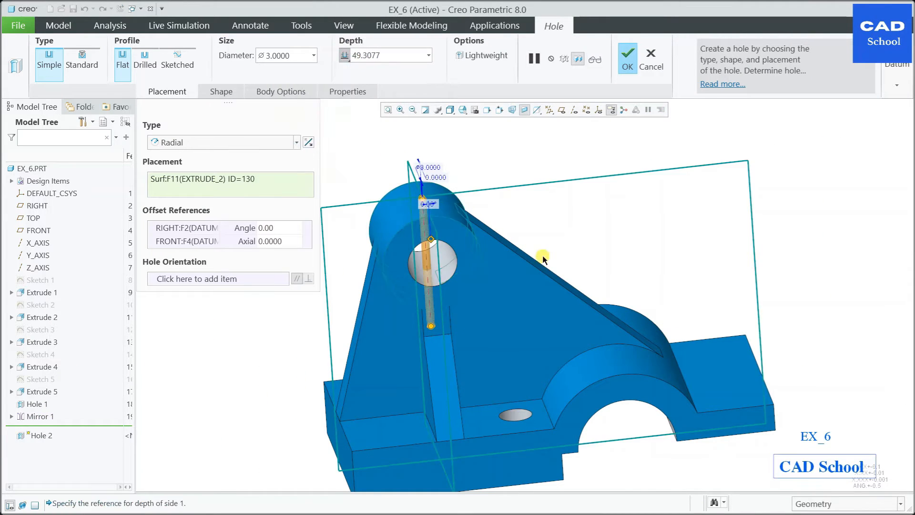
scroll(430, 229, up, 5)
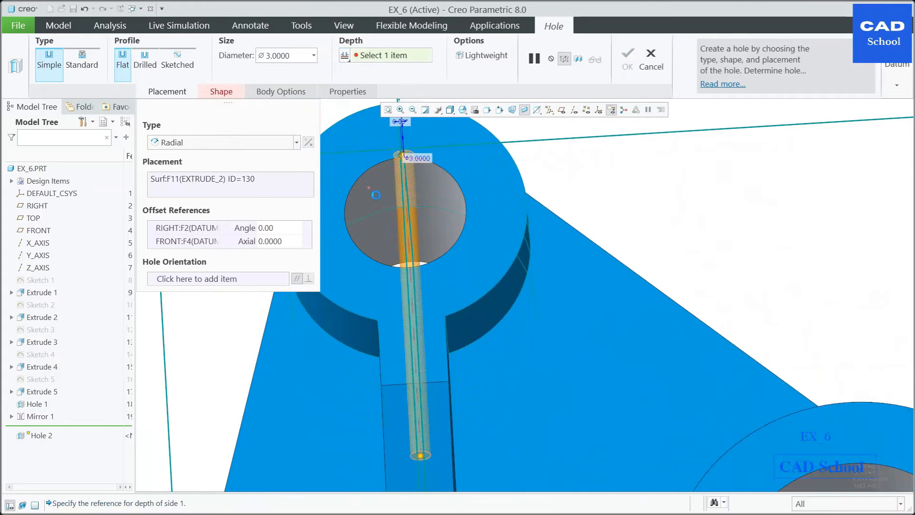
click(378, 196)
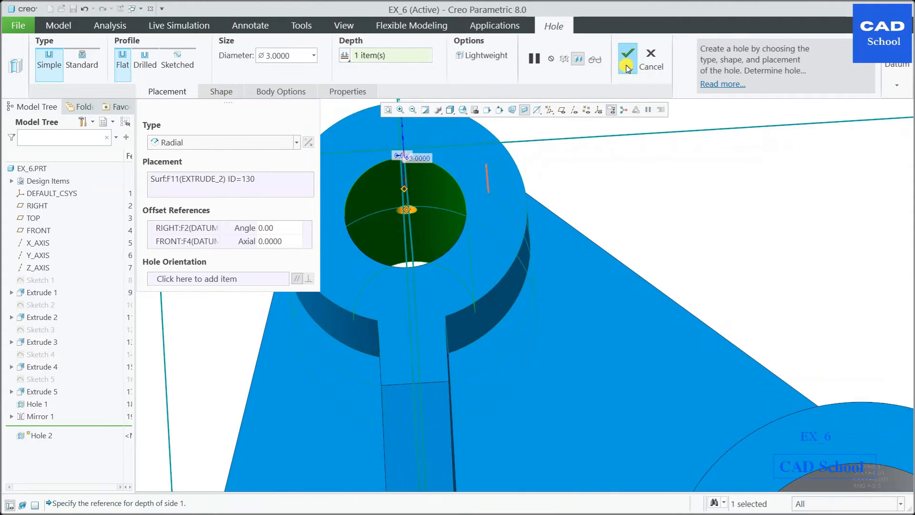
click(627, 68)
- Save the EX_6 part in the MyCreoStudy folder
key(ctrl+d)
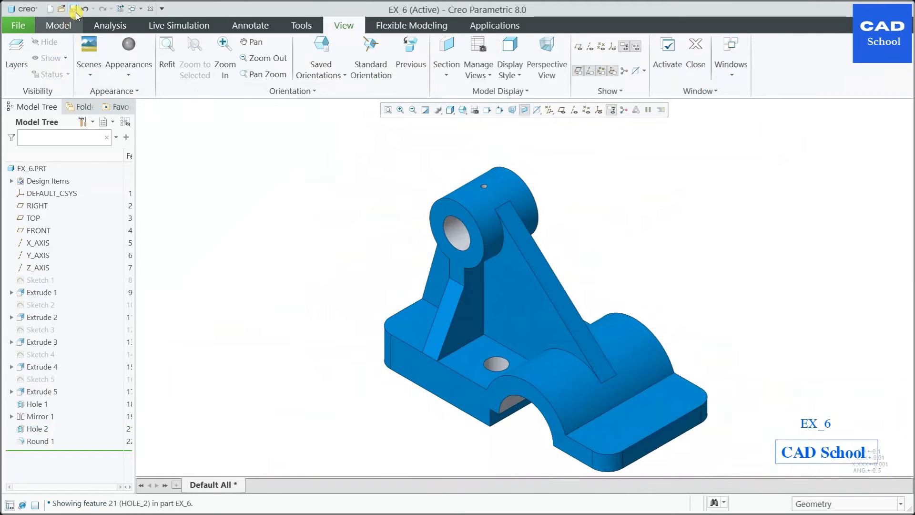
click(74, 9)
double_click(342, 208)
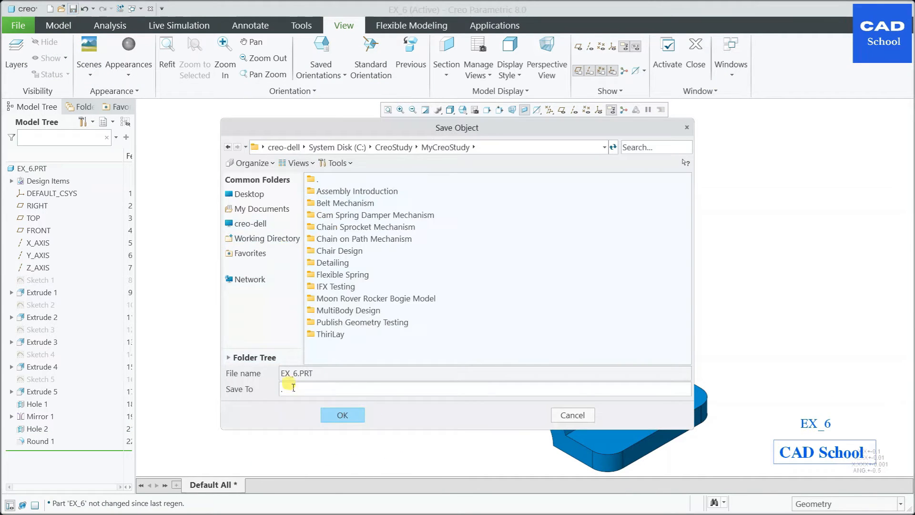
click(342, 414)
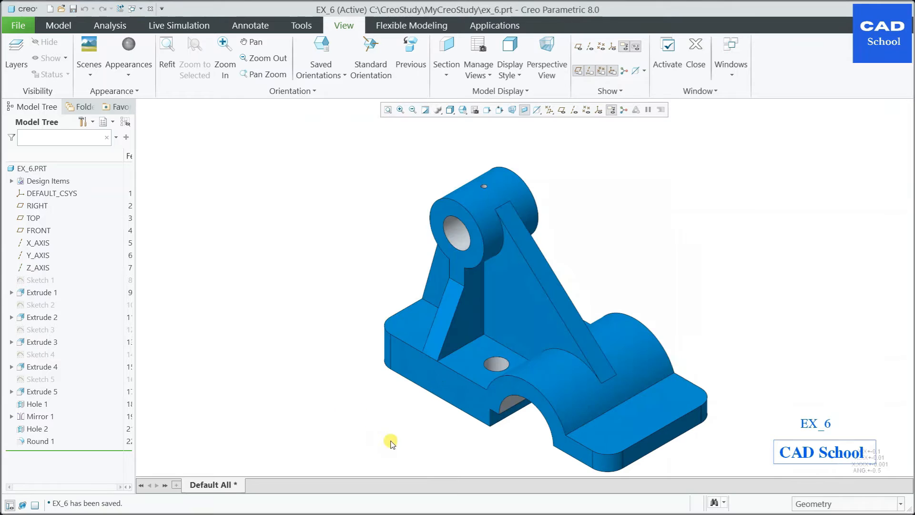
- Start a new drawing file named EX_6 without the default template
click(49, 8)
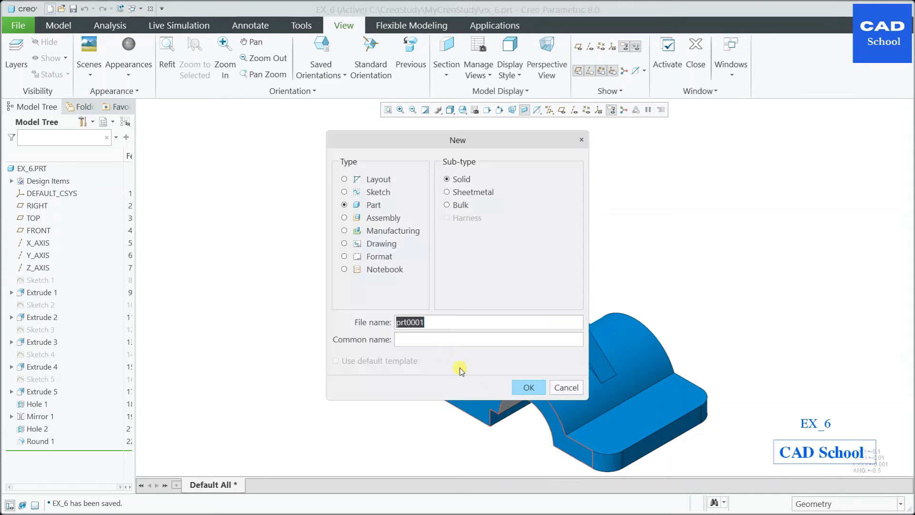
click(382, 245)
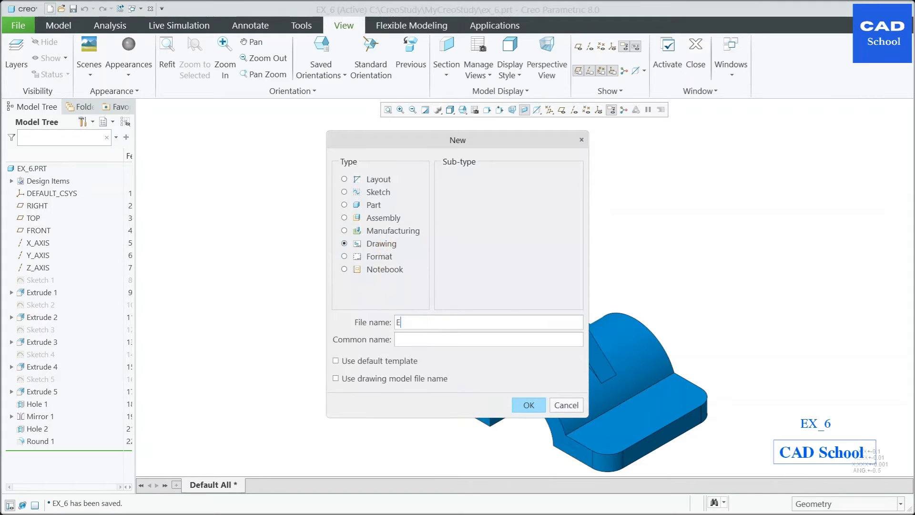
key(Return)
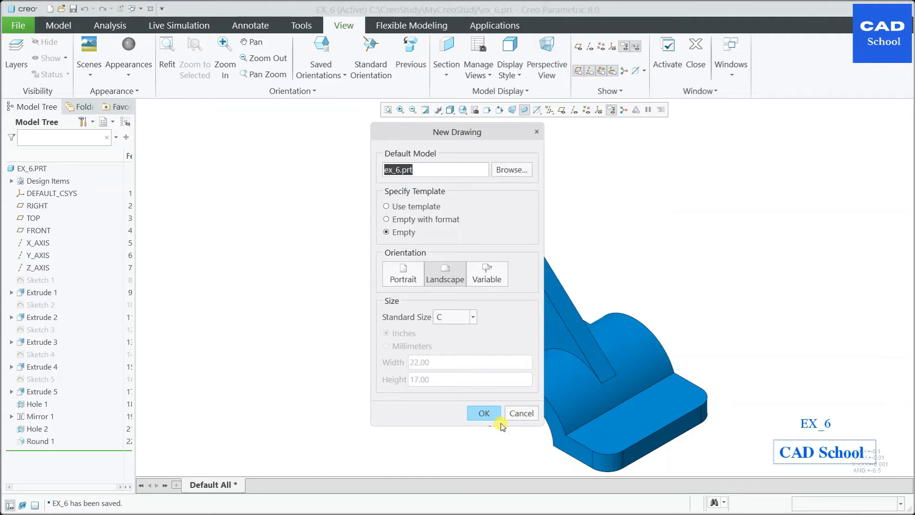
- Create the drawing of ex_6.prt on an empty A3 sheet in landscape orientation
click(473, 317)
click(448, 351)
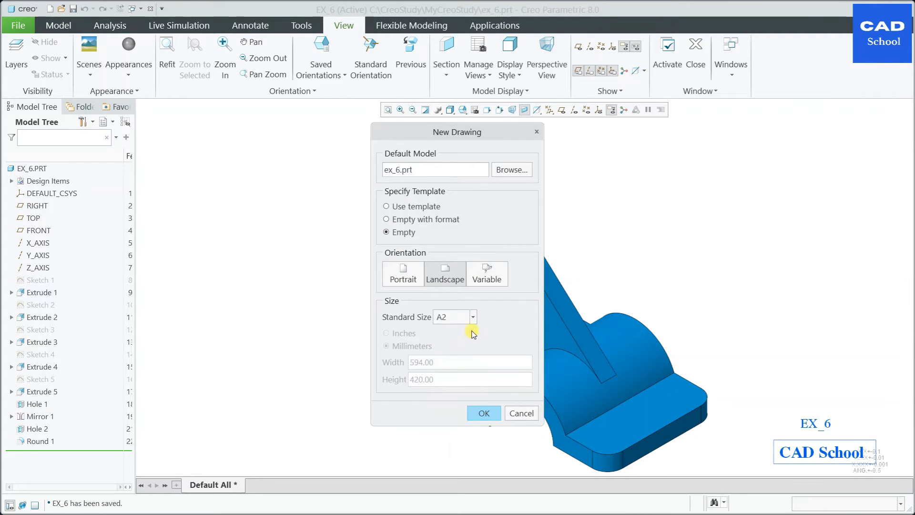
click(473, 317)
click(445, 365)
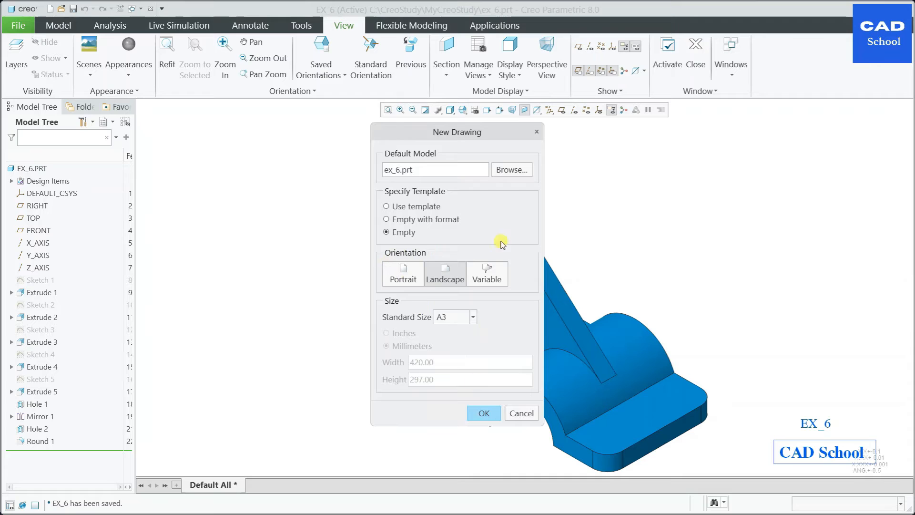
drag(459, 130, 310, 122)
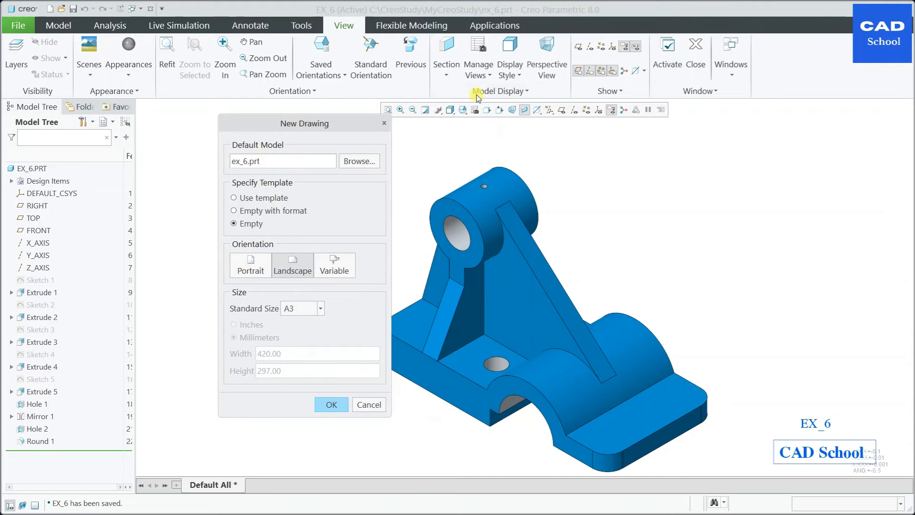
click(332, 404)
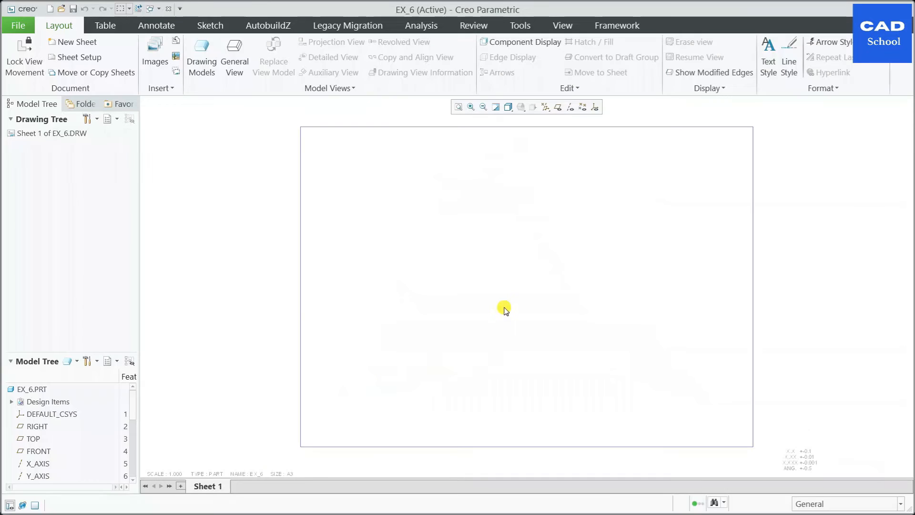
- Place a general view with no combined state in the upper-left area of the sheet and orient it to FRONT
click(247, 76)
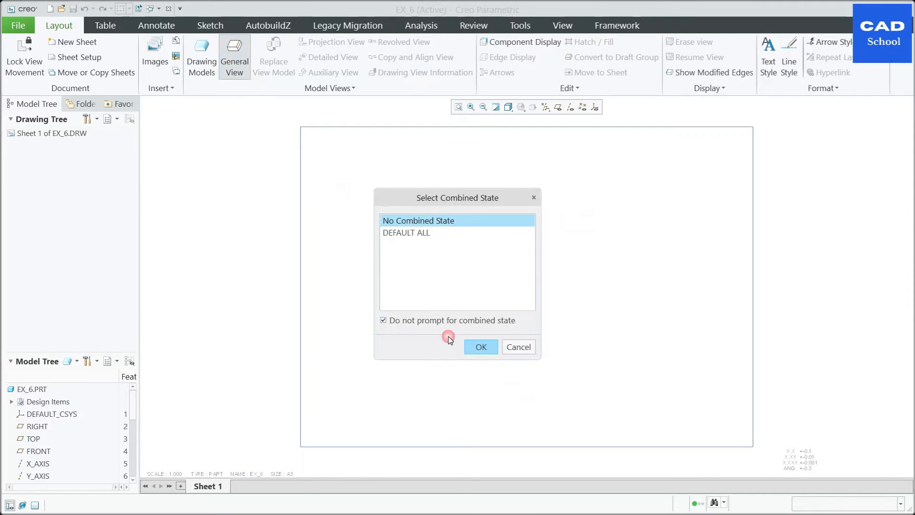
click(481, 346)
click(384, 234)
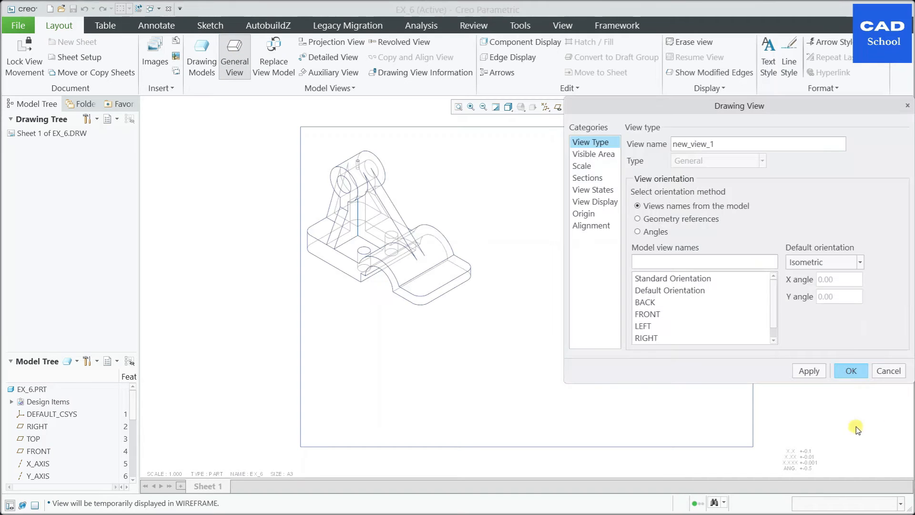
click(649, 316)
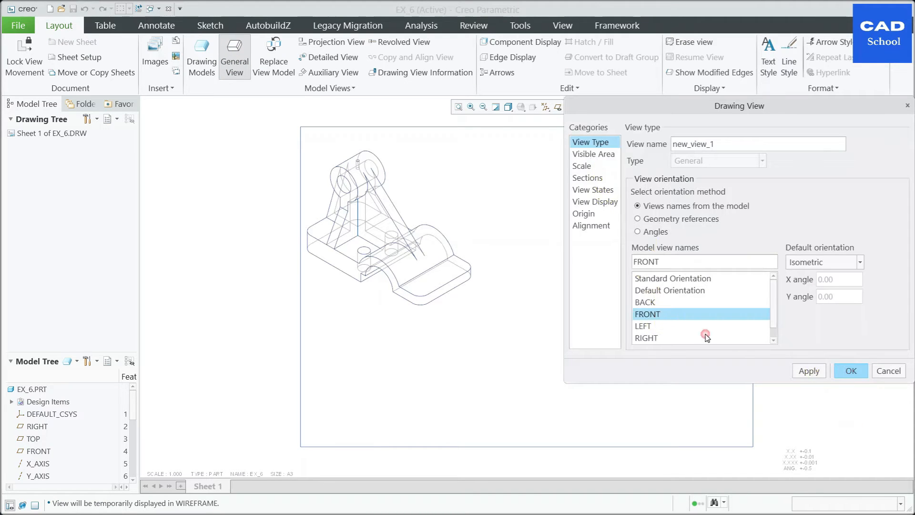
click(807, 371)
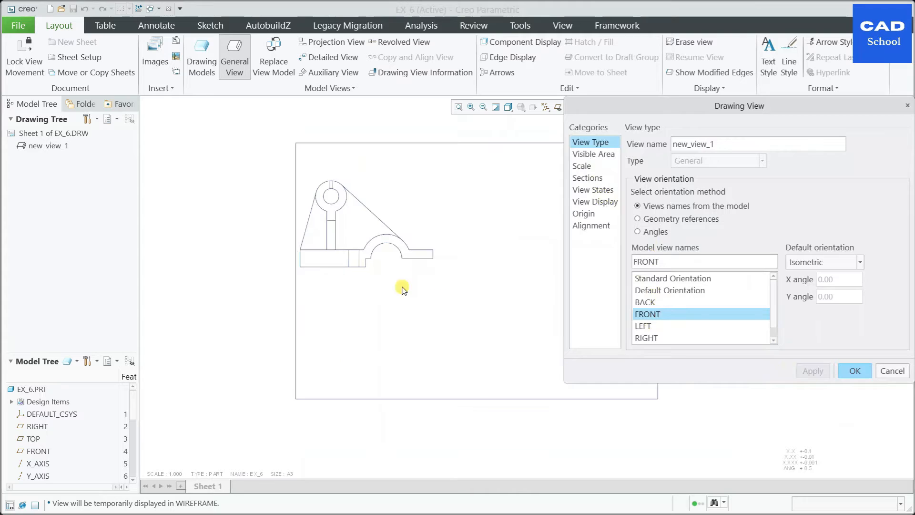
- Give the front view a custom scale of 0.8, with Hidden display style and tangent edges set to None
click(581, 166)
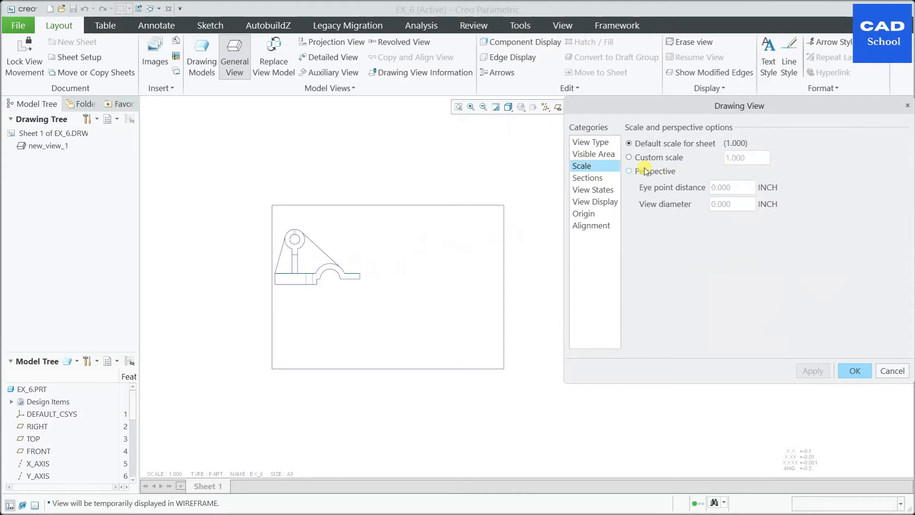
click(645, 162)
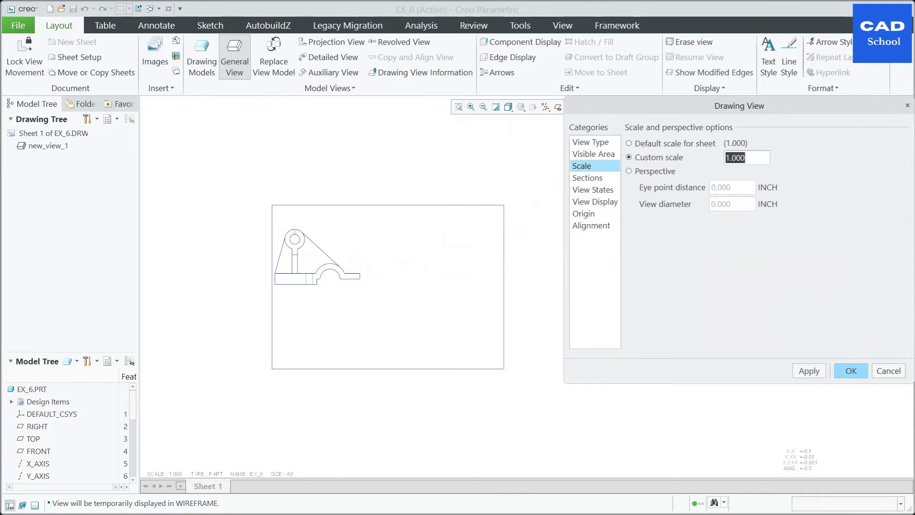
click(809, 371)
click(610, 202)
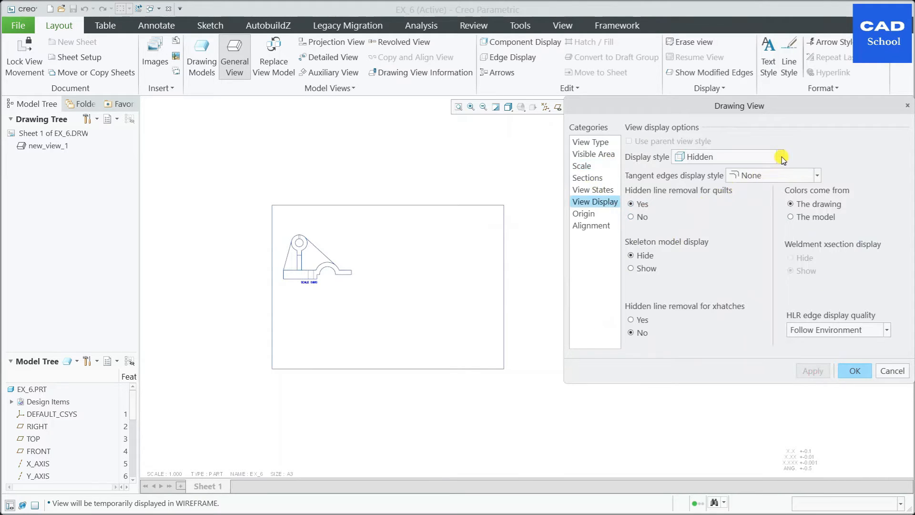
- Try the Default tangent edges display style on the front view, then restore it to None
scroll(319, 283, up, 5)
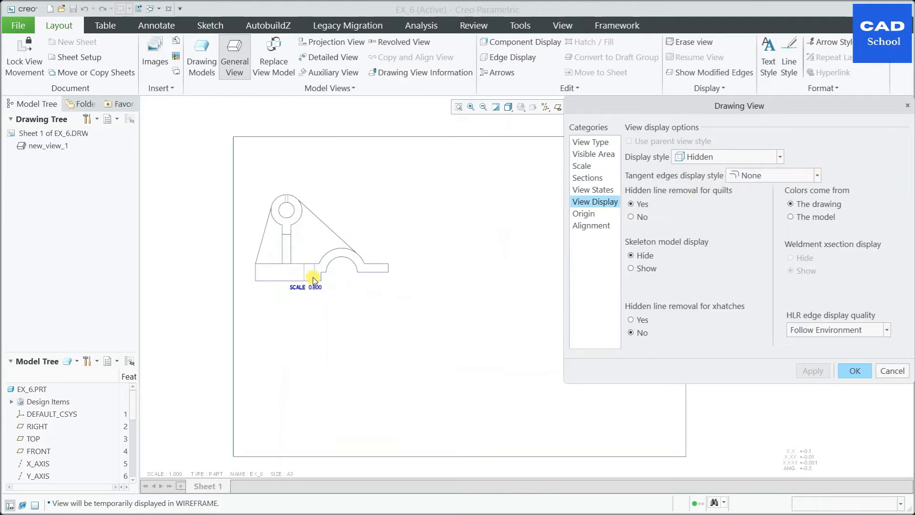
click(818, 175)
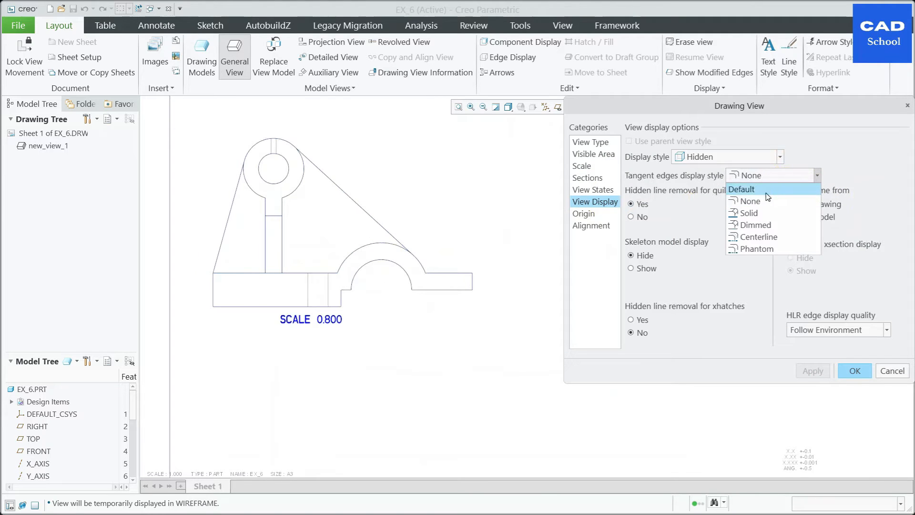
click(762, 192)
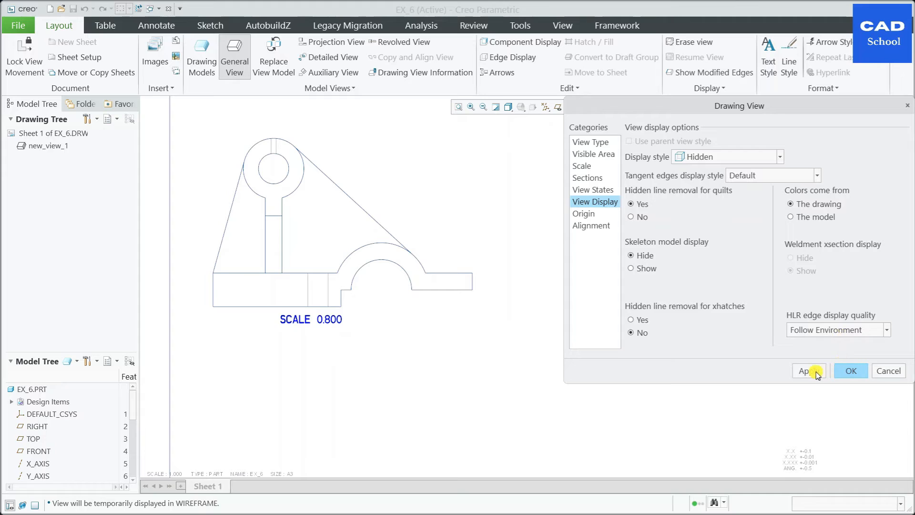
click(816, 372)
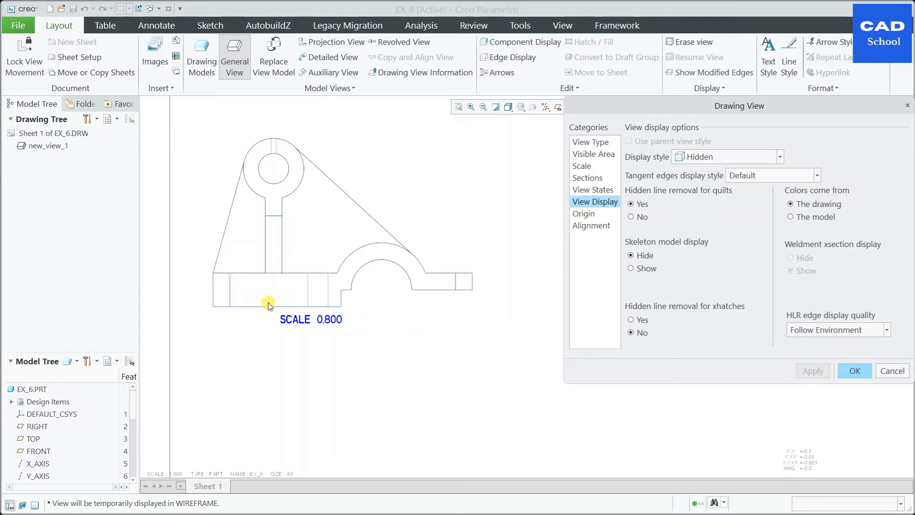
click(817, 176)
click(763, 186)
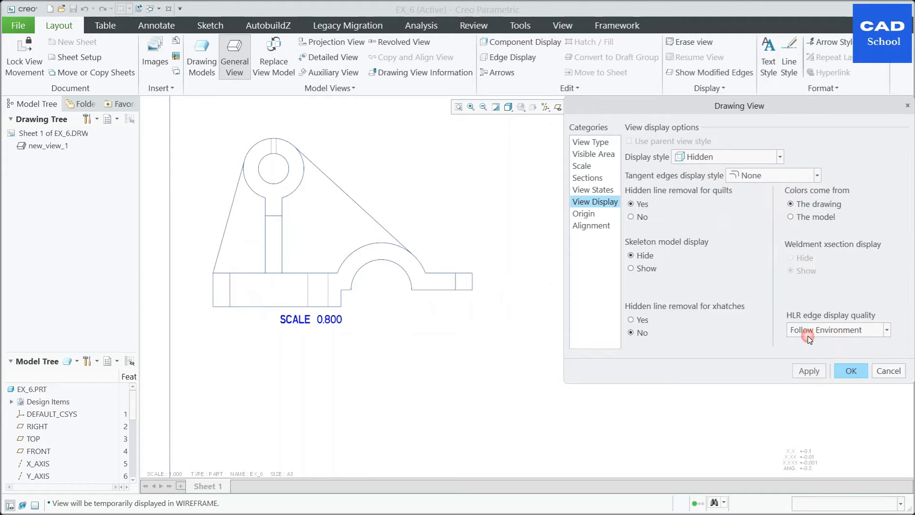
click(813, 371)
- Set the front view's HLR edge display quality to High and accept its view settings
click(886, 329)
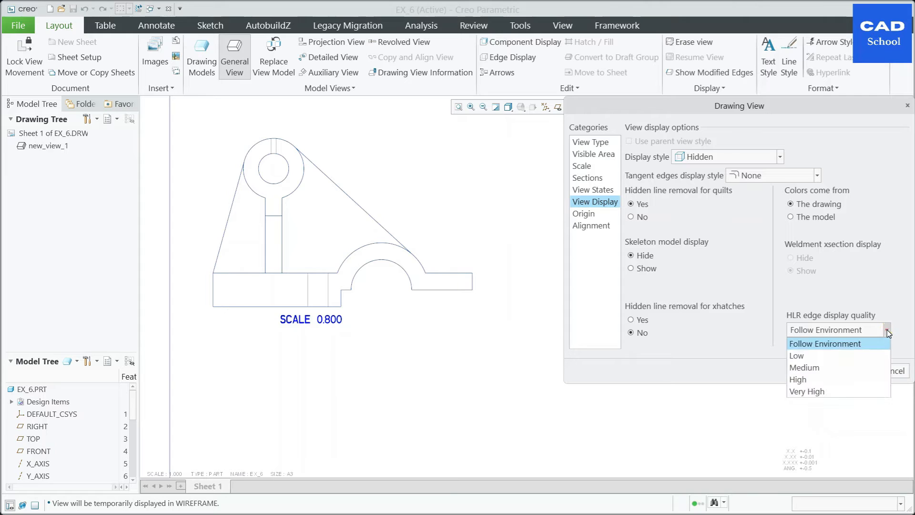
click(805, 380)
click(813, 374)
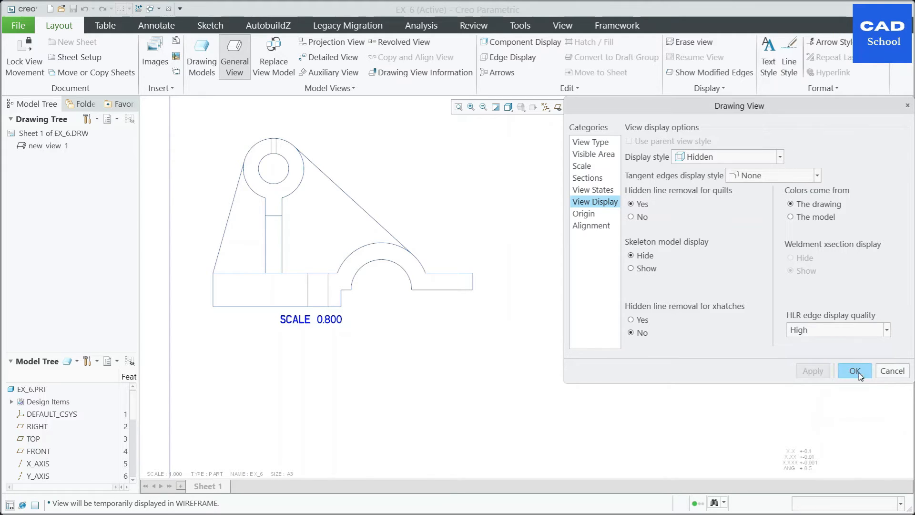
click(851, 370)
- Move the front view down to the lower-left area of the A3 sheet
scroll(552, 240, up, 3)
mouse_move(494, 233)
mouse_down()
mouse_move(542, 310)
mouse_move(546, 338)
mouse_move(535, 327)
mouse_move(560, 342)
mouse_up()
scroll(605, 308, down, 2)
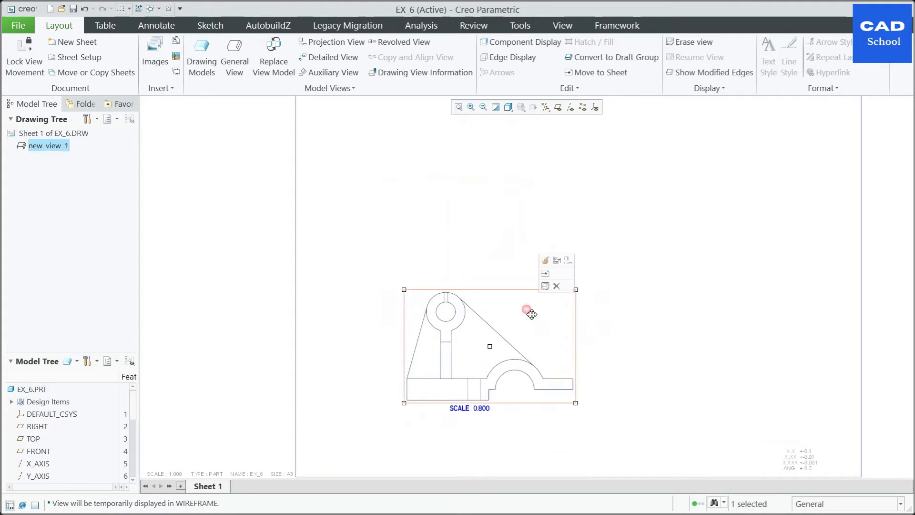
scroll(507, 306, up, 3)
scroll(574, 334, down, 2)
click(595, 337)
- Create a projection view from the front view and place it above as the top view
click(455, 304)
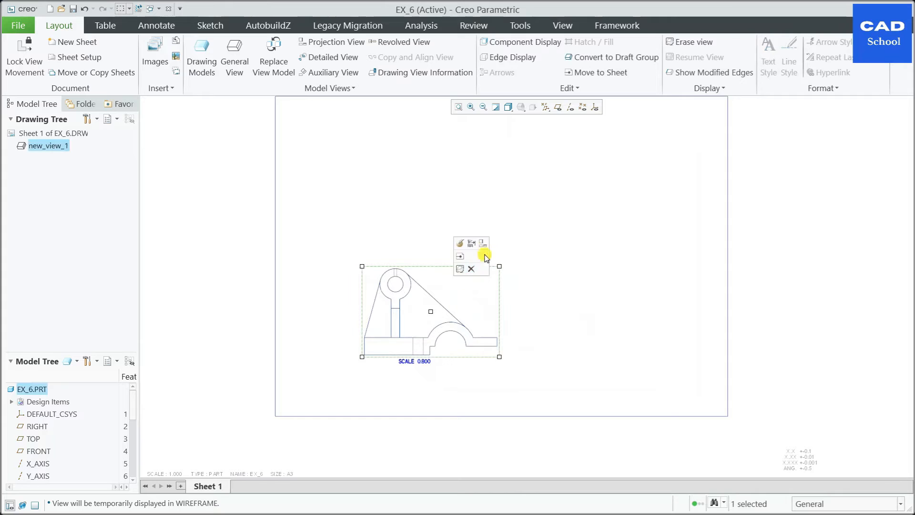
click(469, 300)
click(470, 178)
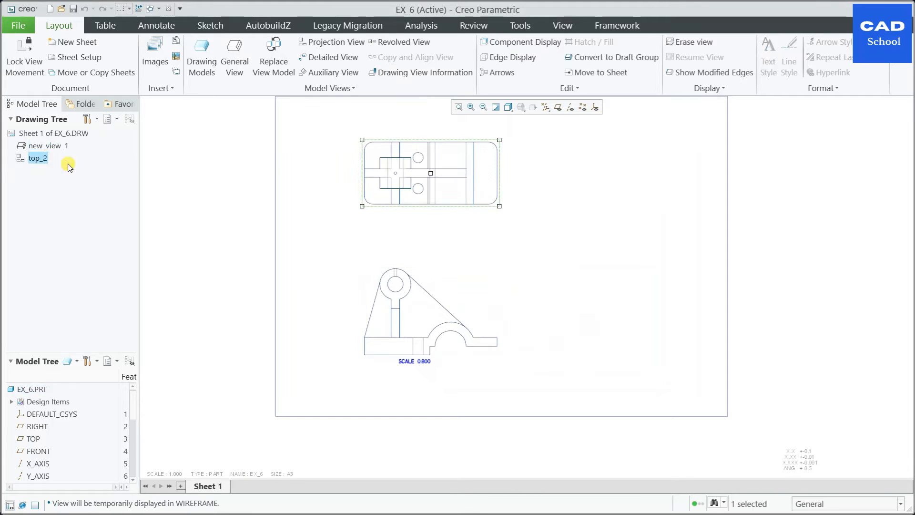
- Create a second projection view from the front view and place it to the right as the side view
click(471, 291)
click(492, 232)
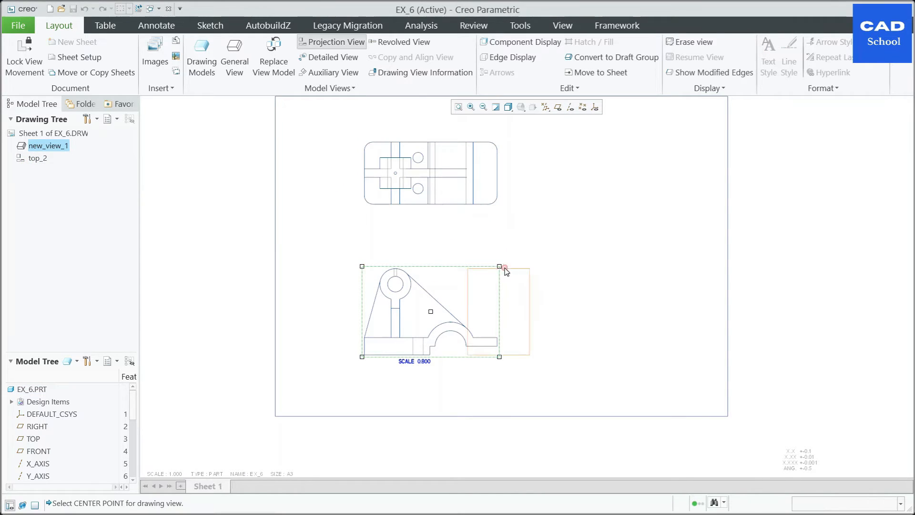
click(603, 311)
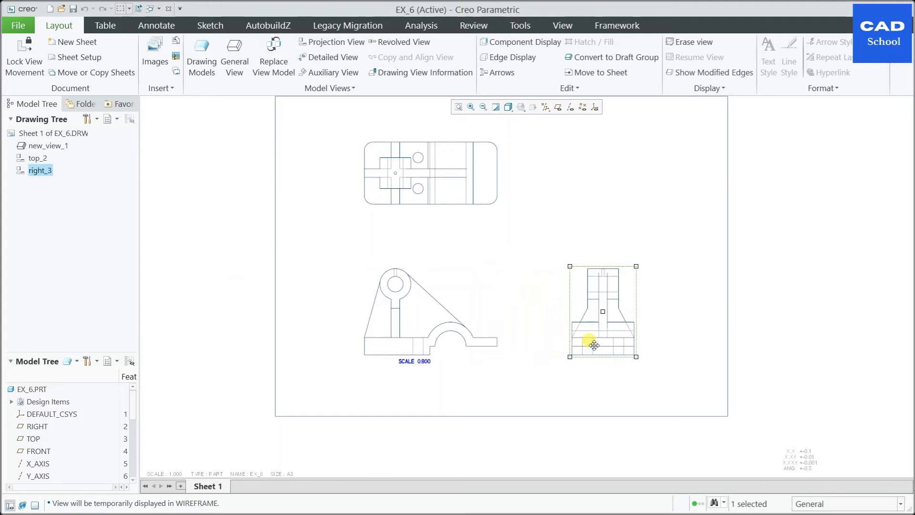
click(675, 323)
- Set the tangent edges display style of the top view to Default and apply it
scroll(529, 194, down, 1)
scroll(420, 178, down, 1)
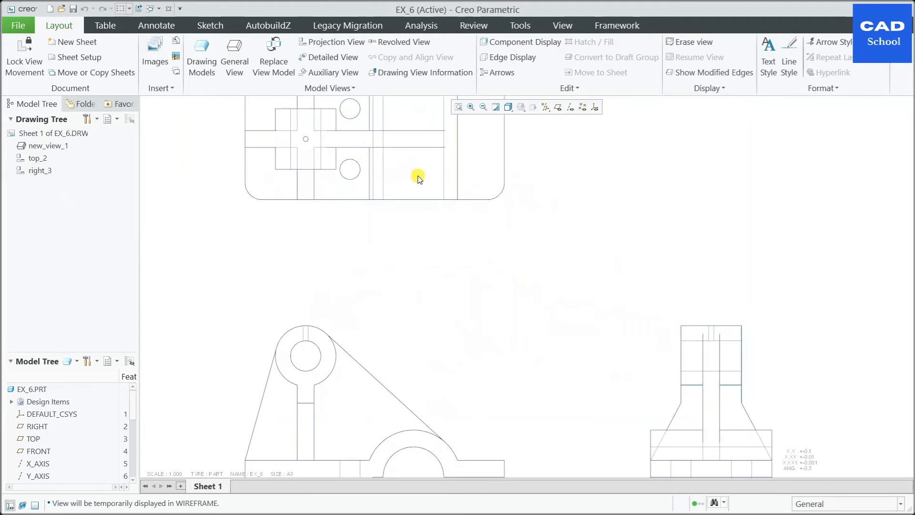
double_click(419, 179)
click(590, 202)
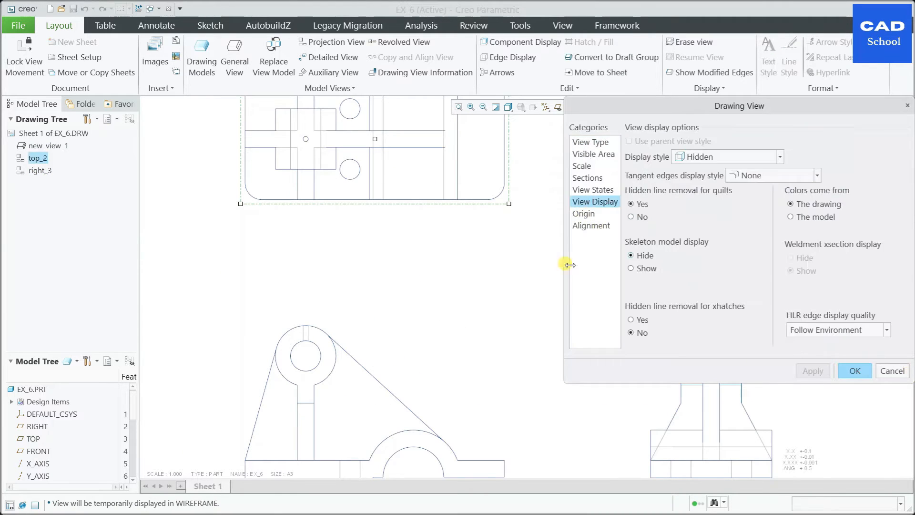
scroll(396, 247, up, 2)
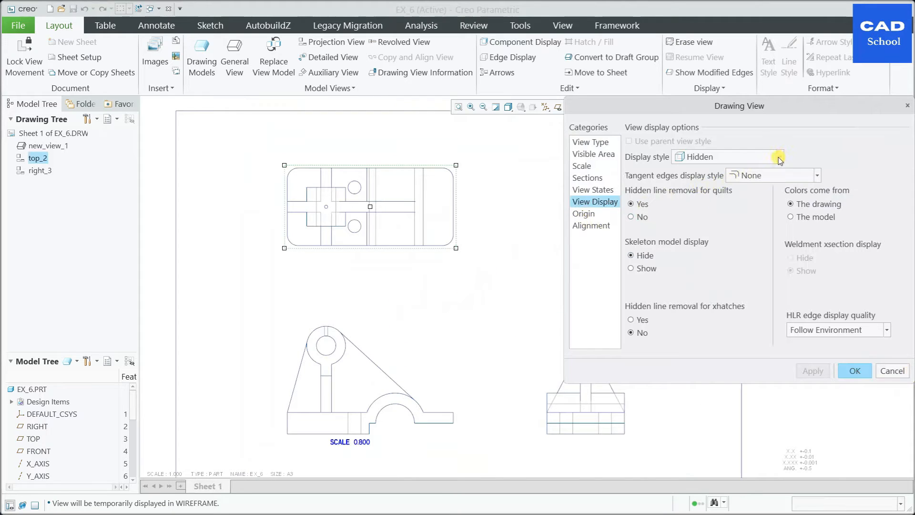
scroll(336, 220, down, 1)
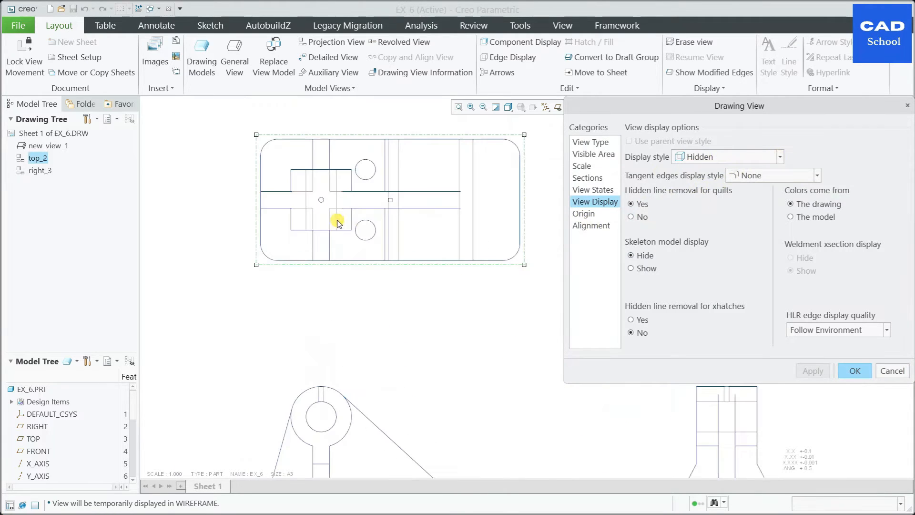
click(817, 176)
click(762, 189)
click(811, 371)
scroll(395, 200, down, 1)
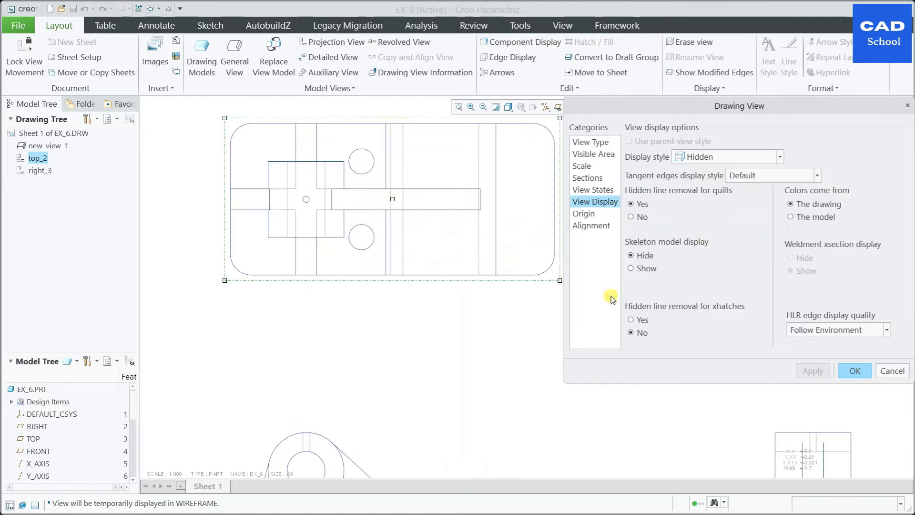
- Set the top view's HLR edge display quality to High and accept its view settings
click(892, 330)
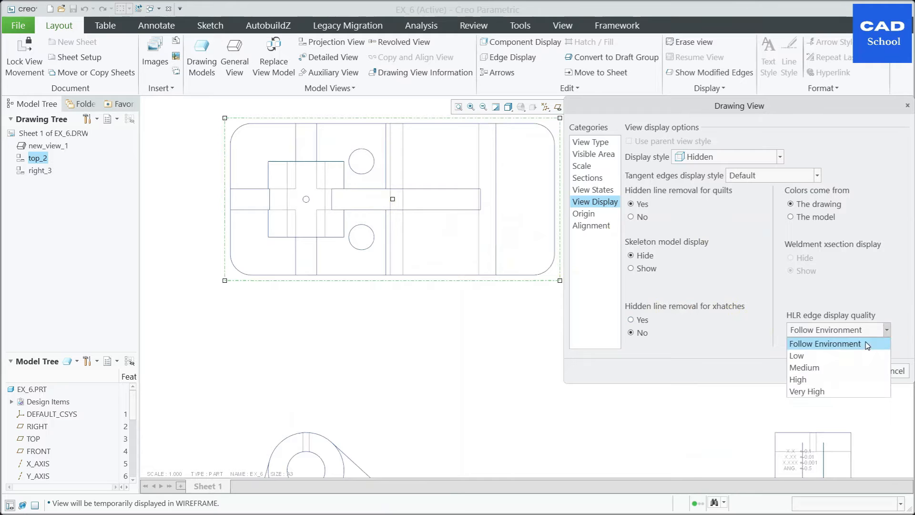
click(815, 378)
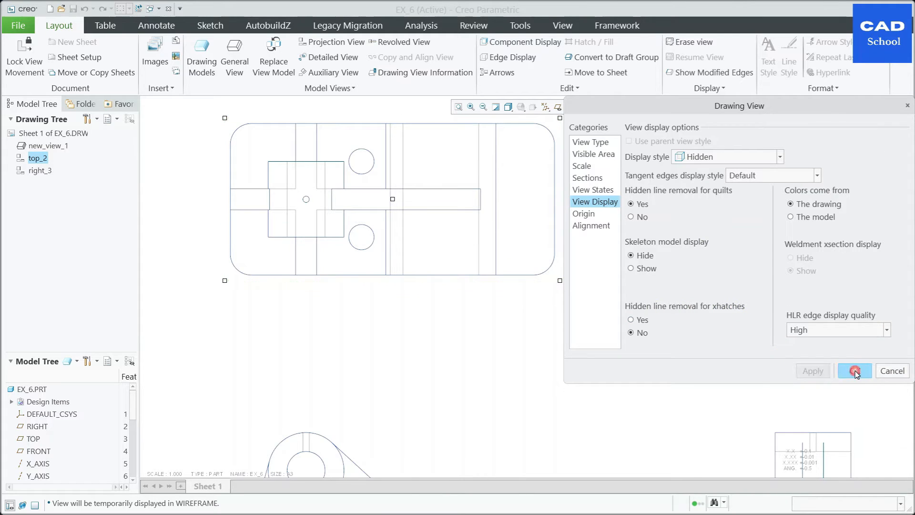
click(850, 370)
- Open the view display settings of the right side view
scroll(586, 394, up, 3)
scroll(600, 388, down, 2)
double_click(672, 372)
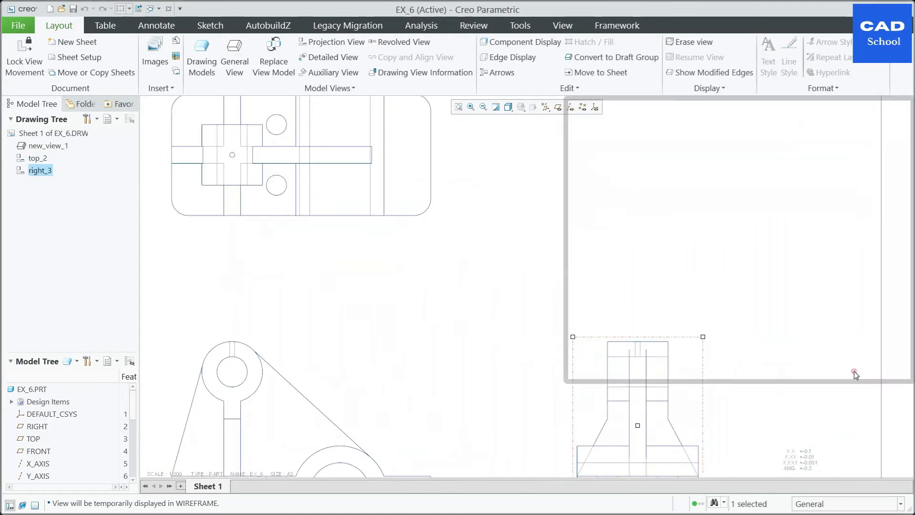
click(595, 201)
scroll(286, 193, up, 3)
scroll(367, 266, down, 3)
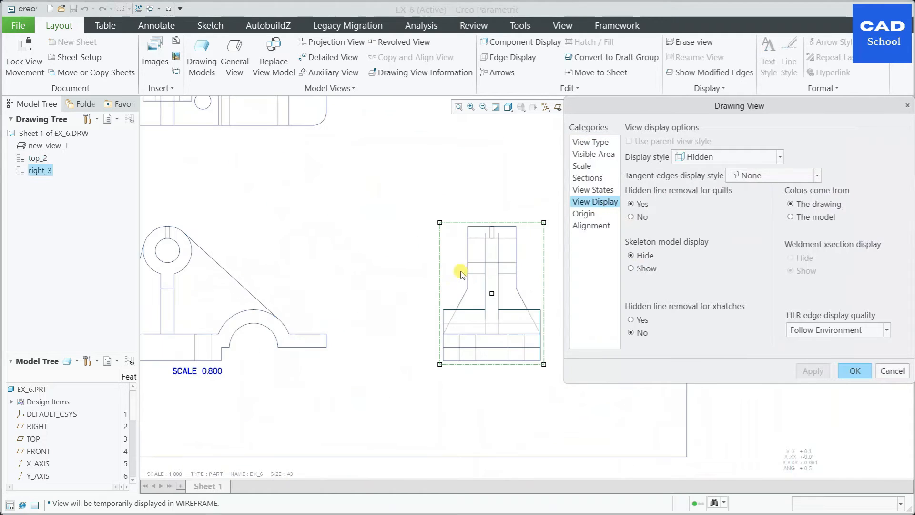
scroll(517, 261, up, 1)
scroll(519, 271, down, 3)
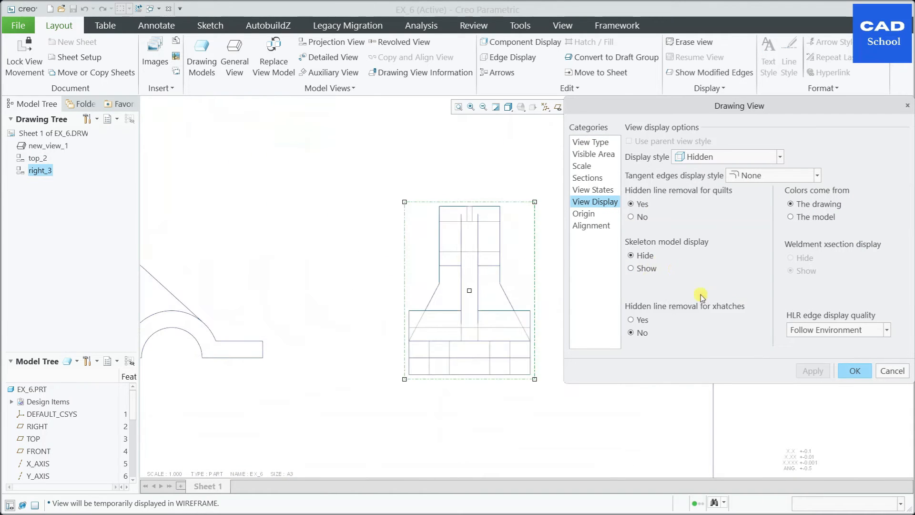
- Try the Default tangent edges display style on the right side view, then restore it to None
click(821, 176)
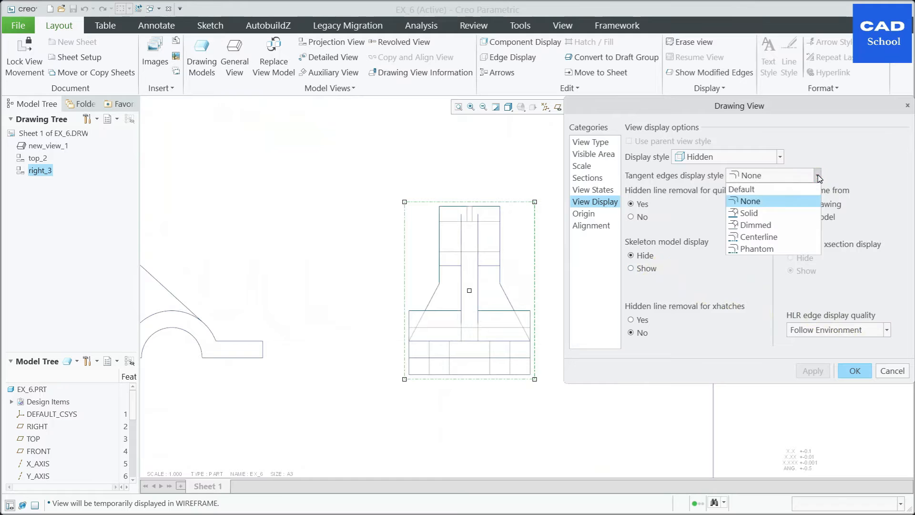
click(764, 191)
click(811, 371)
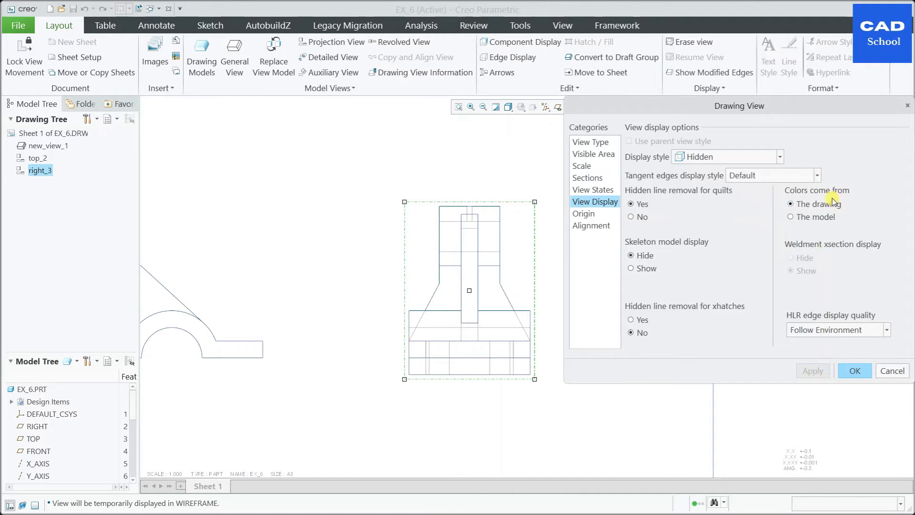
click(816, 176)
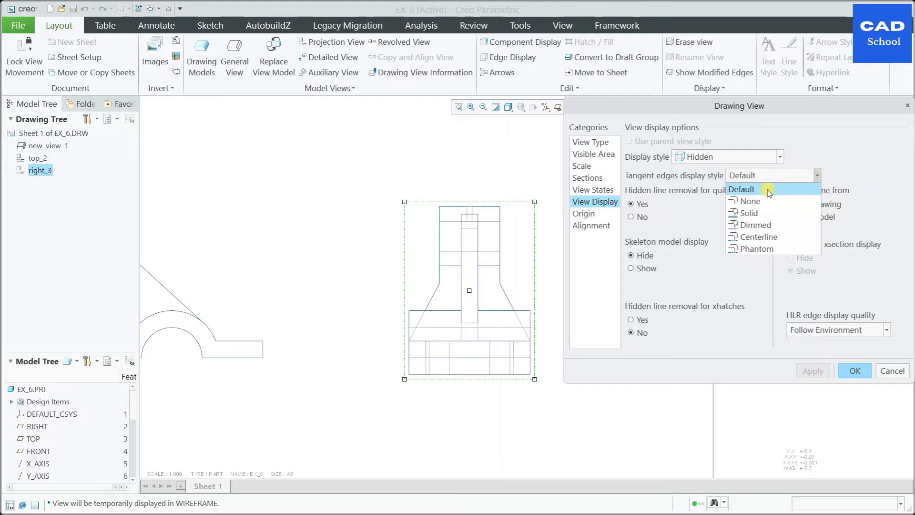
click(757, 200)
click(809, 371)
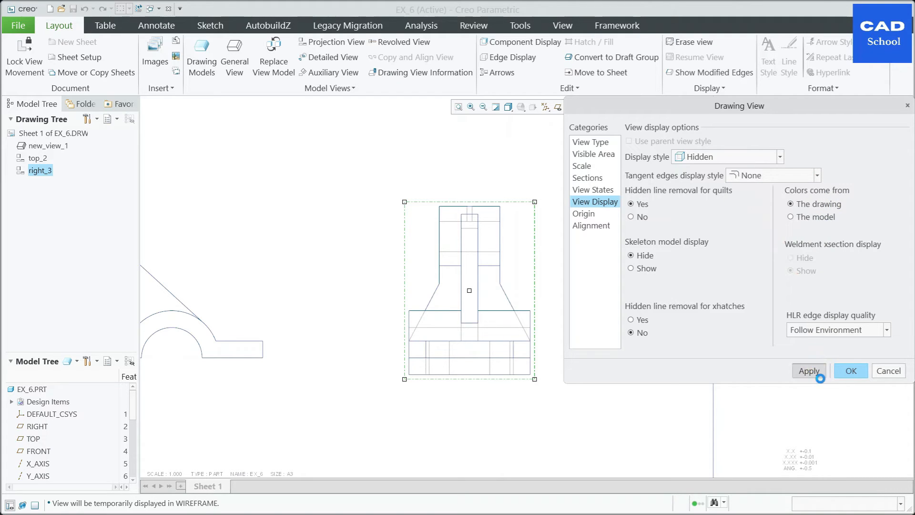
- Apply High HLR edge display quality to the right side view and close its view settings
click(886, 329)
click(816, 379)
click(814, 375)
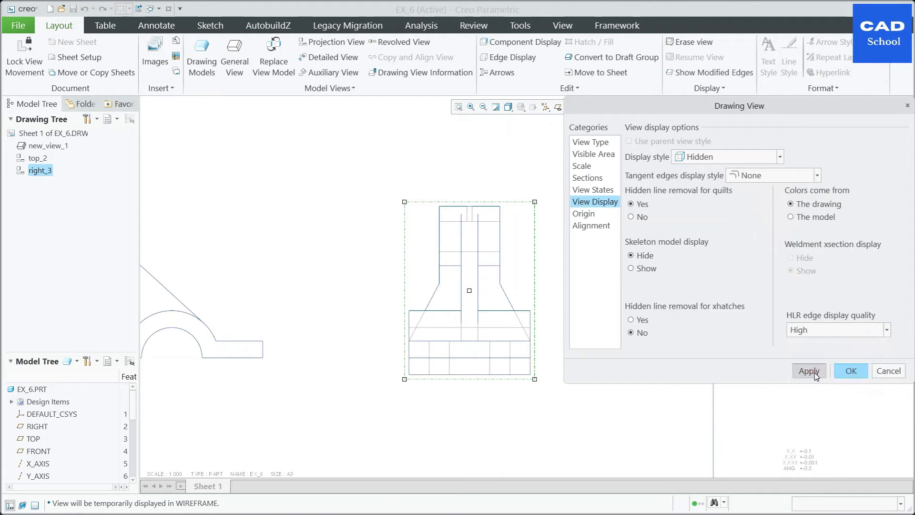
click(871, 369)
click(680, 344)
- Start Show Model Annotations for model datums and select the whole EX_6 part to mark its axes in all three views
scroll(679, 331, up, 3)
scroll(533, 228, down, 1)
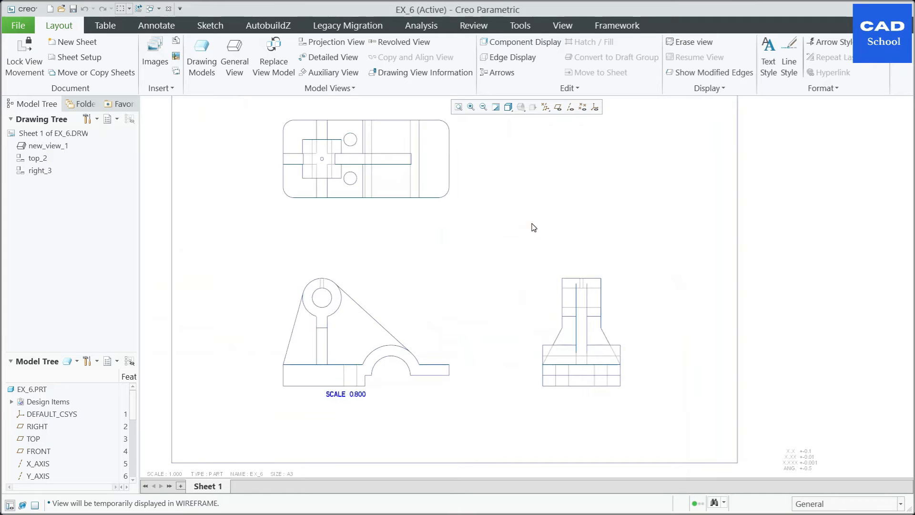
scroll(527, 212, up, 2)
scroll(527, 210, down, 1)
scroll(451, 175, down, 1)
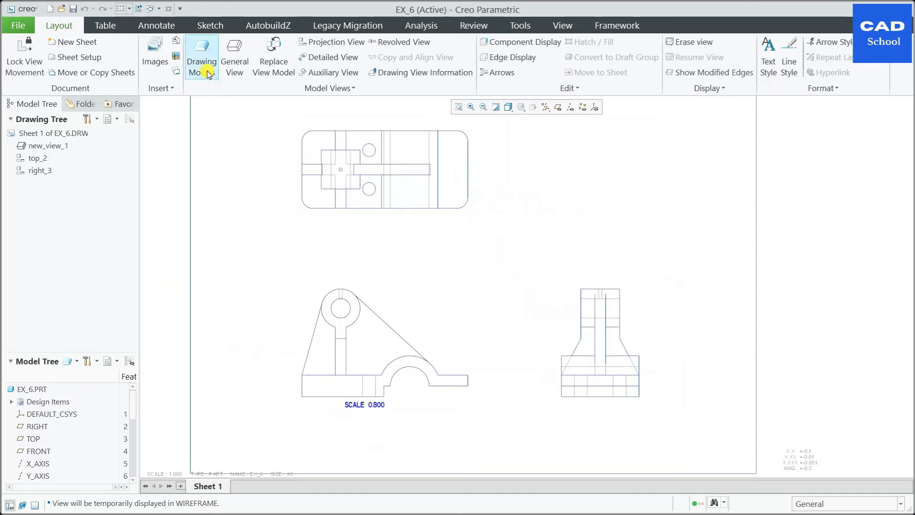
click(156, 26)
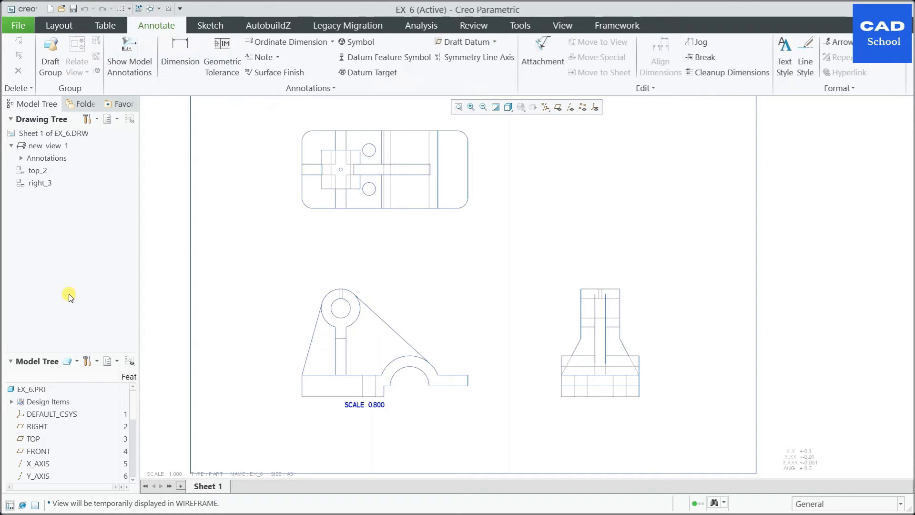
click(125, 54)
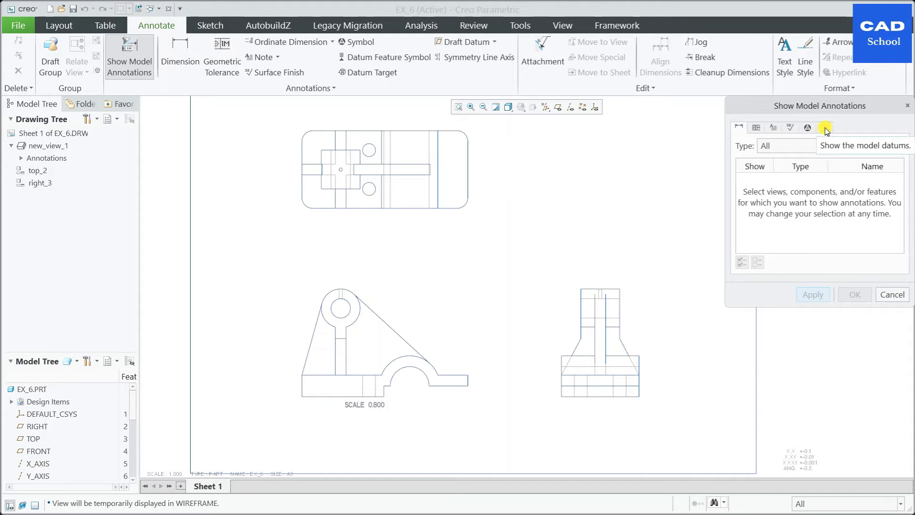
click(825, 128)
click(32, 389)
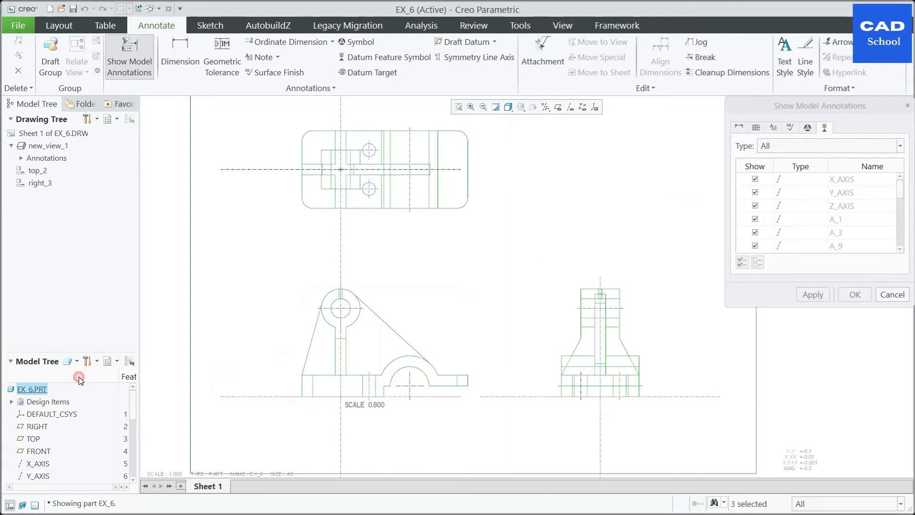
- Exclude X_AXIS and Y_AXIS from the model datums, apply the remaining axes to the views, and finish showing annotations
scroll(430, 218, up, 3)
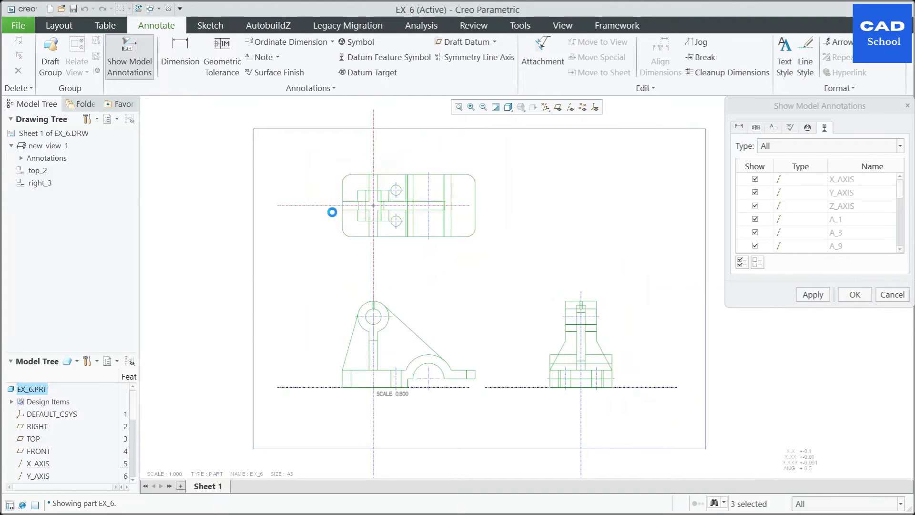
scroll(360, 348, down, 3)
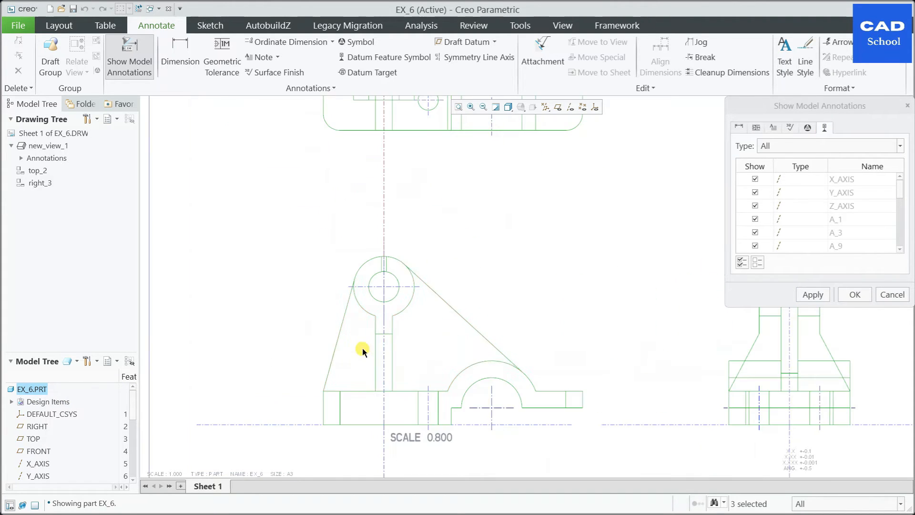
click(382, 366)
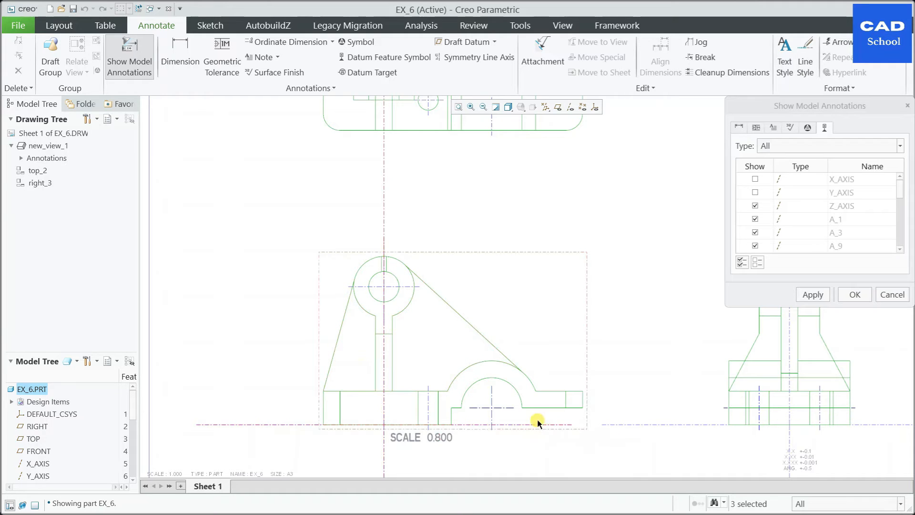
scroll(408, 443, down, 3)
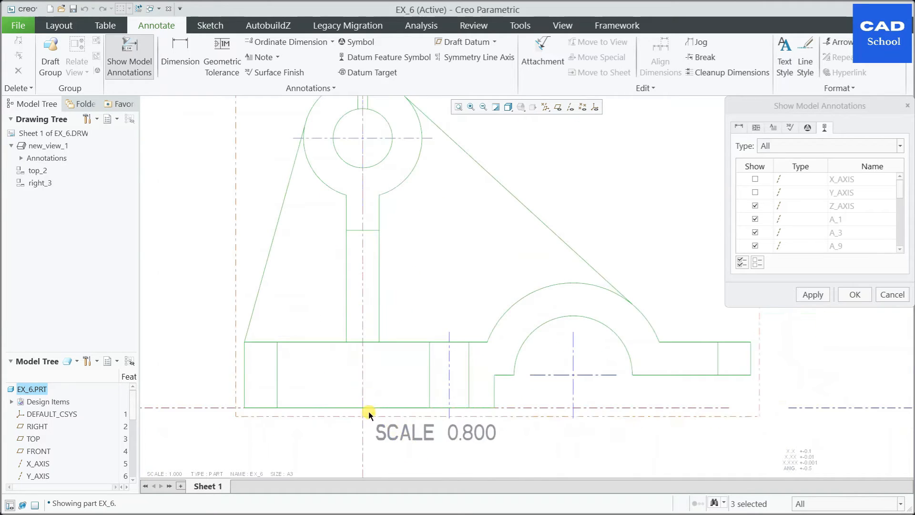
scroll(772, 412, up, 3)
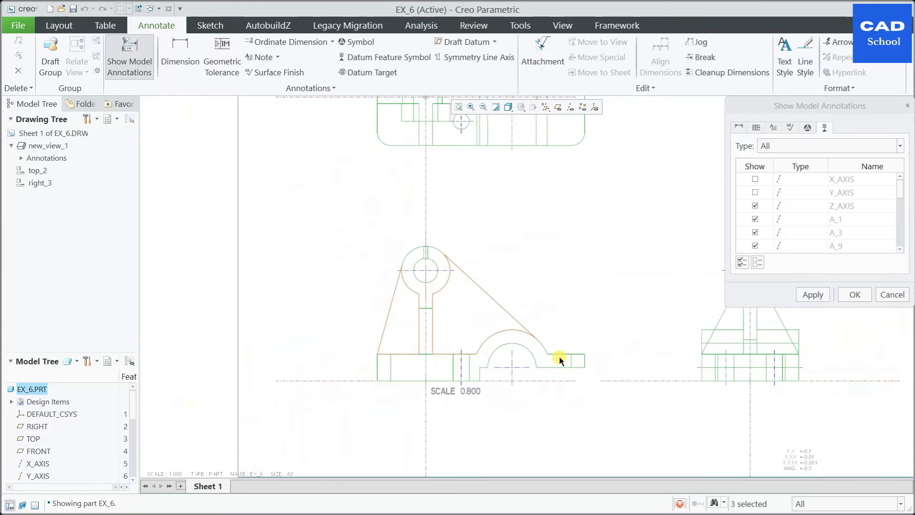
scroll(751, 416, down, 5)
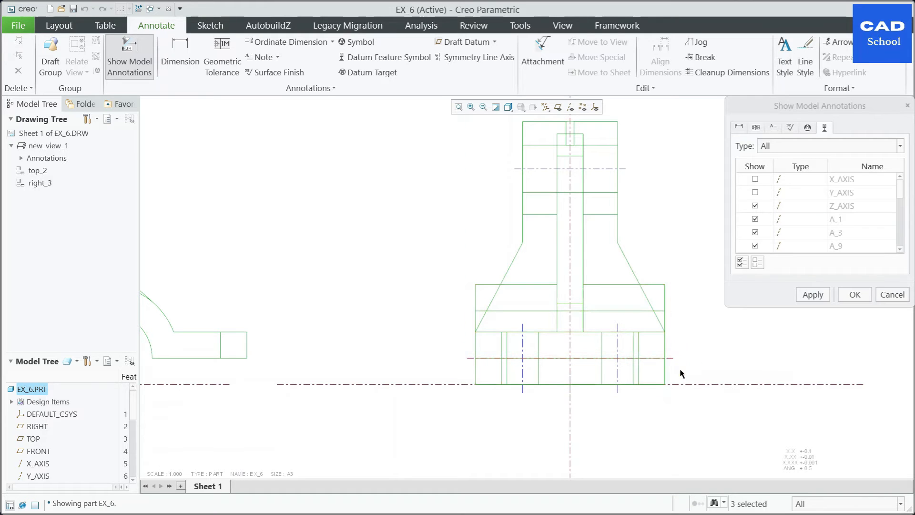
scroll(600, 239, up, 2)
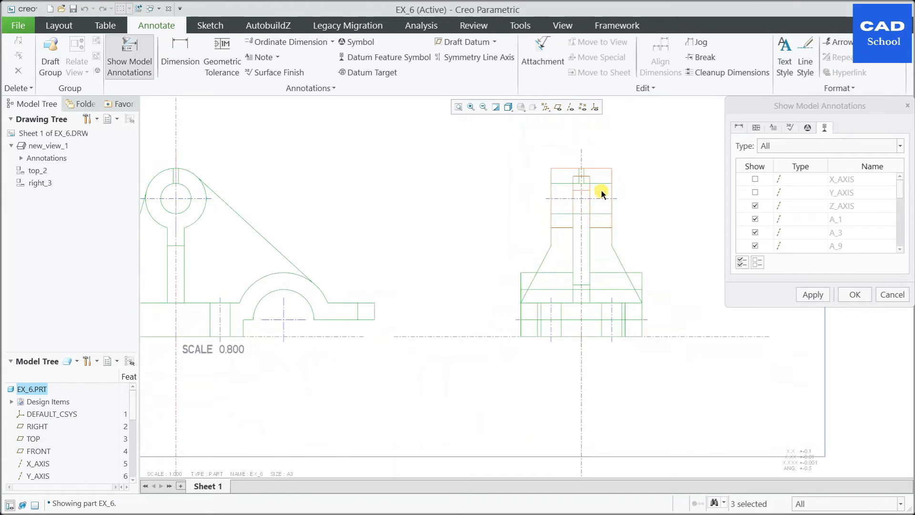
click(811, 294)
click(882, 296)
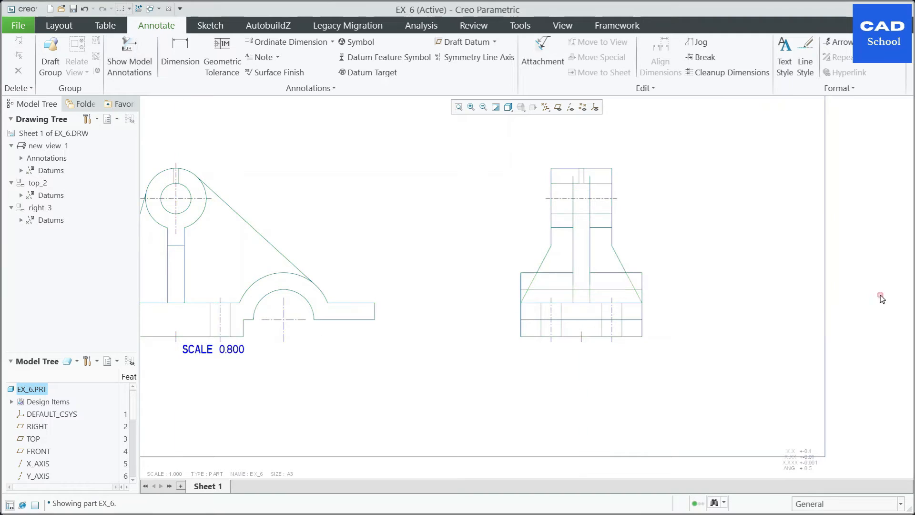
- Delete the stray short axis marks at the base's bottom edge in the right side view and the front view
scroll(614, 369, down, 2)
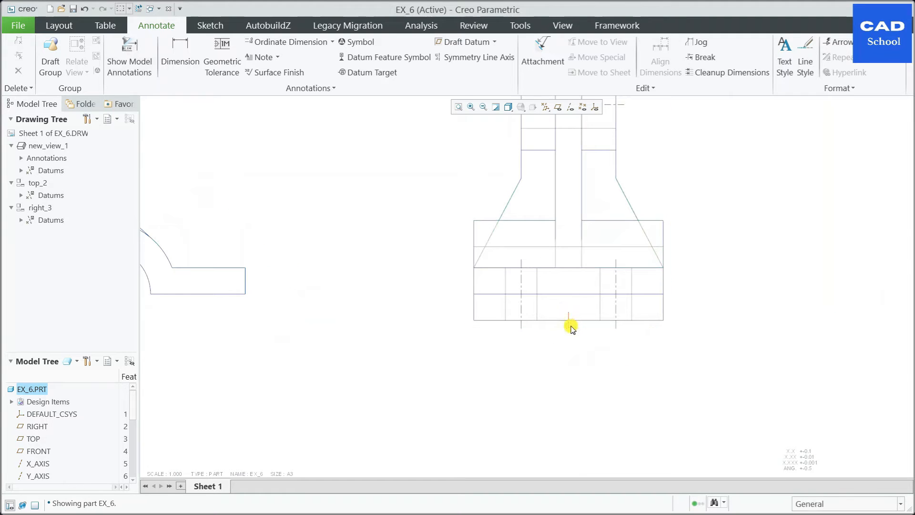
click(569, 325)
click(589, 296)
scroll(720, 326, up, 3)
scroll(387, 326, down, 1)
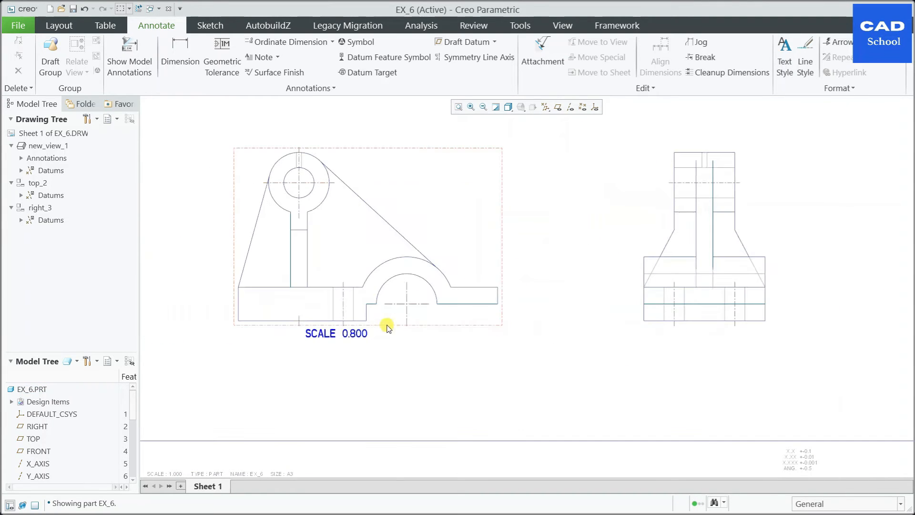
scroll(296, 323, down, 1)
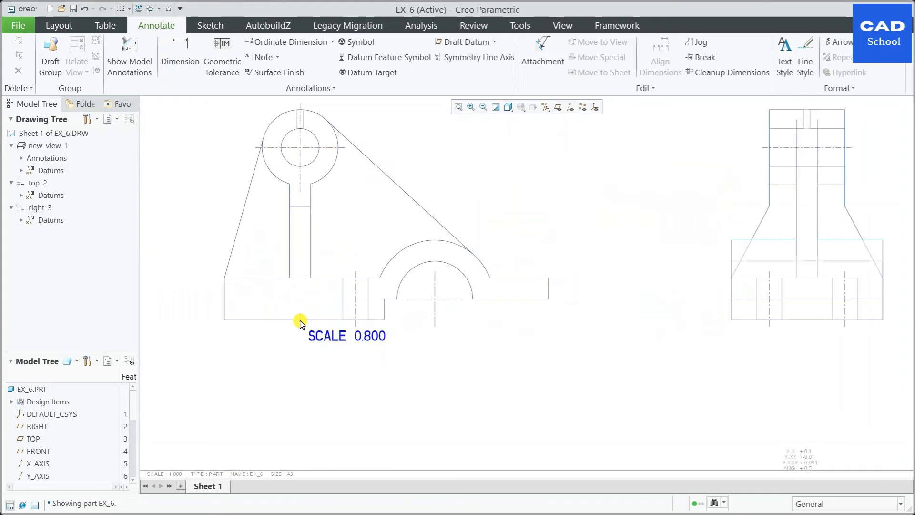
click(300, 321)
click(318, 290)
- Delete the A_9 hole axis from the base in the front view
click(359, 305)
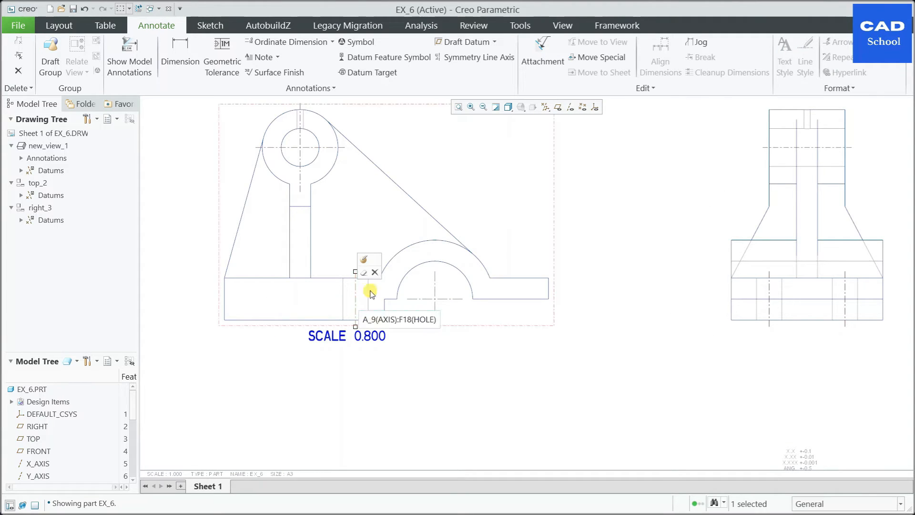
click(420, 383)
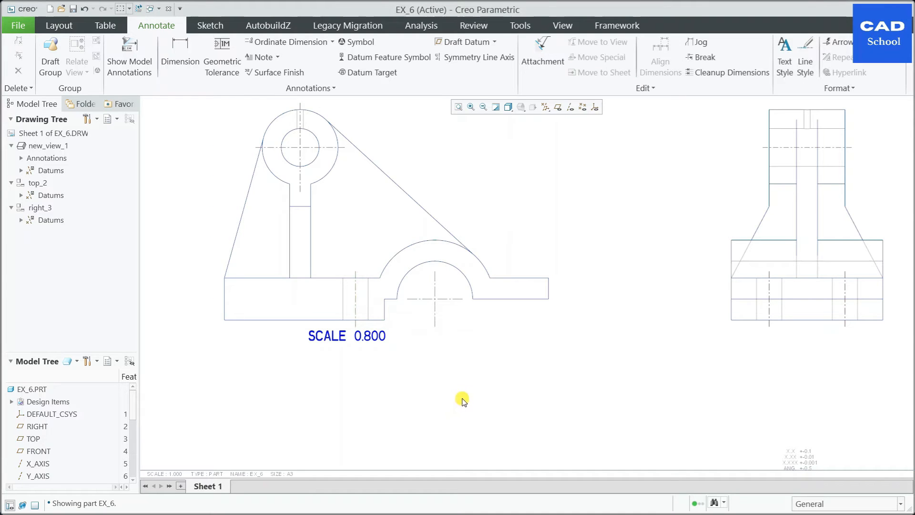
scroll(465, 394, down, 2)
click(402, 332)
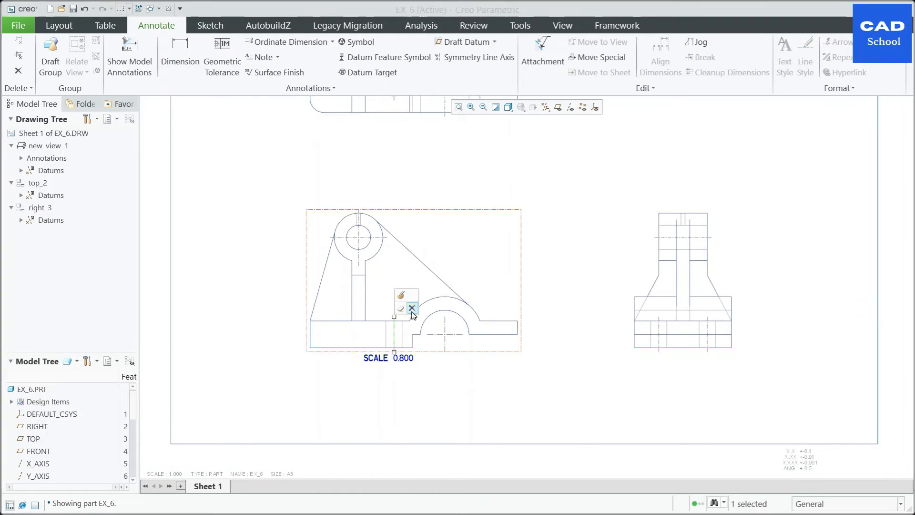
click(412, 308)
- Examine the remaining centre axes across the top, front and right side views, and retry the lost licence
scroll(441, 400, up, 2)
scroll(400, 169, down, 3)
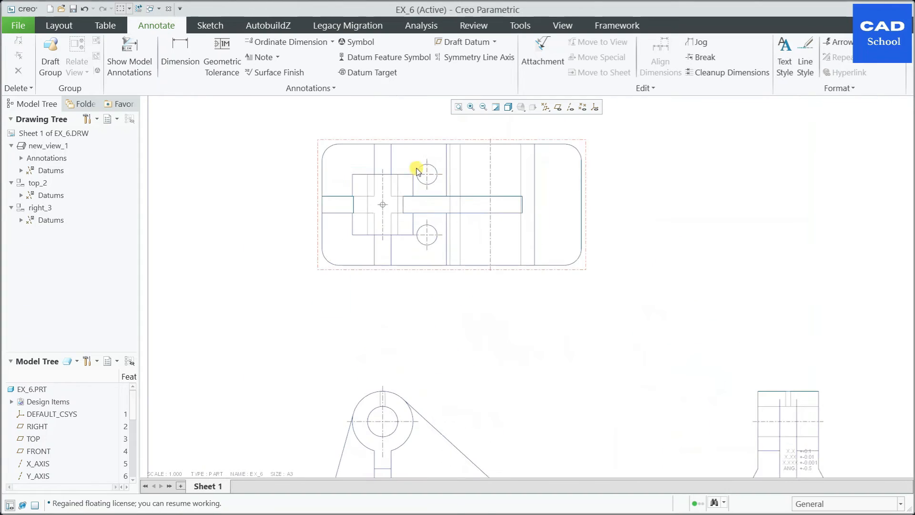
scroll(419, 218, up, 1)
scroll(439, 239, down, 2)
scroll(419, 255, up, 2)
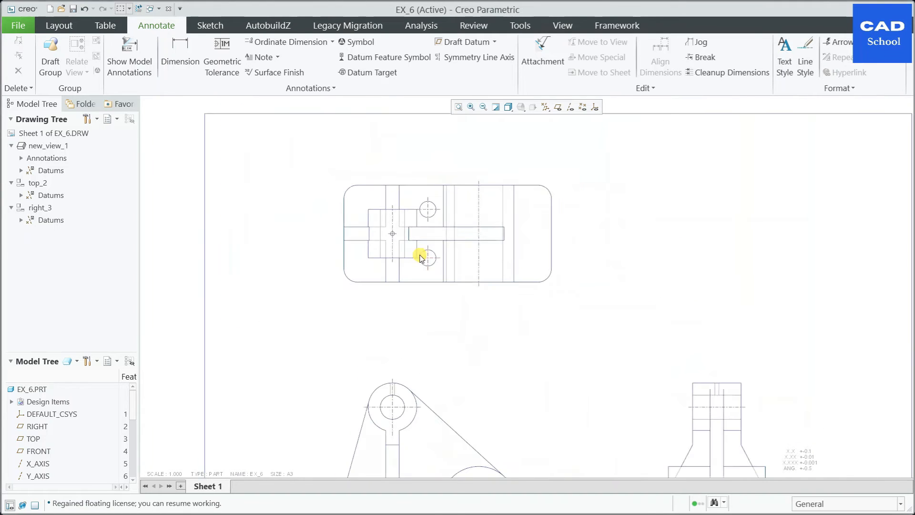
scroll(603, 292, up, 2)
scroll(671, 400, down, 5)
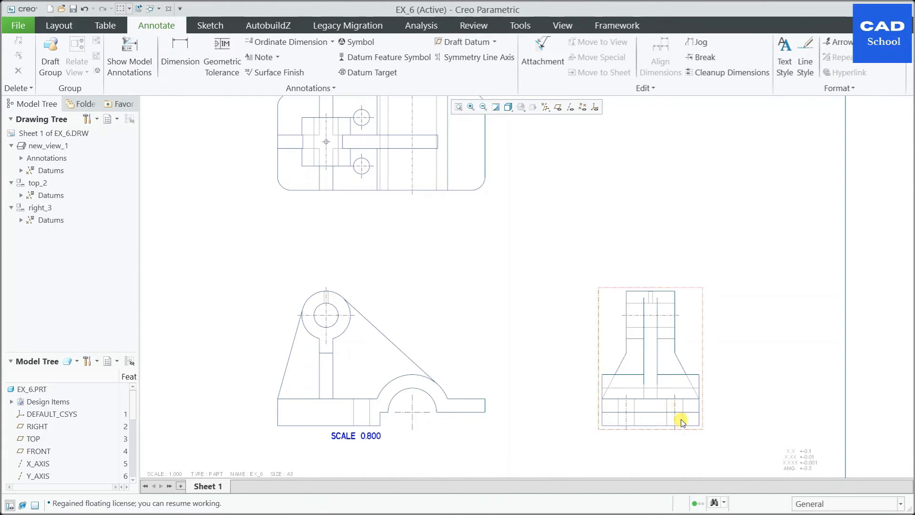
scroll(633, 276, up, 2)
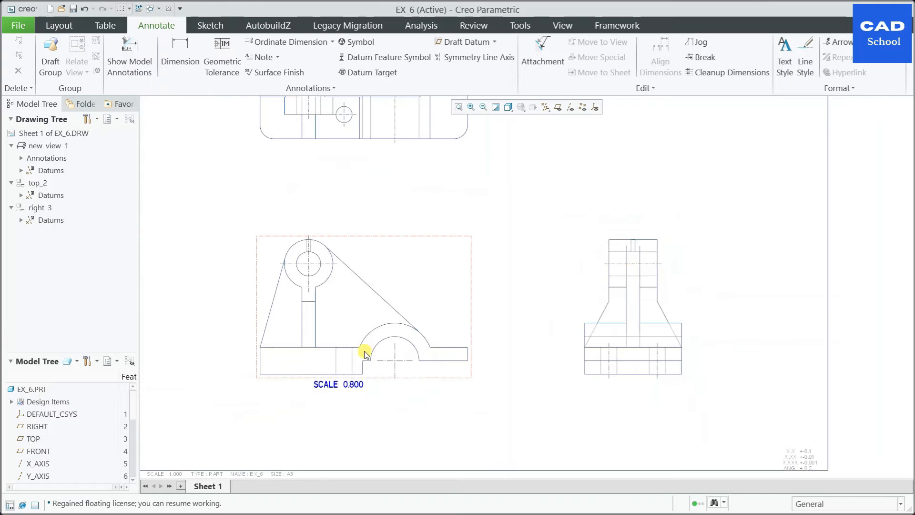
scroll(319, 333, down, 1)
scroll(422, 392, up, 2)
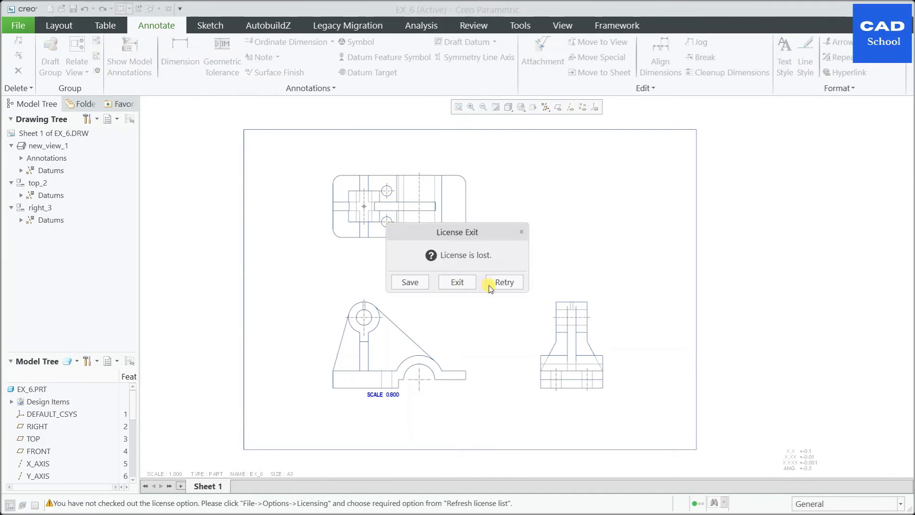
click(491, 284)
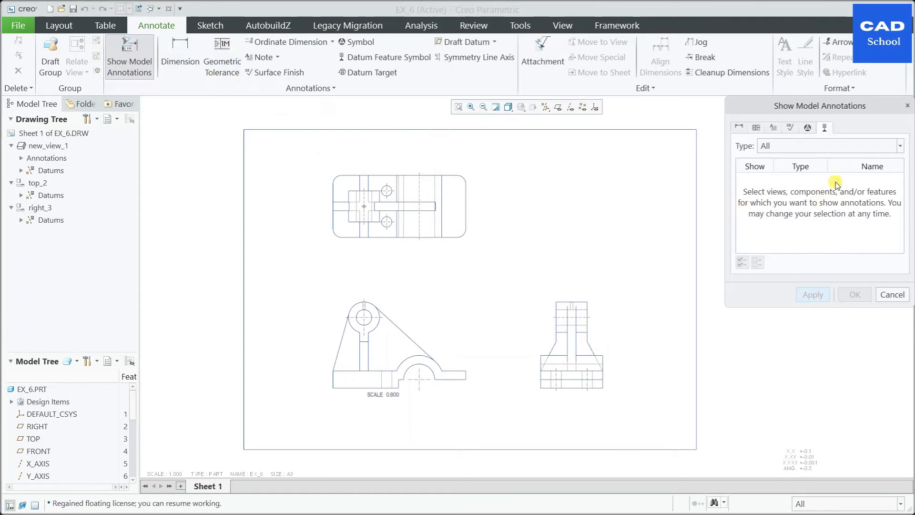
- Show all model dimensions of the whole EX_6 part in the drawing views, apply them and finish showing annotations
click(737, 127)
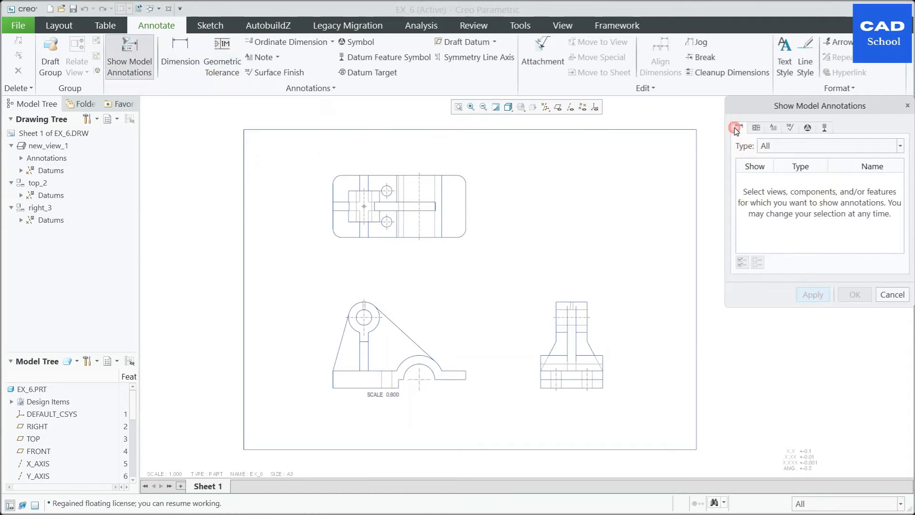
click(37, 388)
scroll(360, 365, down, 3)
scroll(327, 253, up, 3)
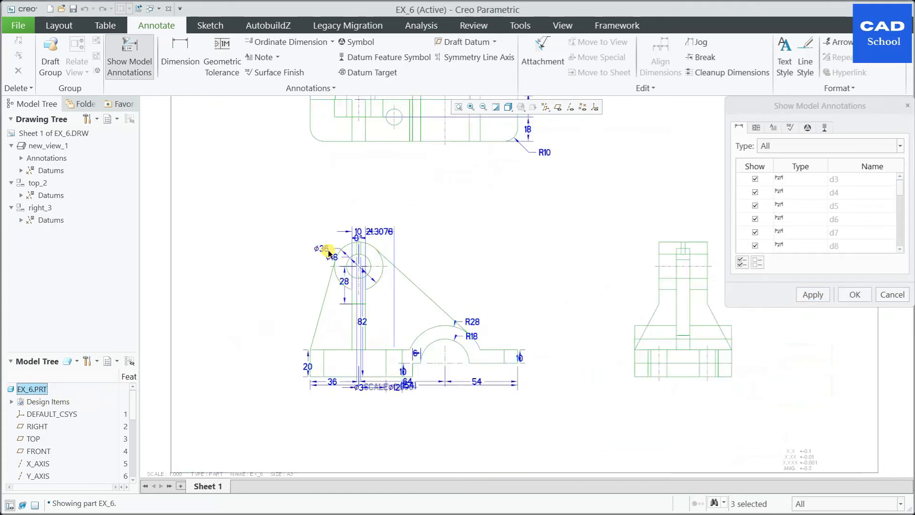
click(812, 294)
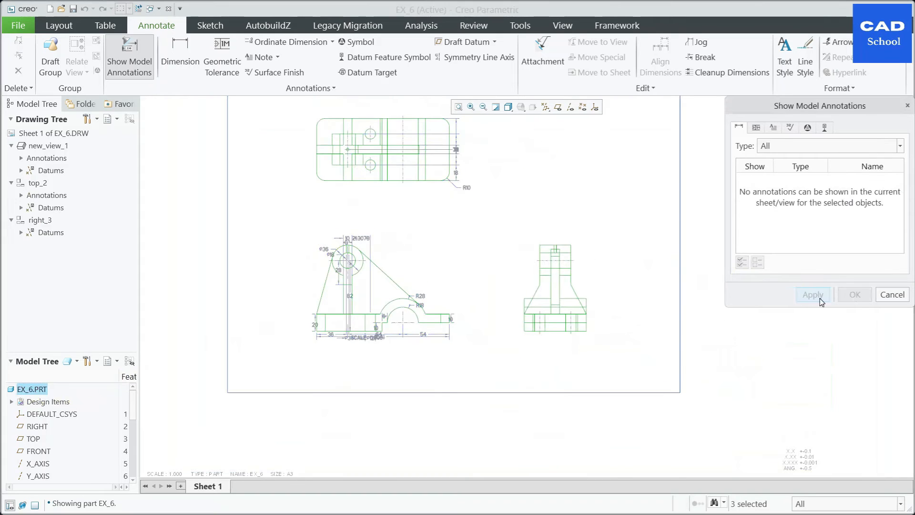
click(888, 295)
scroll(574, 310, up, 2)
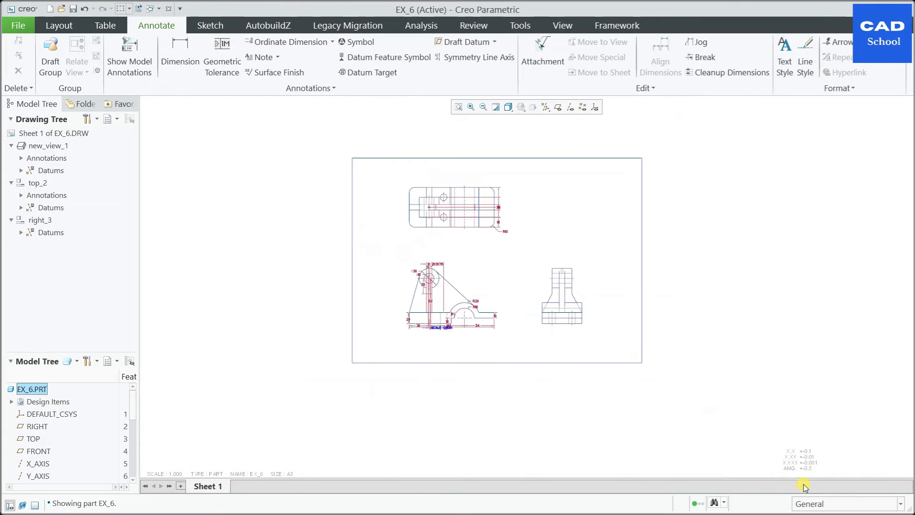
- Filter for dimensions, select them all, and clean them up with offset 0.400 and increment 0.300 from the view outline, creating snap lines
click(849, 505)
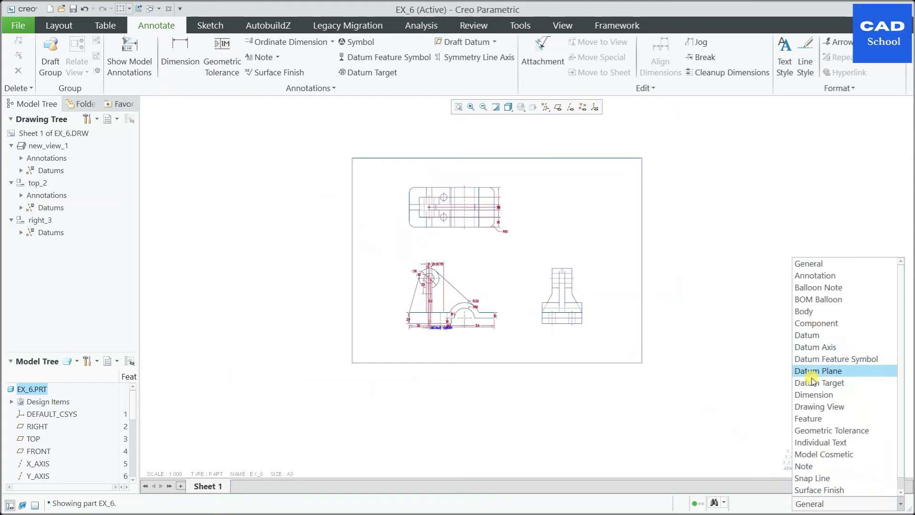
click(813, 394)
drag(635, 395, 349, 158)
scroll(467, 200, down, 3)
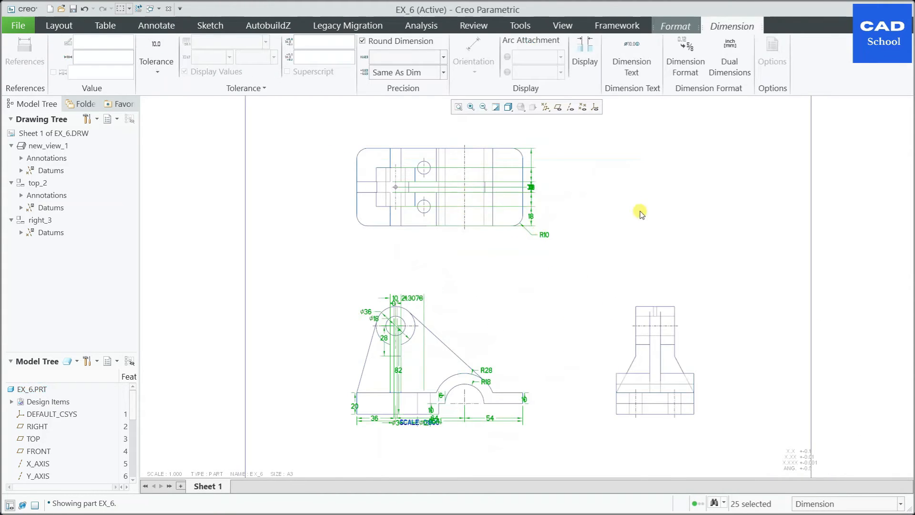
right_click(643, 197)
click(570, 257)
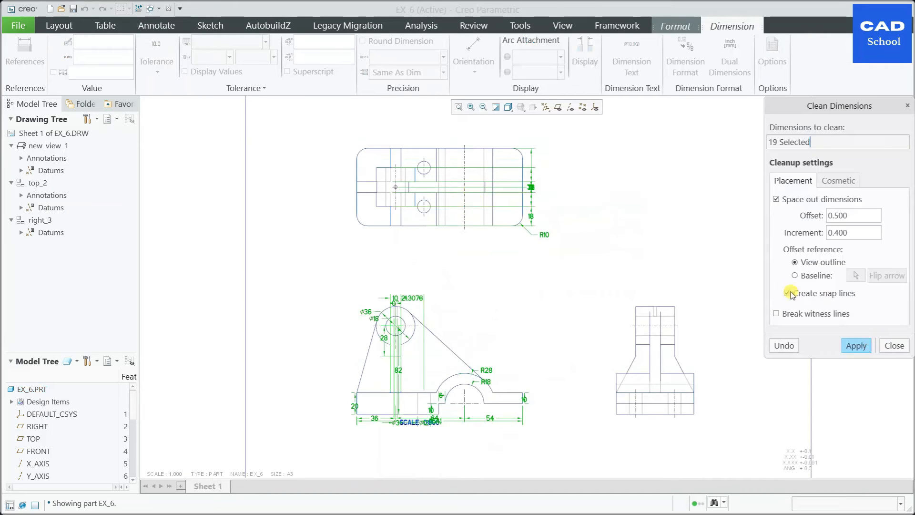
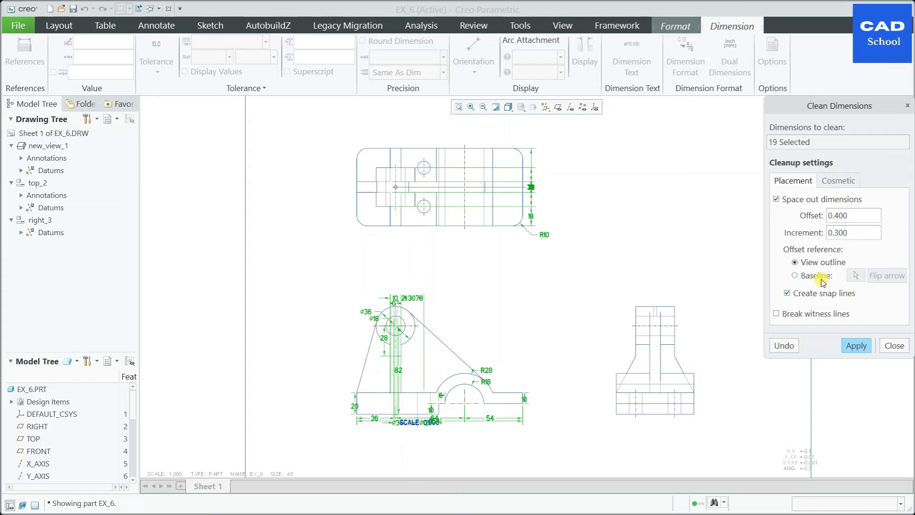
click(851, 347)
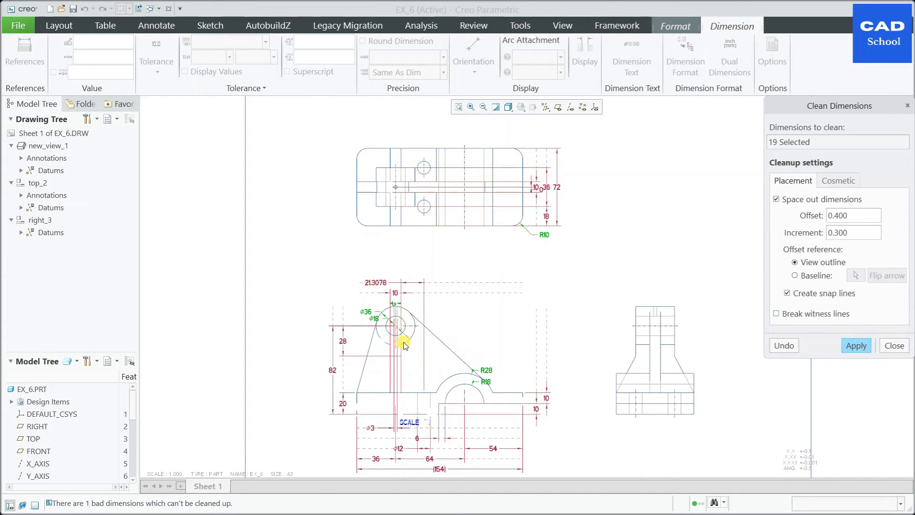
scroll(388, 300, up, 2)
scroll(382, 241, down, 2)
scroll(380, 265, up, 2)
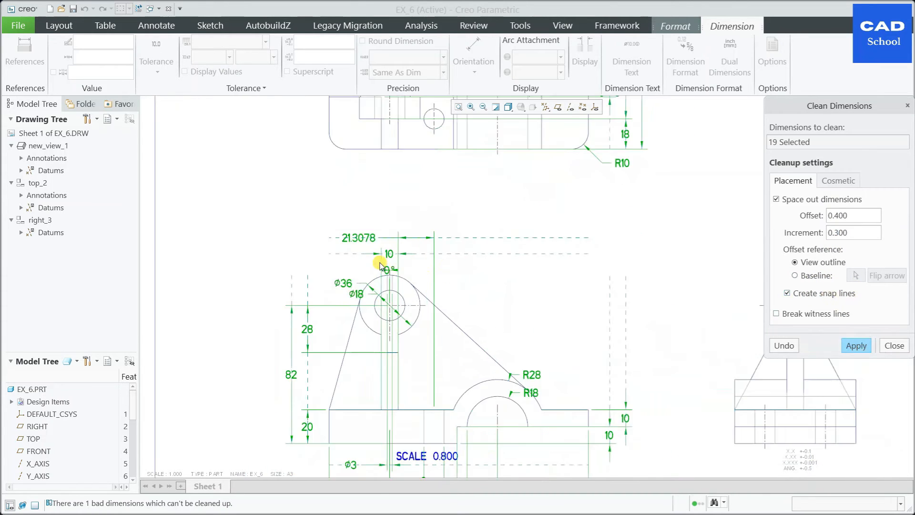
scroll(457, 291, down, 2)
scroll(526, 428, up, 2)
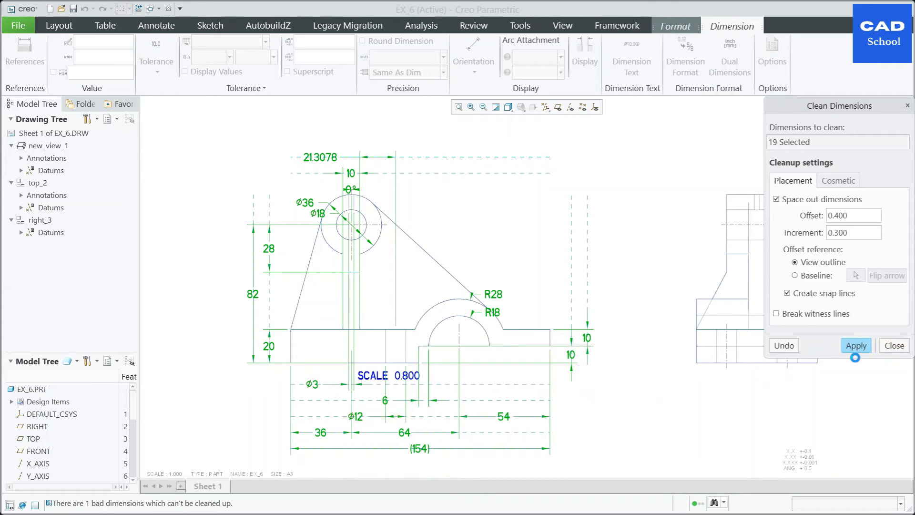
click(894, 347)
click(753, 401)
scroll(541, 400, up, 1)
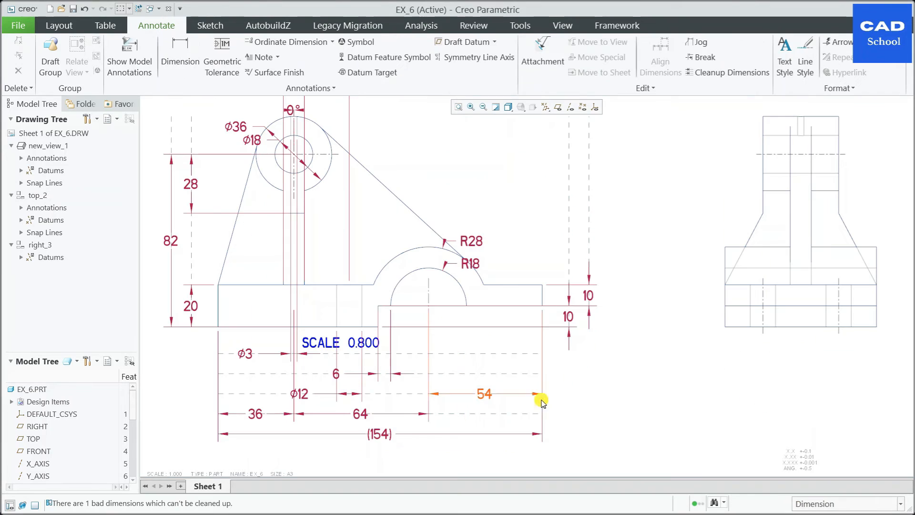
- Set the selection filter to Annotation and move the SCALE note to the empty space below and between the front and right side views
click(322, 347)
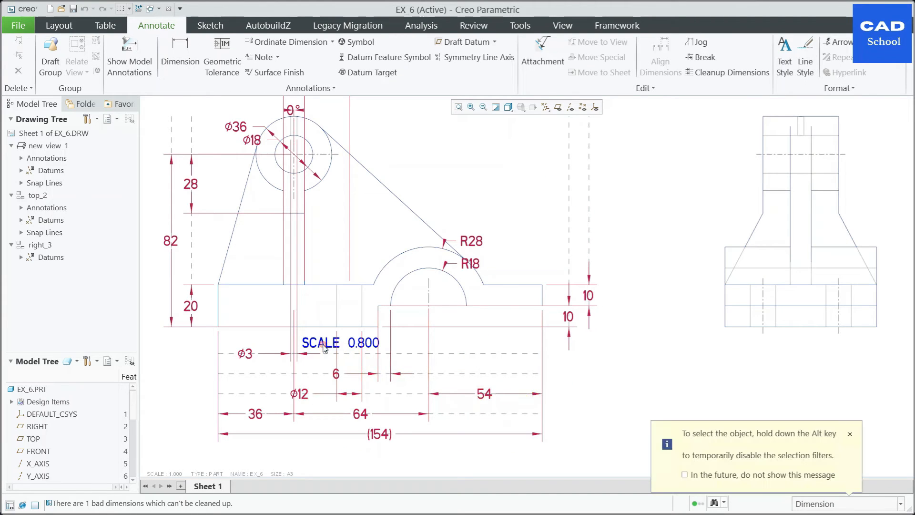
click(849, 435)
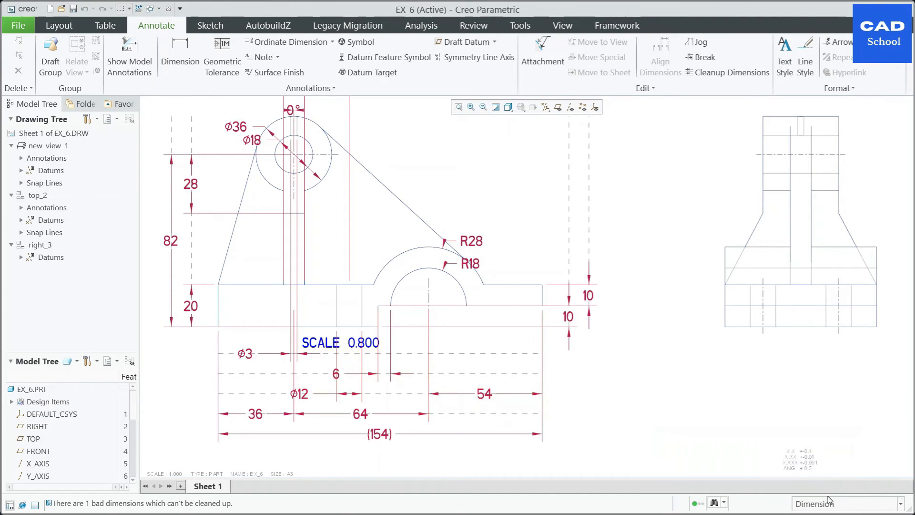
click(829, 504)
click(820, 275)
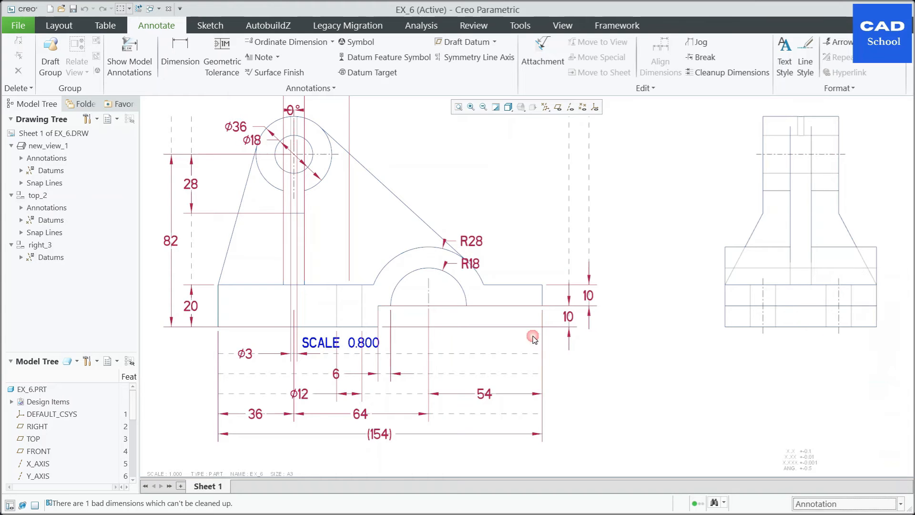
click(331, 341)
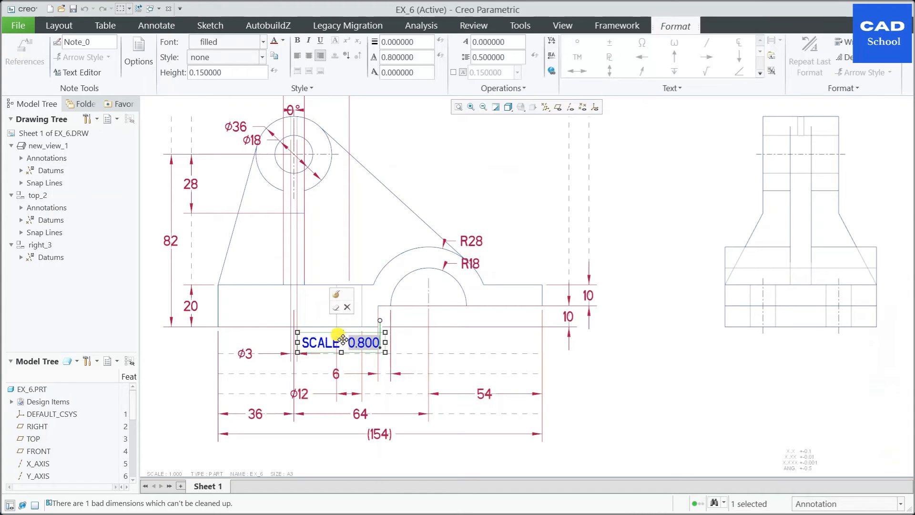
drag(347, 341, 650, 450)
scroll(574, 398, up, 1)
click(564, 393)
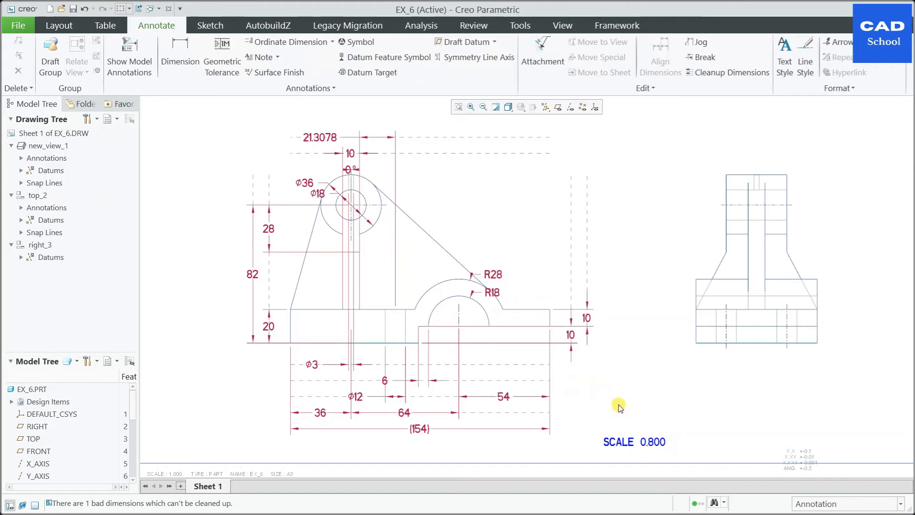
- Move the Ø3 hole dimension from the front view to the top view, retrying the lost licence
scroll(367, 396, down, 1)
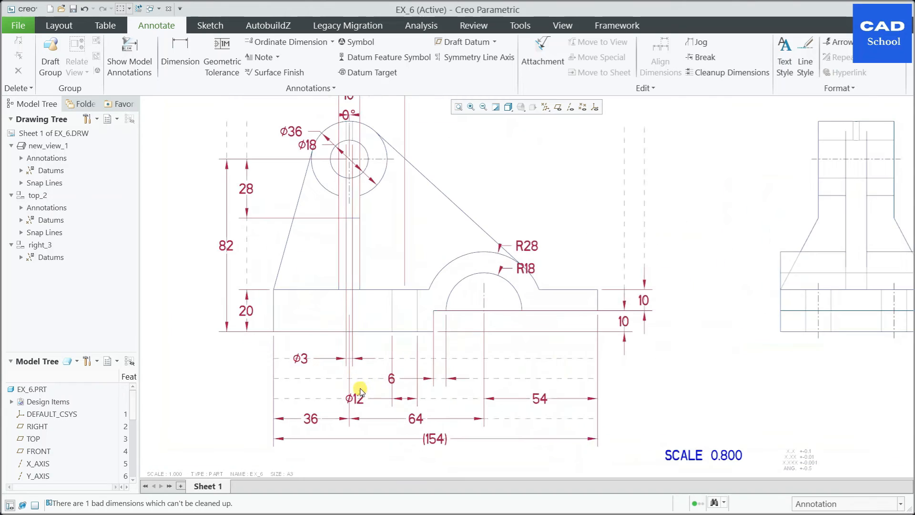
click(301, 358)
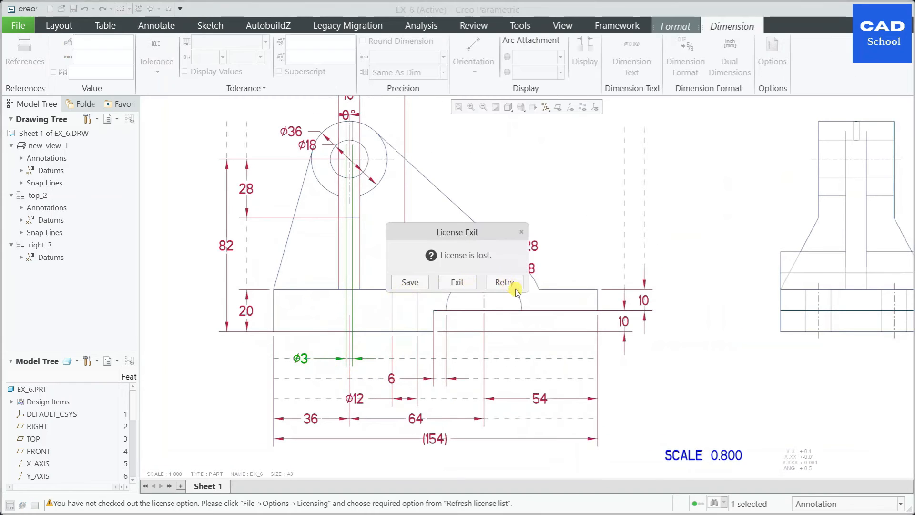
click(515, 285)
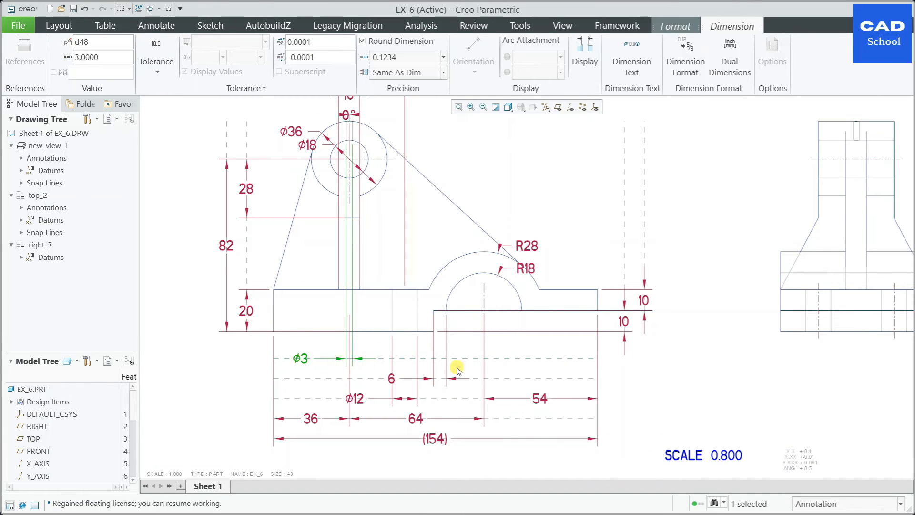
click(302, 359)
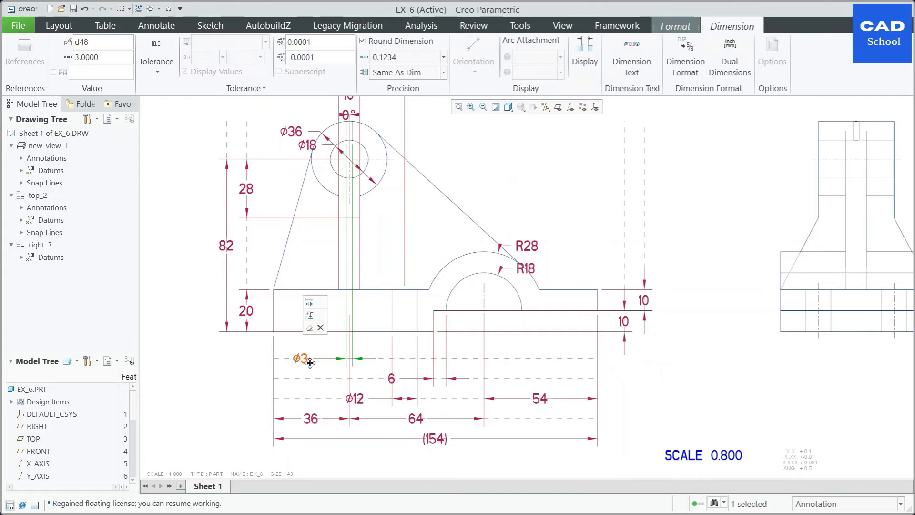
click(308, 318)
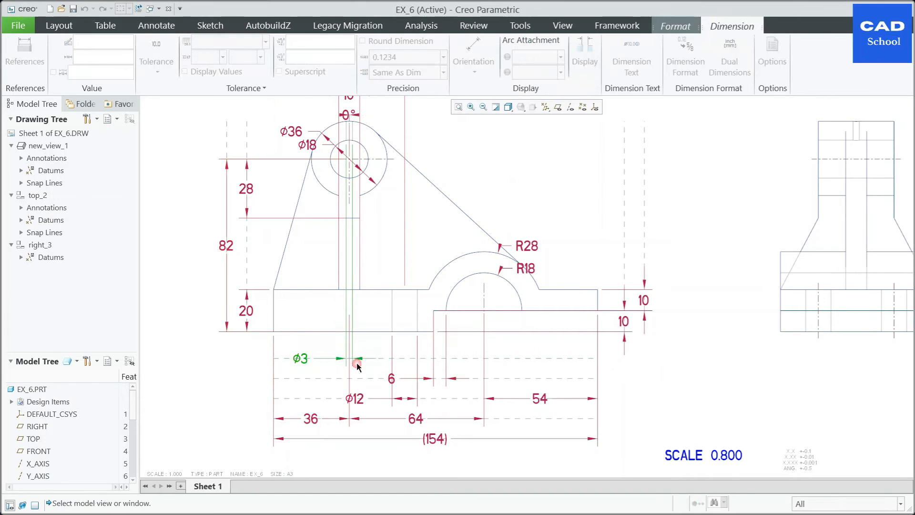
scroll(336, 302, up, 3)
click(340, 195)
scroll(343, 217, down, 2)
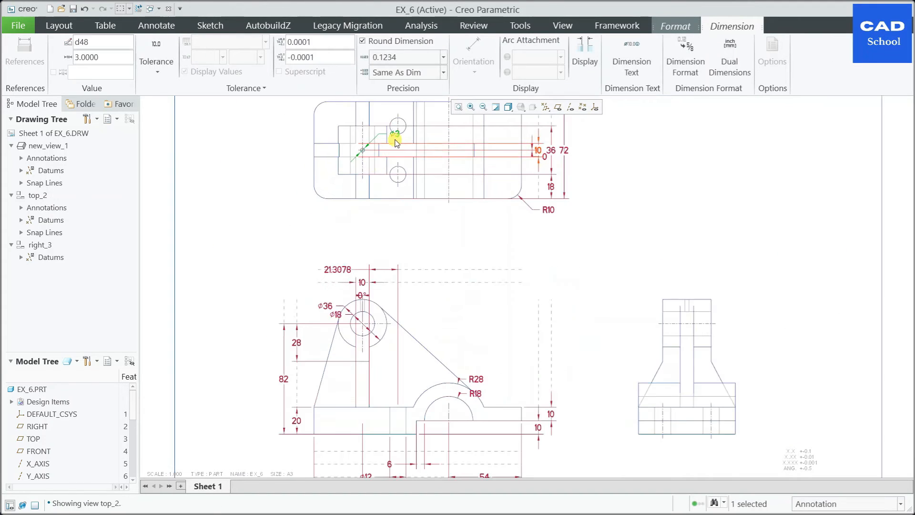
- Place the Ø3 dimension text outside the top view, above its upper-left corner
drag(319, 220, 319, 109)
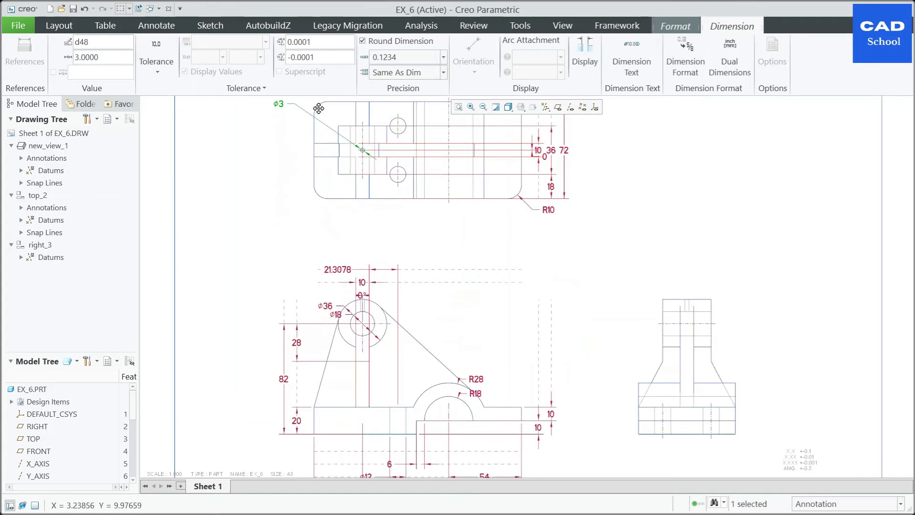
scroll(330, 155, up, 2)
scroll(310, 125, down, 2)
scroll(305, 134, up, 1)
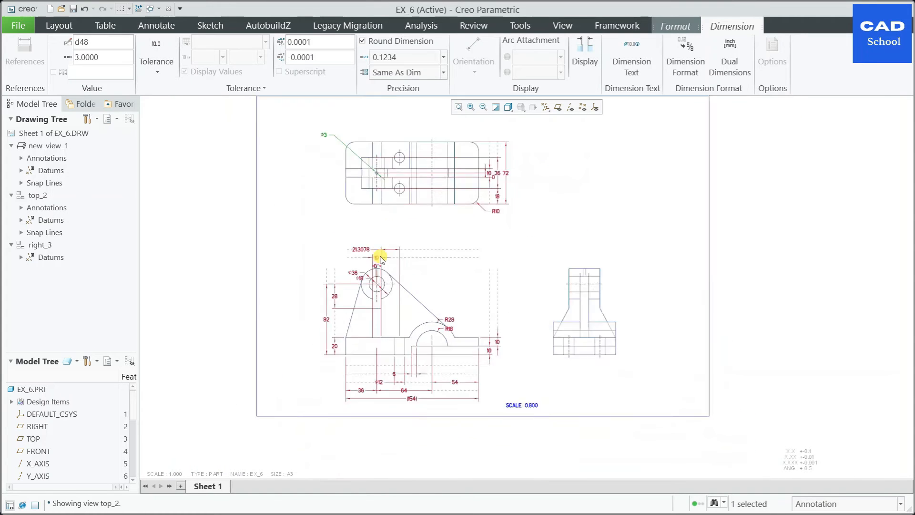
- Move the Ø36 and Ø18 boss dimensions farther out to the upper left of the boss in the front view
scroll(340, 276, down, 1)
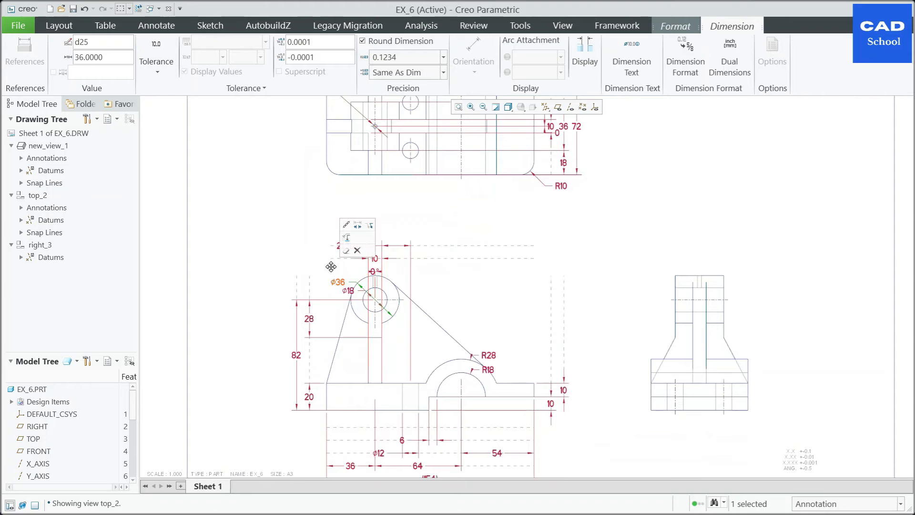
drag(345, 285, 316, 261)
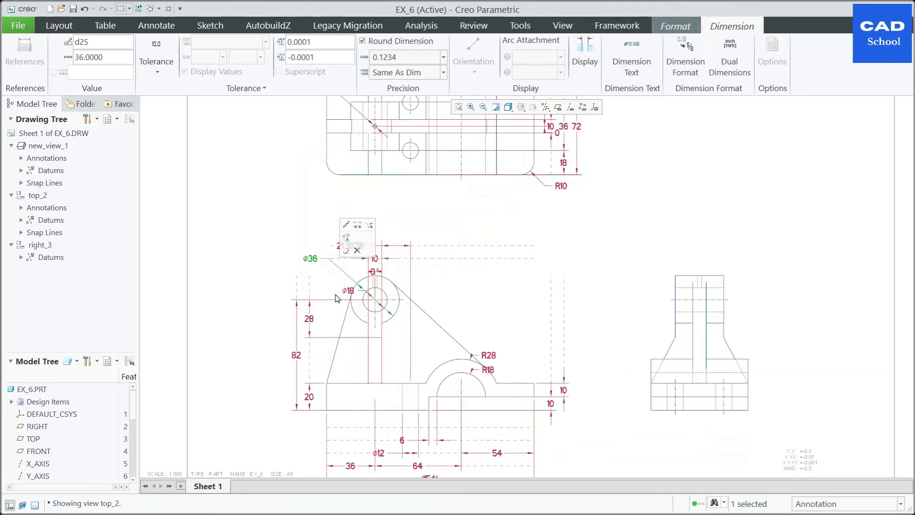
drag(347, 295, 311, 280)
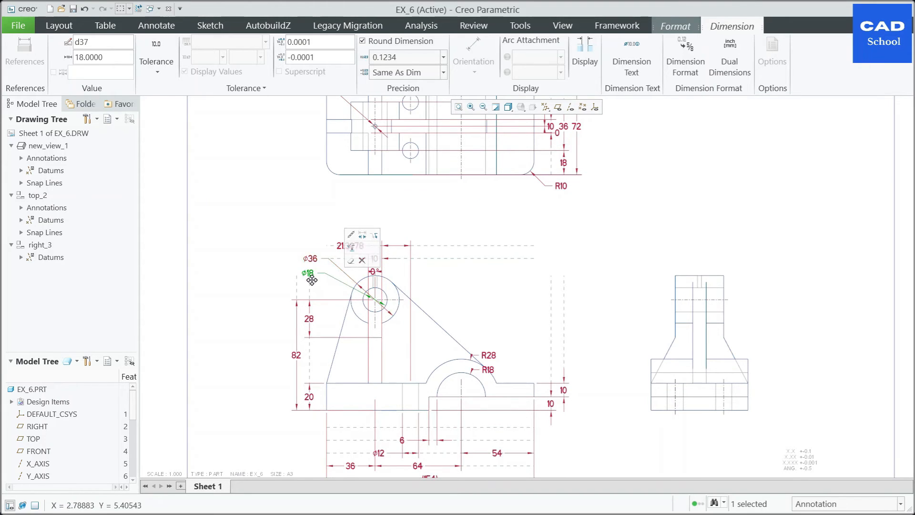
click(228, 356)
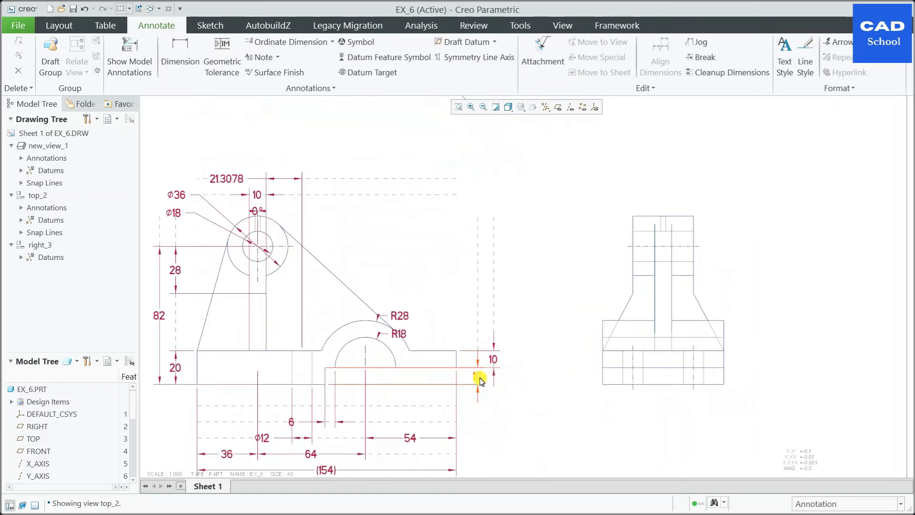
- Align the front view's two 10 height dimensions on one line, placing the lower text below and the upper text above it
click(479, 380)
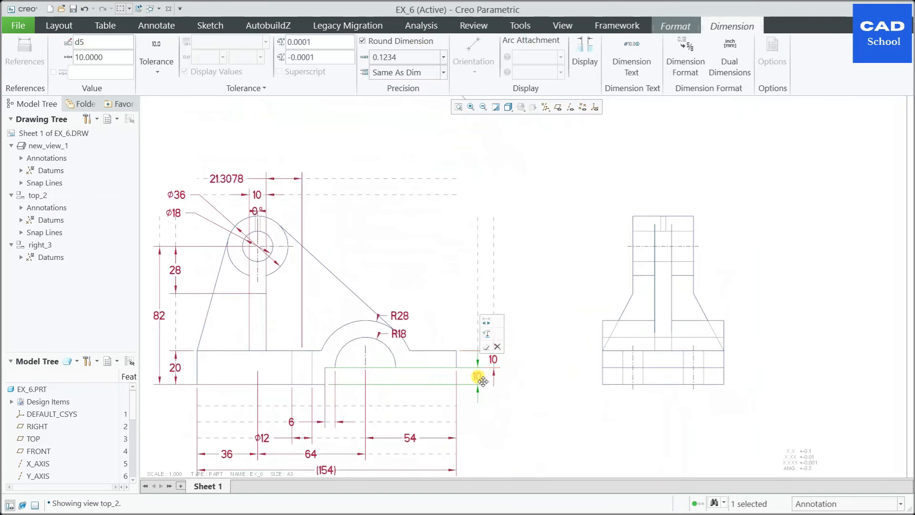
drag(482, 381, 500, 406)
click(492, 364)
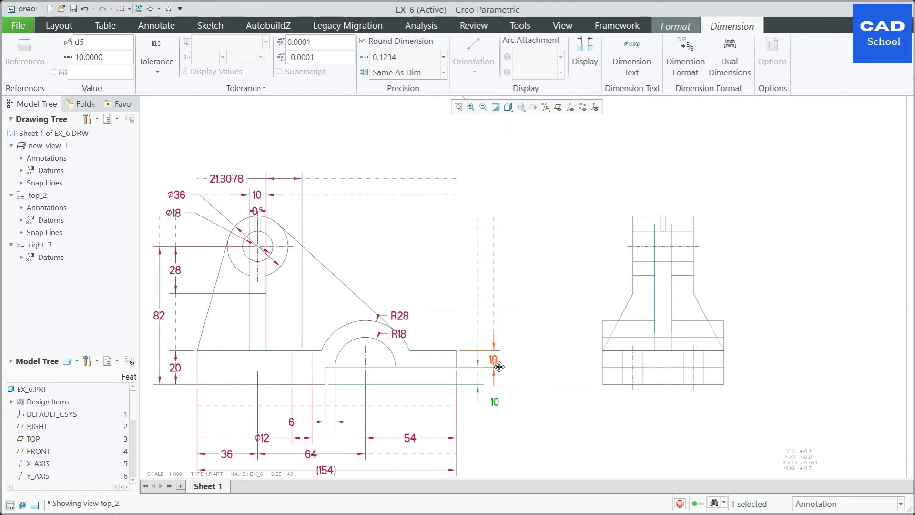
drag(492, 362, 485, 345)
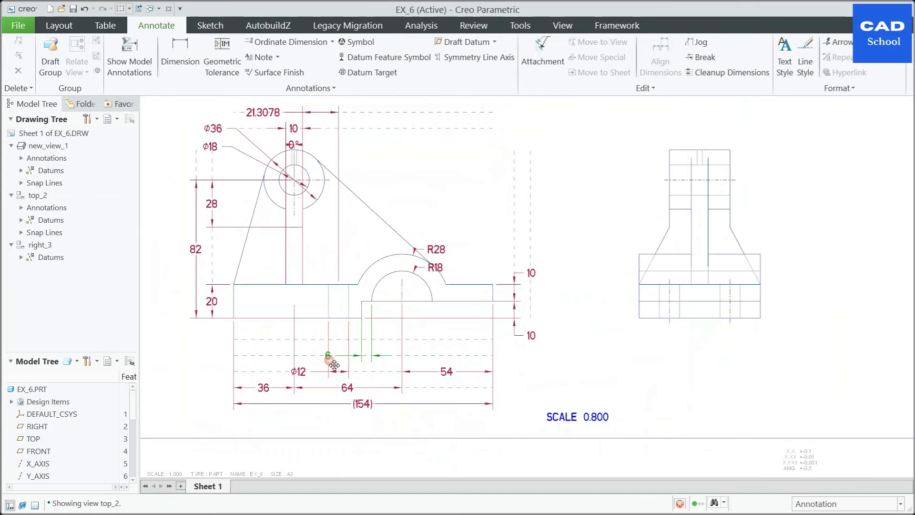
- Move the 6 dimension onto the snap line nearest the base with its text beside the arrow, and the 54 dimension onto the second
click(329, 360)
drag(333, 363, 382, 345)
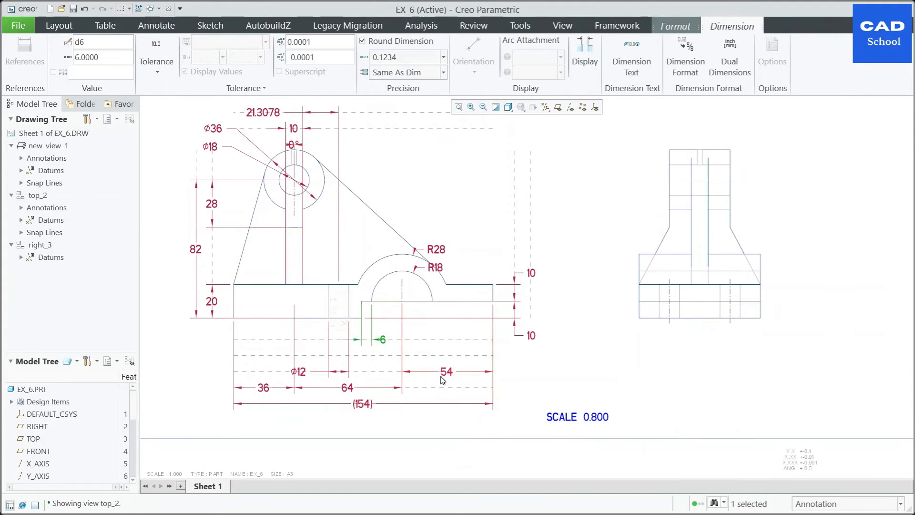
click(446, 373)
drag(446, 372, 446, 356)
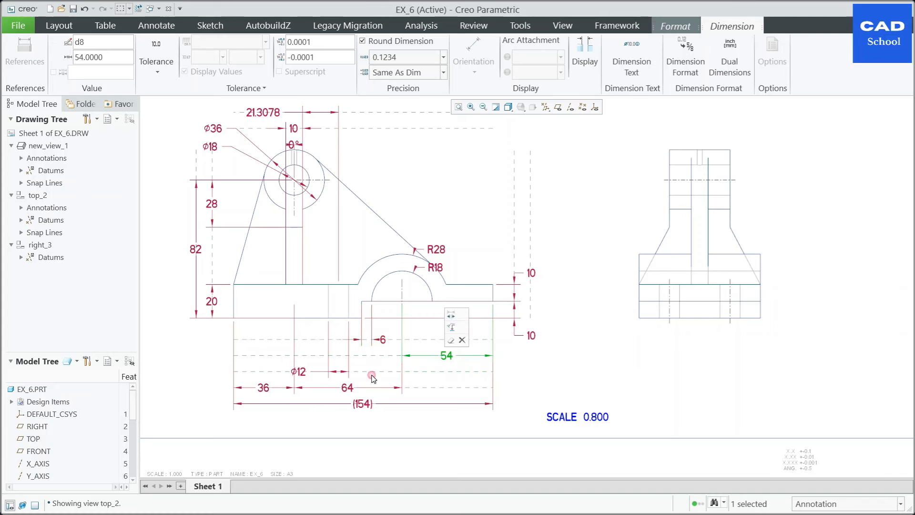
- Move the Ø12 hole dimension from the front view to the top view
click(299, 372)
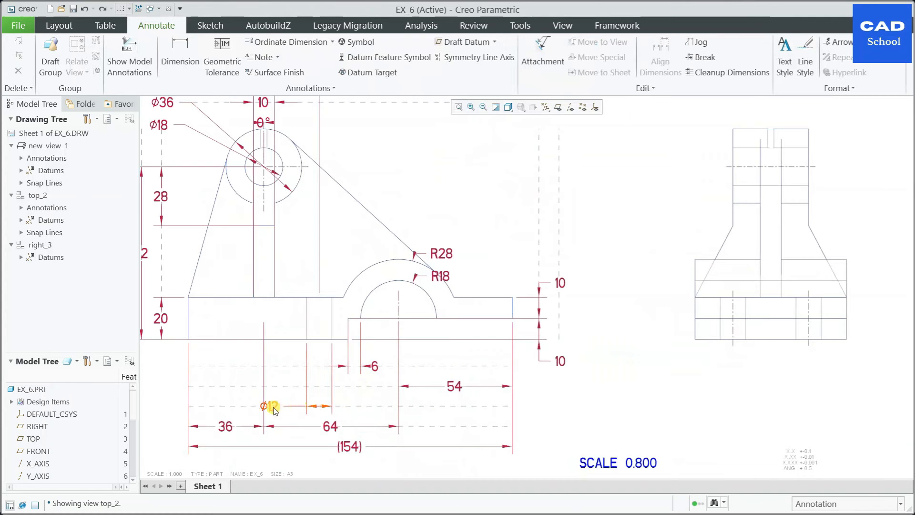
click(274, 408)
click(282, 367)
scroll(380, 361, up, 3)
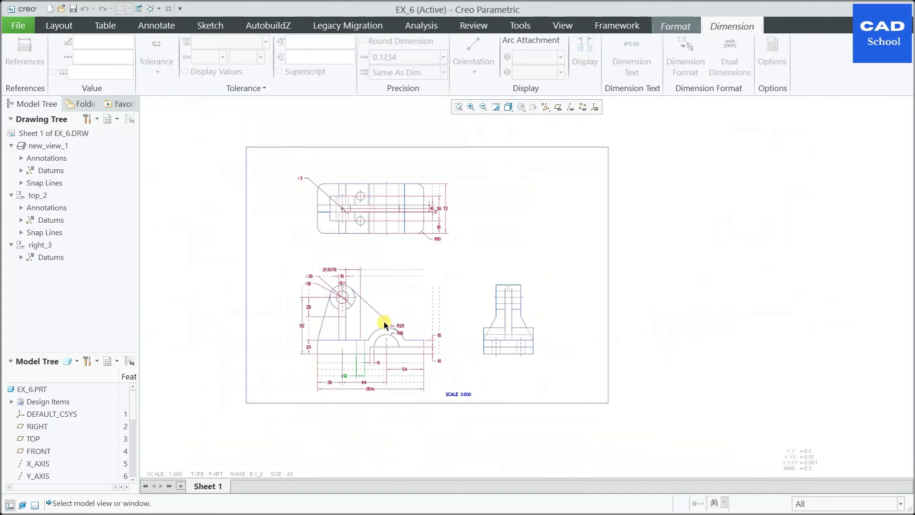
click(378, 230)
scroll(378, 231, down, 2)
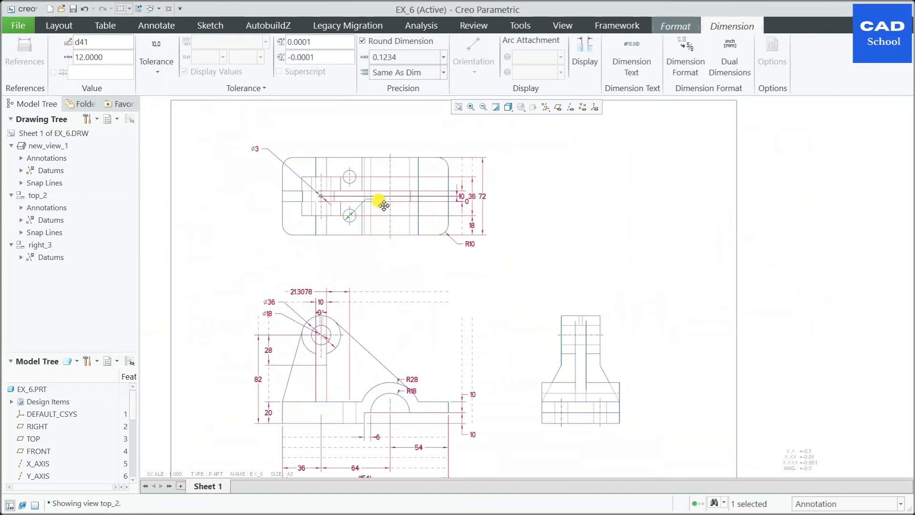
- Place the Ø12 dimension text below the top view outline, with its leader pointing to the lower hole
drag(384, 205, 394, 258)
scroll(364, 217, down, 2)
click(408, 275)
click(422, 220)
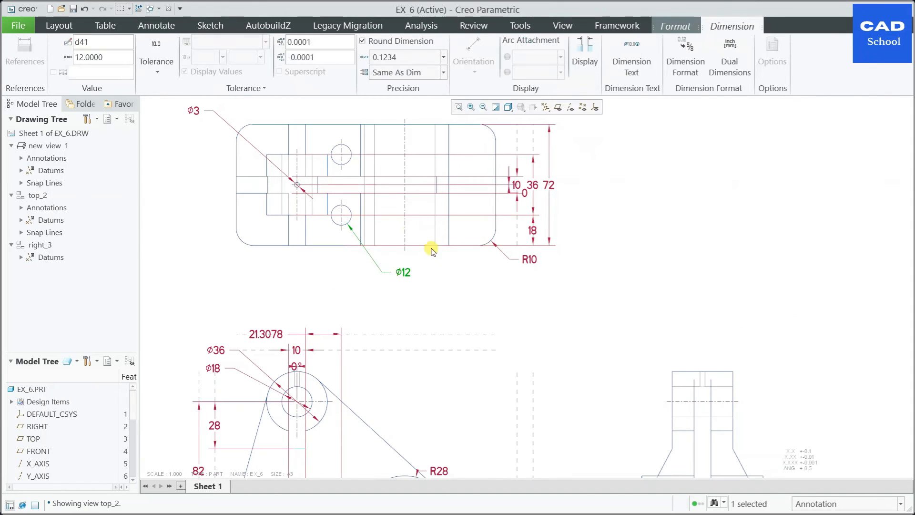
click(433, 270)
- Remove the parentheses from the prefix and suffix of the overall 154 length dimension in the front view
scroll(433, 271, up, 3)
scroll(359, 363, down, 2)
scroll(374, 334, up, 4)
scroll(389, 364, down, 5)
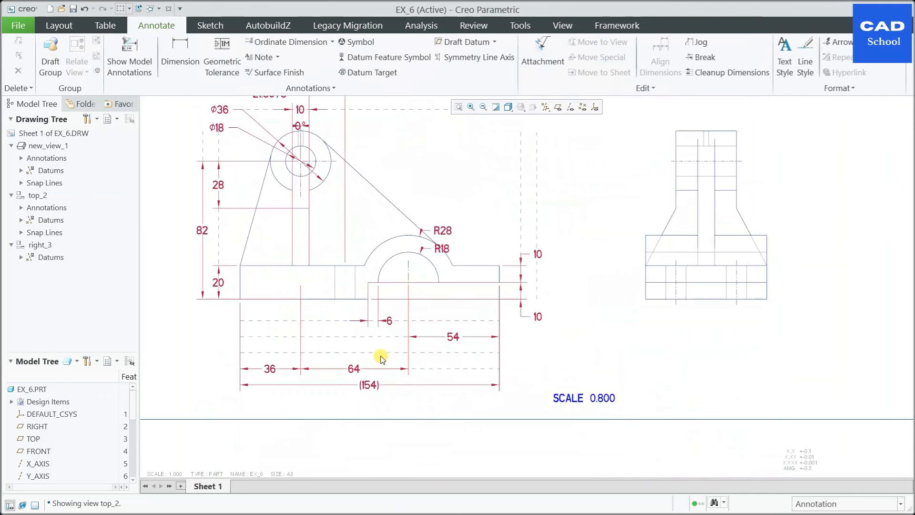
click(369, 395)
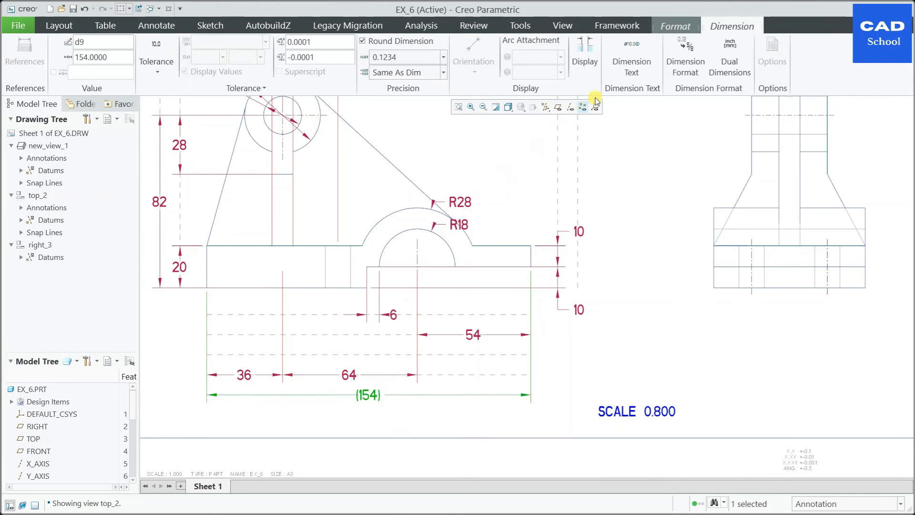
click(631, 56)
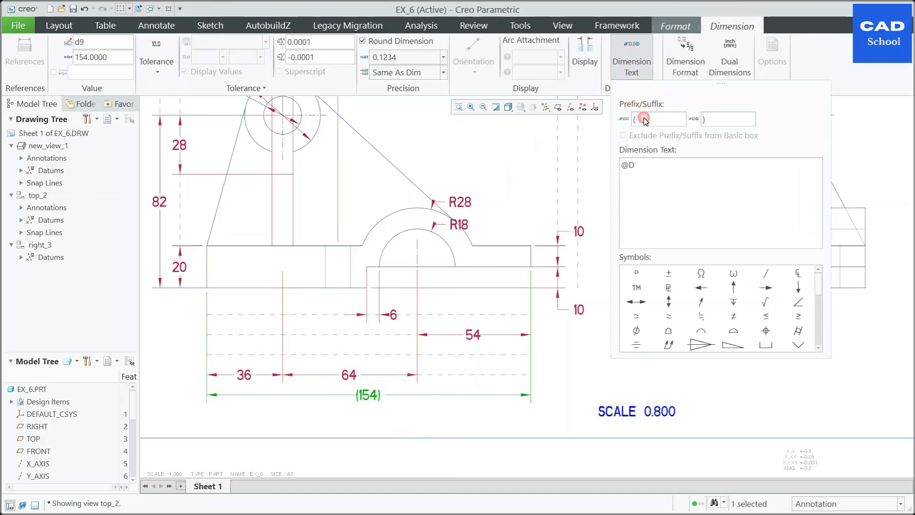
click(720, 122)
key(BackSpace)
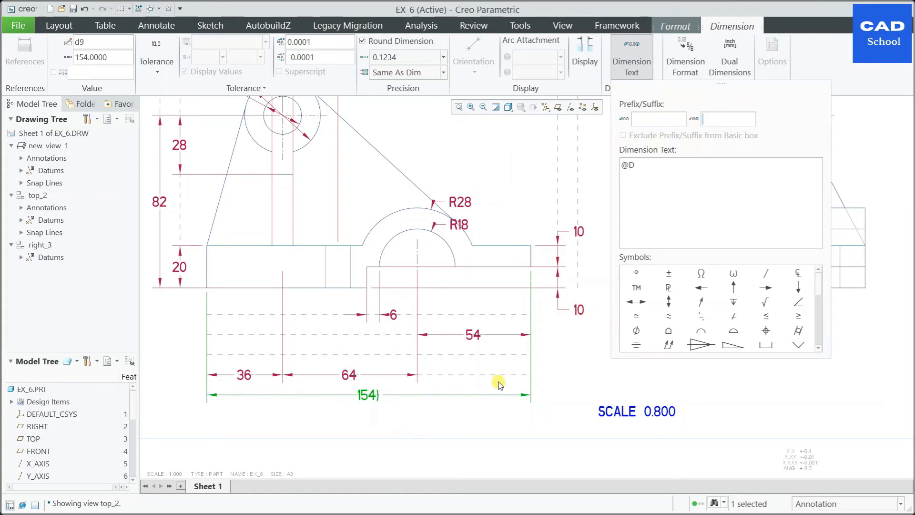
click(551, 416)
click(441, 424)
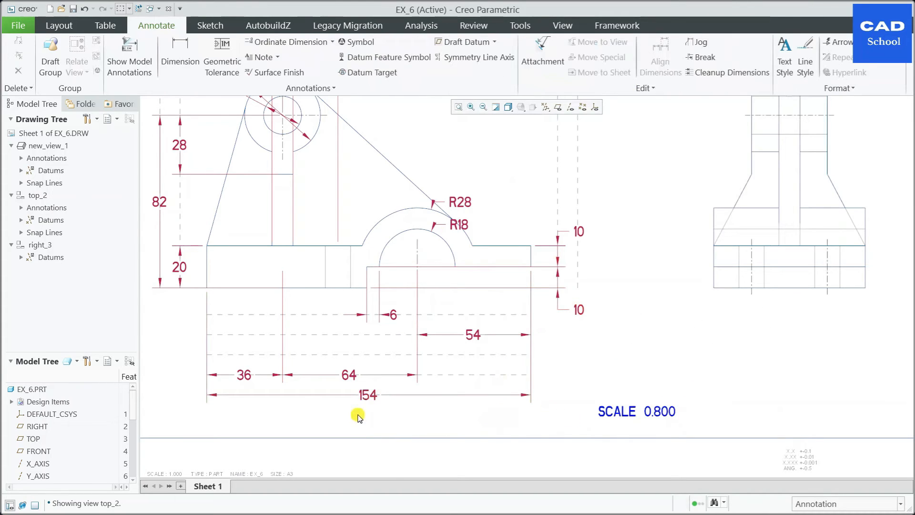
- Align the 64 and 36 dimensions in one row with the 54 dimension and move the 154 dimension to the snap line directly below
click(349, 374)
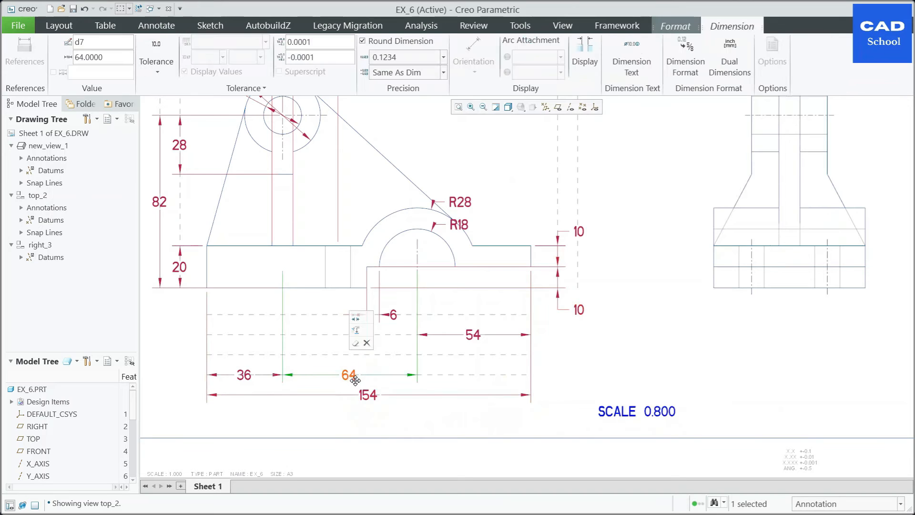
drag(349, 374, 359, 341)
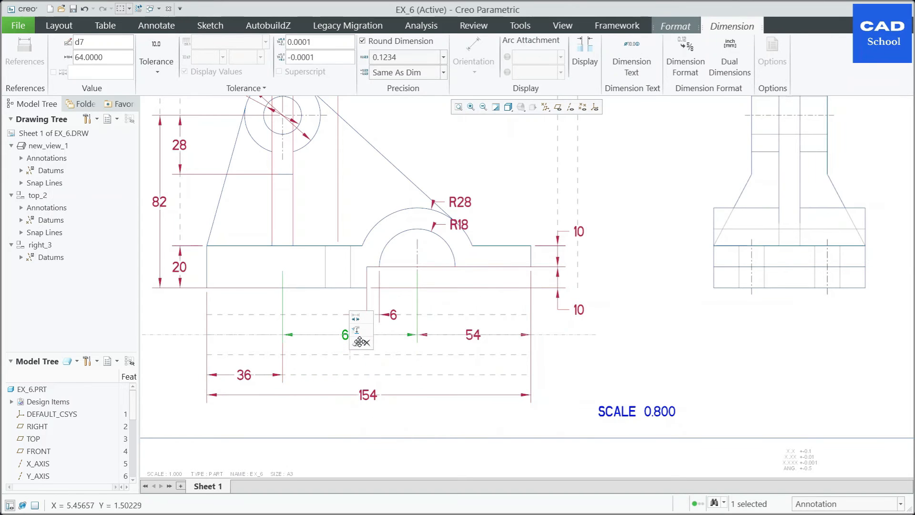
click(243, 374)
drag(244, 375, 245, 339)
click(366, 394)
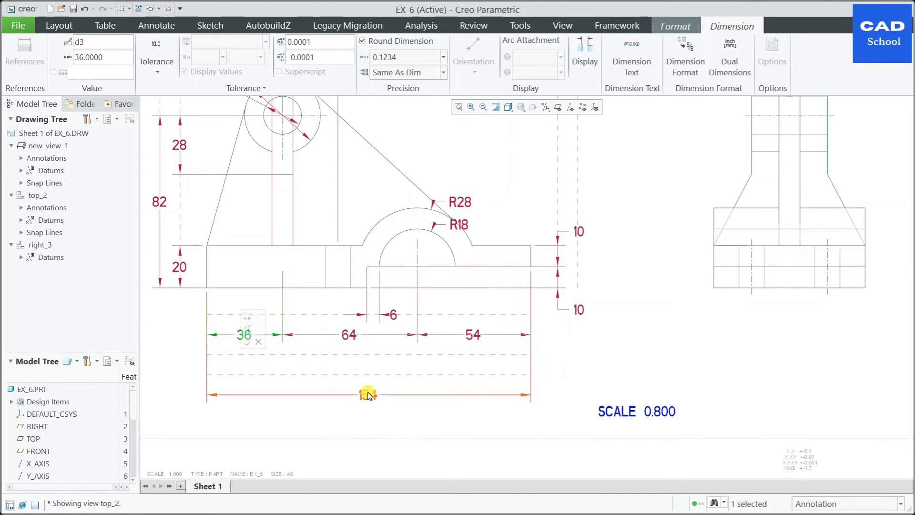
drag(373, 399, 365, 359)
click(364, 421)
- Move the R28 and R18 arc dimension texts up and to the right, clear of the front view's sloped edge
scroll(337, 259, down, 3)
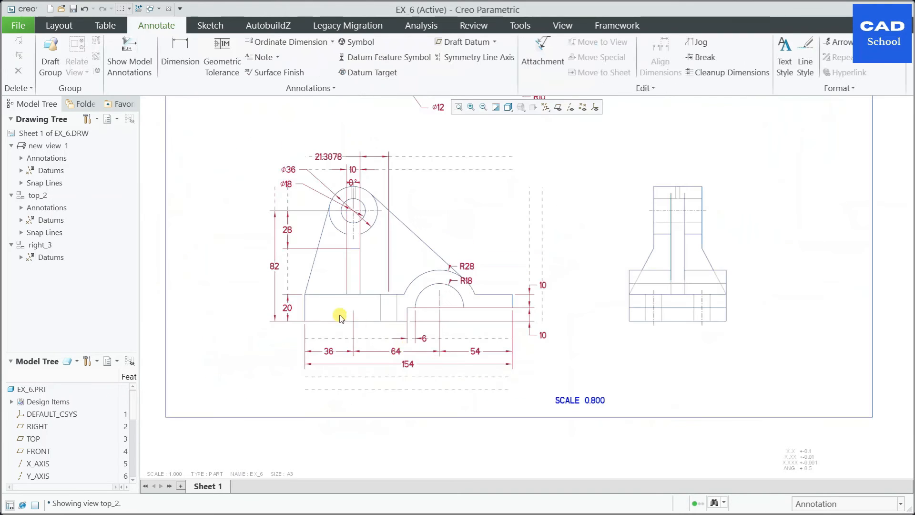
scroll(300, 279, up, 3)
scroll(560, 292, down, 2)
scroll(560, 292, up, 4)
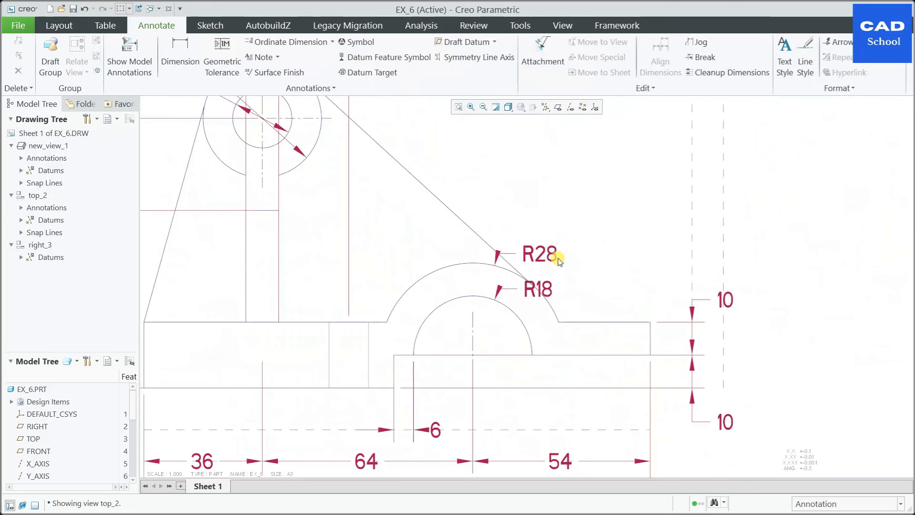
click(551, 253)
drag(552, 252, 578, 191)
click(541, 293)
drag(542, 293, 592, 235)
click(587, 262)
- Delete the 0° angle dimension above the boss in the front view
scroll(586, 263, down, 4)
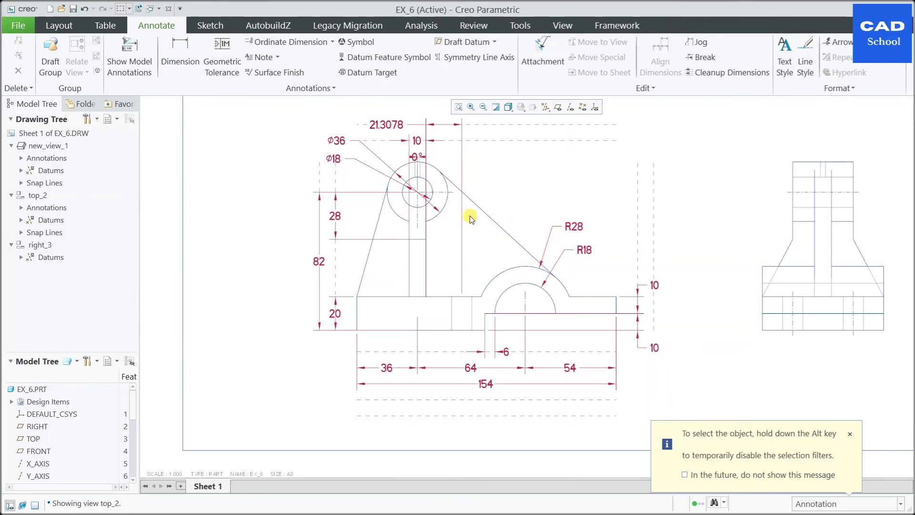
scroll(466, 216, up, 3)
click(399, 150)
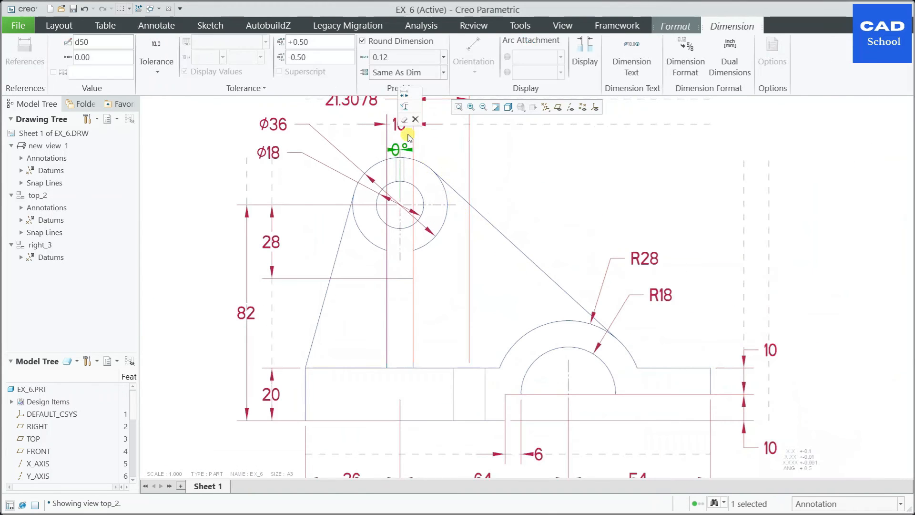
click(413, 121)
- Move the 10 rib width dimension below the base in line with the 6 dimension, and remove the 21.3078 dimension from the front view
scroll(399, 230, up, 3)
scroll(412, 197, down, 4)
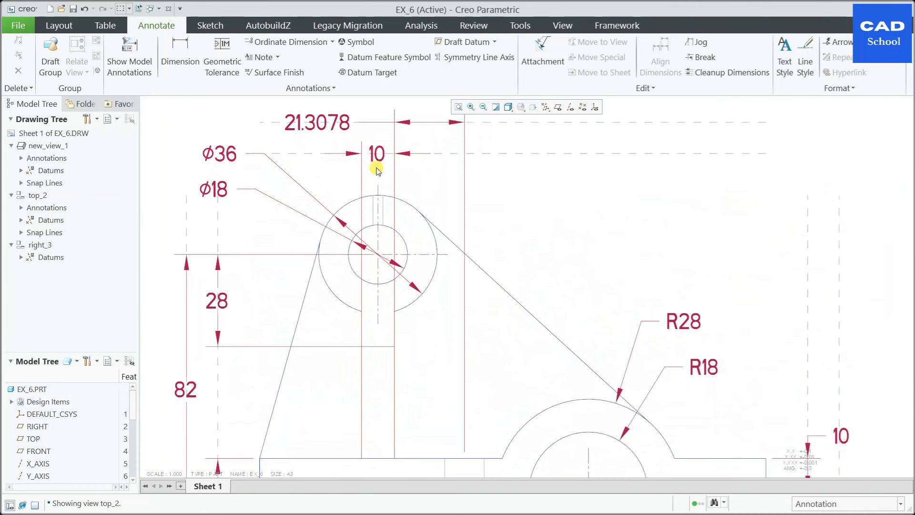
scroll(517, 312, down, 3)
scroll(366, 266, down, 2)
scroll(406, 185, up, 3)
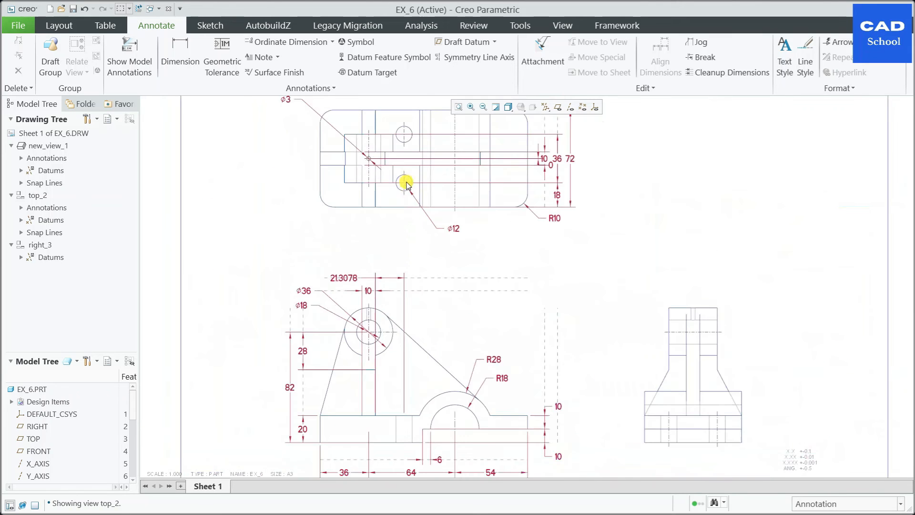
scroll(407, 185, down, 3)
scroll(378, 311, up, 3)
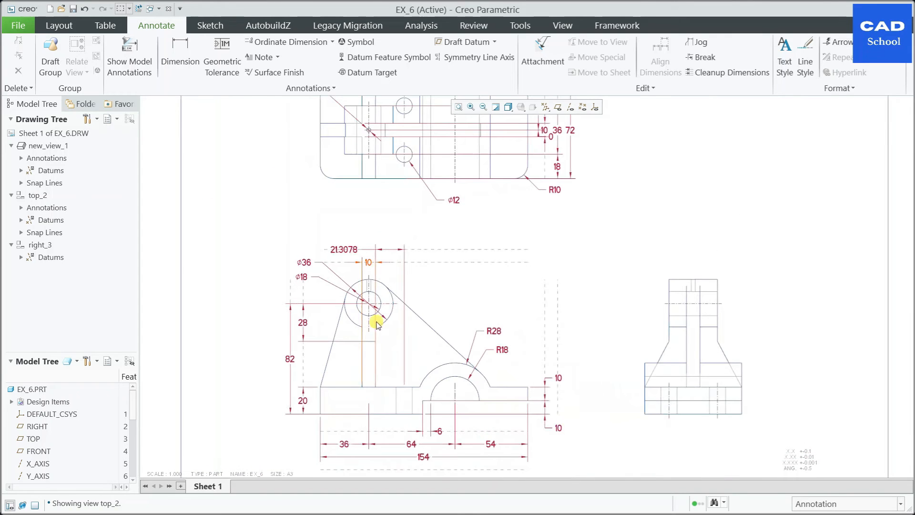
click(376, 274)
drag(374, 273, 369, 439)
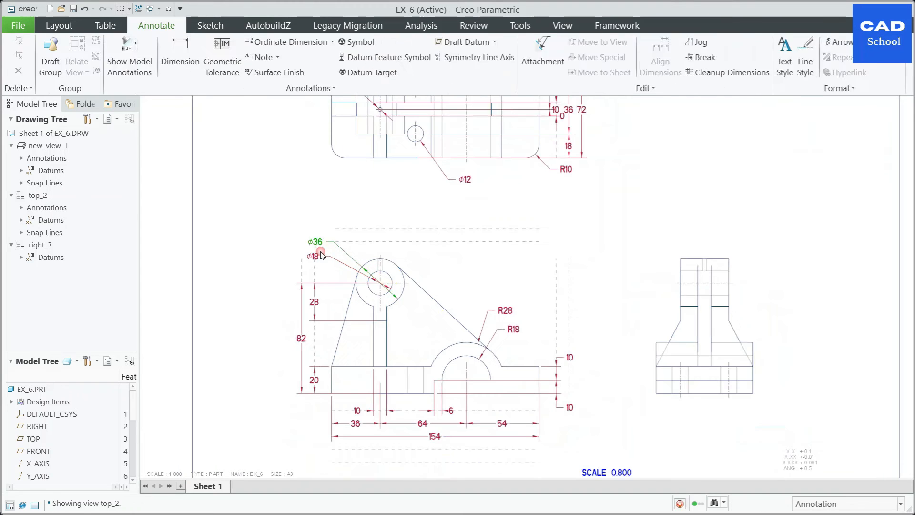
- Place the Ø36 and Ø18 dimension texts one below the other to the upper right of the boss in the front view
click(318, 245)
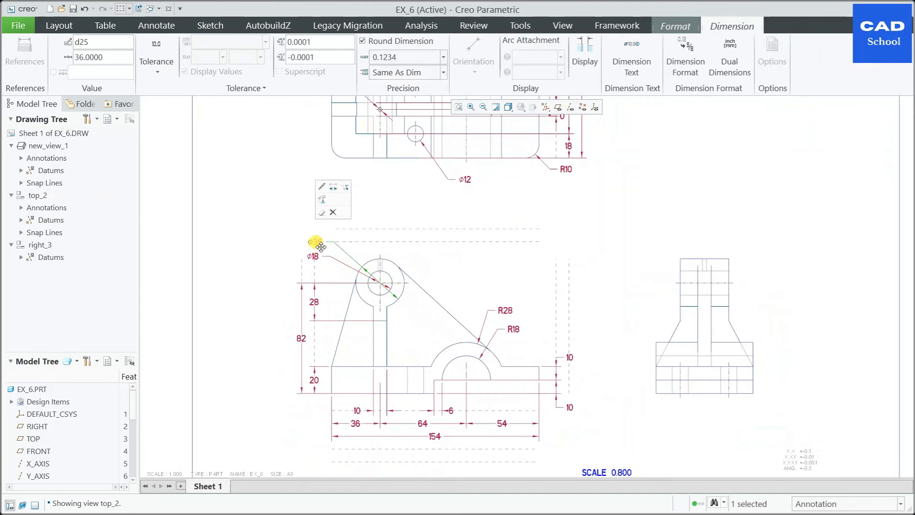
drag(318, 245, 397, 234)
click(314, 257)
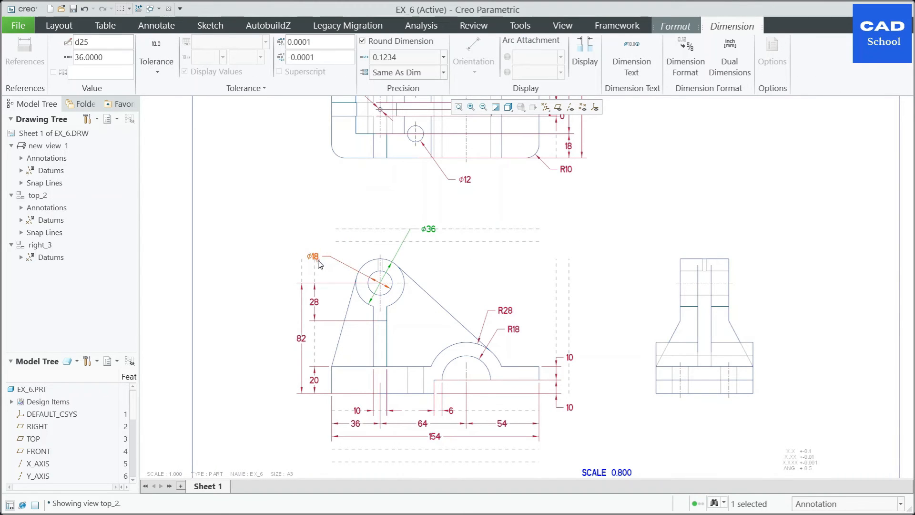
drag(315, 256, 406, 248)
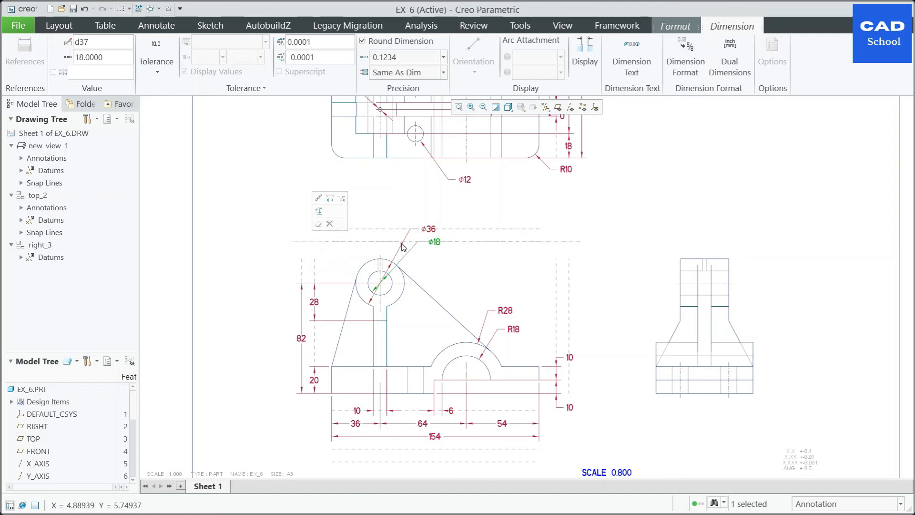
click(447, 265)
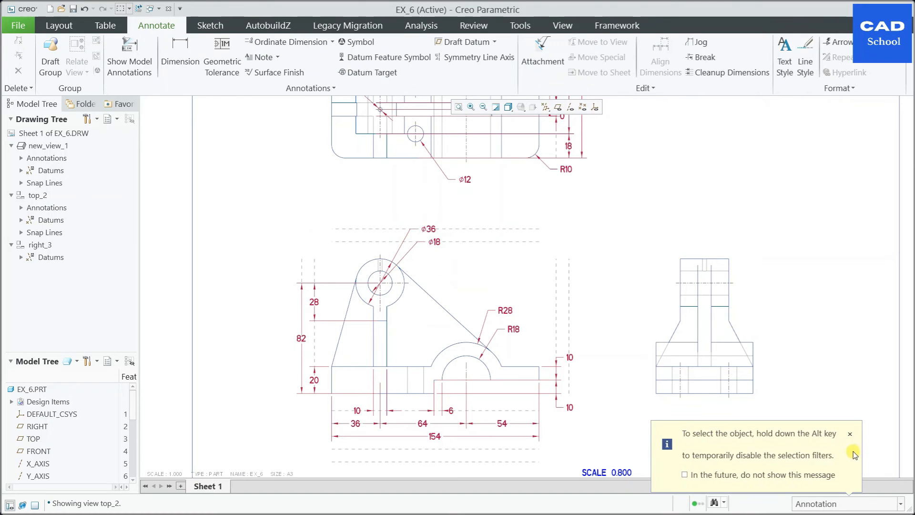
- Move the 10 rib thickness dimension from the top view to the right view
click(850, 435)
scroll(541, 198, up, 3)
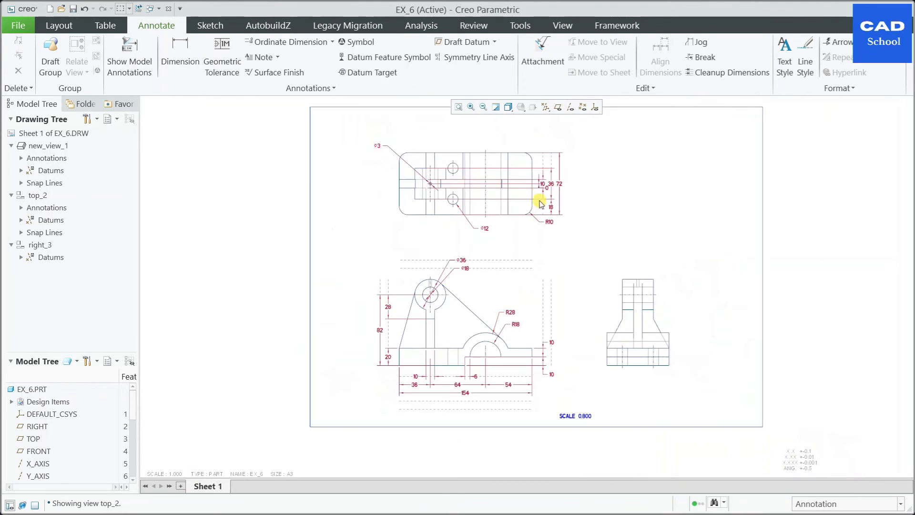
scroll(541, 193, down, 5)
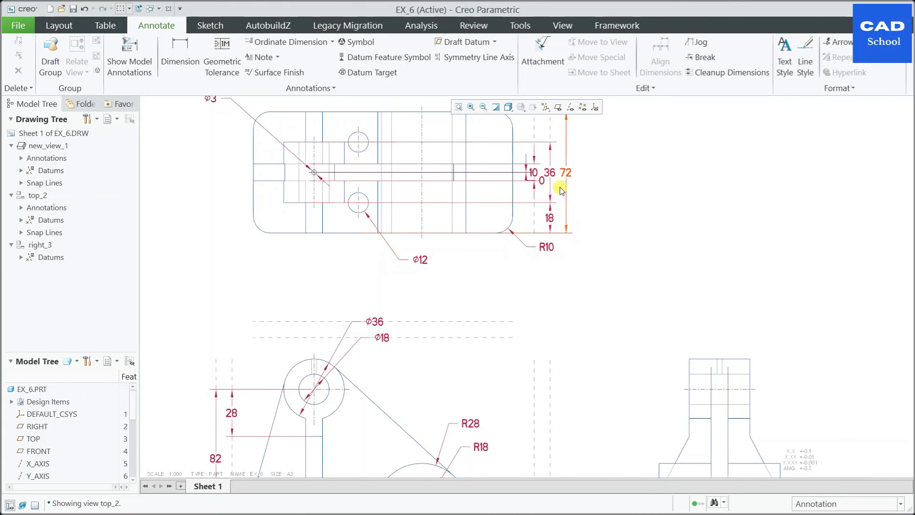
click(534, 173)
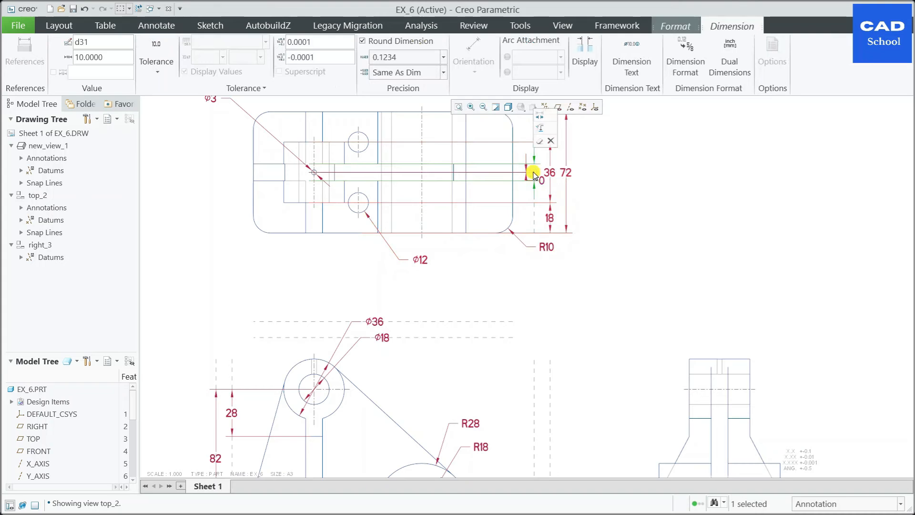
click(539, 127)
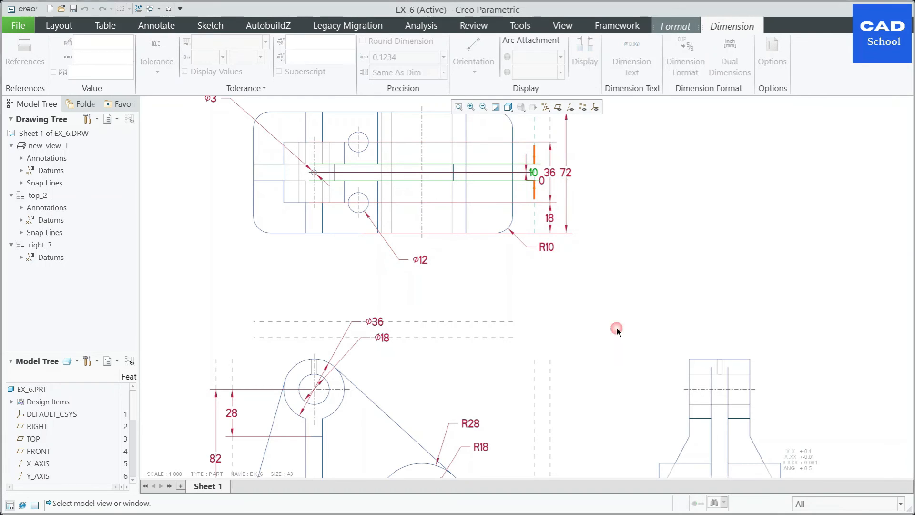
click(650, 358)
scroll(615, 308, up, 3)
scroll(683, 426, down, 3)
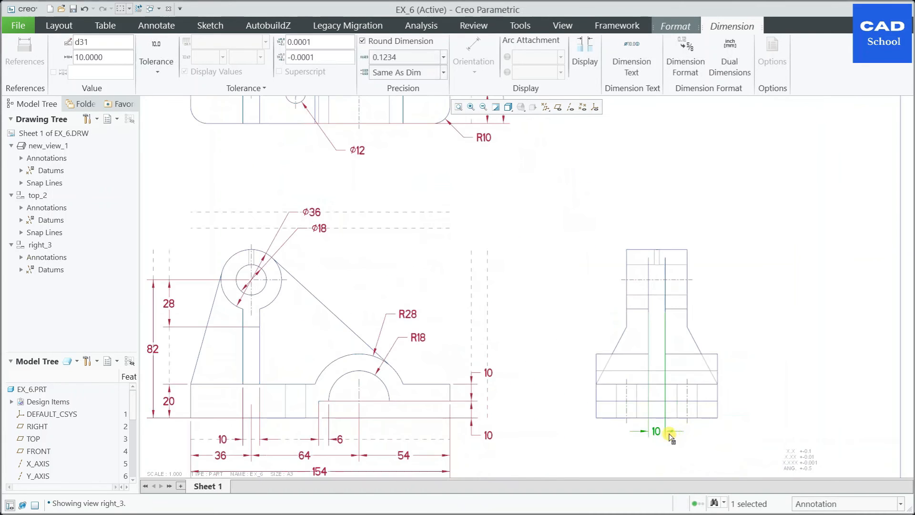
- Place the 10 rib thickness dimension above the right view, clear of its upper edge
drag(661, 436, 661, 446)
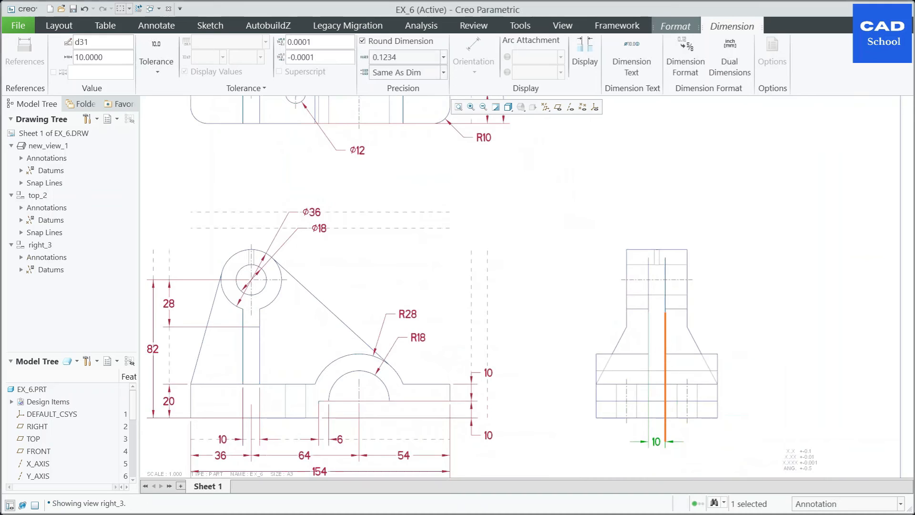
click(665, 314)
drag(667, 338, 675, 381)
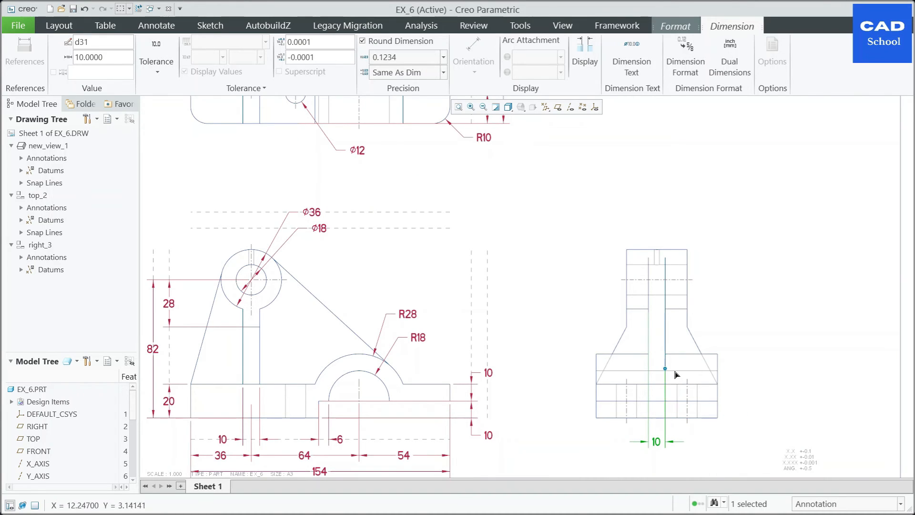
click(657, 437)
drag(661, 445, 660, 230)
- Shorten both extension lines of the 10 dimension so they end near the upper edge of the right view
click(667, 293)
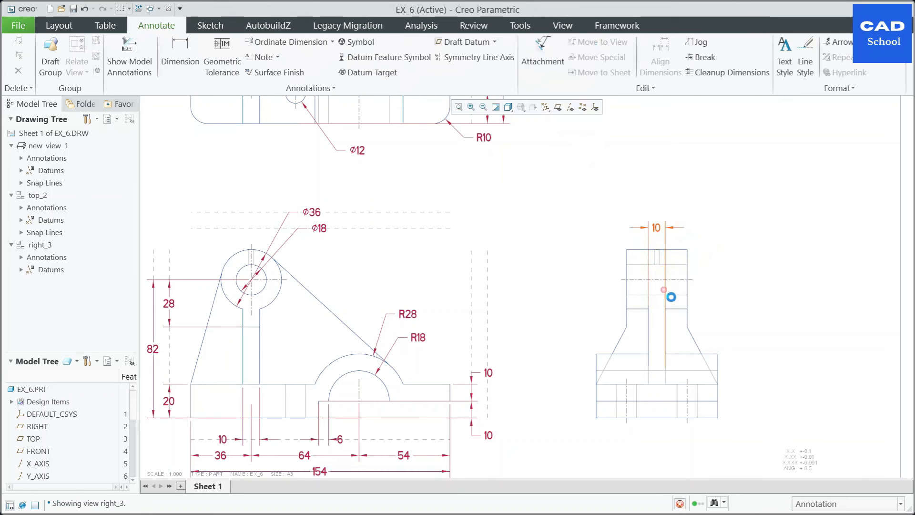
drag(669, 307, 674, 255)
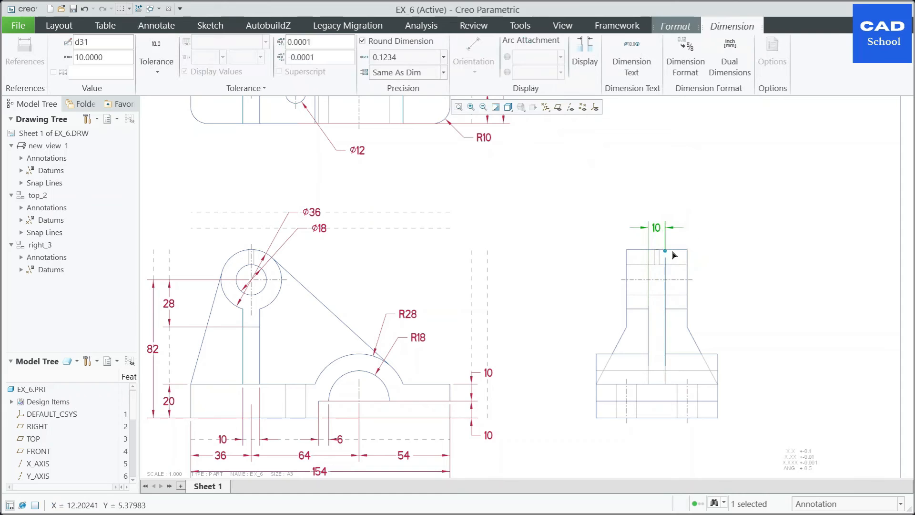
click(736, 253)
scroll(736, 253, down, 2)
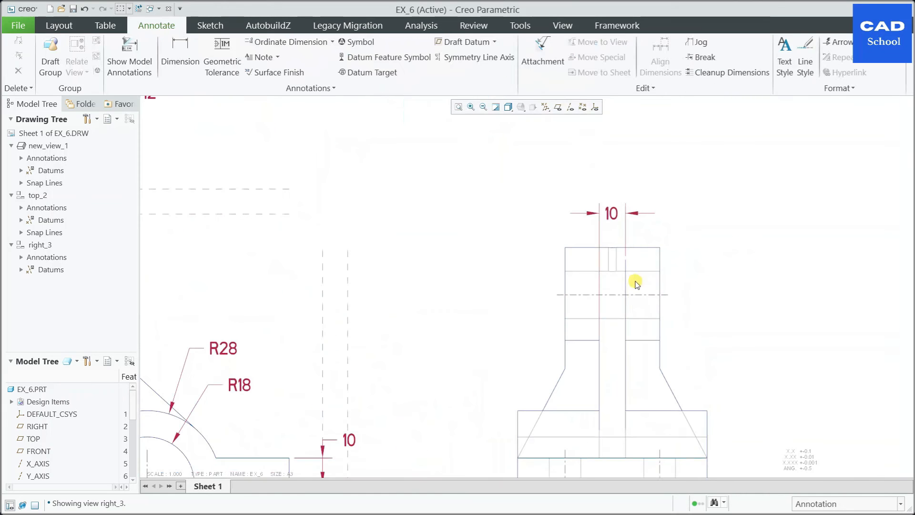
click(599, 289)
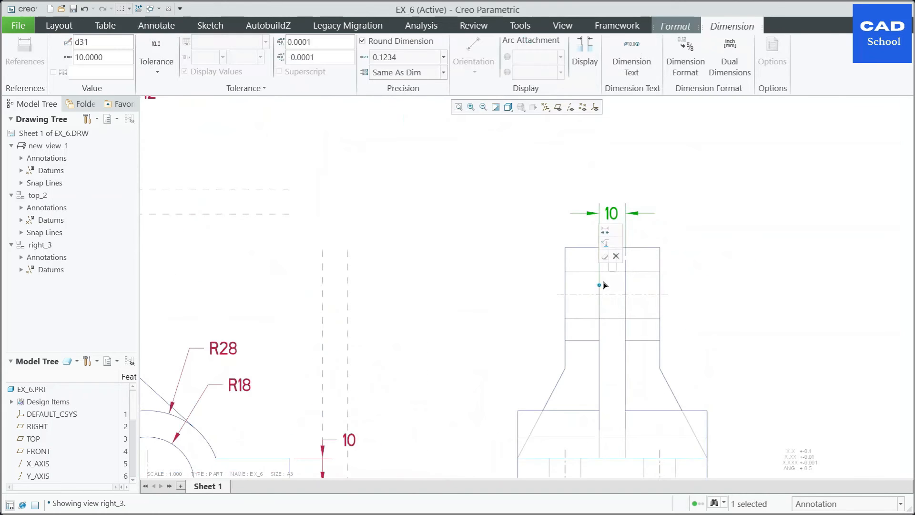
scroll(730, 265, down, 2)
click(738, 260)
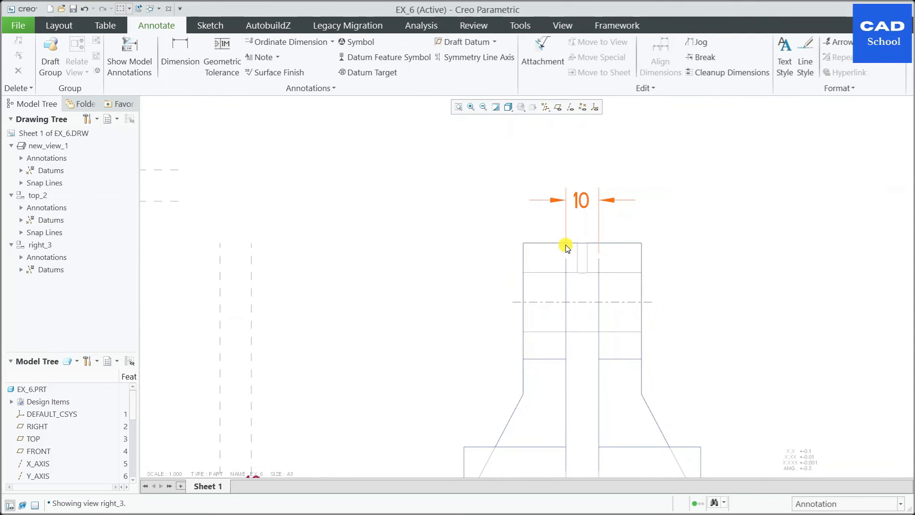
click(565, 247)
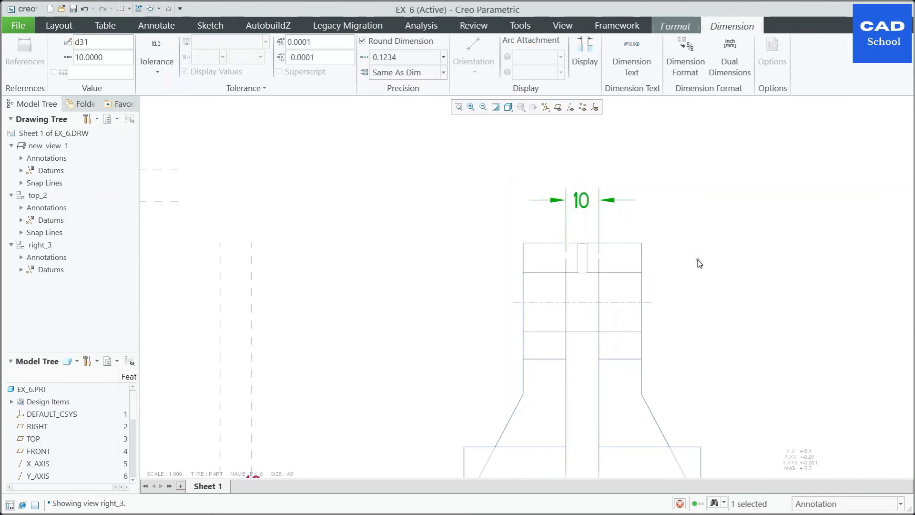
click(697, 260)
scroll(695, 261, up, 3)
scroll(679, 268, down, 4)
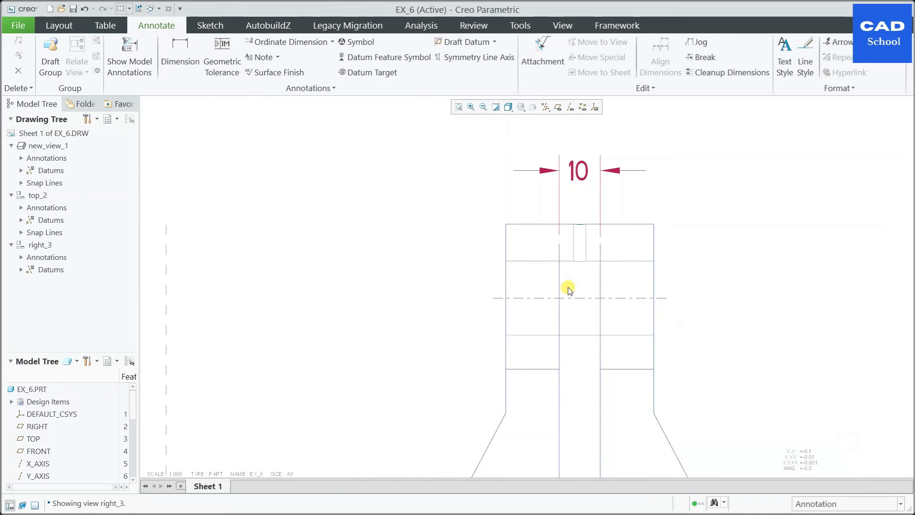
- Delete the 0 dimension beside the 36 dimension in the top view
scroll(639, 298, up, 6)
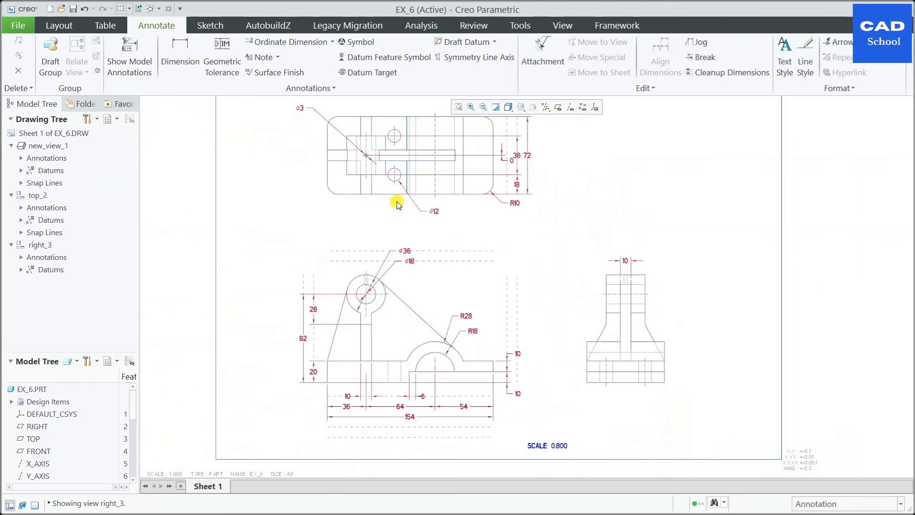
scroll(393, 180, down, 1)
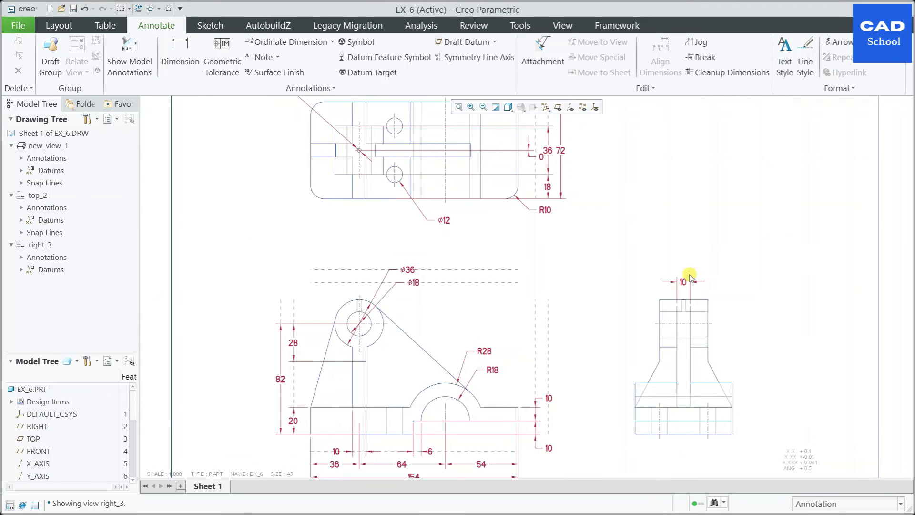
scroll(690, 276, down, 1)
scroll(510, 184, up, 2)
scroll(535, 216, down, 3)
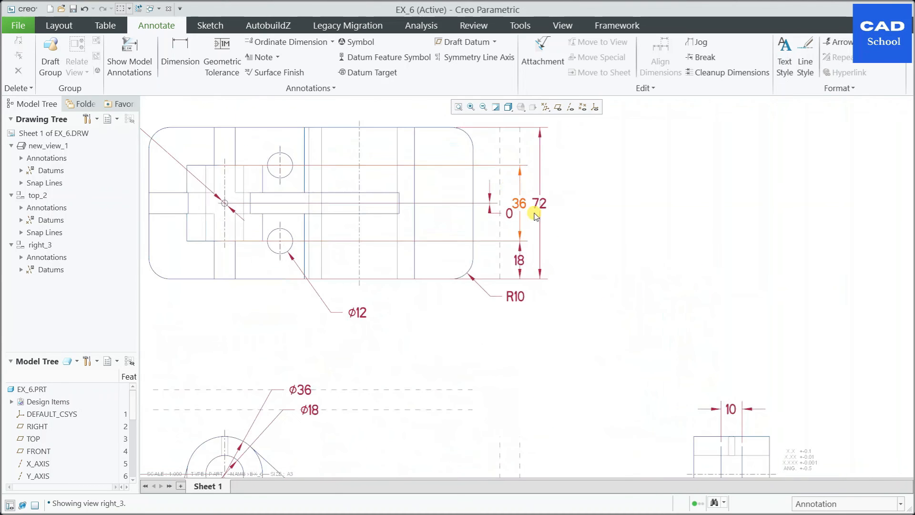
click(508, 213)
key(Delete)
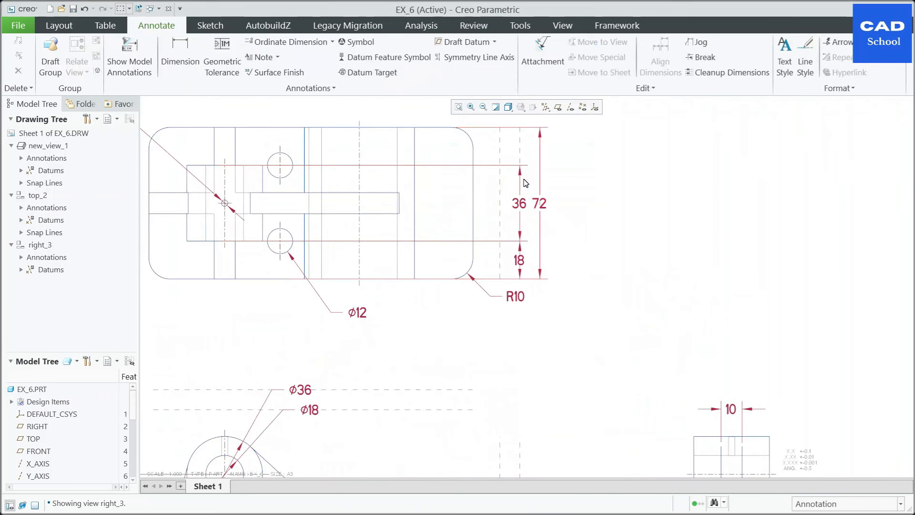
click(656, 217)
- Move the 36 dimension from the top view to the right view and place it above the 10 dimension
click(530, 214)
scroll(584, 196, down, 3)
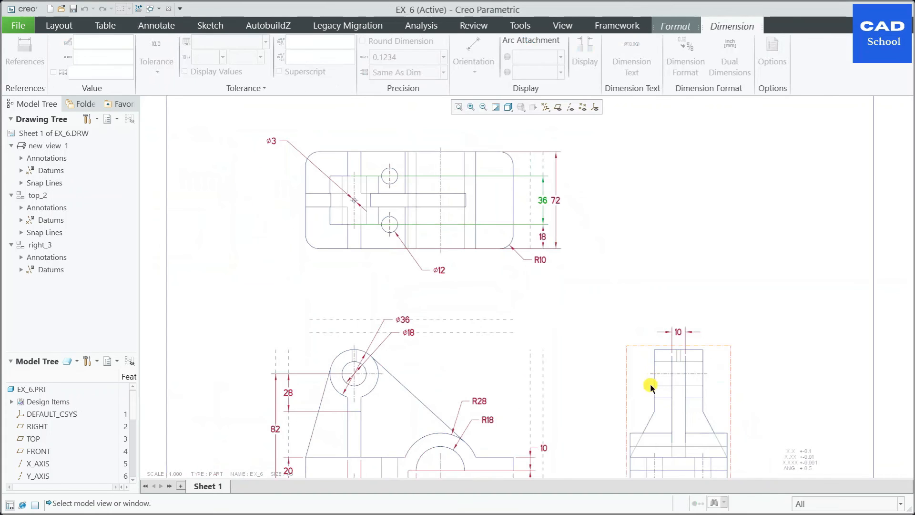
scroll(650, 386, down, 3)
scroll(654, 427, up, 3)
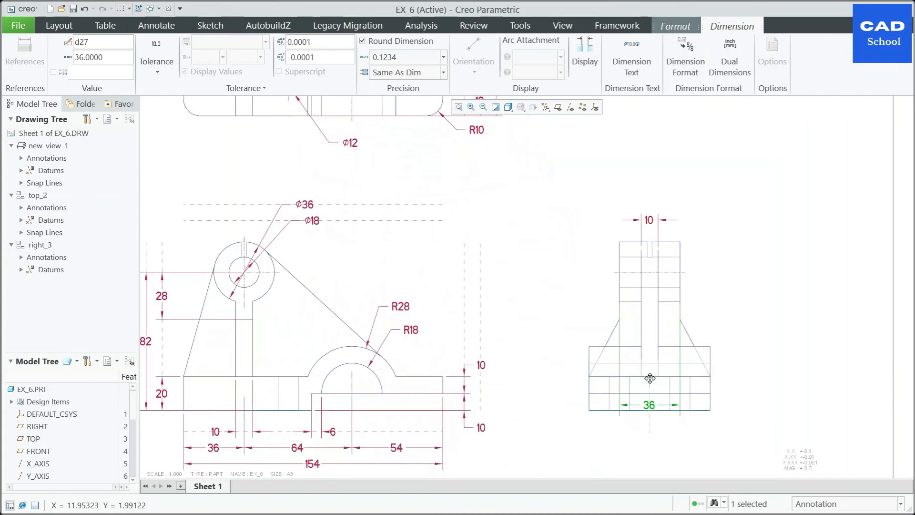
drag(648, 418, 646, 201)
click(735, 241)
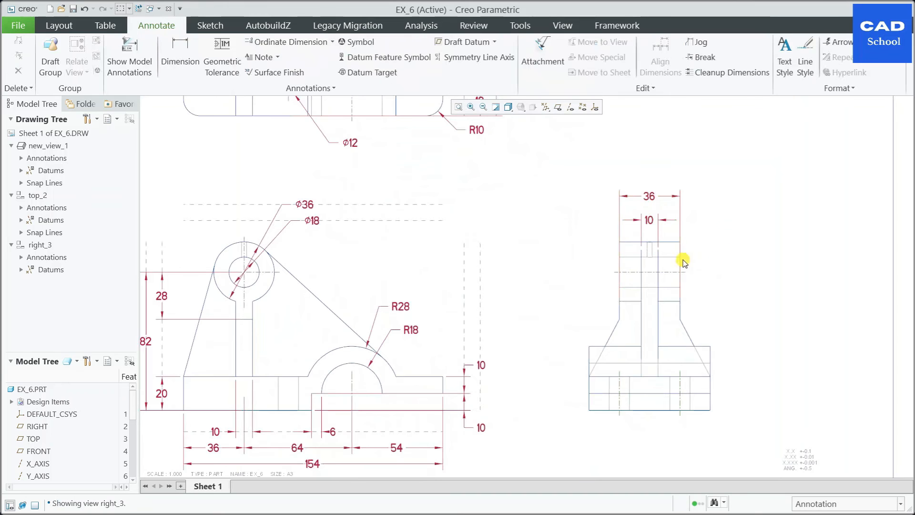
- Shorten both extension lines of the 36 dimension so they end just above the right view's upper edge
click(681, 261)
drag(676, 302, 681, 286)
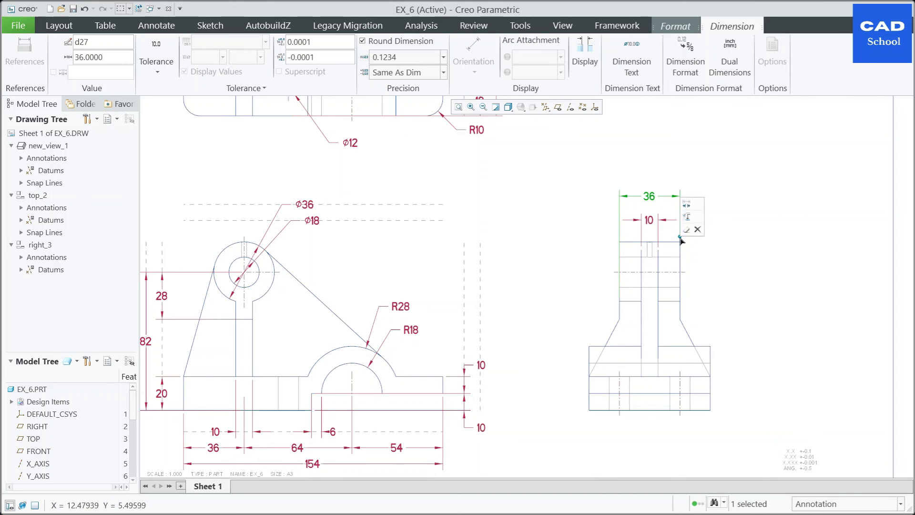
drag(682, 240, 681, 238)
click(697, 262)
scroll(698, 260, up, 1)
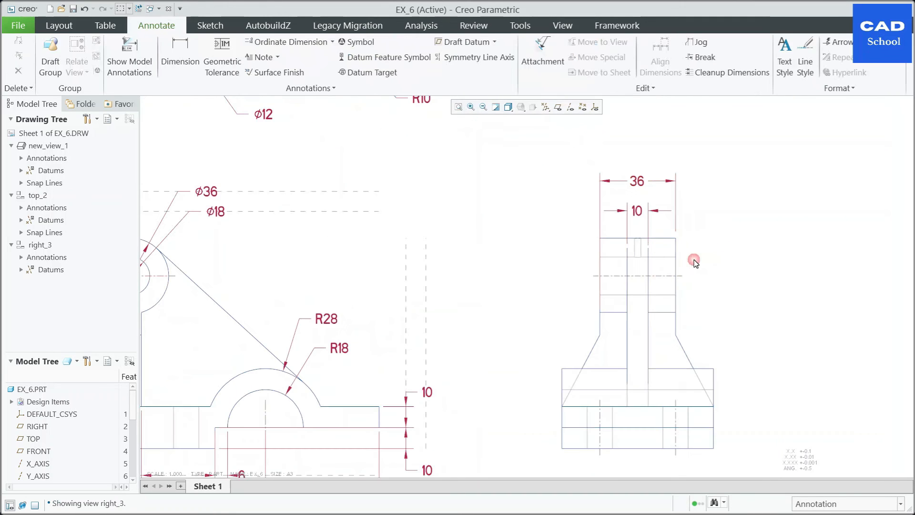
click(602, 288)
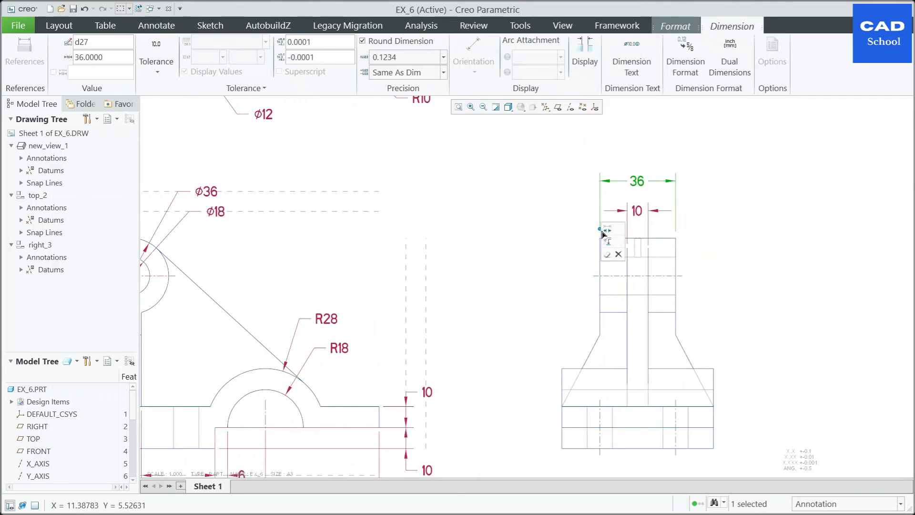
click(743, 246)
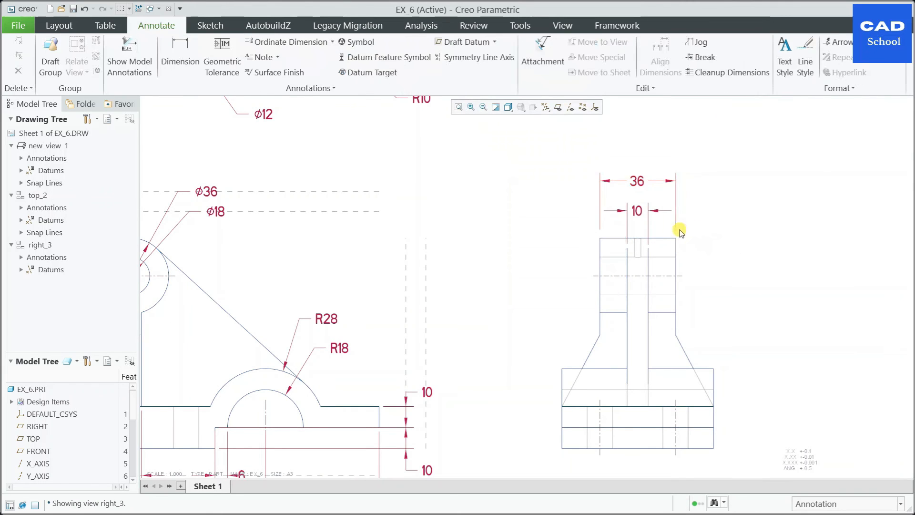
- Bring the vertical 18 and 72 dimensions closer to the top view, each one snap line nearer its edge
scroll(473, 226, down, 3)
scroll(543, 166, up, 2)
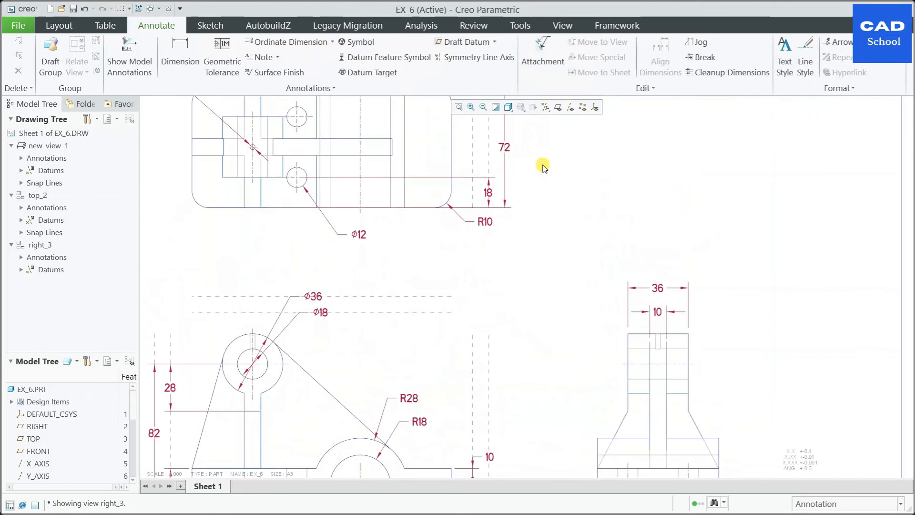
click(496, 202)
drag(494, 199, 475, 197)
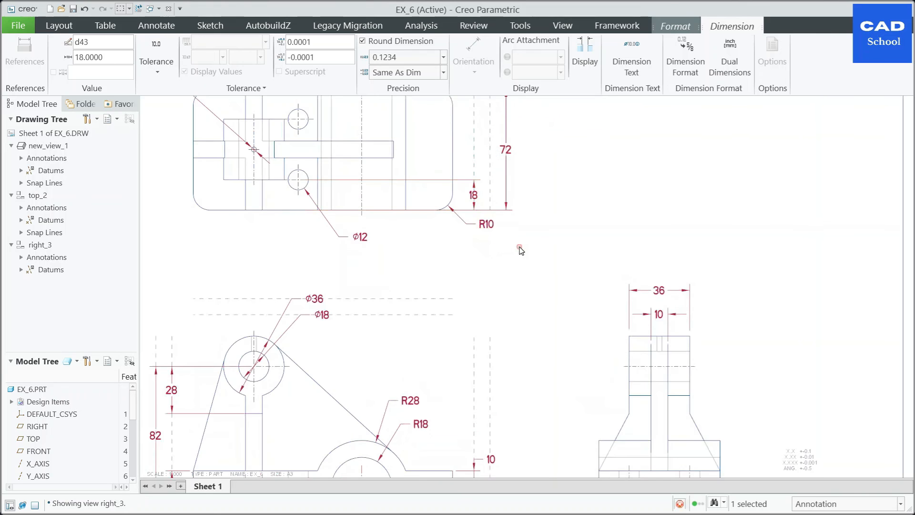
click(519, 188)
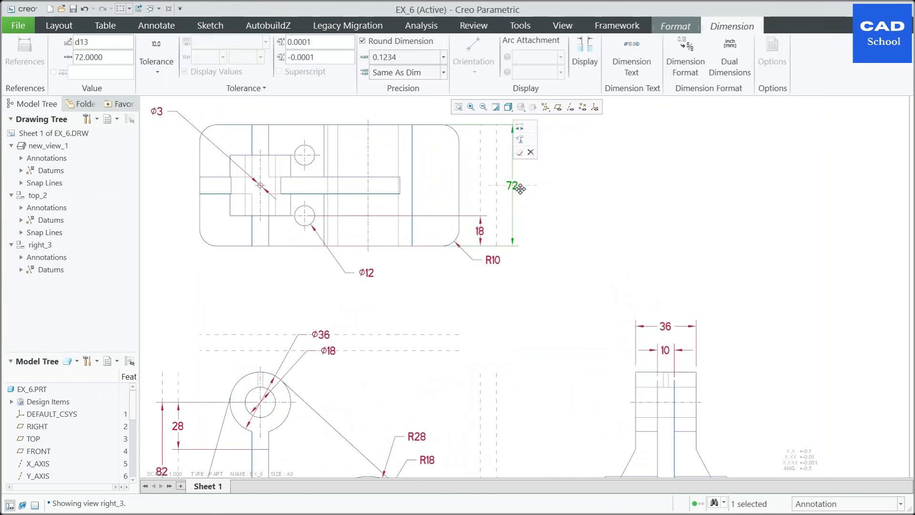
drag(519, 188, 503, 188)
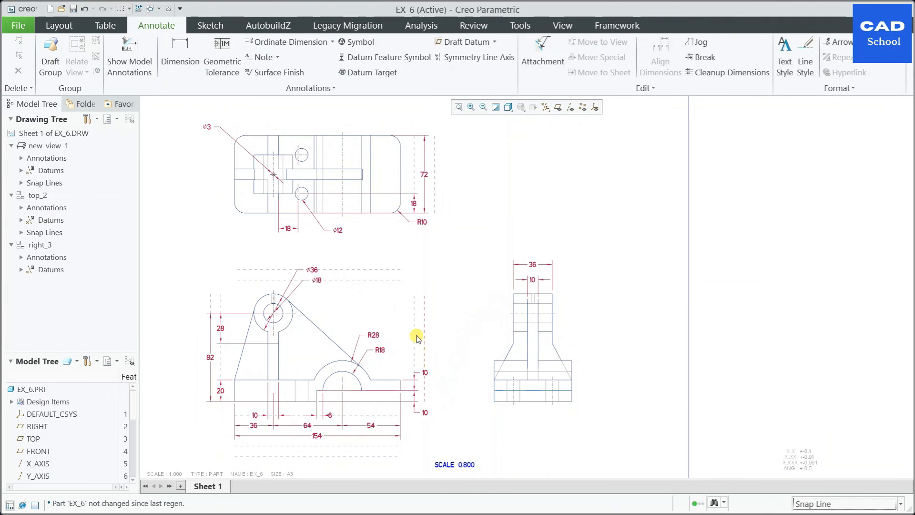
- Delete the unused snap lines below the front view and beside the top view, and set the selection filter to General
click(342, 456)
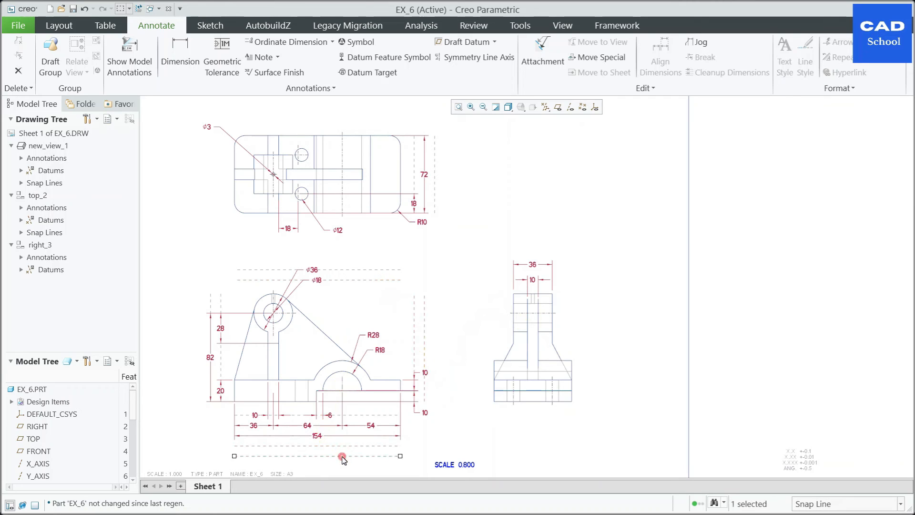
key(Delete)
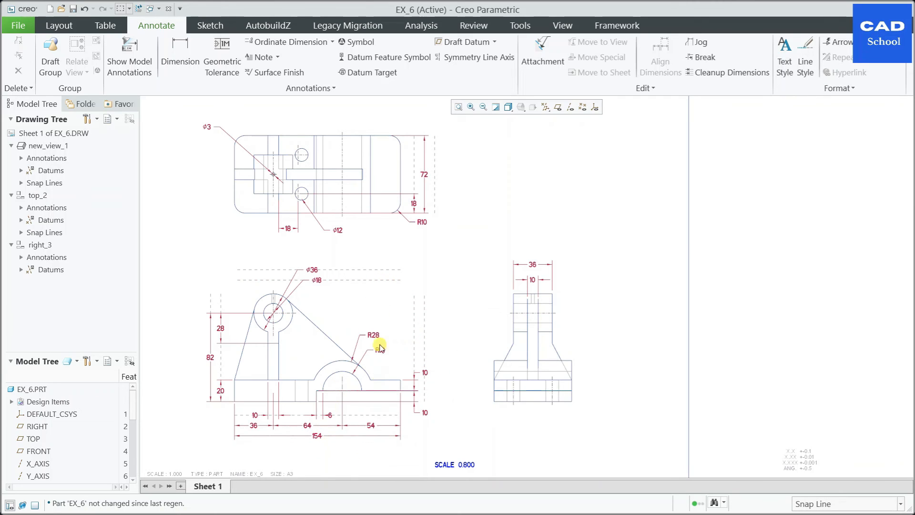
click(433, 178)
click(487, 239)
scroll(570, 433, down, 3)
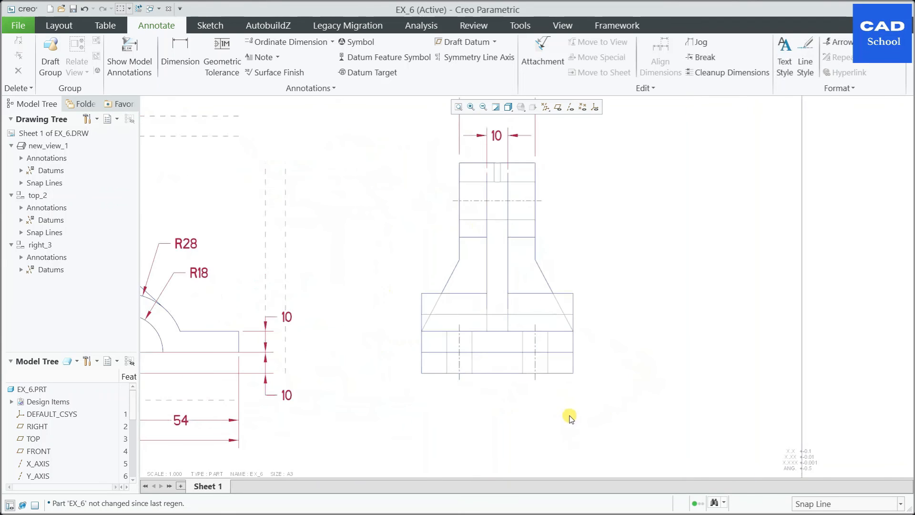
click(852, 493)
click(810, 261)
- Place a new general view of the bracket in isometric orientation in the open area above the right view
scroll(658, 295, up, 3)
scroll(646, 262, down, 1)
scroll(584, 271, up, 4)
scroll(609, 191, down, 2)
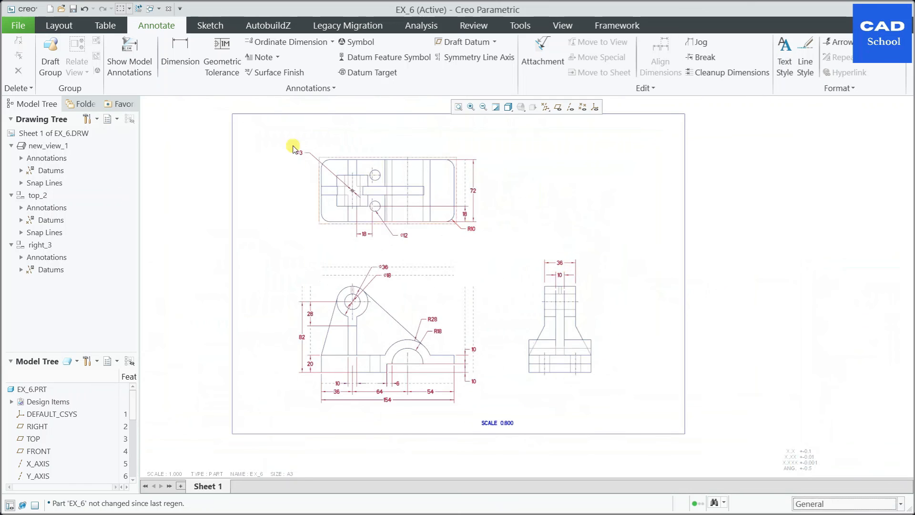
click(59, 25)
click(235, 57)
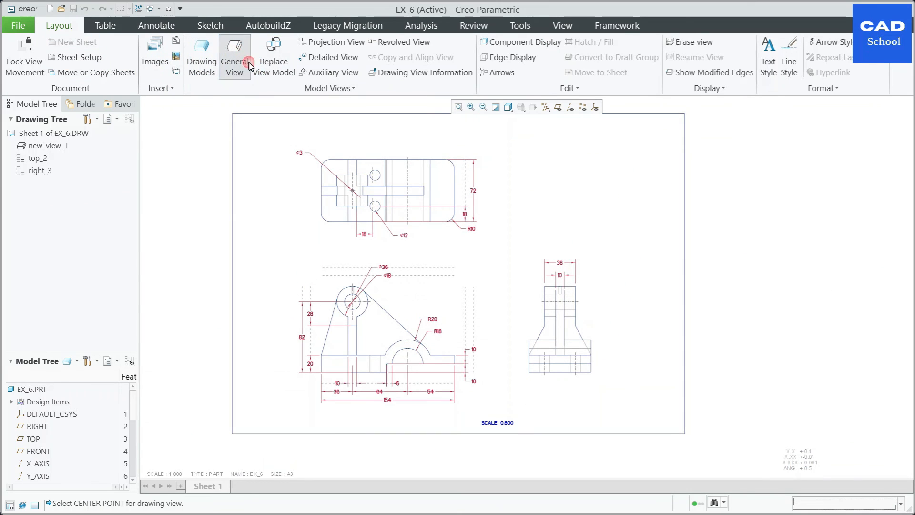
click(548, 186)
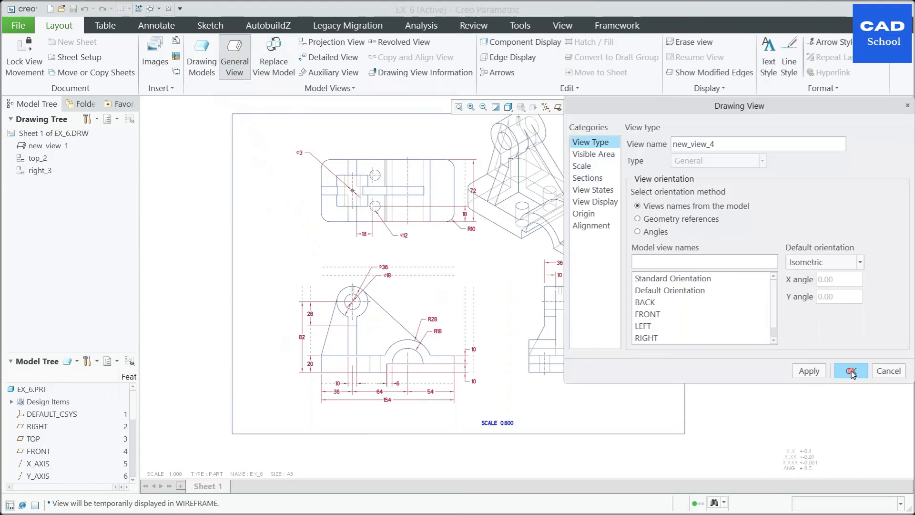
- Give the new isometric view a custom scale of 0.500 and apply the change
click(583, 165)
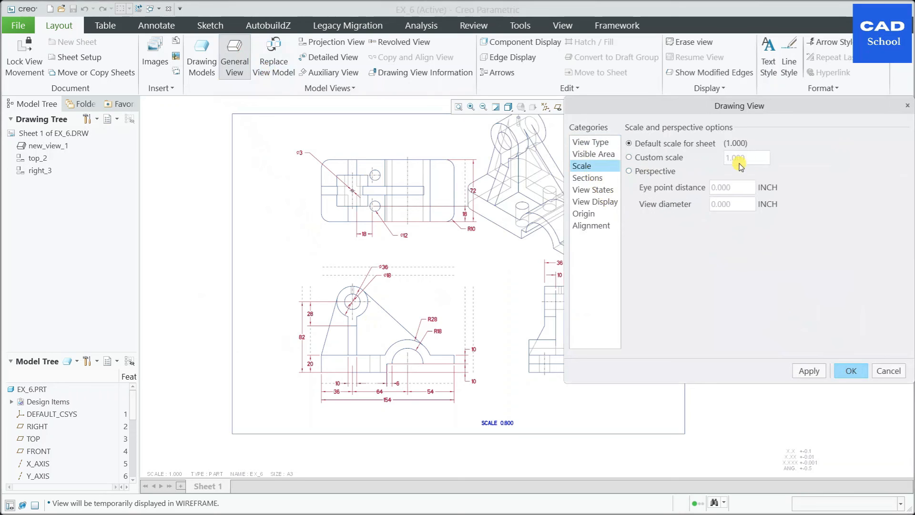
click(676, 160)
click(748, 158)
click(599, 204)
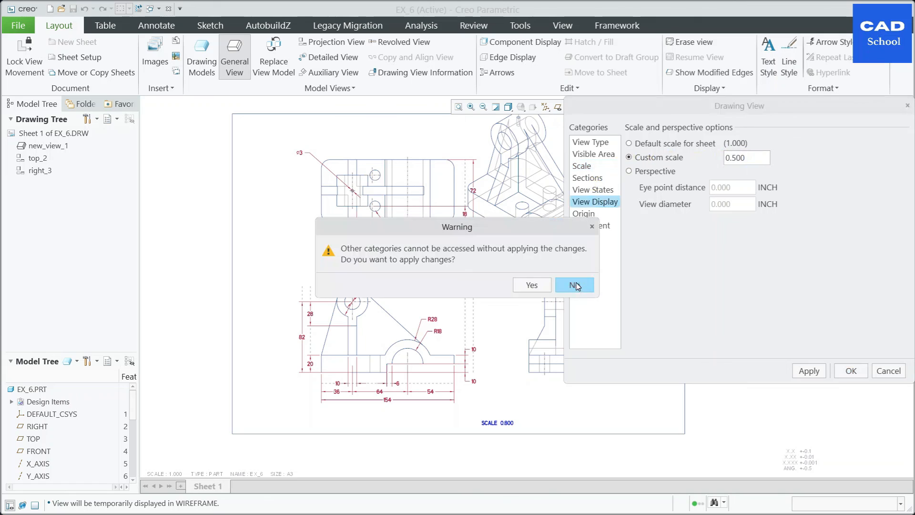
click(549, 285)
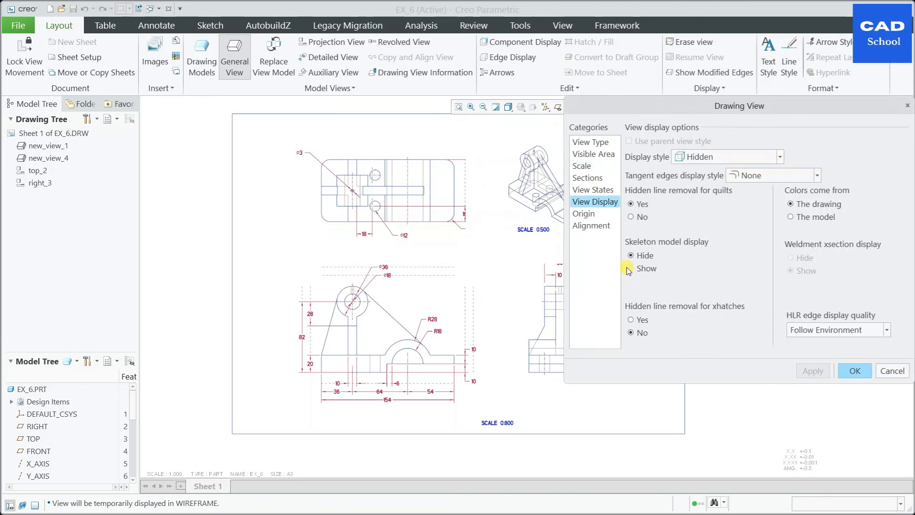
- Display the isometric view as Shading With Edges with Default tangent edges and High HLR edge quality, and accept the view settings
click(782, 160)
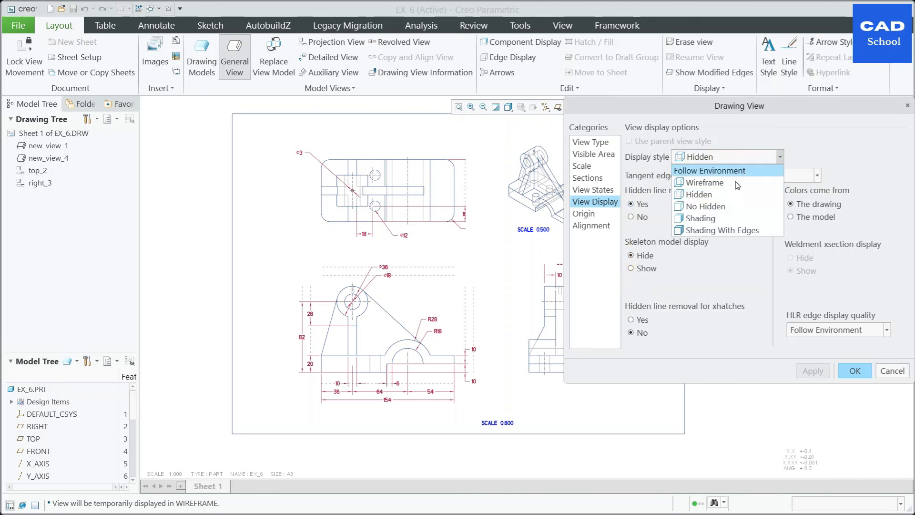
click(726, 231)
click(817, 177)
click(745, 209)
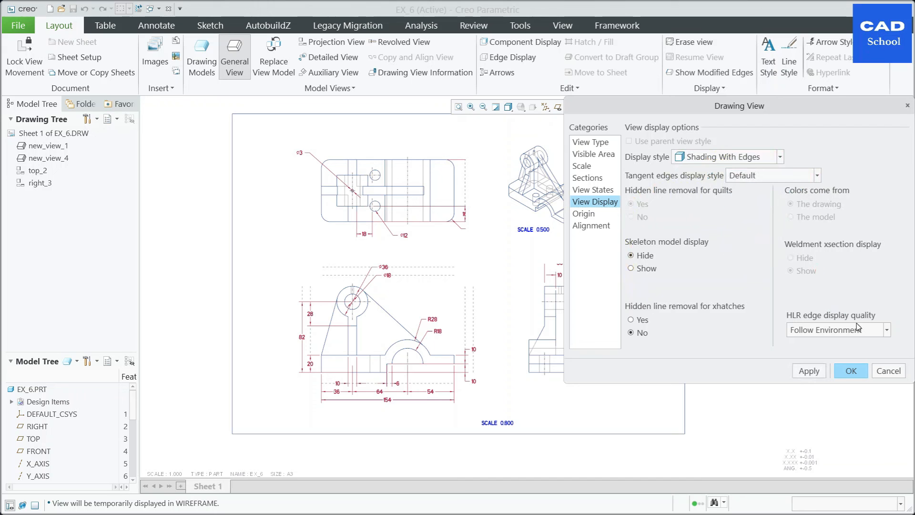
click(886, 331)
click(807, 379)
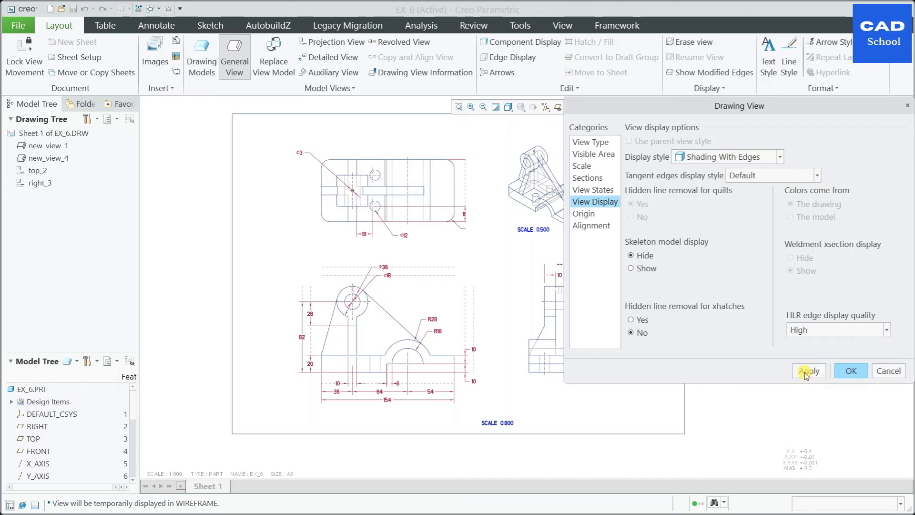
click(808, 370)
scroll(450, 224, up, 3)
scroll(498, 222, down, 4)
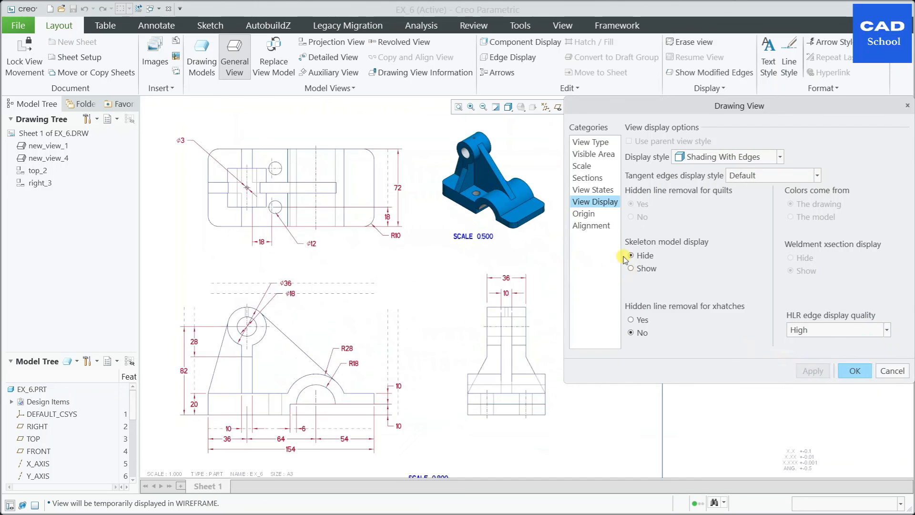
click(855, 371)
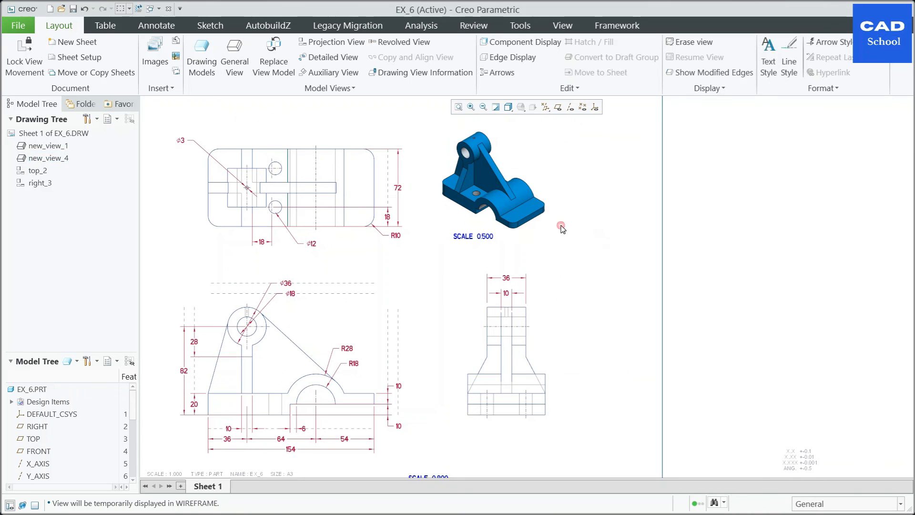
- Move the shaded isometric view farther away from the top view, toward the sheet's outer edge
click(519, 190)
drag(539, 182, 590, 184)
scroll(590, 245, up, 3)
click(731, 255)
scroll(690, 307, down, 3)
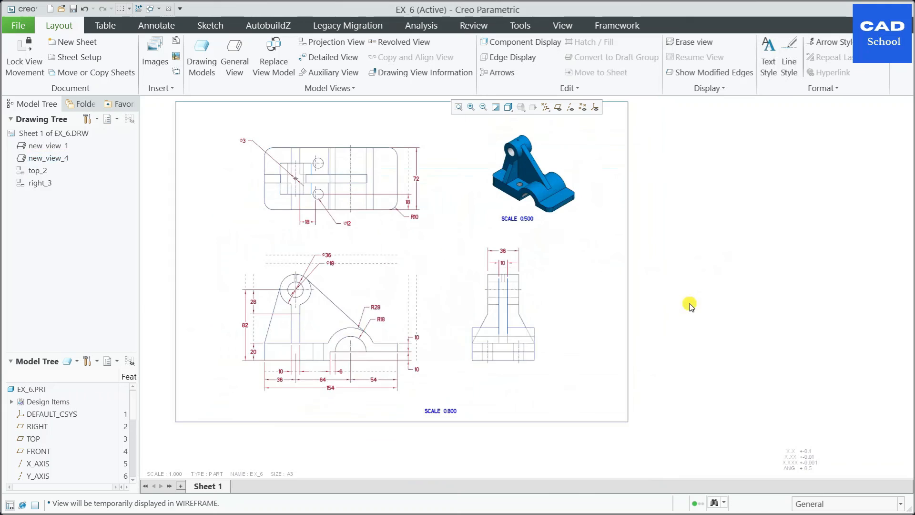
- Turn off the display of snap lines throughout the drawing and check the sheet
click(720, 92)
click(710, 108)
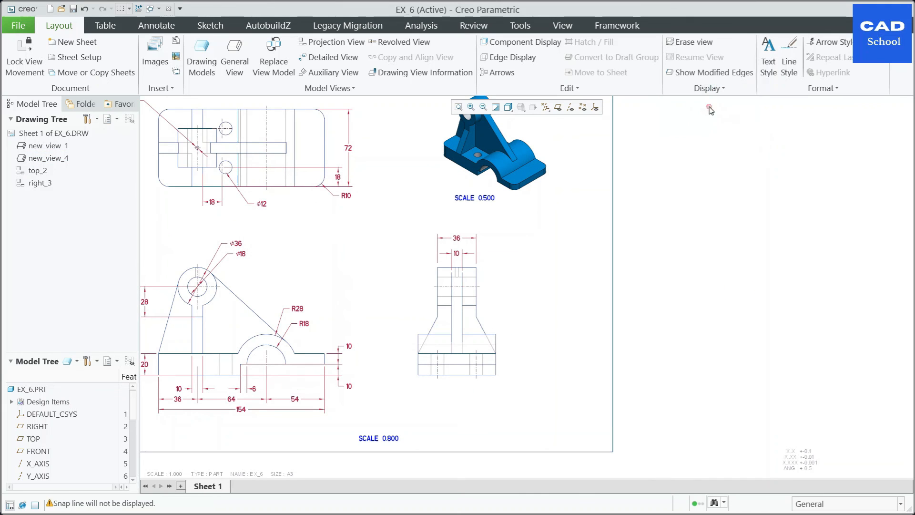
scroll(718, 240, up, 2)
scroll(729, 230, down, 1)
click(733, 227)
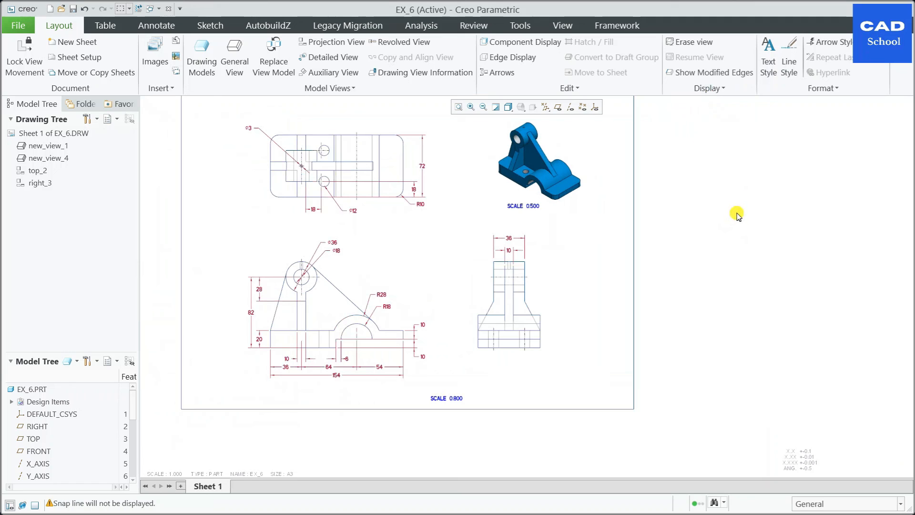
scroll(387, 179, up, 2)
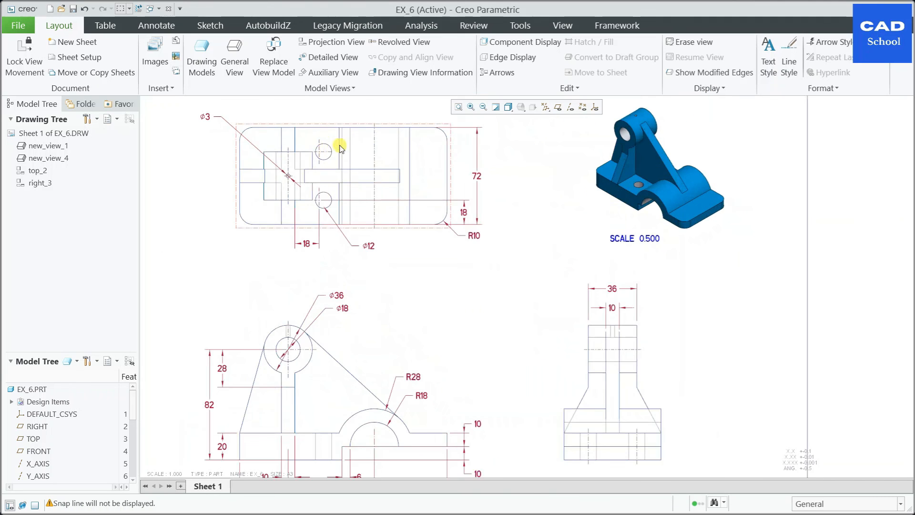
scroll(337, 143, down, 2)
scroll(415, 168, up, 1)
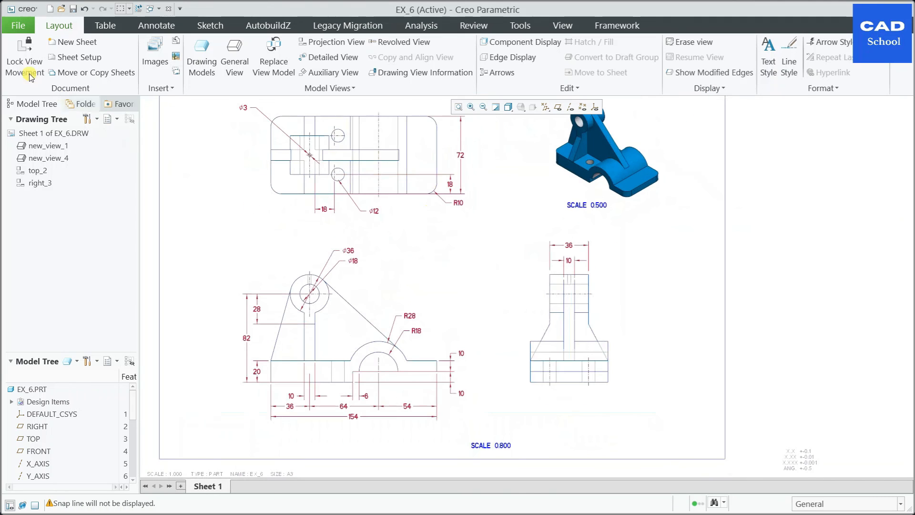
- Set up a PDF export of the drawing with 300 dpi resolution and TrueType fonts
click(18, 25)
mouse_move(56, 99)
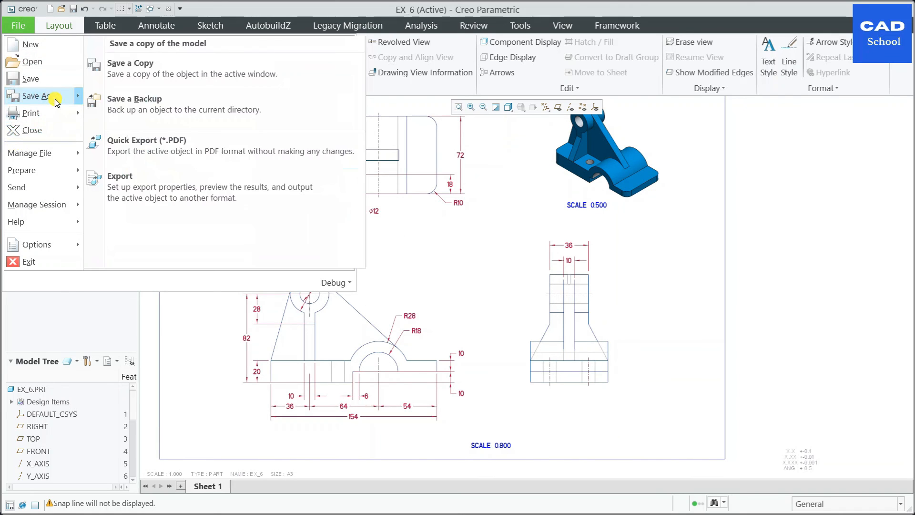
click(184, 183)
click(22, 59)
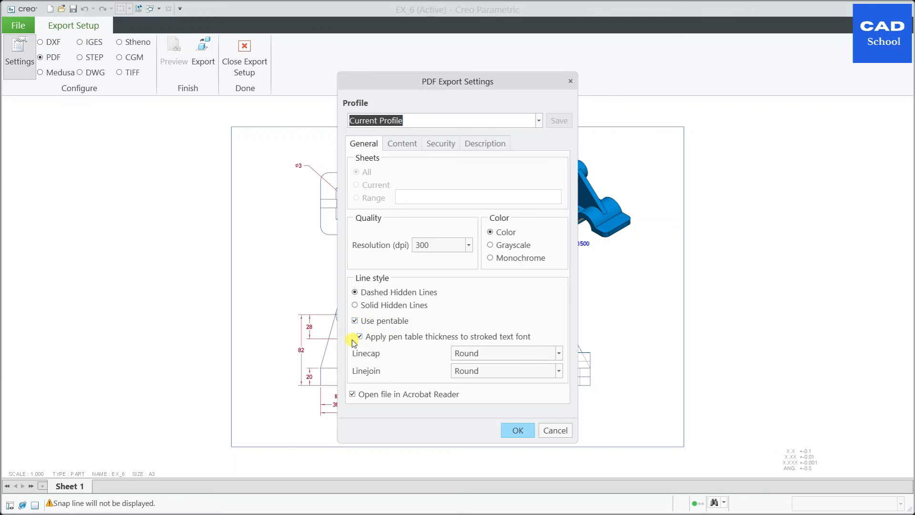
click(469, 245)
click(427, 286)
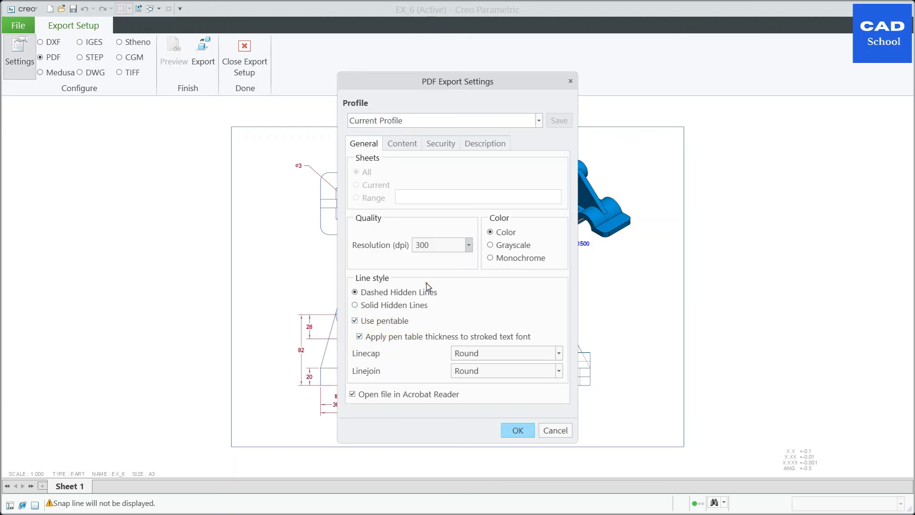
click(412, 149)
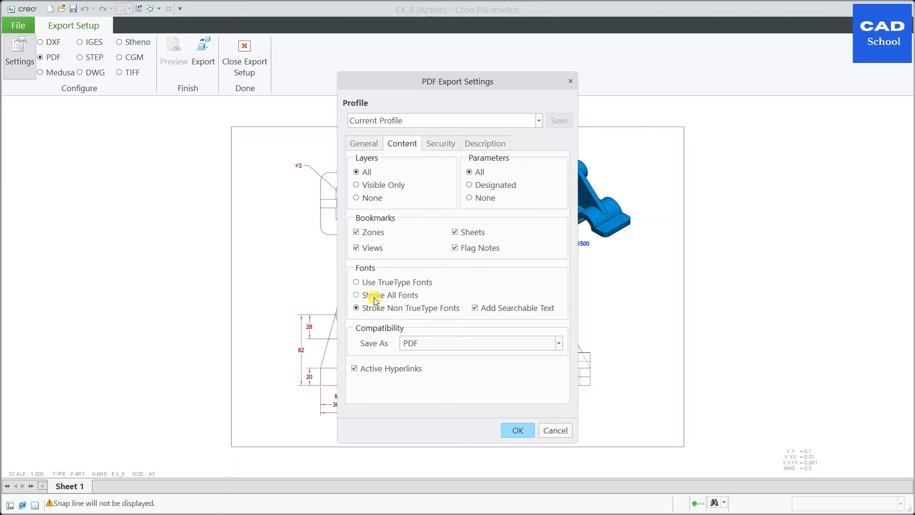
click(376, 282)
click(506, 430)
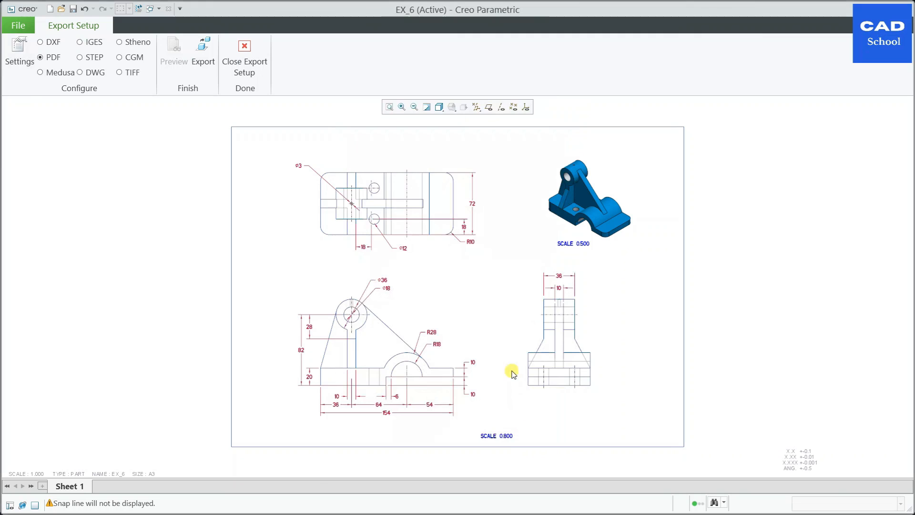
- Export the drawing as the PDF ex_6 into the MyCreoStudy folder
click(199, 55)
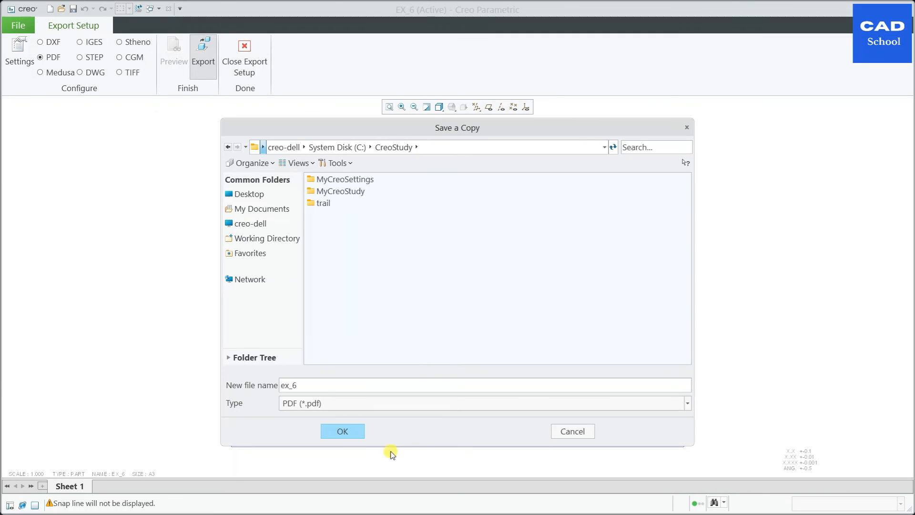
double_click(349, 192)
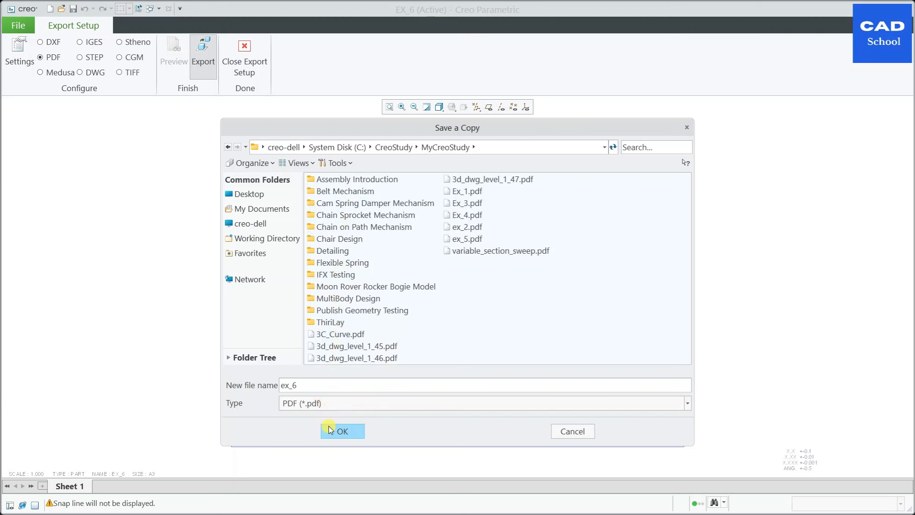
click(344, 433)
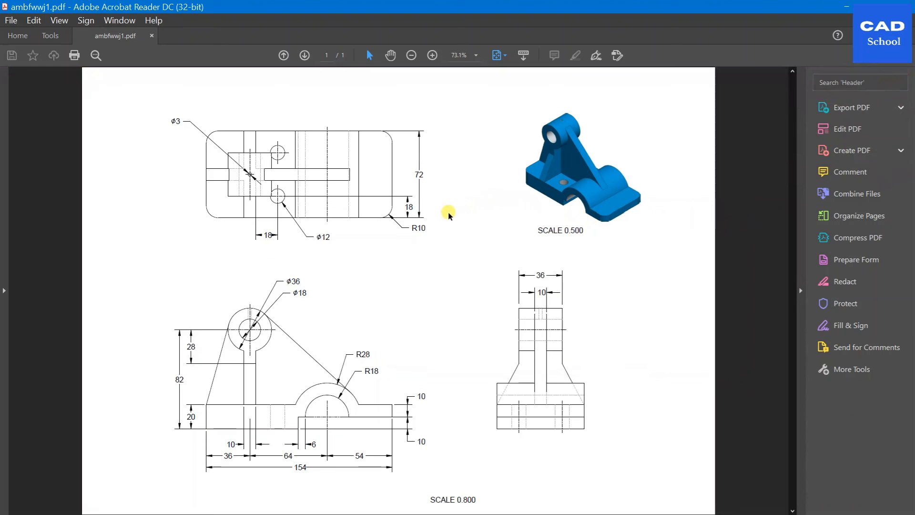
- Examine the views, dimensions, centre axes and line quality in the exported PDF in Acrobat Reader, collapsing the tools pane for more room
ctrl+scroll(260, 179, up, 3)
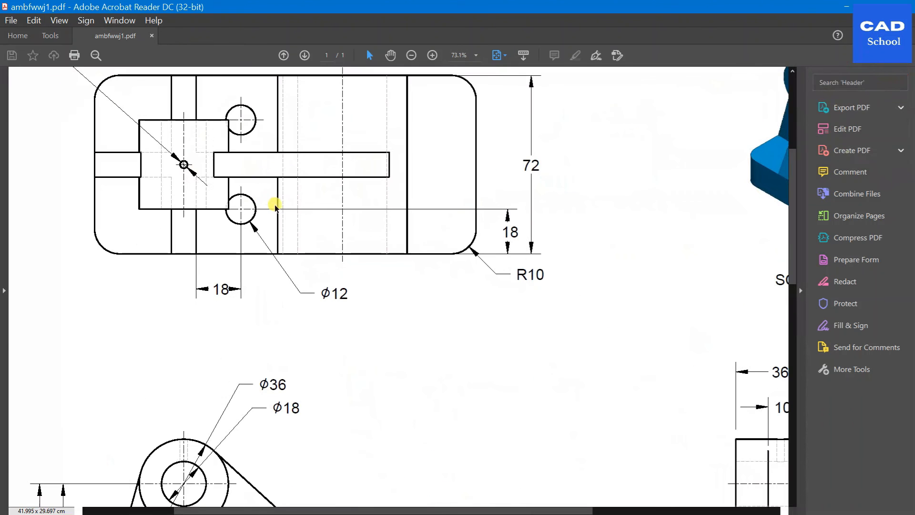
ctrl+scroll(241, 215, down, 3)
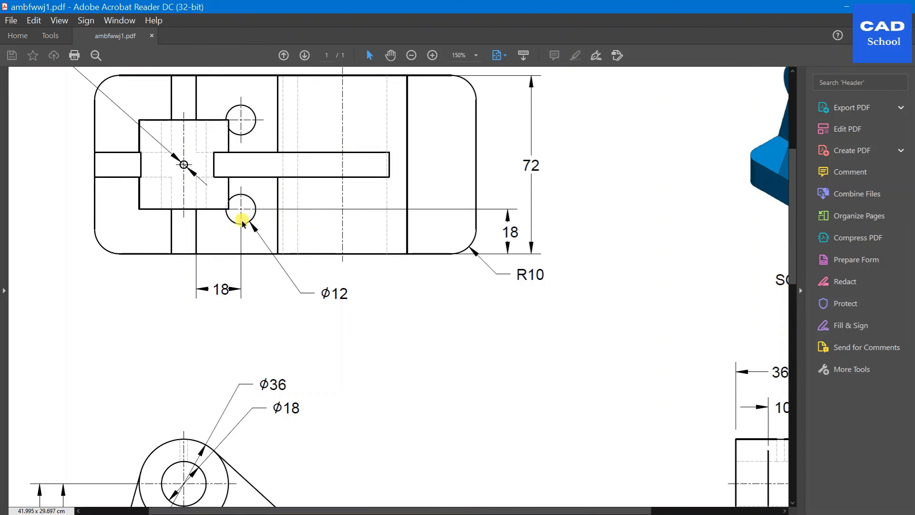
ctrl+scroll(589, 352, up, 3)
ctrl+scroll(589, 350, up, 1)
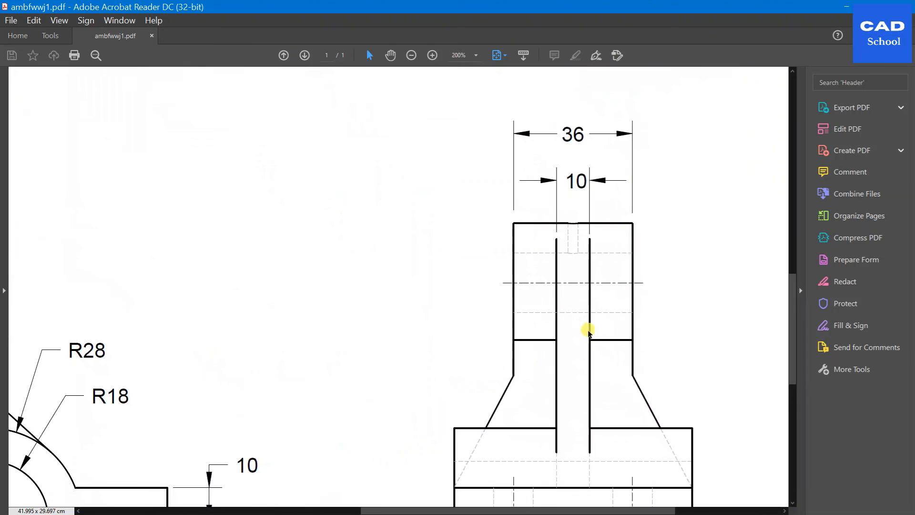
scroll(563, 309, up, 1)
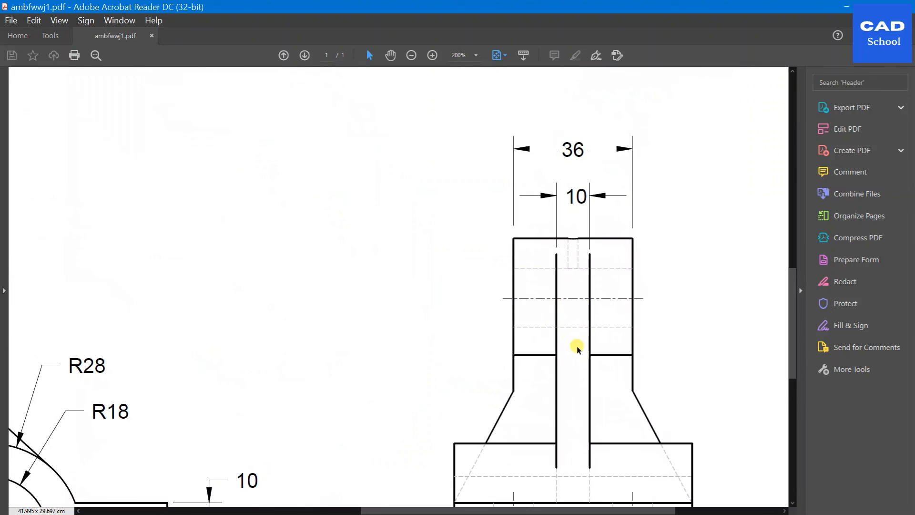
scroll(579, 286, down, 3)
ctrl+scroll(612, 317, down, 2)
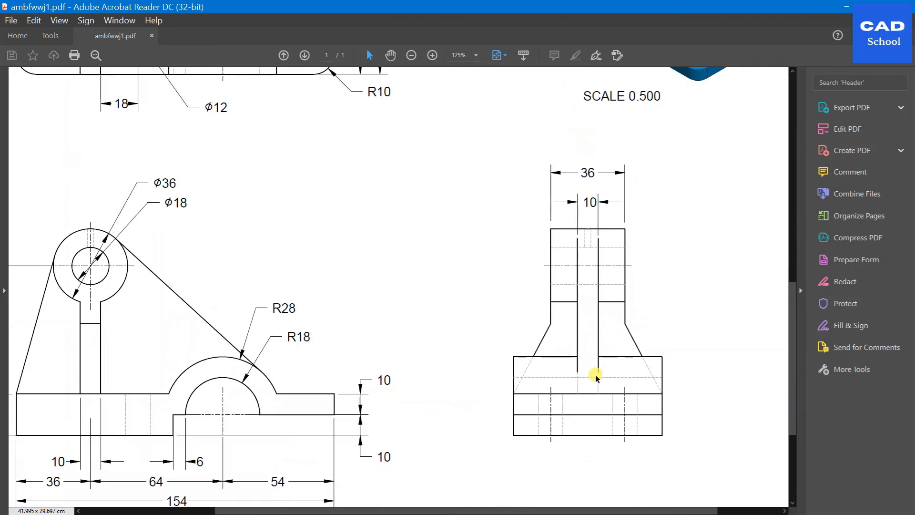
ctrl+scroll(533, 374, down, 2)
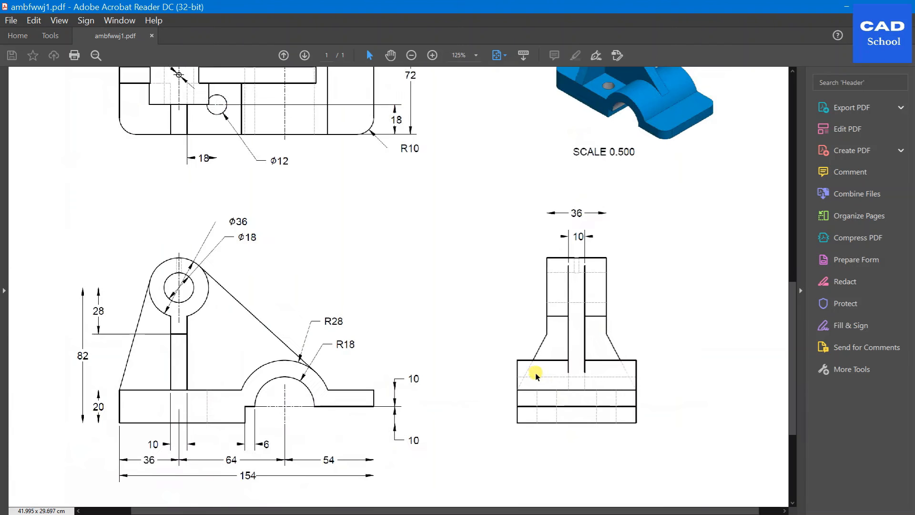
ctrl+scroll(291, 419, up, 1)
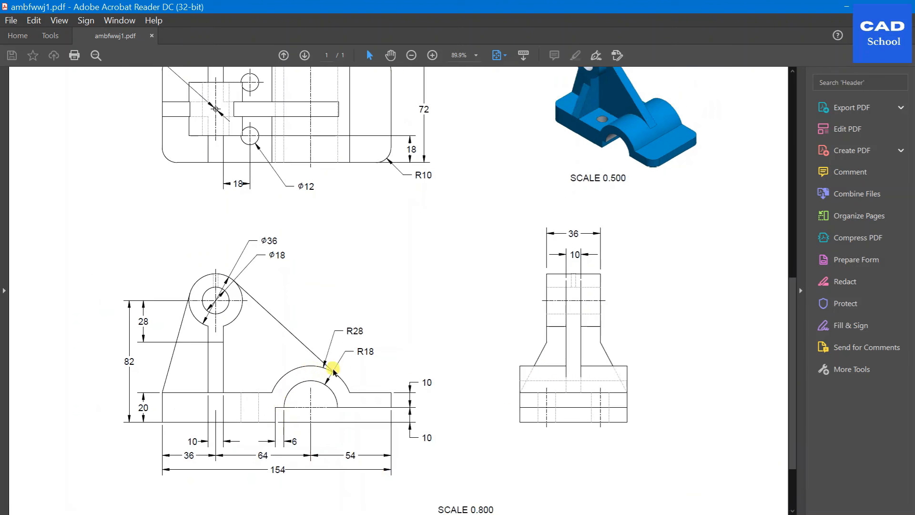
ctrl+scroll(394, 390, down, 1)
scroll(395, 390, up, 2)
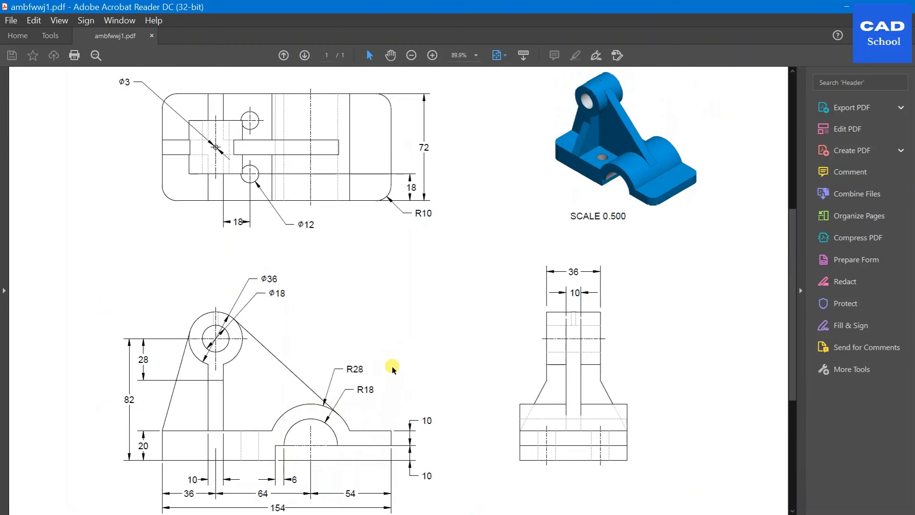
scroll(310, 188, up, 1)
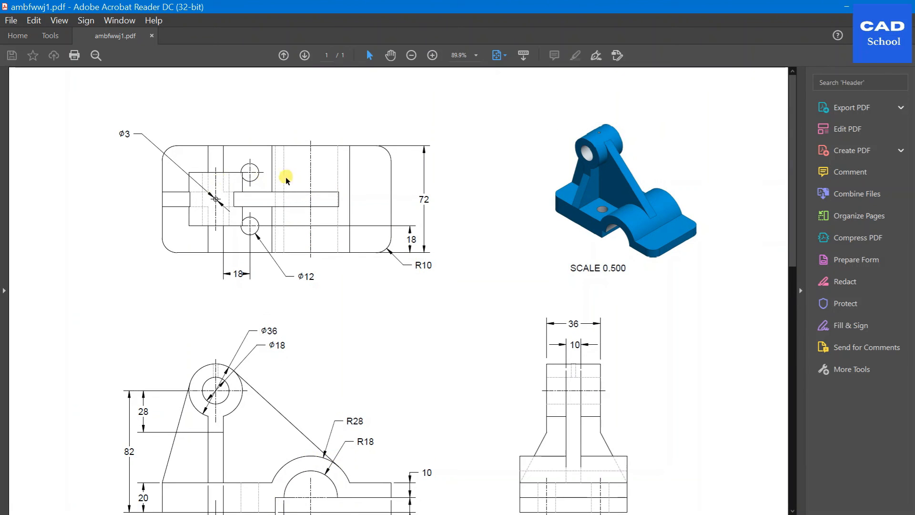
click(801, 290)
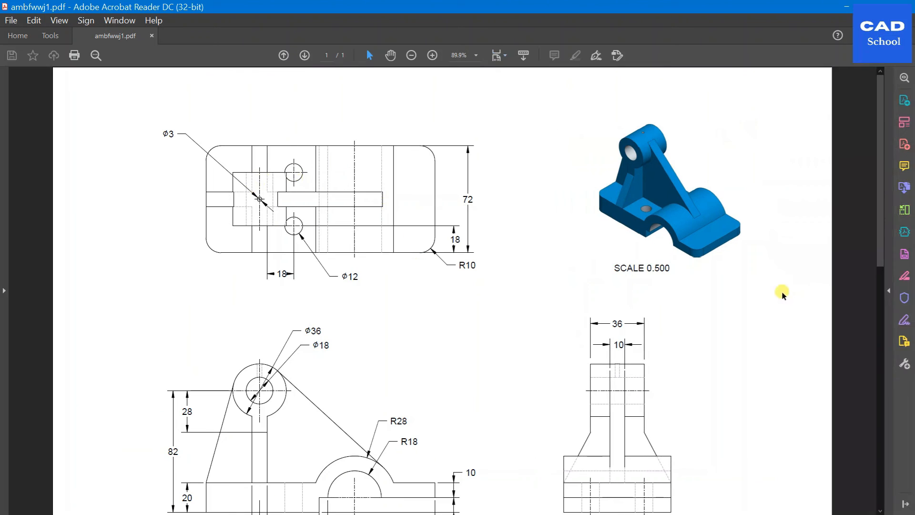
scroll(694, 310, down, 1)
scroll(692, 309, down, 2)
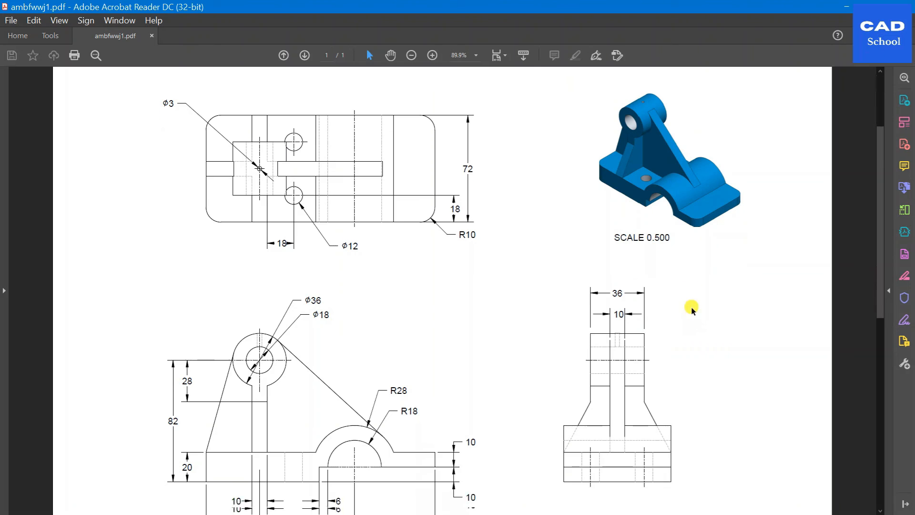